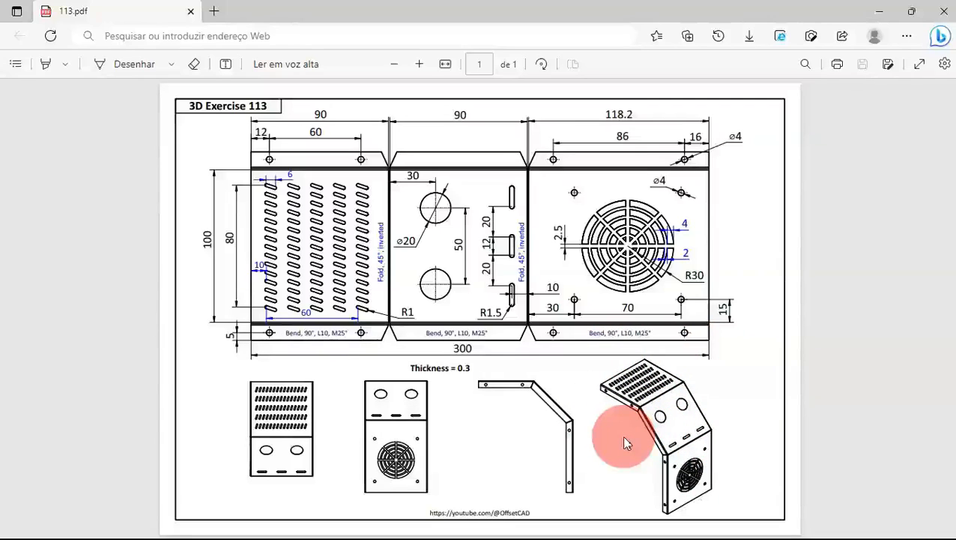
# In FreeCAD, create a new empty document and activate the Part Design workbench
pyautogui.hotkey('alt', 'Tab')
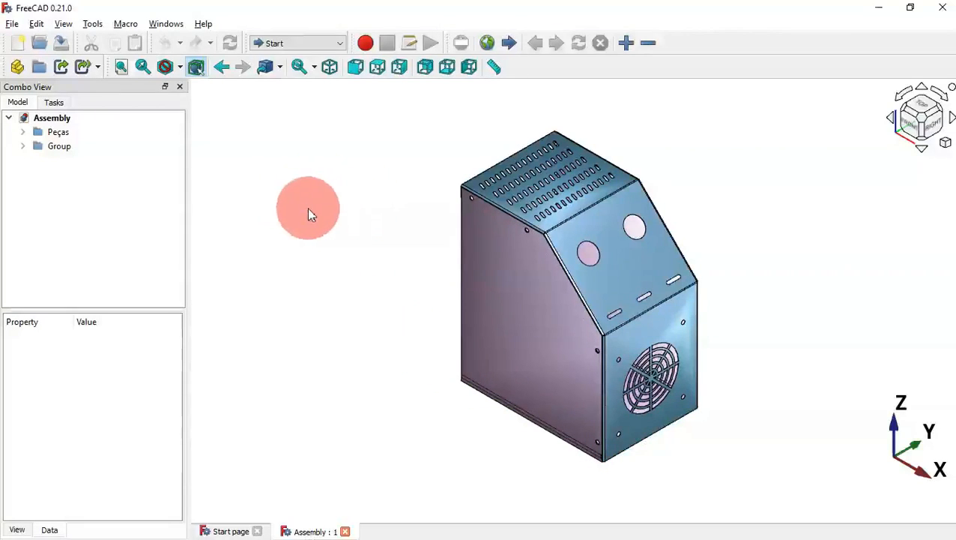
pyautogui.click(18, 43)
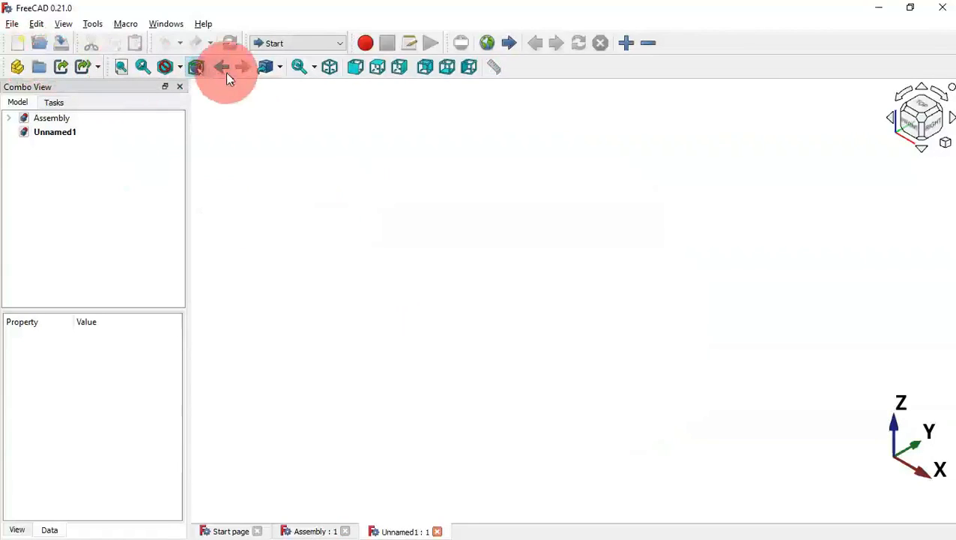
pyautogui.click(306, 49)
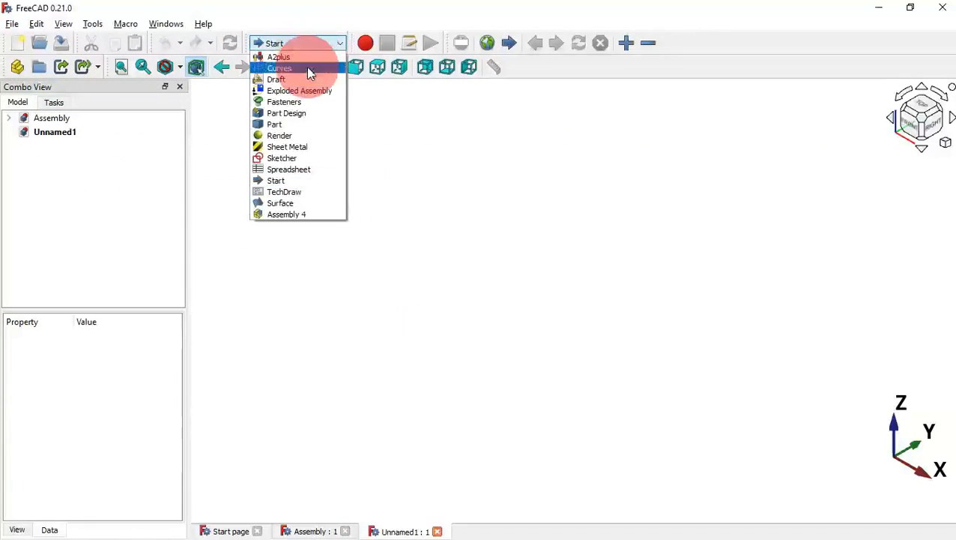
pyautogui.click(307, 117)
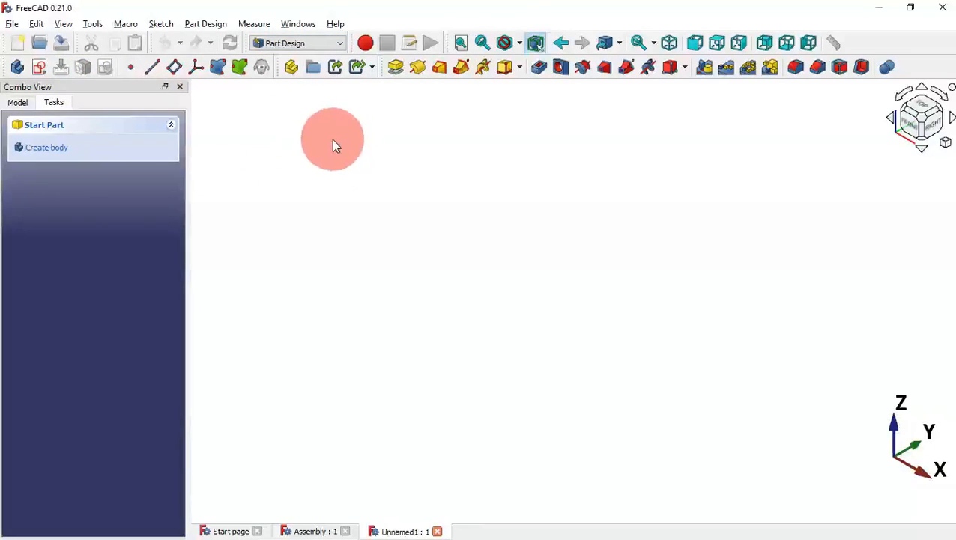
# Start a sketch on the YZ plane and draw a line about 10.5 mm long on the horizontal axis, spanning the origin
pyautogui.click(47, 70)
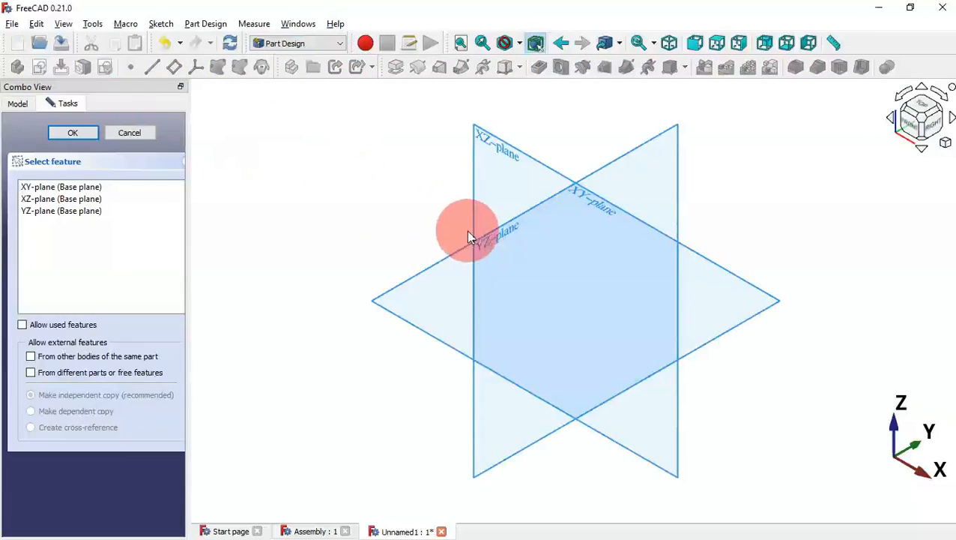
pyautogui.click(486, 244)
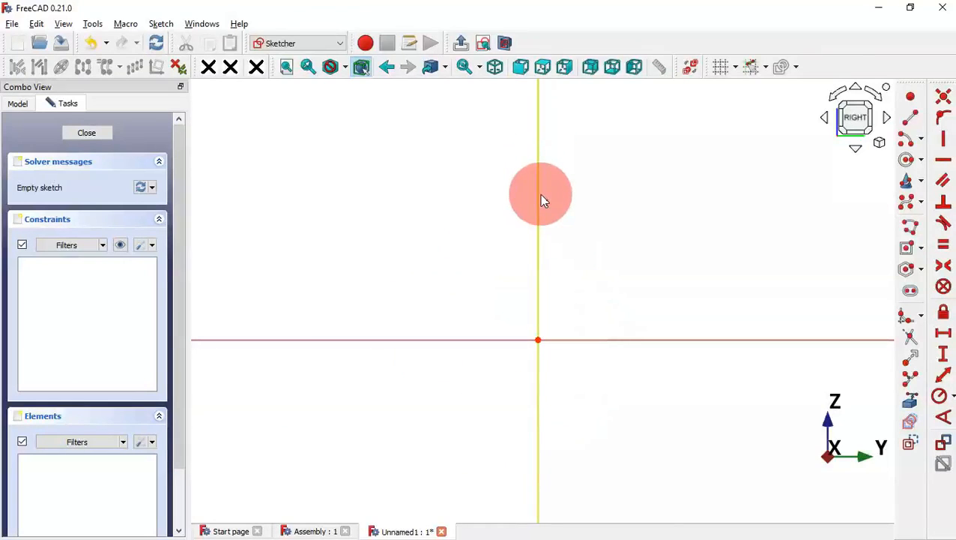
pyautogui.click(910, 118)
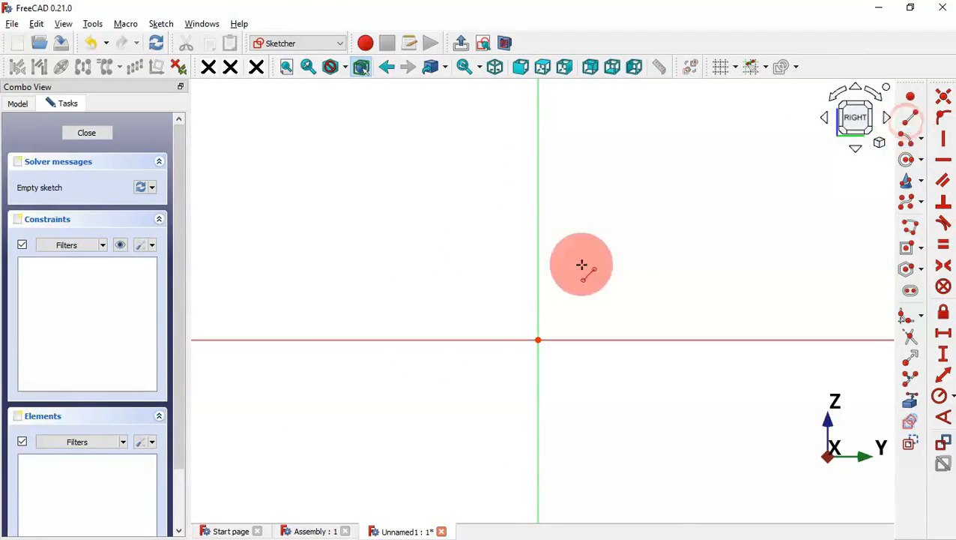
pyautogui.moveTo(340, 341); pyautogui.dragTo(713, 341)
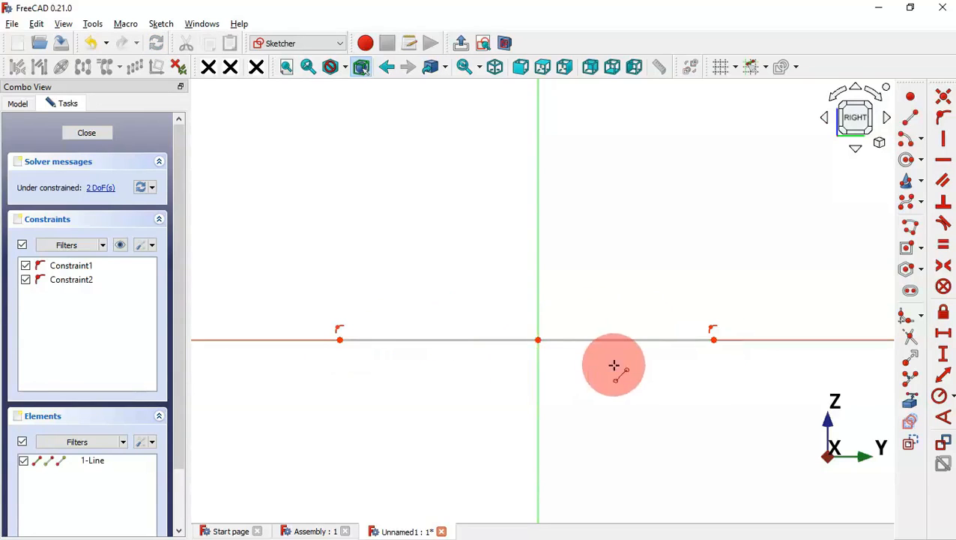
# Constrain the line's two endpoints symmetric about the vertical axis
pyautogui.click(944, 267)
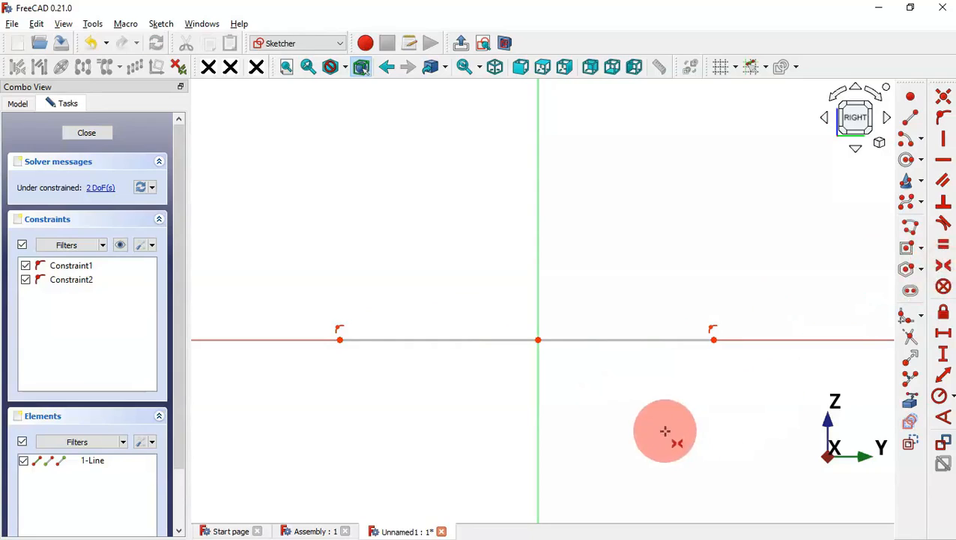
pyautogui.click(714, 339)
pyautogui.click(339, 339)
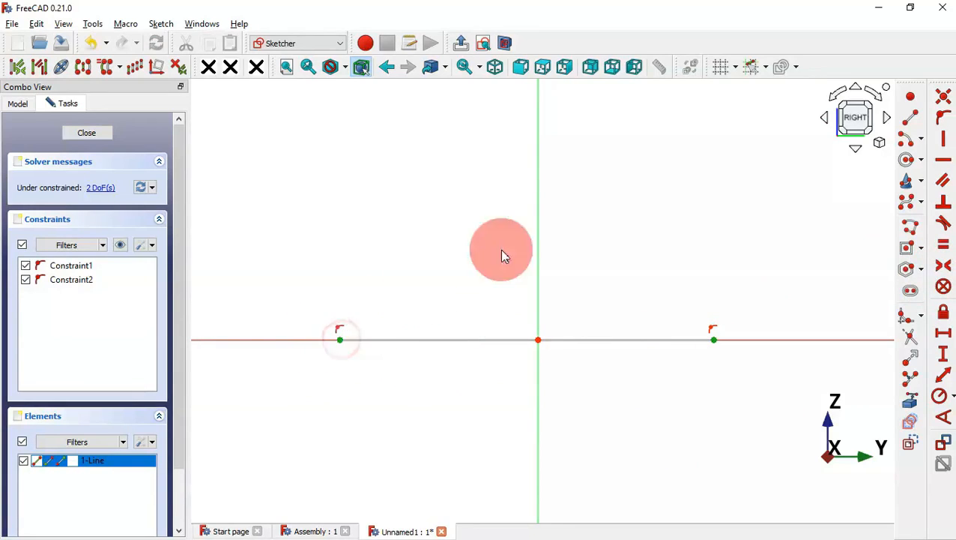
pyautogui.click(538, 142)
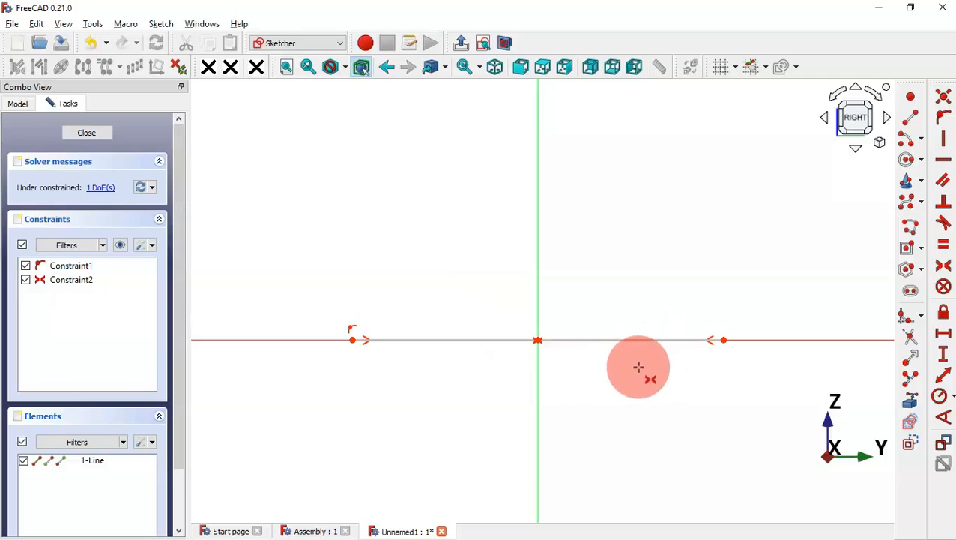
# Add a horizontal length constraint of 100 mm to the line, taking the value from the 113.pdf drawing
pyautogui.click(943, 337)
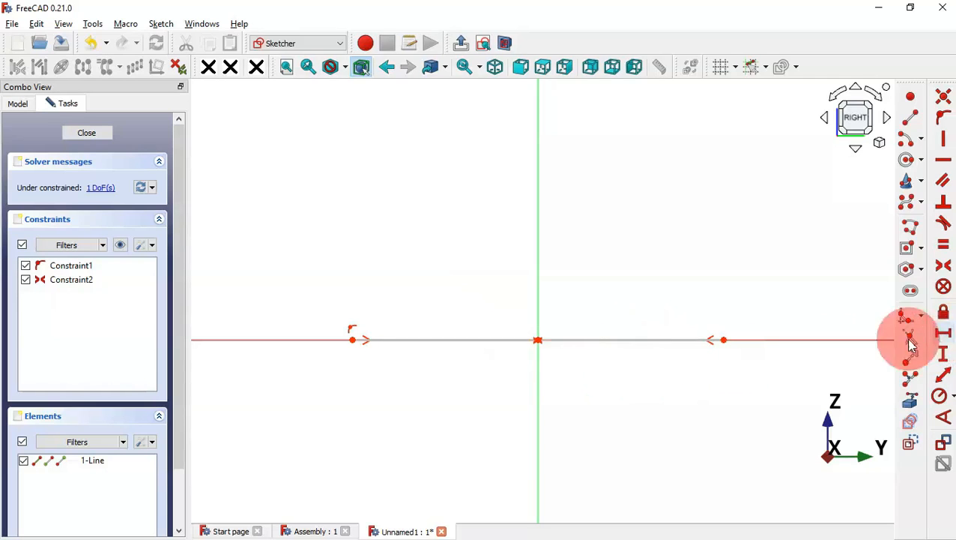
pyautogui.click(566, 340)
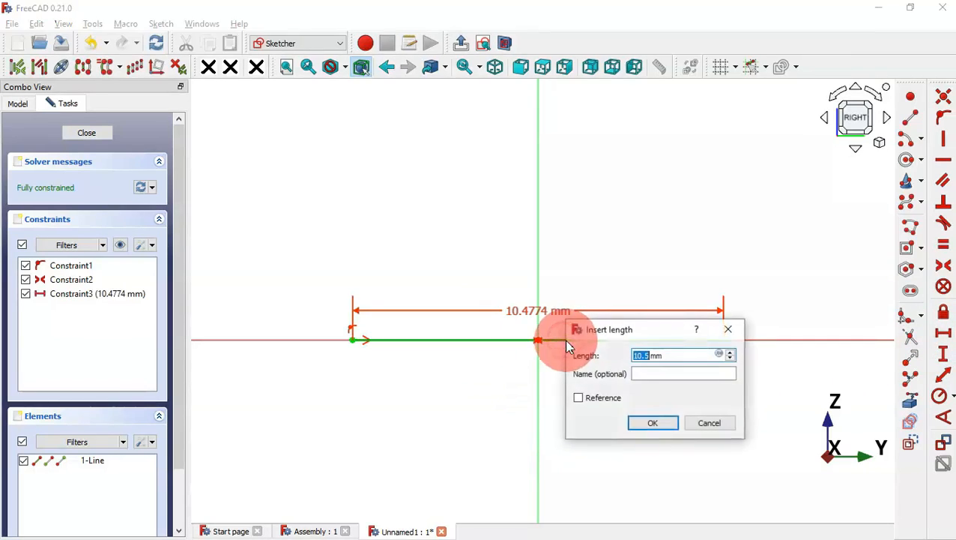
pyautogui.moveTo(667, 332); pyautogui.dragTo(667, 197)
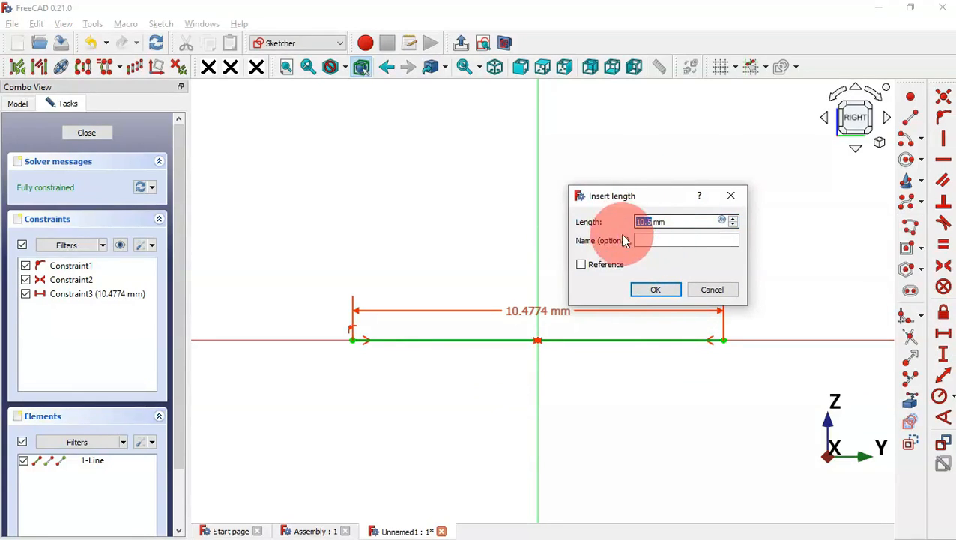
pyautogui.hotkey('alt', 'Tab')
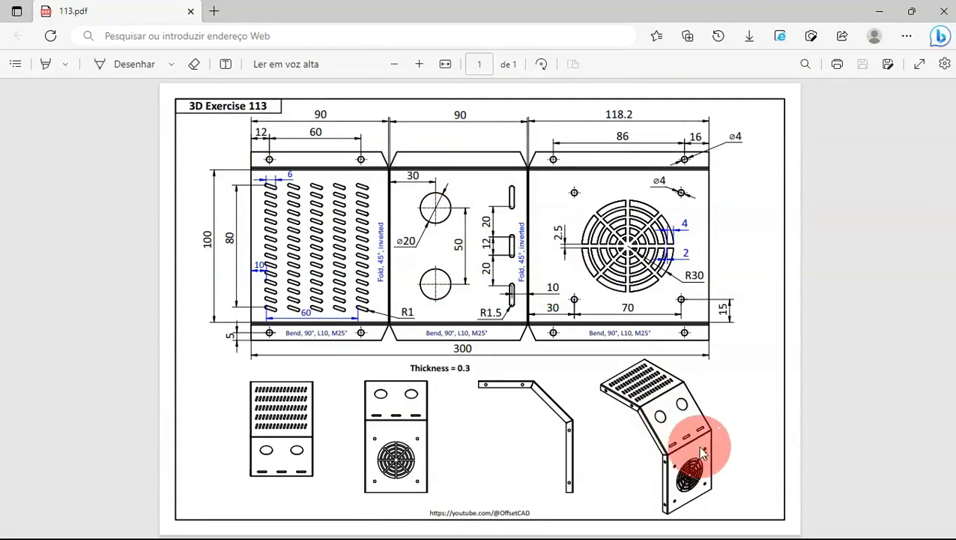
pyautogui.keyDown('ctrl'); pyautogui.scroll(2, 212, 163); pyautogui.keyUp('ctrl')
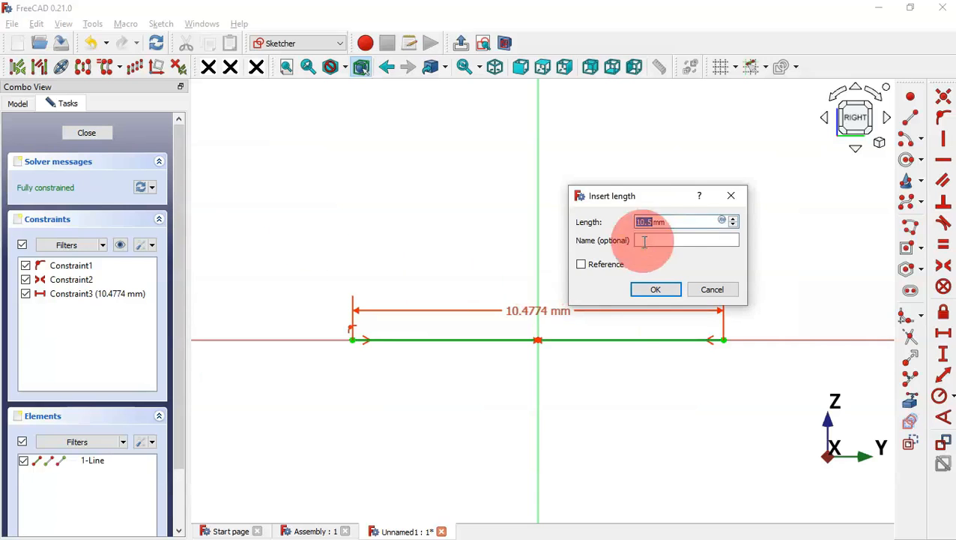
pyautogui.hotkey('alt', 'Tab')
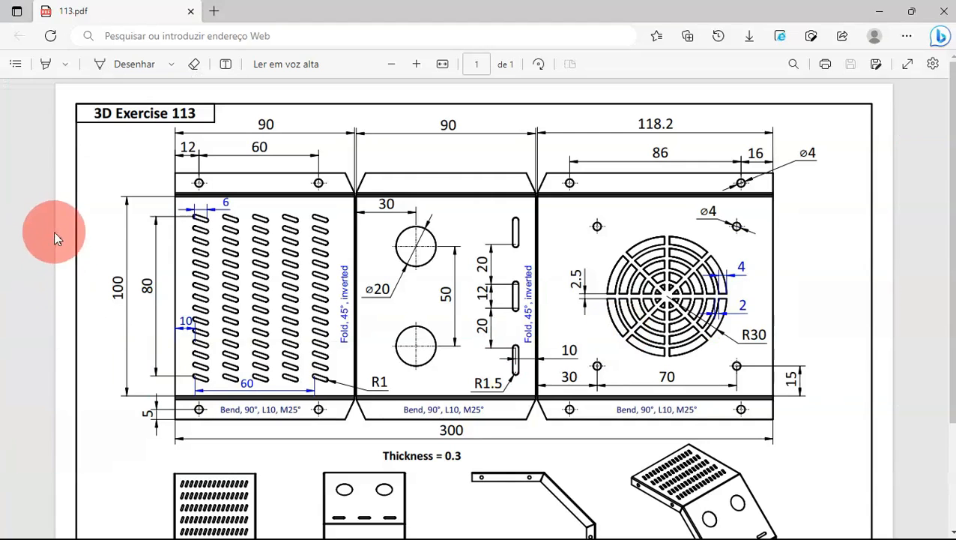
pyautogui.hotkey('alt', 'Tab')
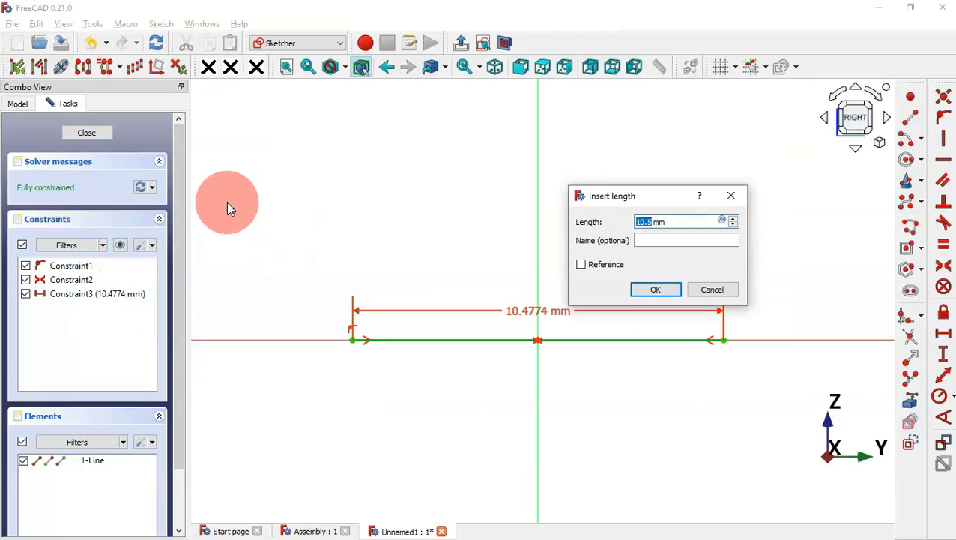
pyautogui.press('Return')
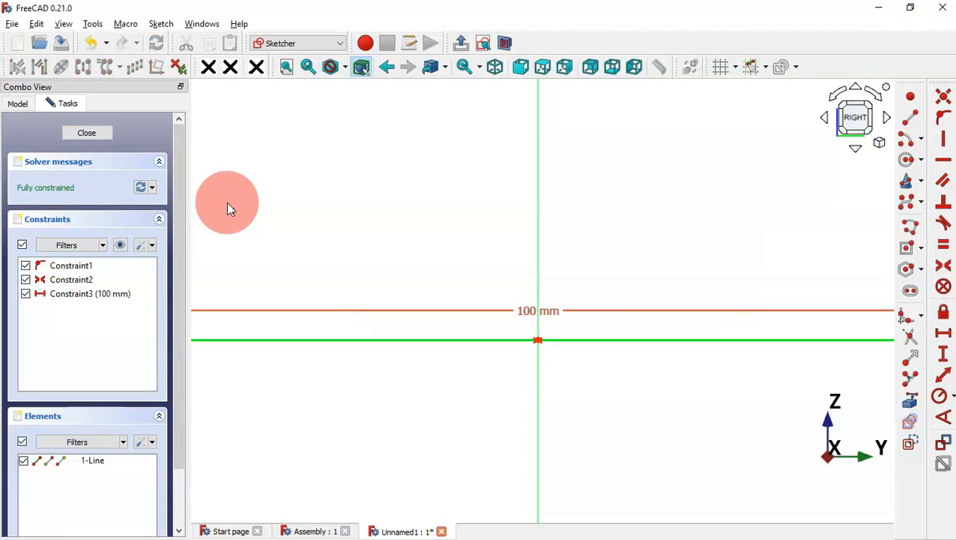
# Leave the finished sketch and switch to the Sheet Metal workbench
pyautogui.click(462, 41)
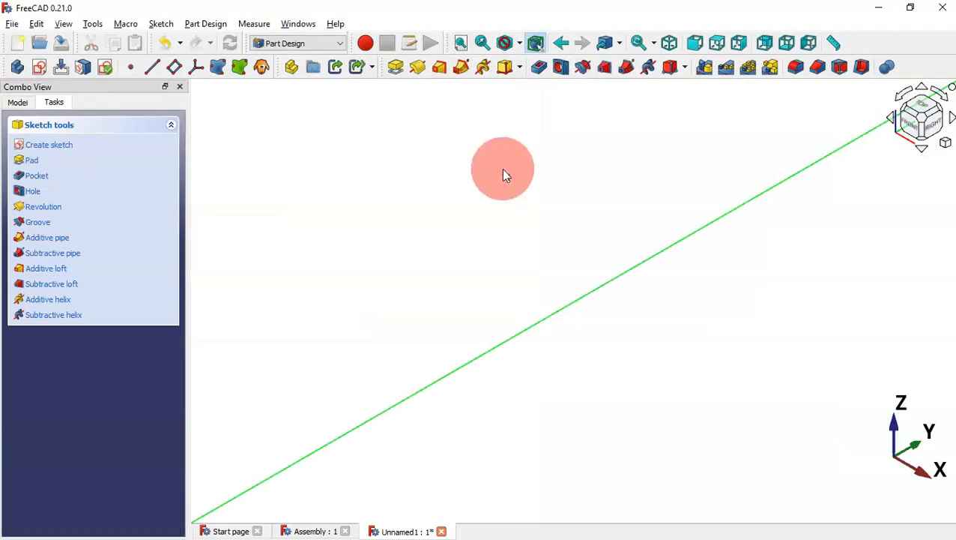
pyautogui.click(532, 296)
pyautogui.scroll(-3, 532, 298)
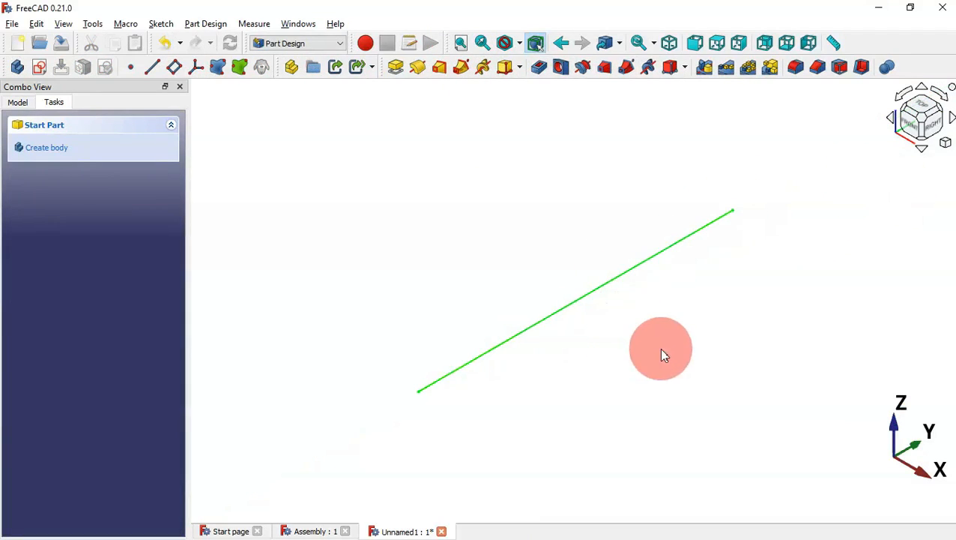
pyautogui.click(455, 245)
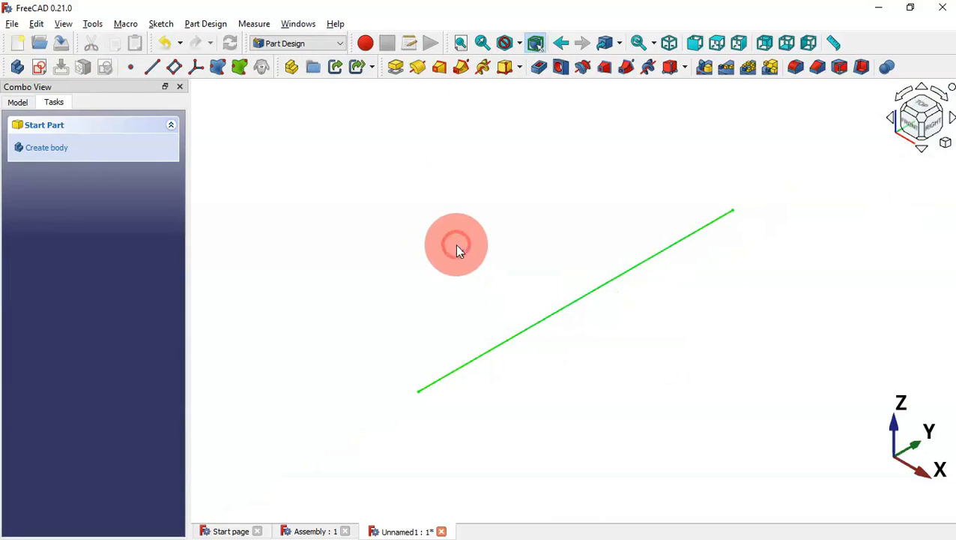
pyautogui.click(321, 42)
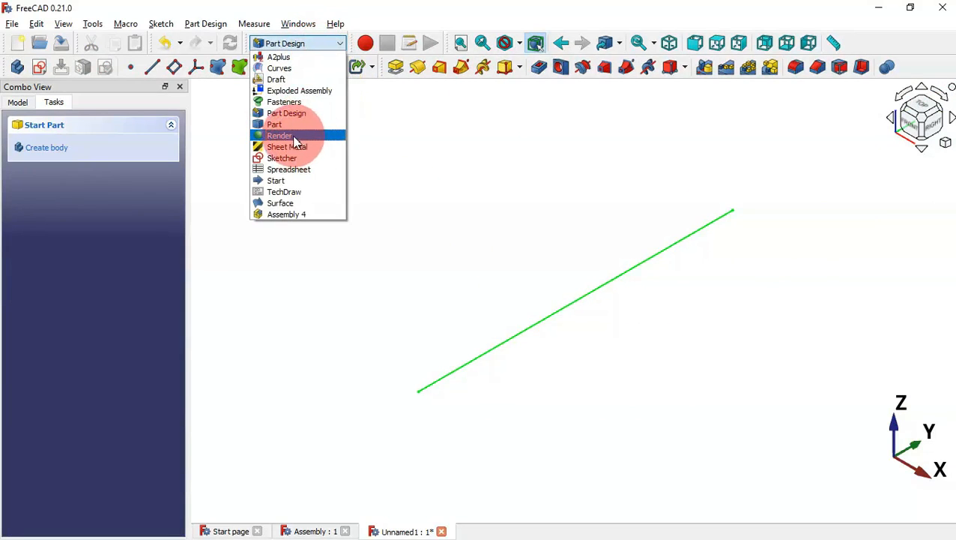
pyautogui.click(307, 148)
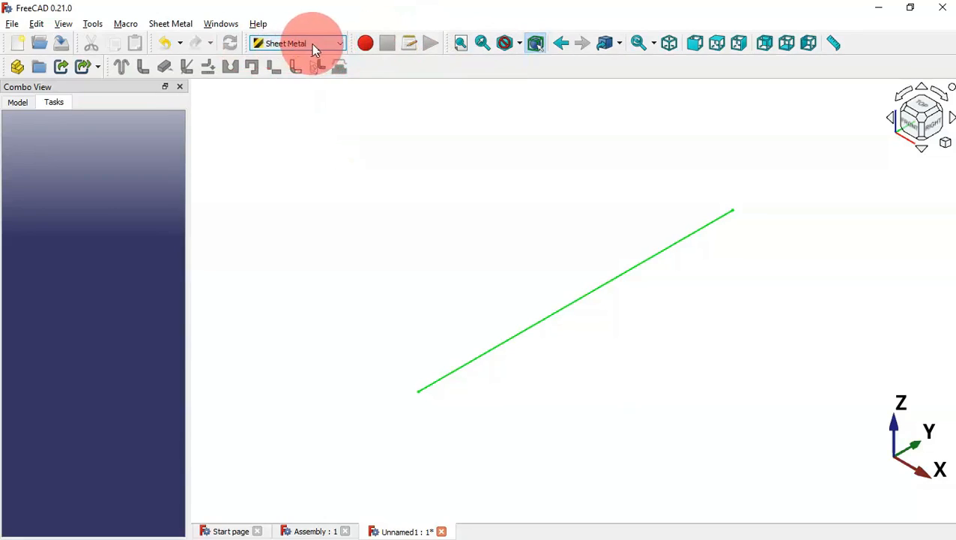
pyautogui.click(93, 25)
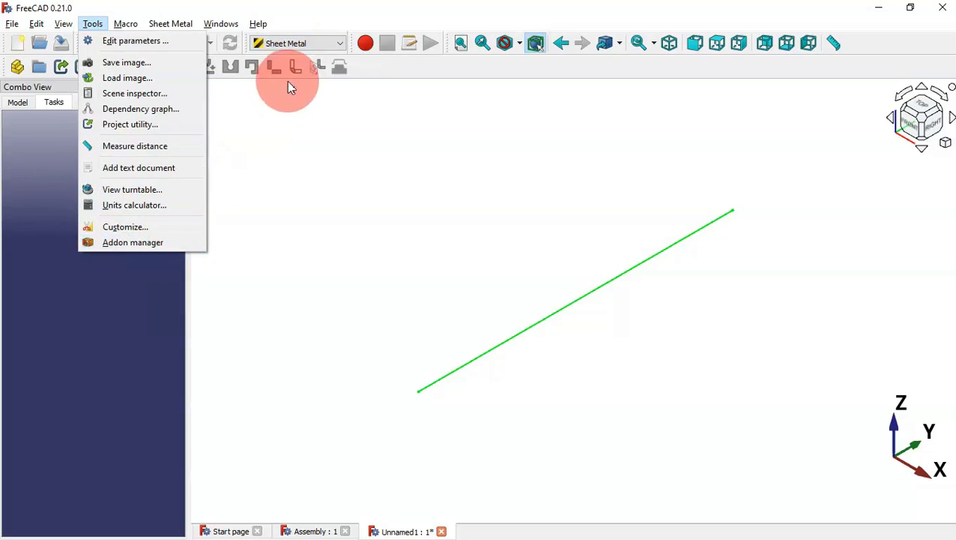
pyautogui.click(274, 251)
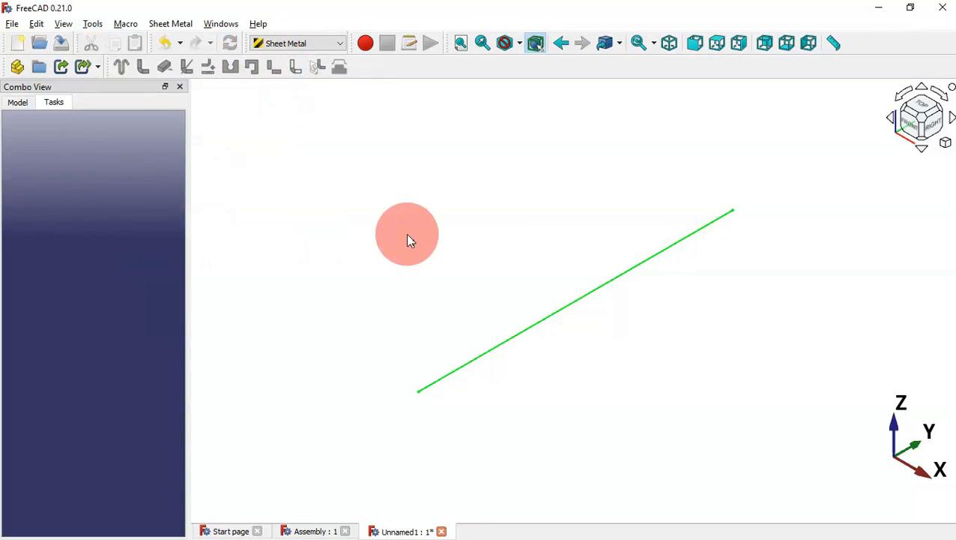
pyautogui.click(406, 233)
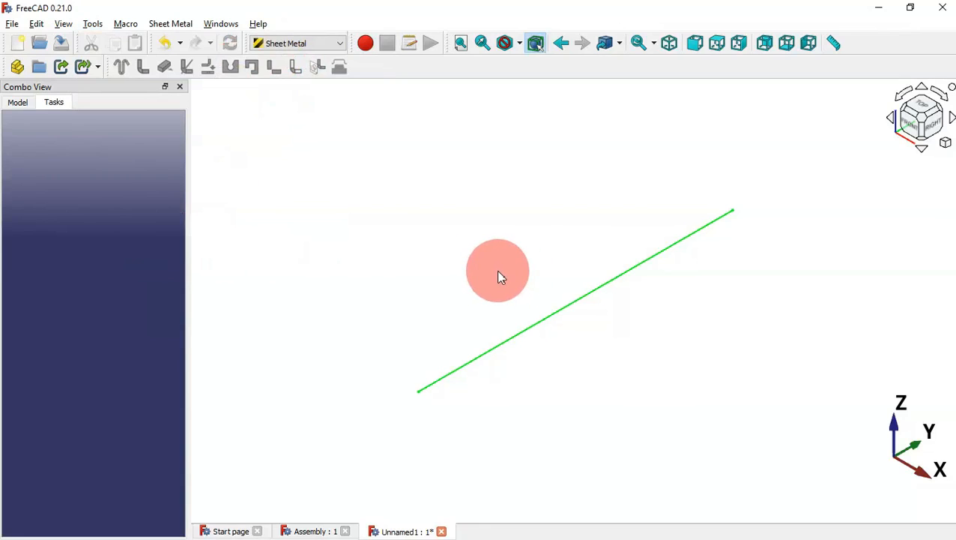
# Create a sheet metal base wall from the sketched line
pyautogui.click(569, 307)
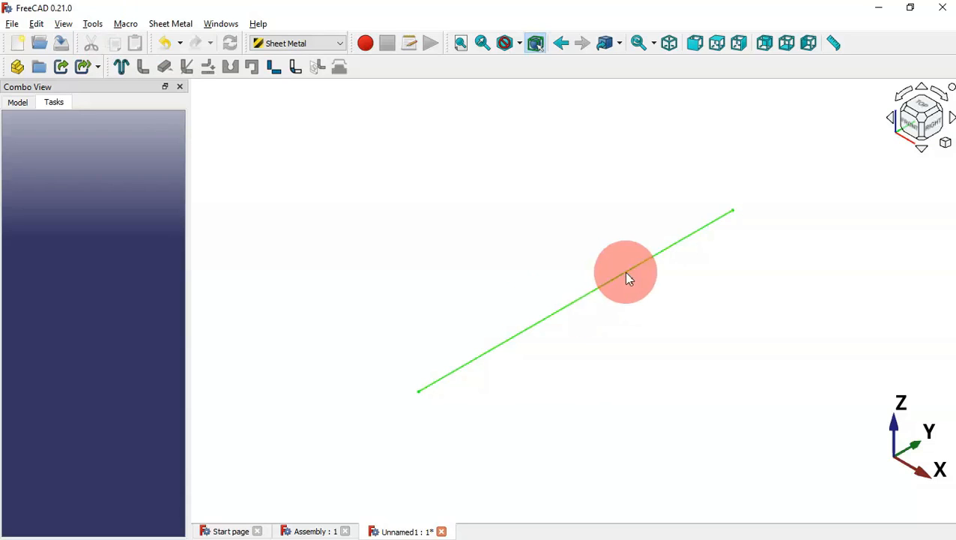
pyautogui.click(123, 68)
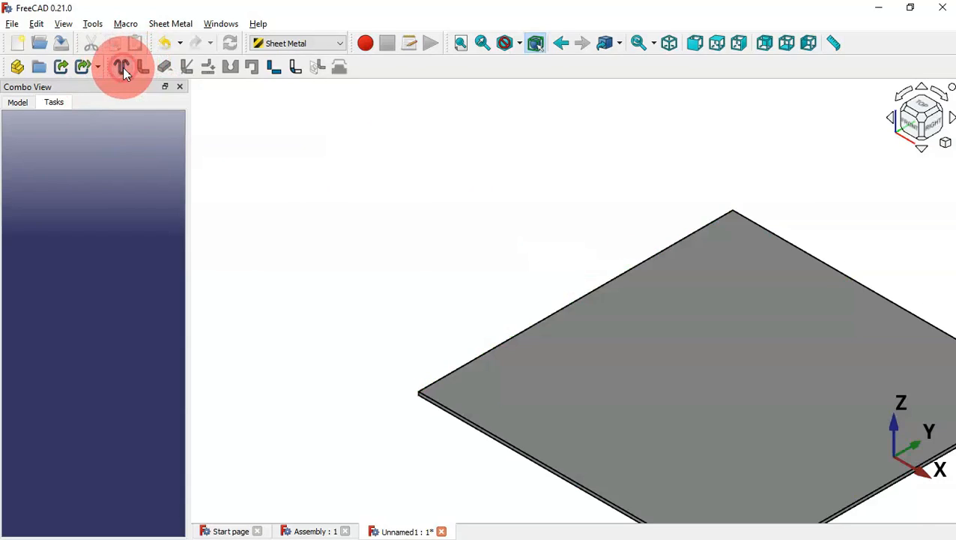
pyautogui.press('v')
pyautogui.press('f')
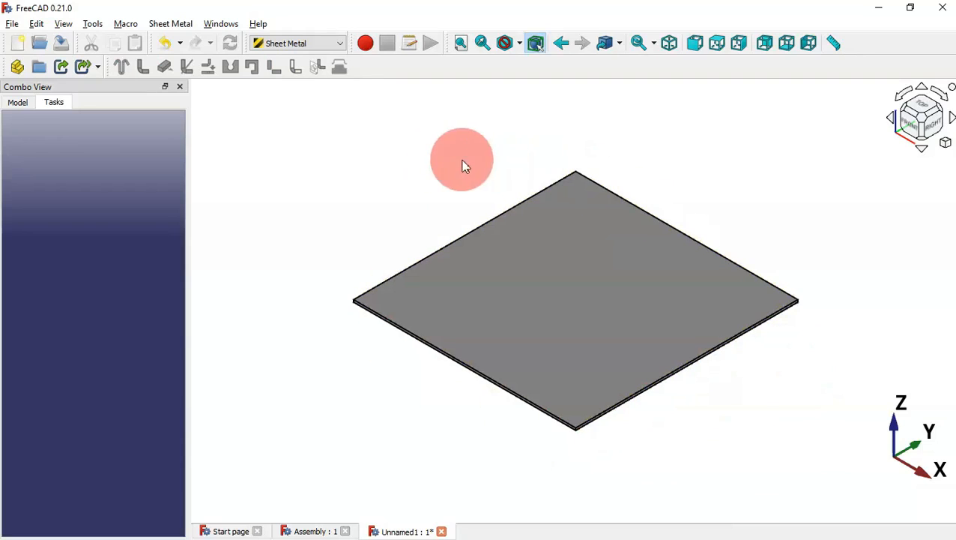
# Set the base wall's thickness to 0.3 mm and check it against the thickness note in the PDF drawing
pyautogui.click(17, 102)
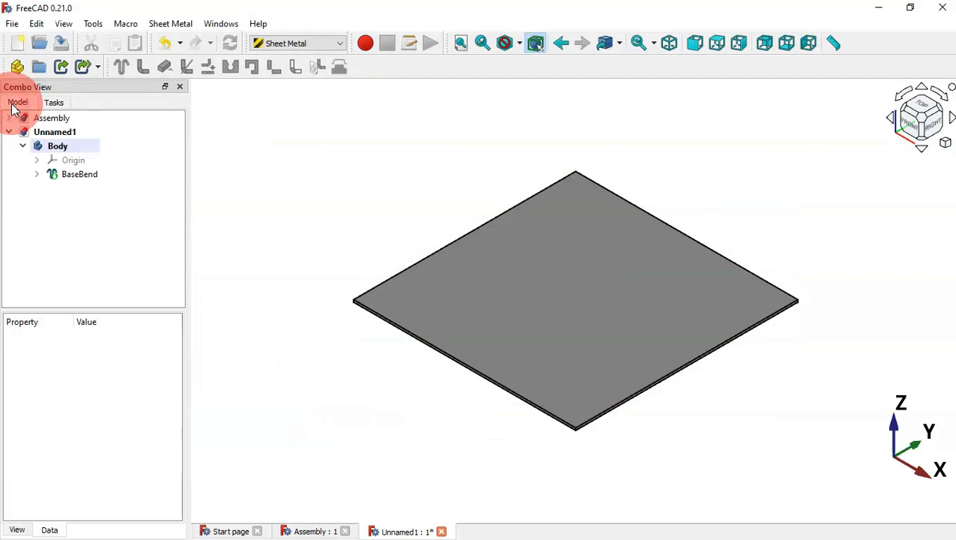
pyautogui.click(94, 176)
pyautogui.click(73, 173)
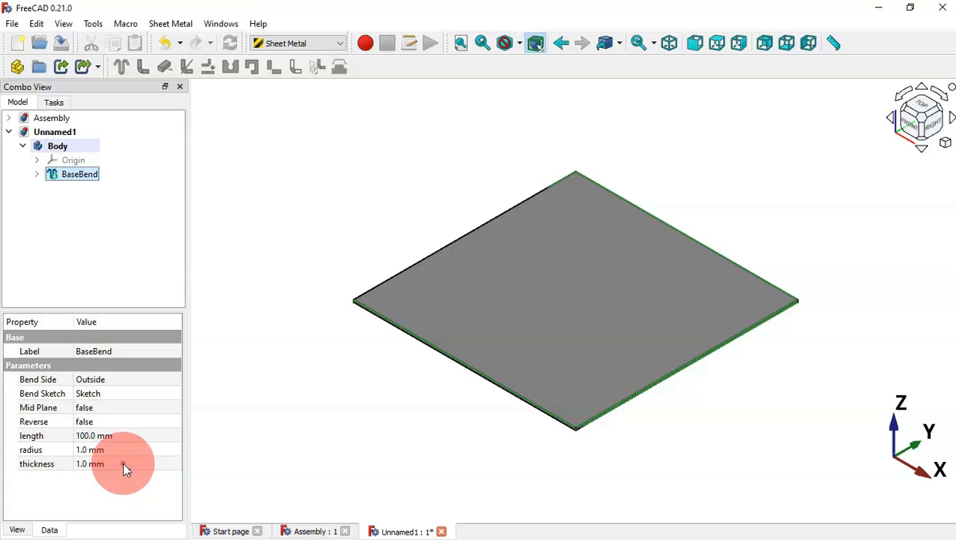
pyautogui.click(153, 466)
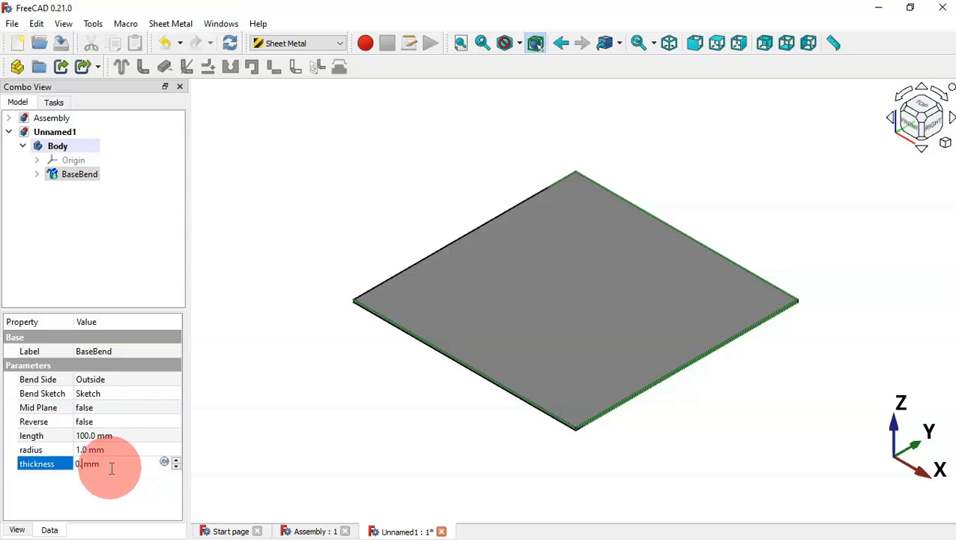
pyautogui.press('Return')
pyautogui.hotkey('alt', 'Tab')
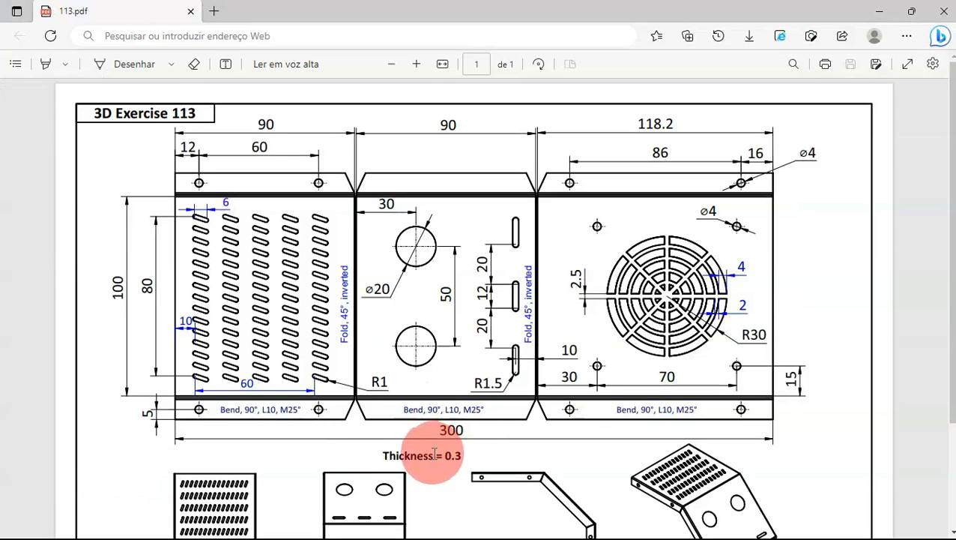
pyautogui.hotkey('alt', 'Tab')
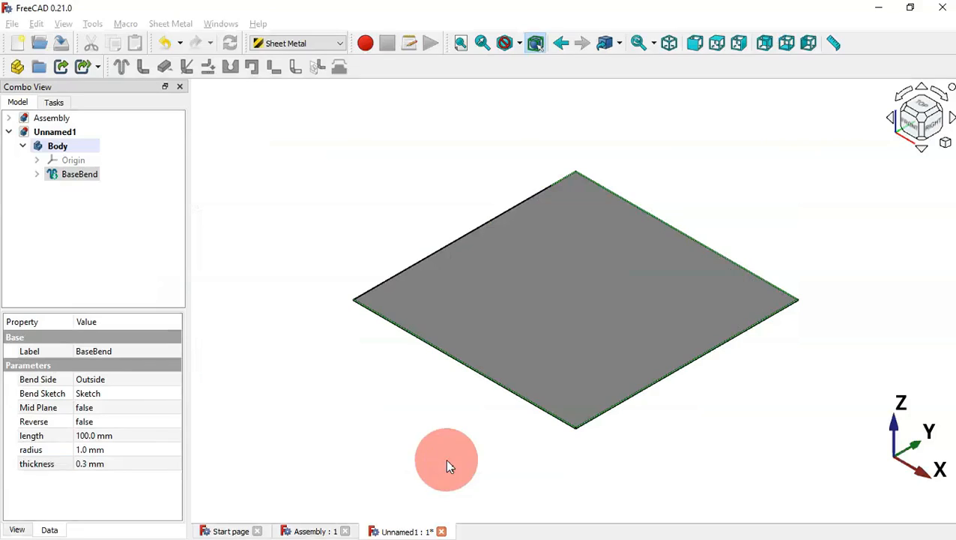
# Set the base wall's length to 300 mm, taking the value from the 113.pdf drawing
pyautogui.click(30, 464)
pyautogui.click(125, 434)
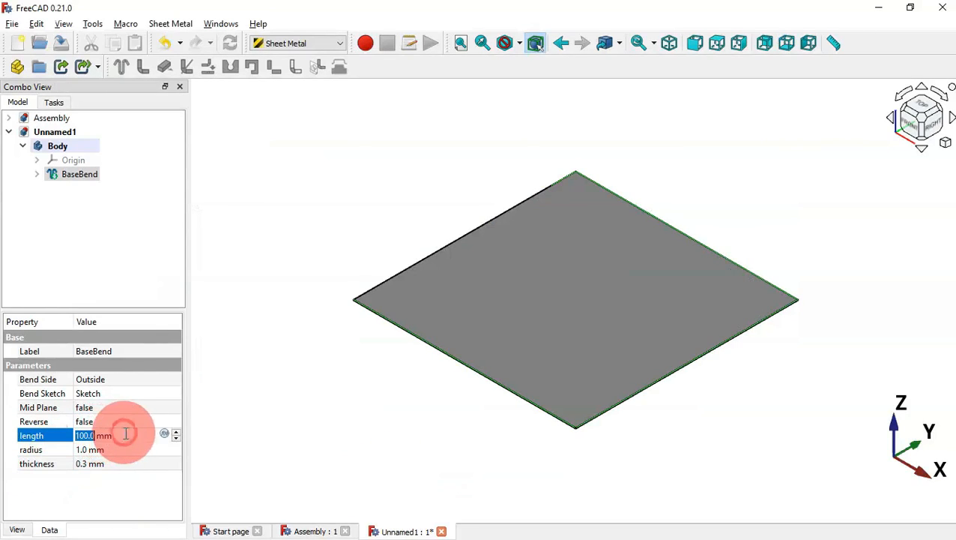
pyautogui.hotkey('alt', 'Tab')
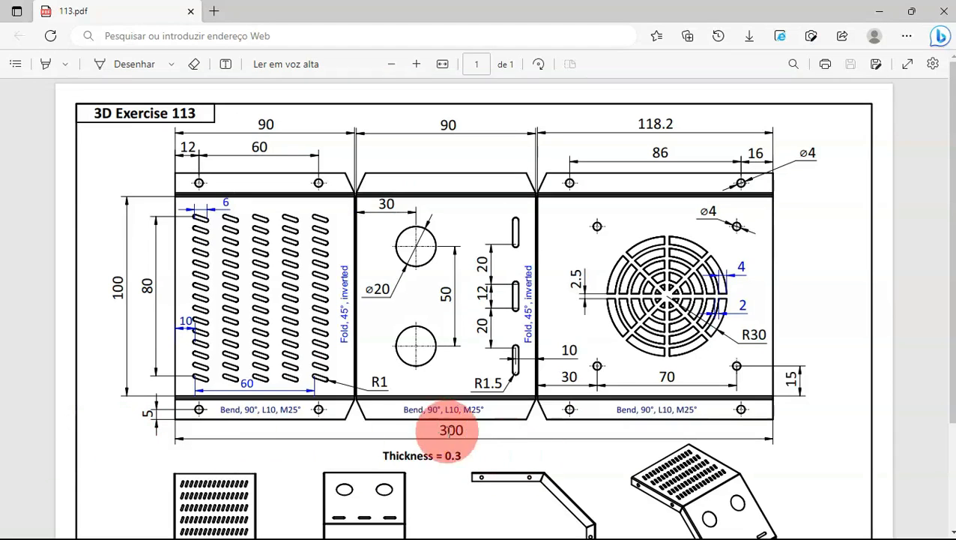
pyautogui.hotkey('alt', 'Tab')
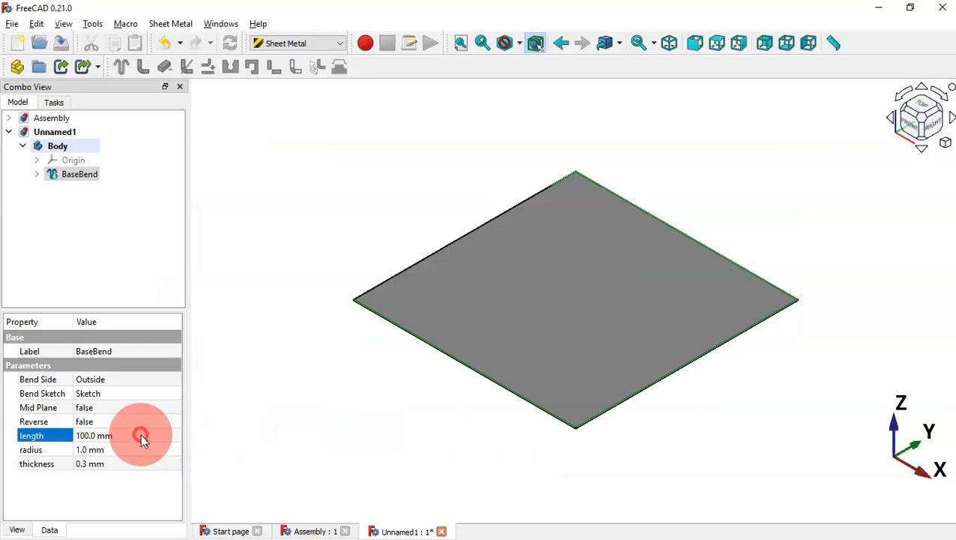
pyautogui.click(141, 435)
pyautogui.write('3')
pyautogui.click(270, 419)
pyautogui.press('v')
pyautogui.press('f')
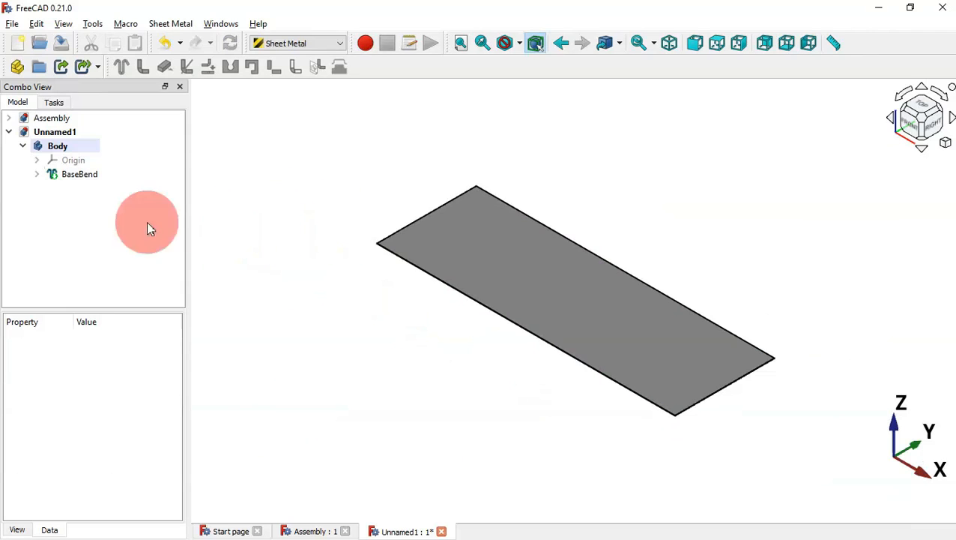
pyautogui.click(80, 175)
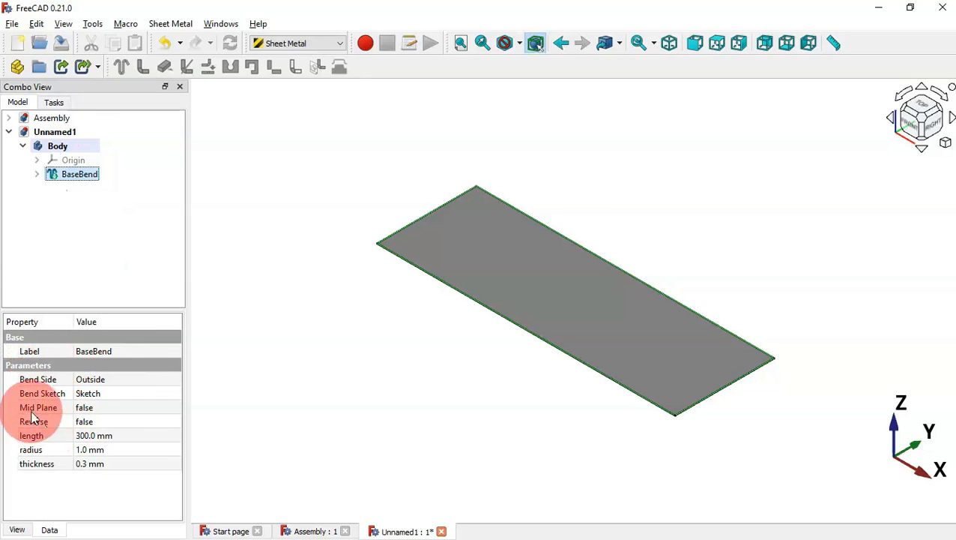
pyautogui.click(282, 363)
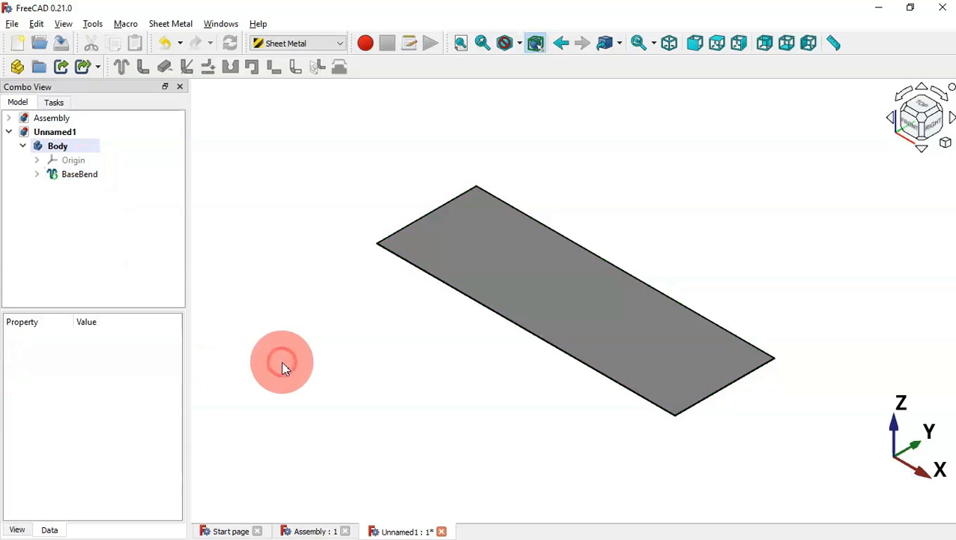
# Show the body's origin planes with the X, Y and Z axes hidden, and inspect the wall's position from the top
pyautogui.click(74, 162)
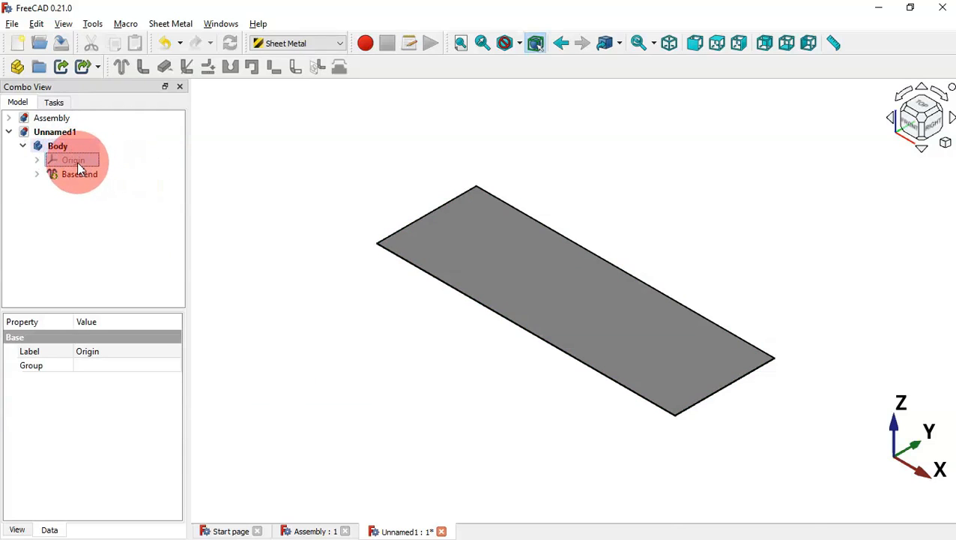
pyautogui.press('space')
pyautogui.click(36, 159)
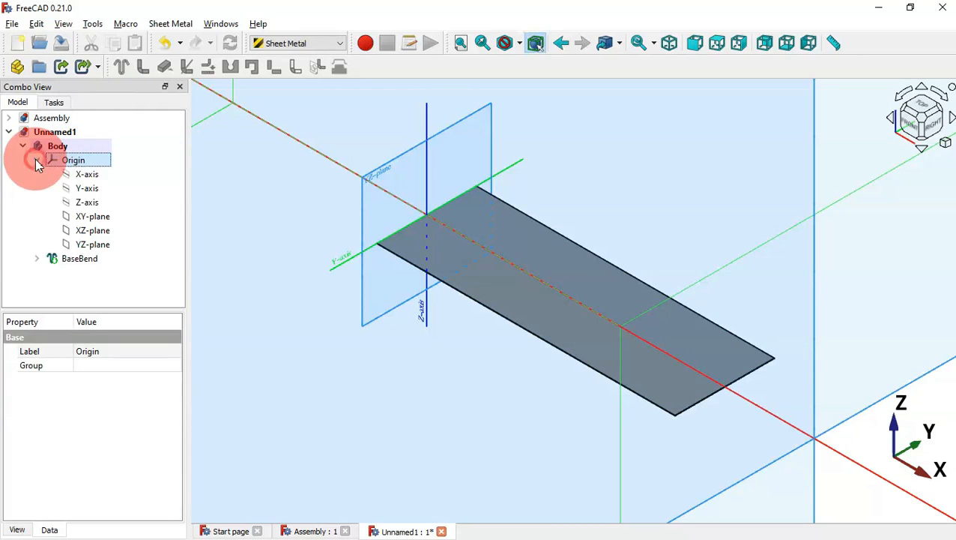
pyautogui.click(74, 180)
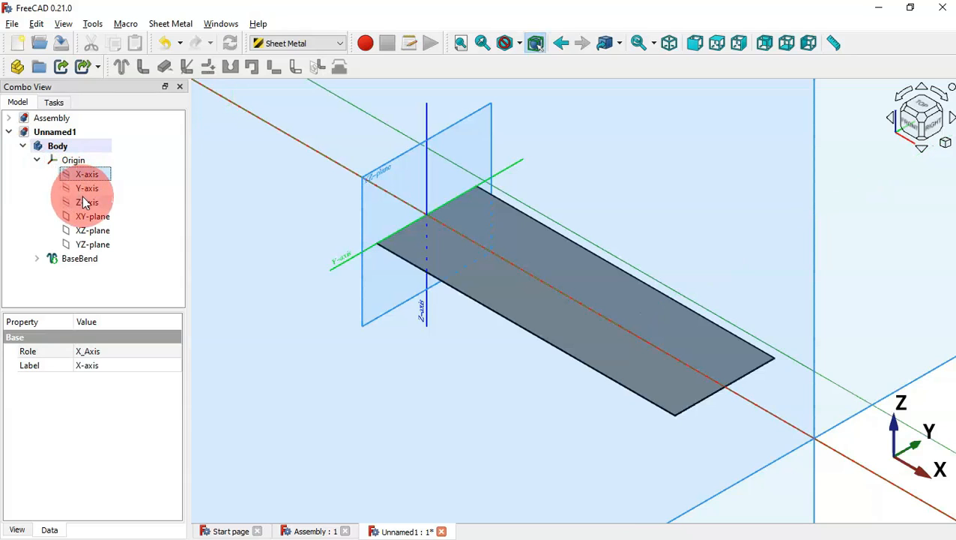
pyautogui.keyDown('shift'); pyautogui.click(85, 203); pyautogui.keyUp('shift')
pyautogui.press('space')
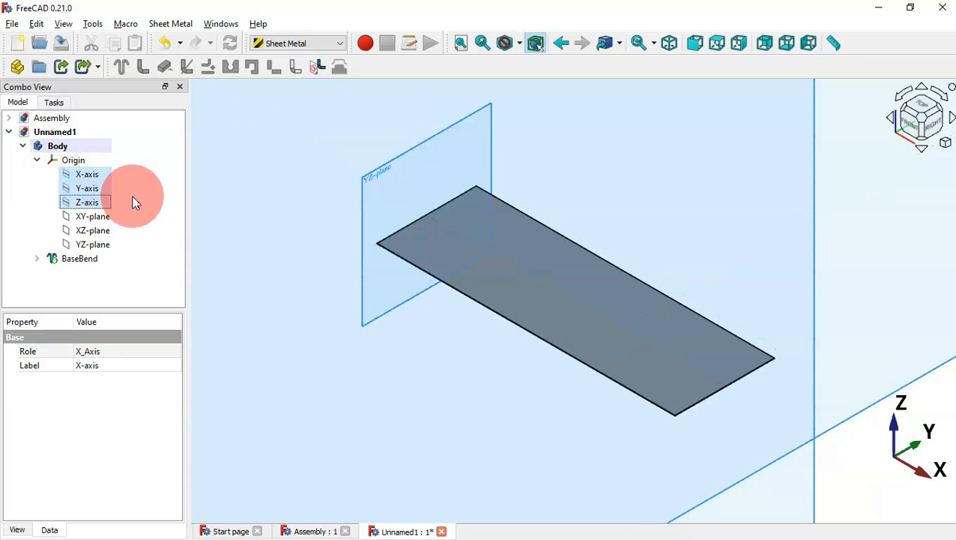
pyautogui.click(435, 416)
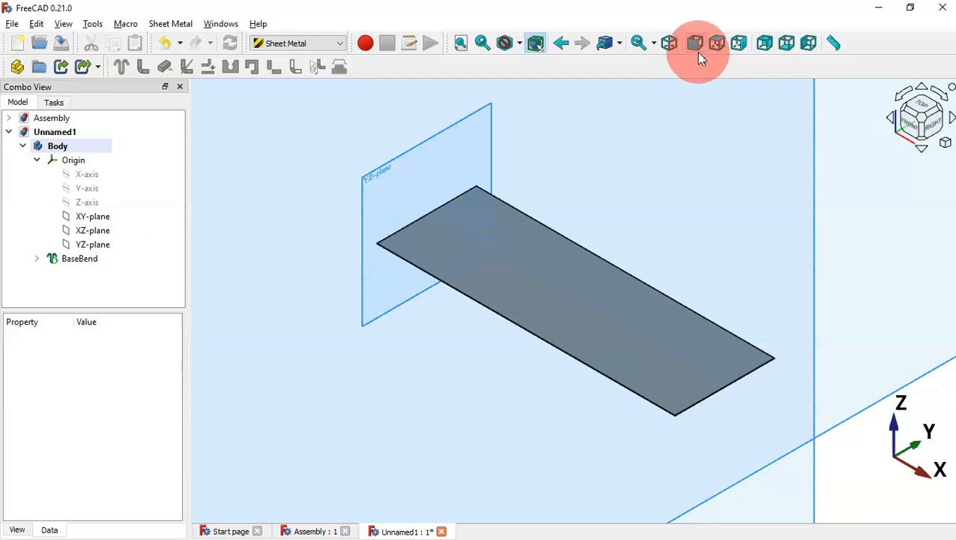
pyautogui.click(716, 45)
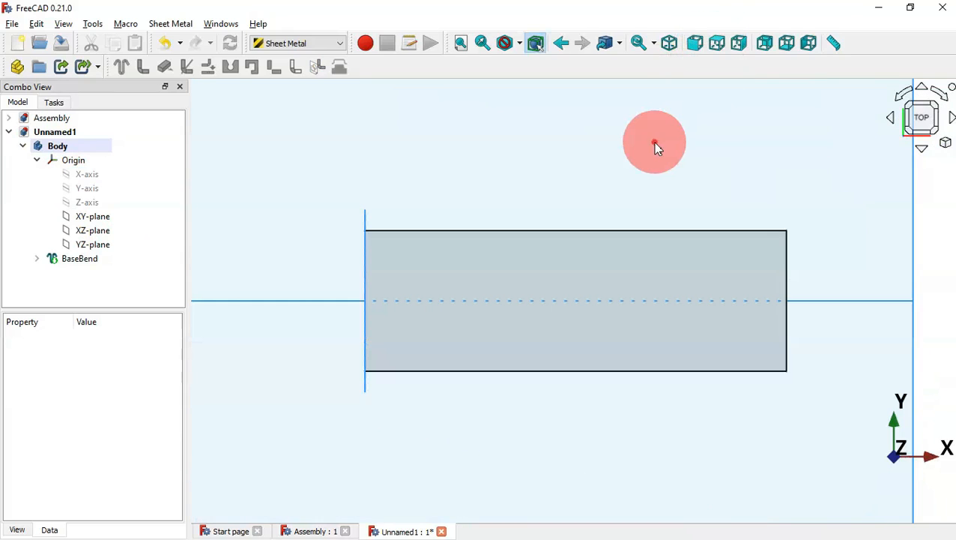
pyautogui.scroll(-4, 627, 300)
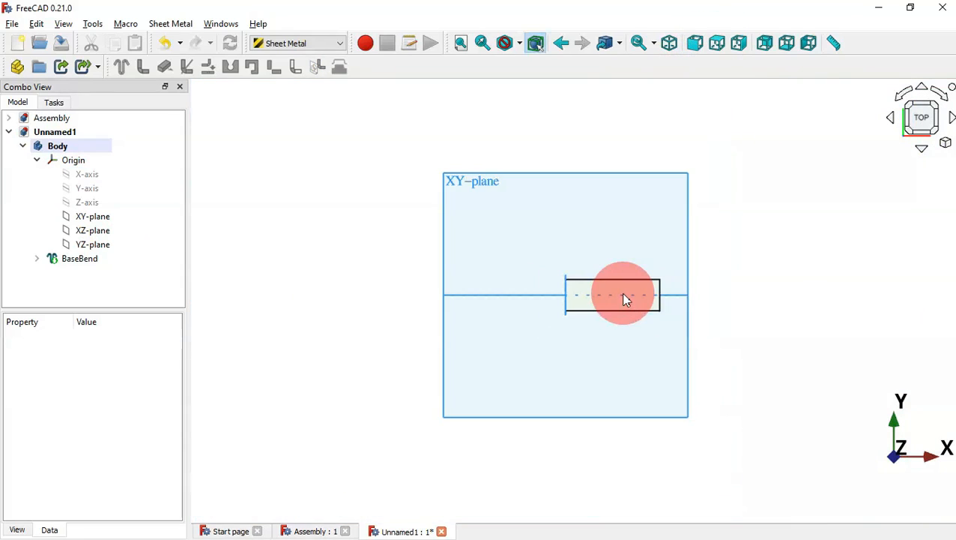
pyautogui.scroll(4, 702, 296)
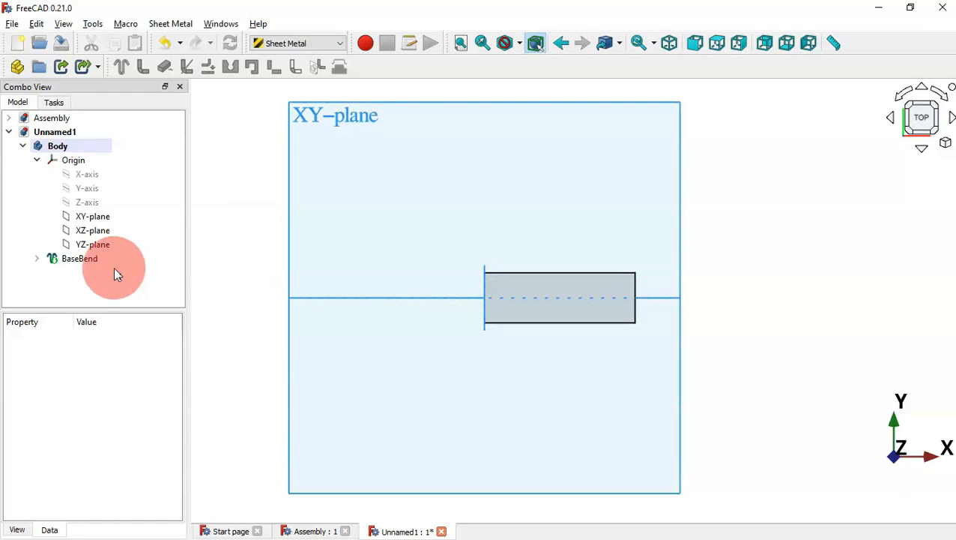
# Set the base wall's Mid Plane property to true and recompute the model
pyautogui.click(87, 262)
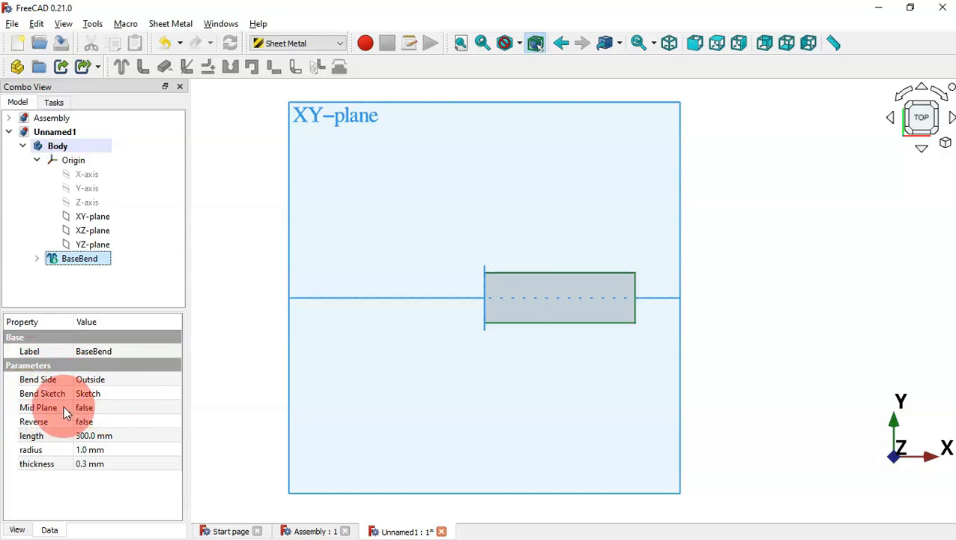
pyautogui.click(122, 413)
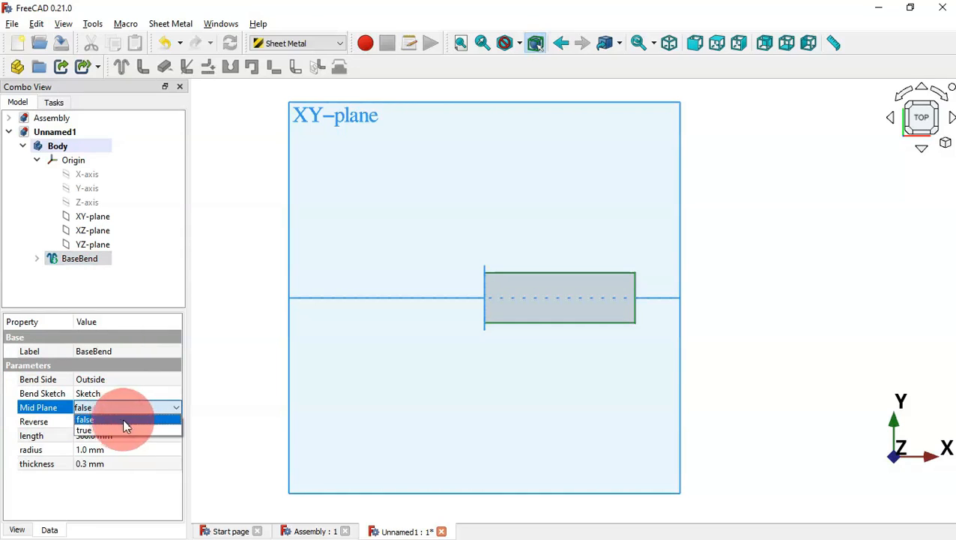
pyautogui.click(146, 431)
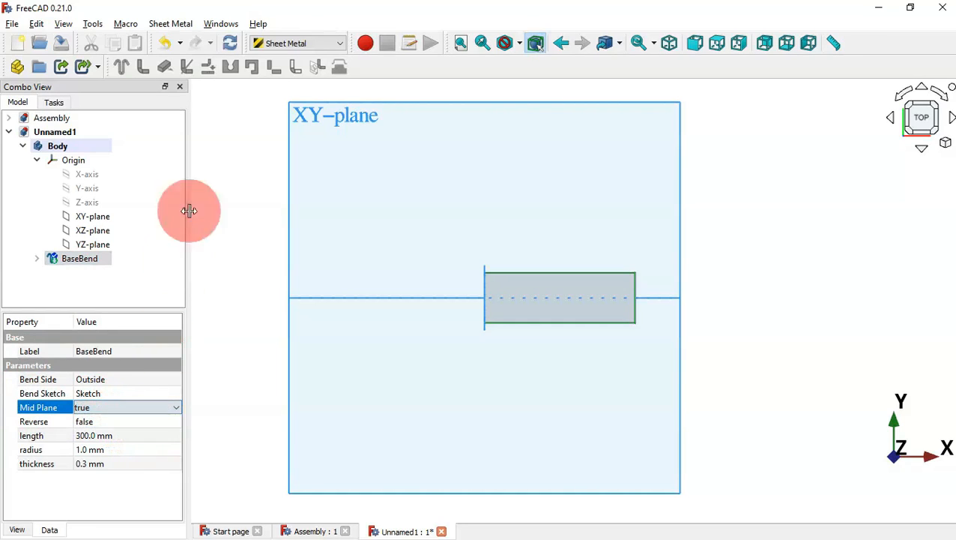
pyautogui.click(230, 46)
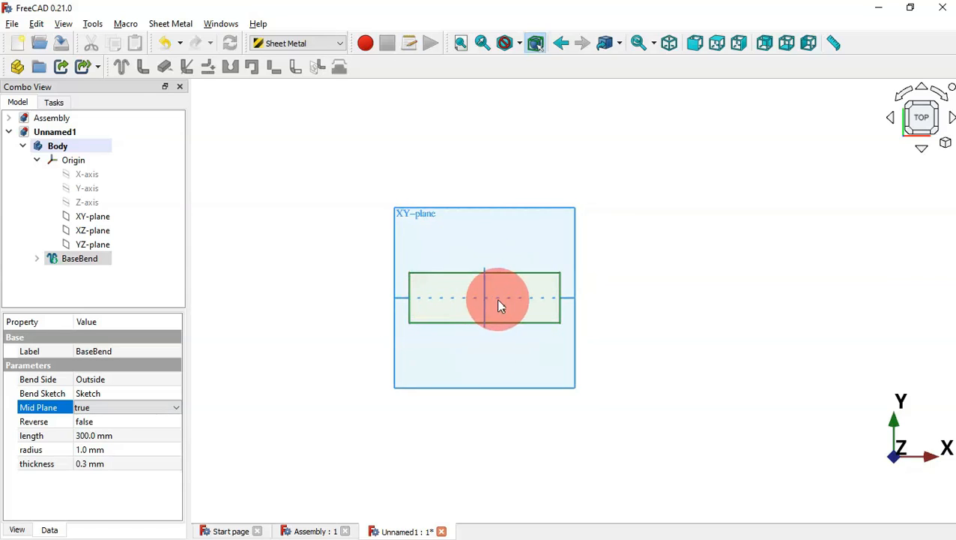
pyautogui.click(389, 423)
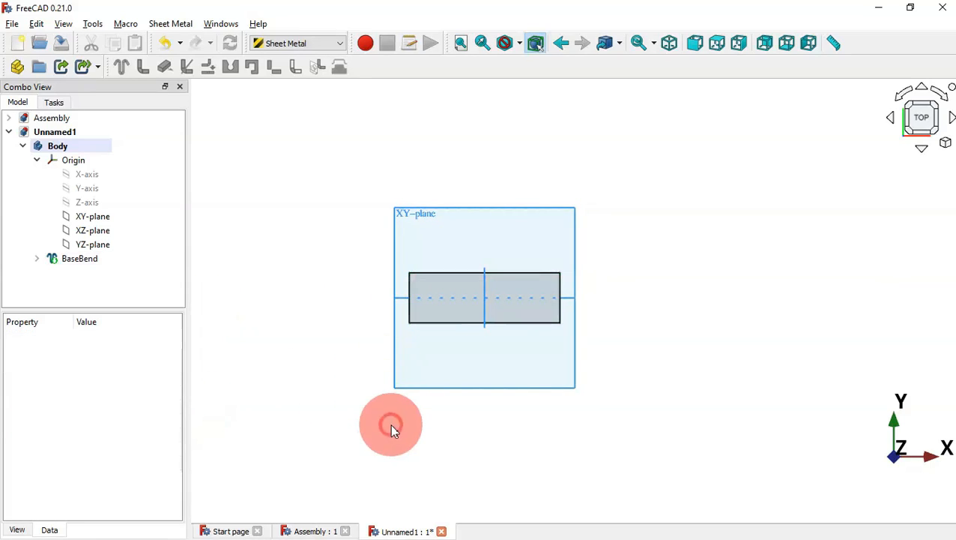
# Inspect the base wall's edge from the front, set its Bend Side to Middle and recompute the model
pyautogui.click(695, 45)
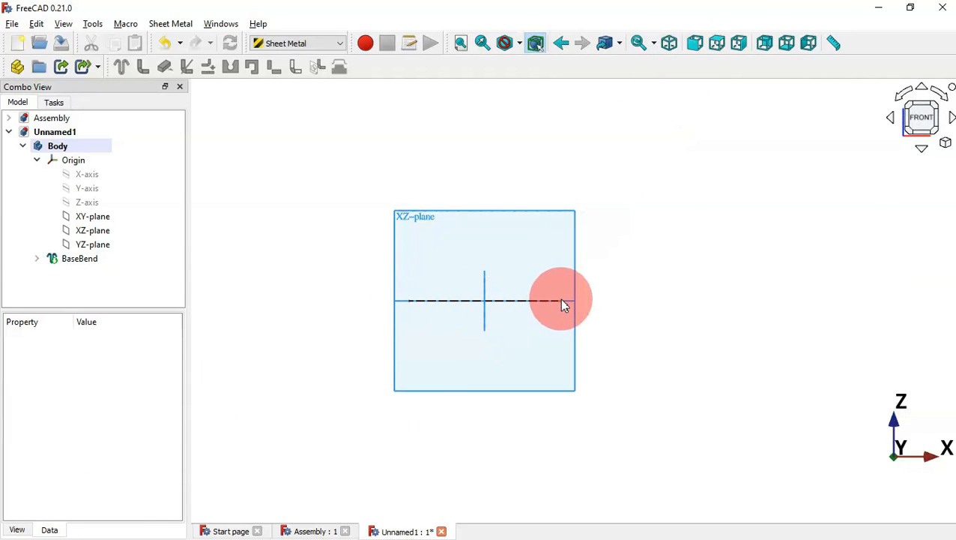
pyautogui.scroll(10, 559, 298)
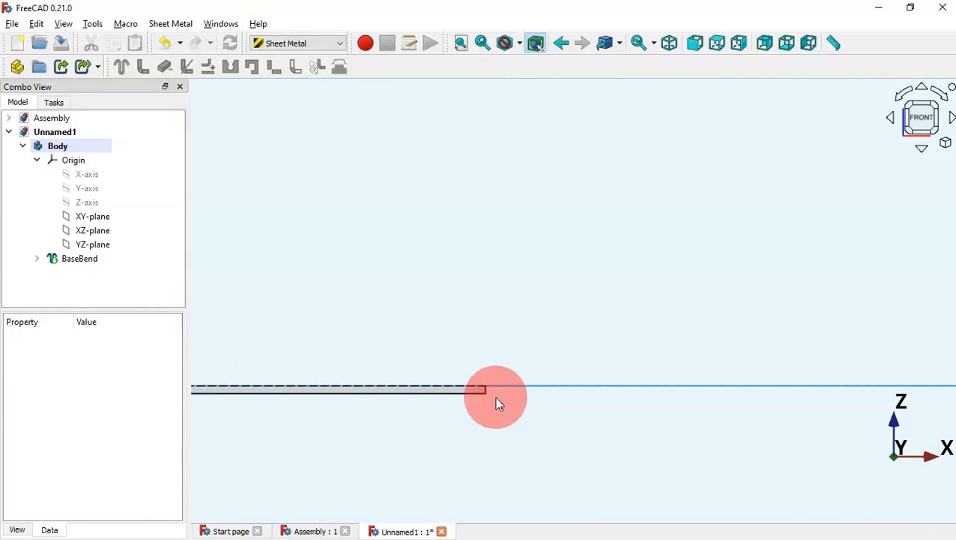
pyautogui.scroll(3, 498, 404)
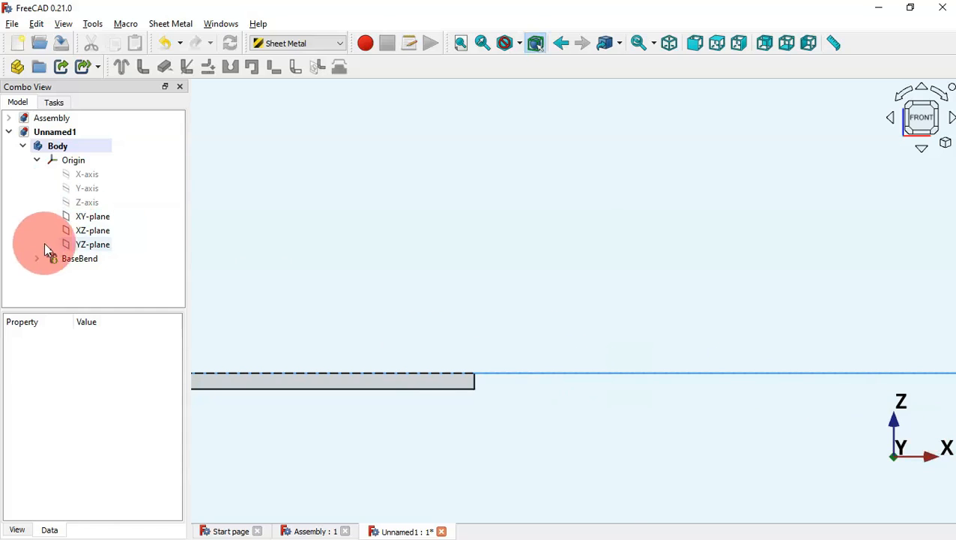
pyautogui.click(64, 258)
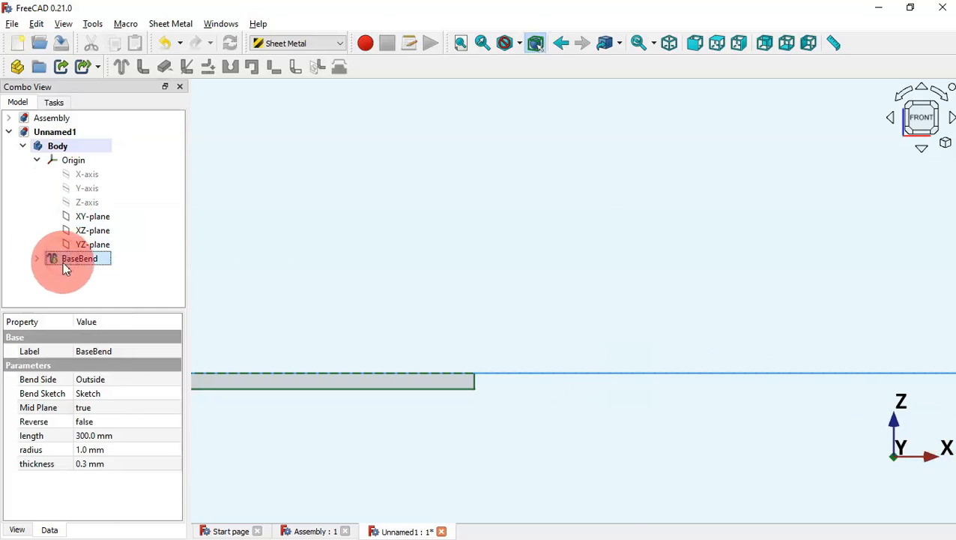
pyautogui.click(143, 382)
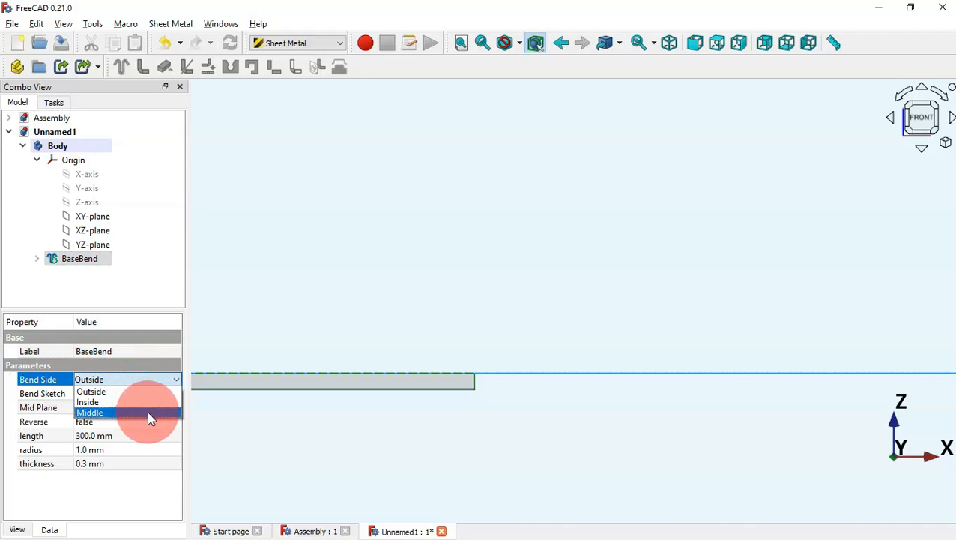
pyautogui.click(147, 411)
pyautogui.click(231, 44)
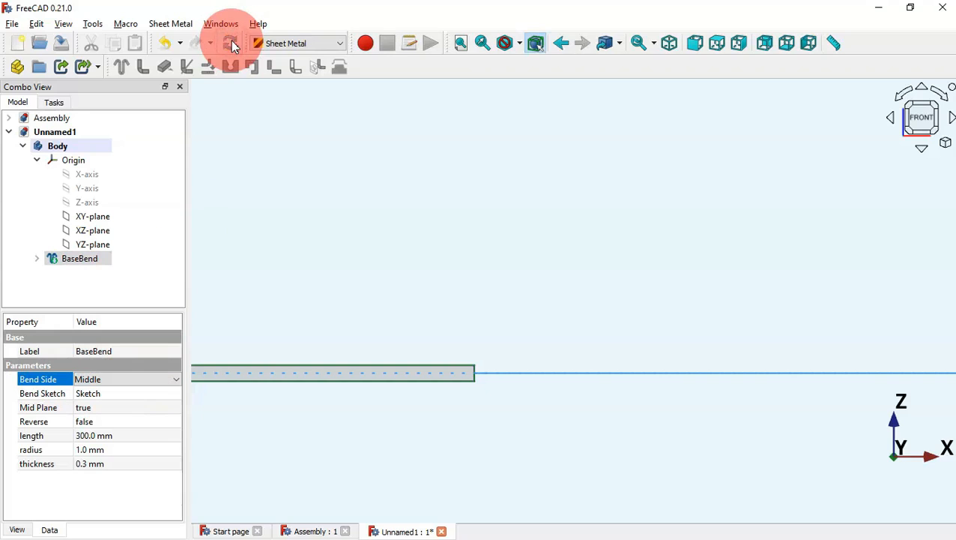
pyautogui.click(361, 275)
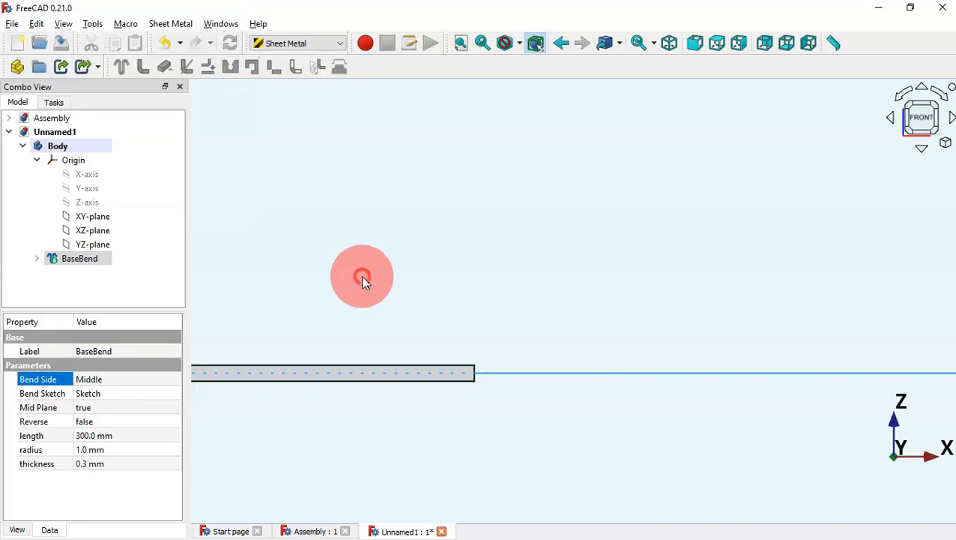
# Turn the three origin axes back on, then hide the whole origin and fit the wall in an isometric view
pyautogui.press('0')
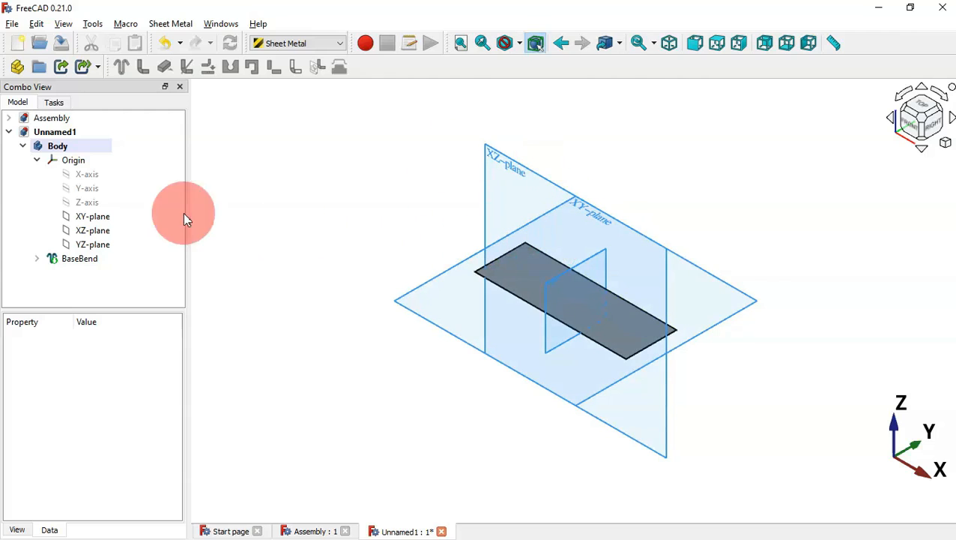
pyautogui.click(85, 177)
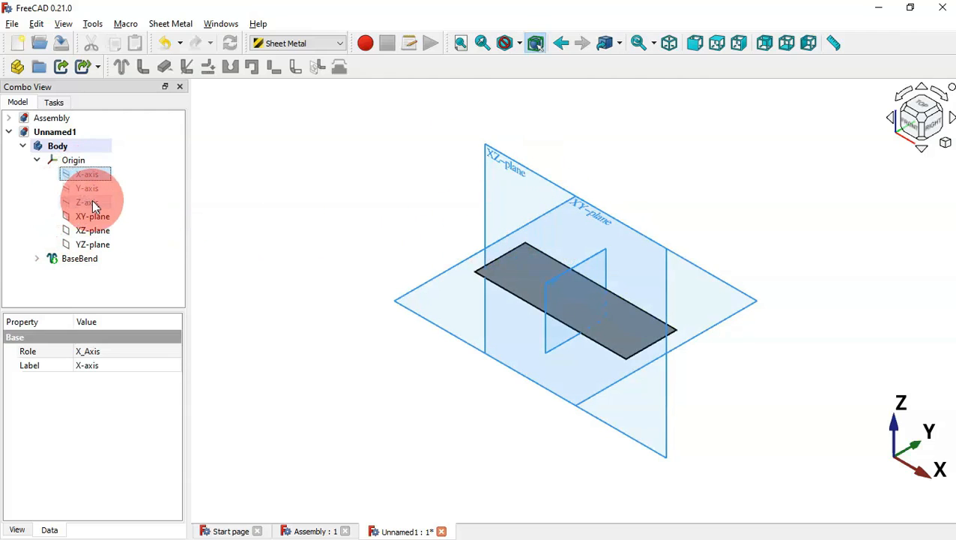
pyautogui.keyDown('shift'); pyautogui.click(92, 200); pyautogui.keyUp('shift')
pyautogui.press('space')
pyautogui.click(88, 160)
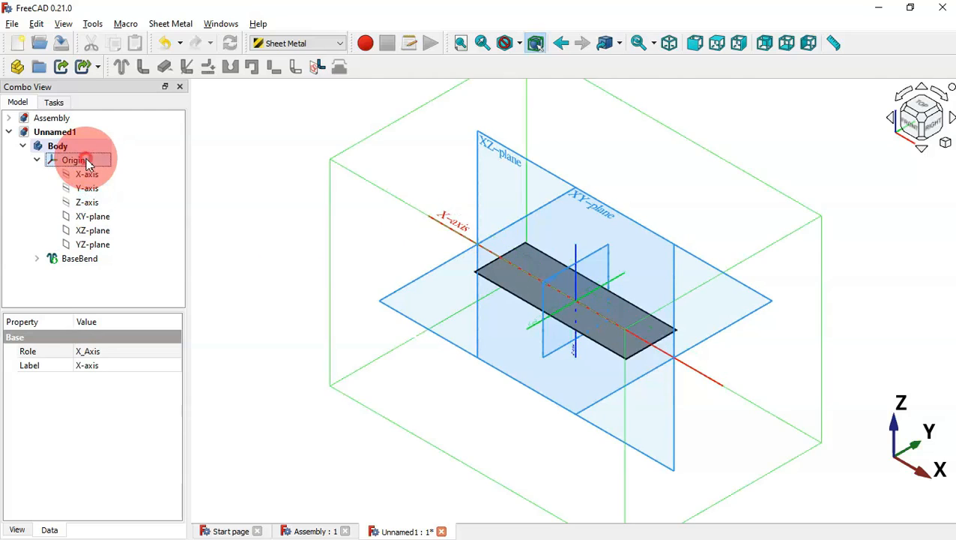
pyautogui.press('space')
pyautogui.click(36, 161)
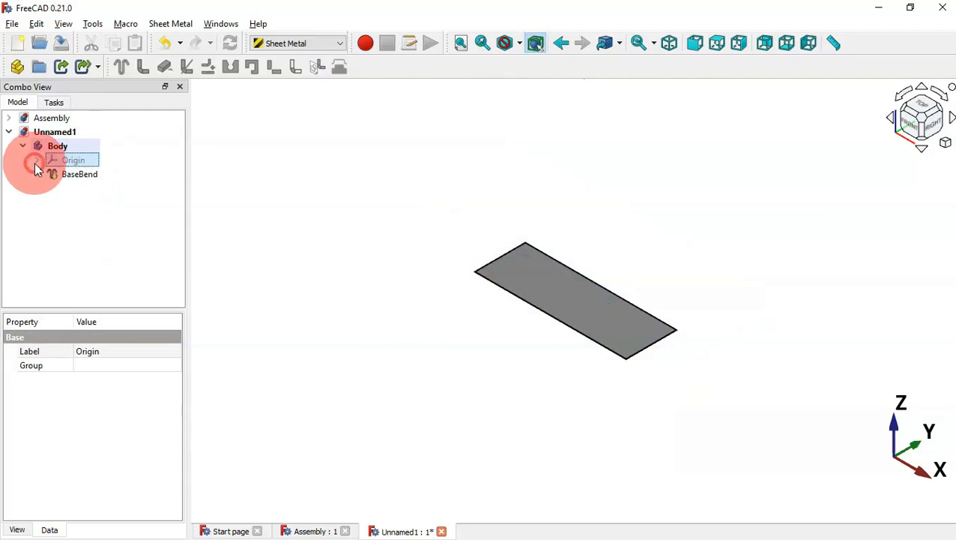
pyautogui.click(273, 287)
pyautogui.press('v')
pyautogui.press('f')
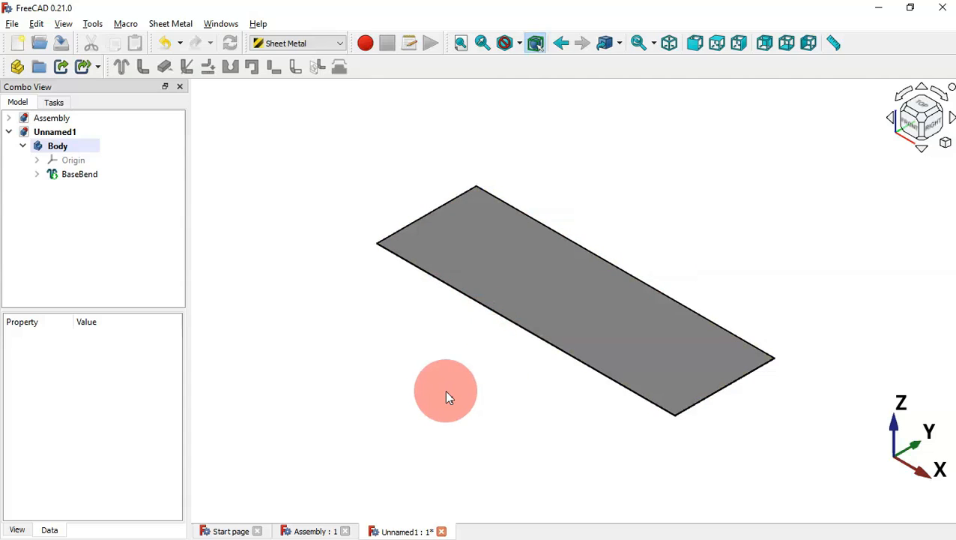
# Examine the flat pattern's dimensions and bend notes and the folded views in the 113.pdf drawing, and return to FreeCAD
pyautogui.hotkey('alt', 'Tab')
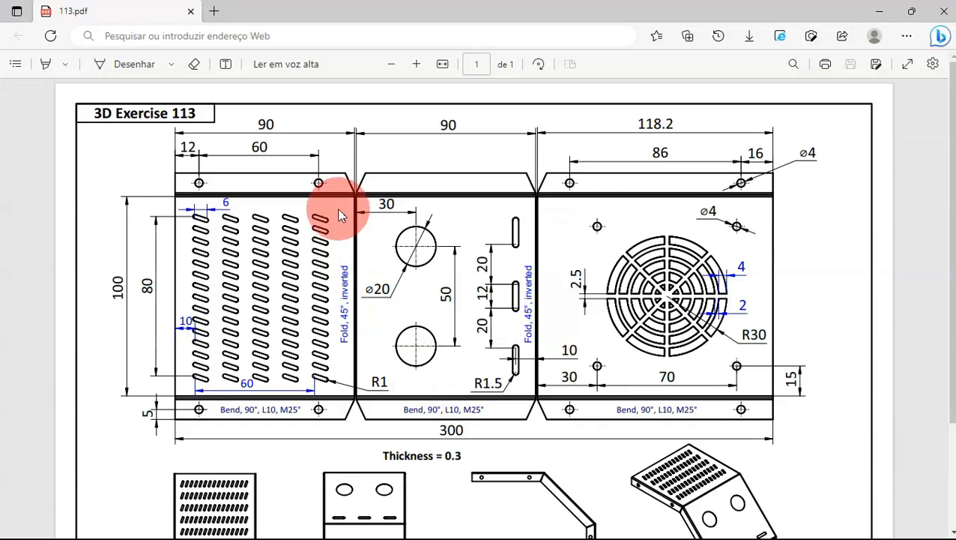
pyautogui.scroll(-2, 781, 378)
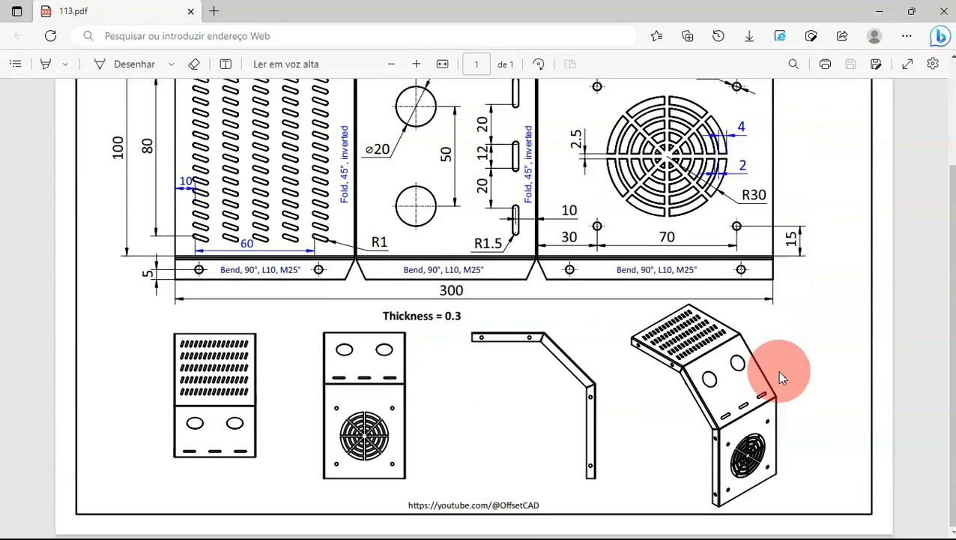
pyautogui.scroll(2, 779, 375)
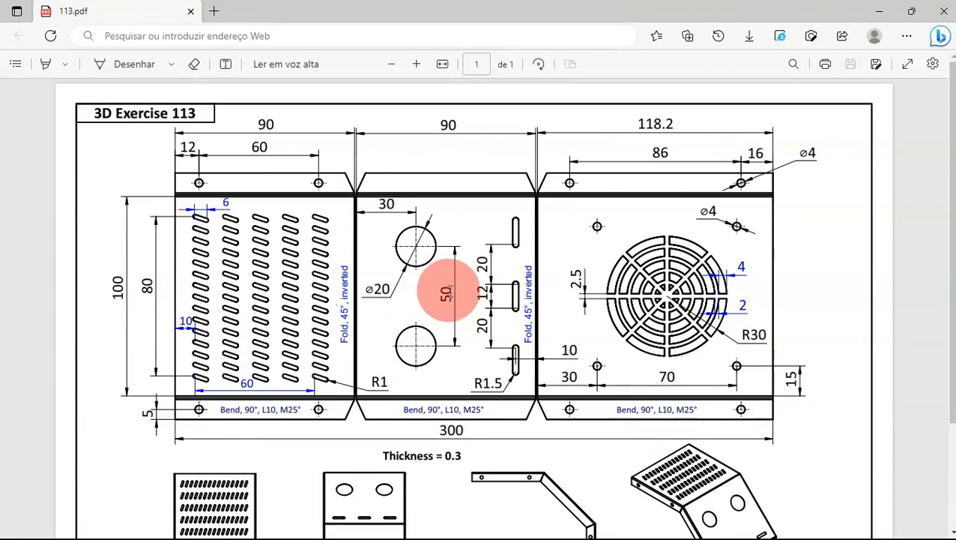
pyautogui.hotkey('alt', 'Tab')
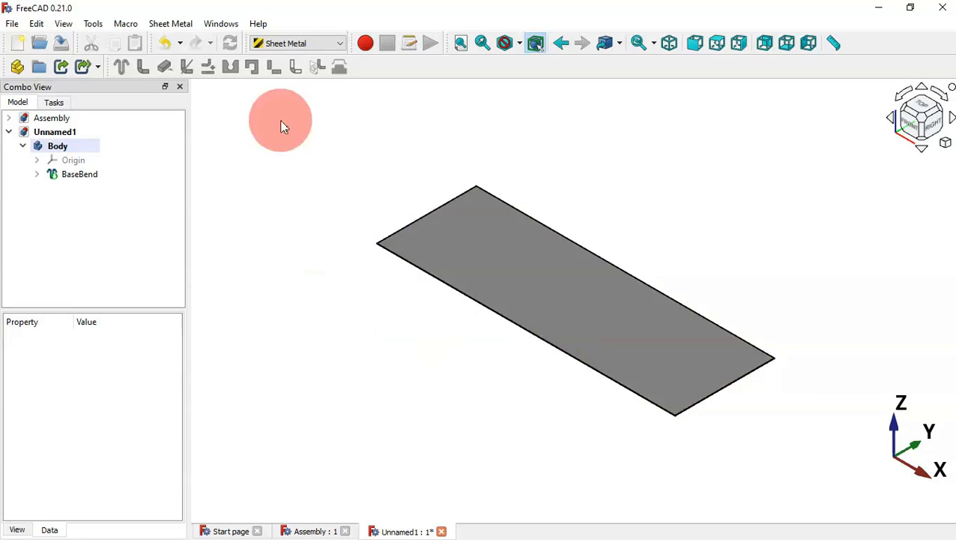
# Start a new Part Design sketch on the top face of the flat base wall
pyautogui.click(313, 43)
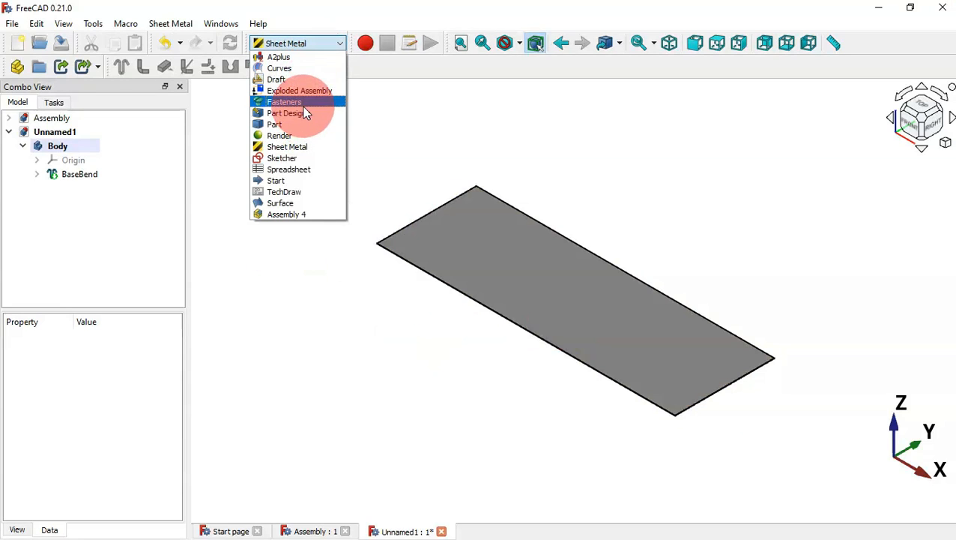
pyautogui.click(306, 112)
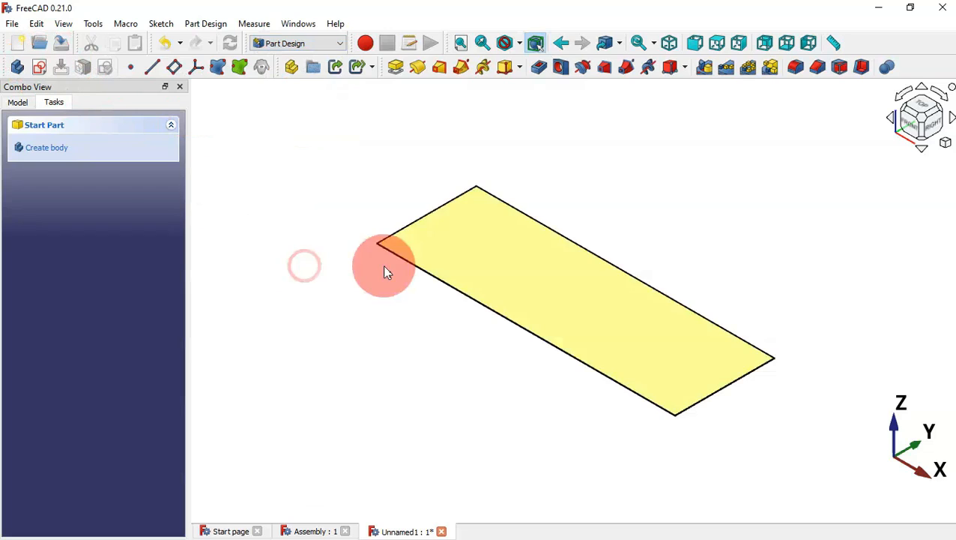
pyautogui.scroll(5, 647, 262)
pyautogui.scroll(-5, 649, 266)
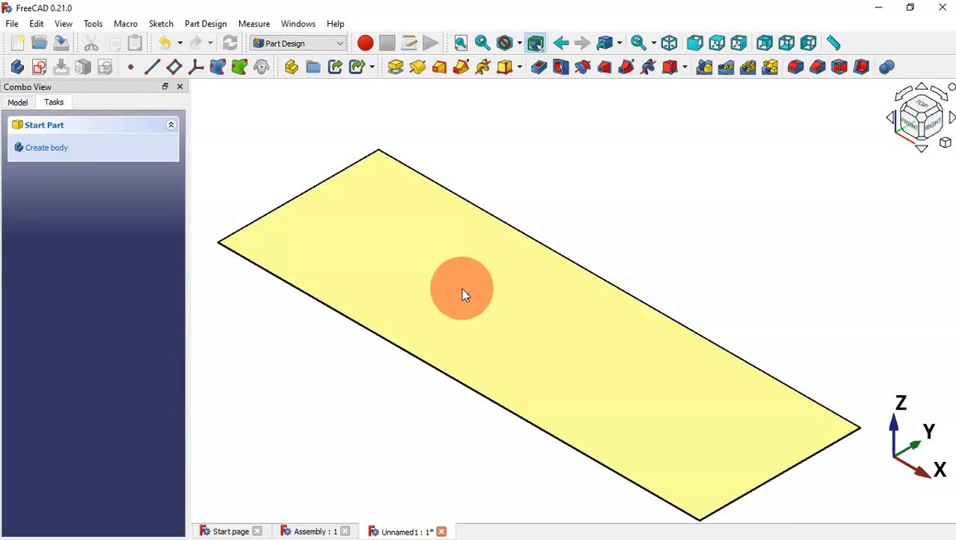
pyautogui.click(463, 293)
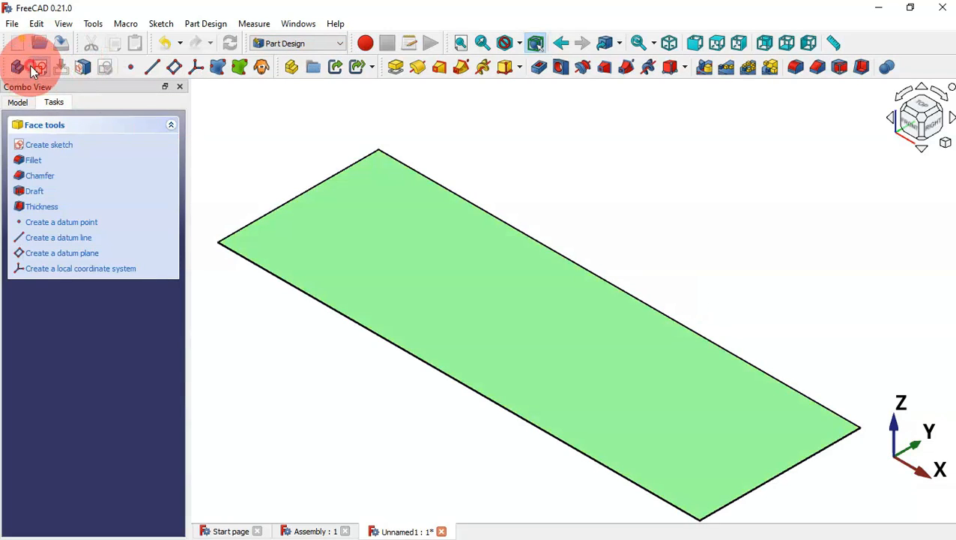
pyautogui.click(33, 67)
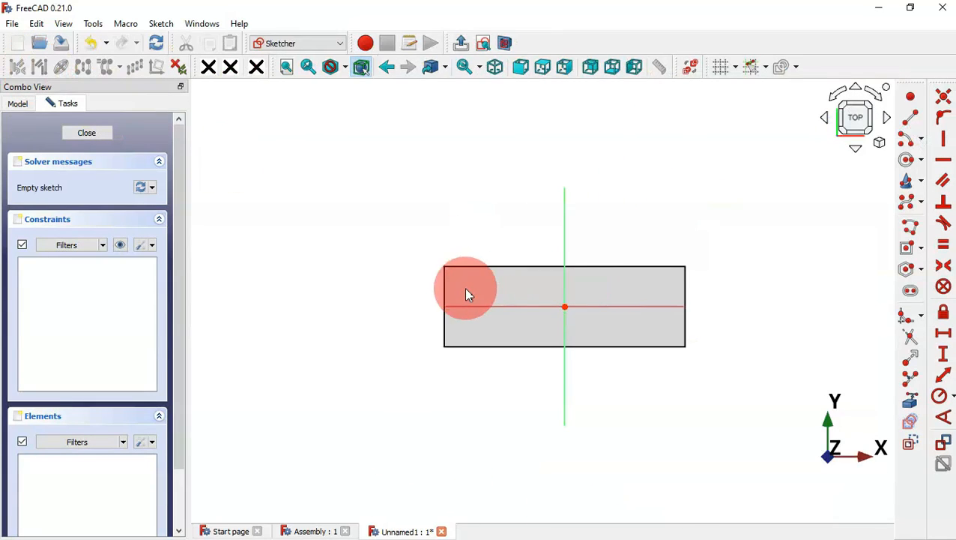
# Link the base wall's two long edges into the sketch as external geometry
pyautogui.scroll(5, 465, 294)
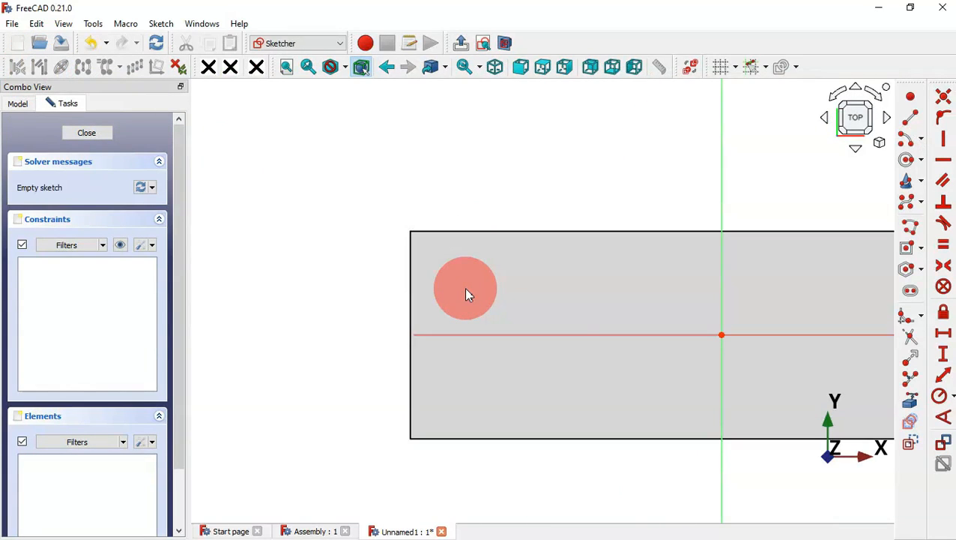
pyautogui.click(909, 403)
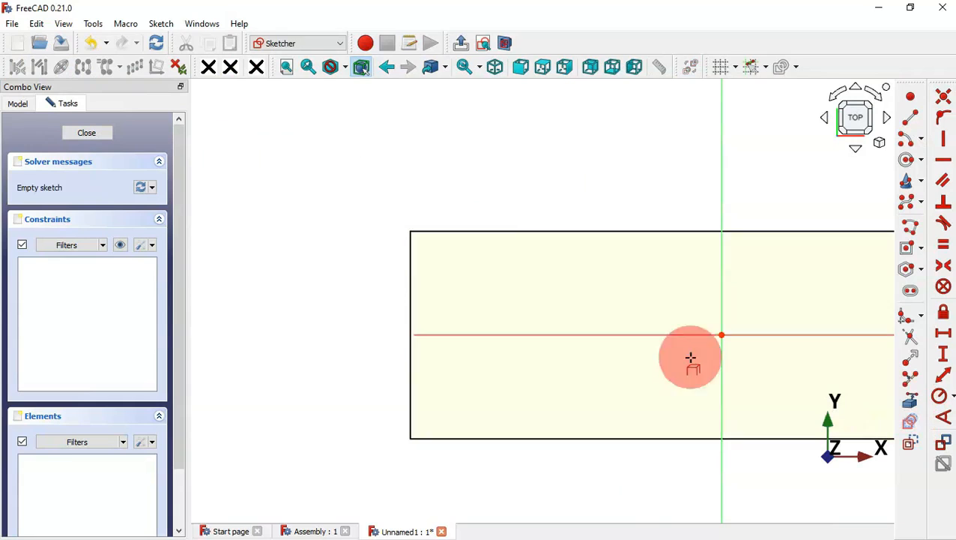
pyautogui.click(495, 233)
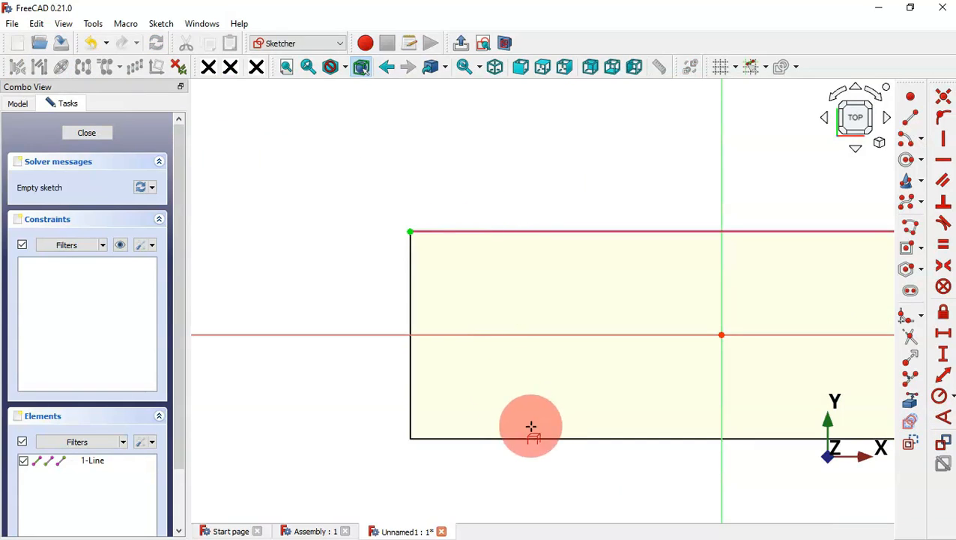
pyautogui.click(535, 438)
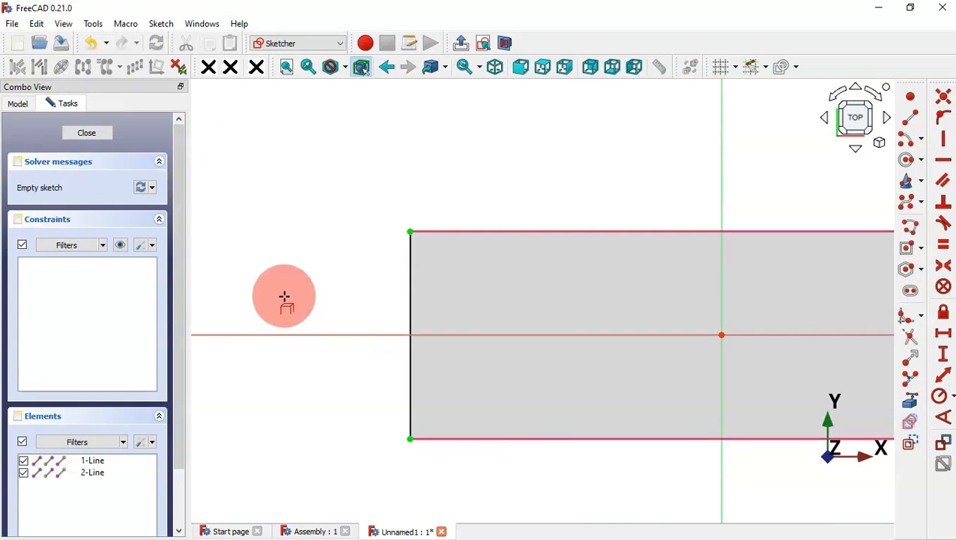
# Draw a vertical line between the wall's two long edges, about 109 mm from its left end
pyautogui.click(909, 118)
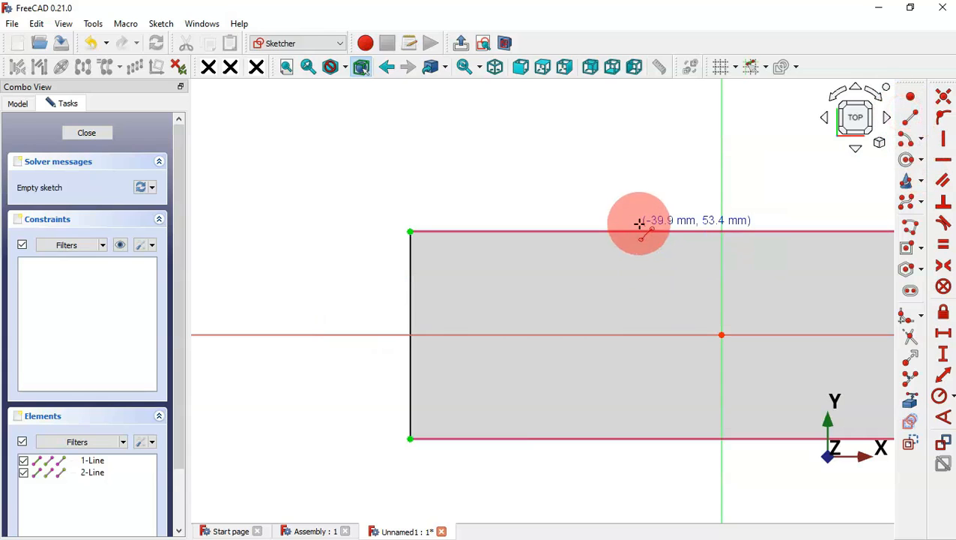
pyautogui.click(634, 230)
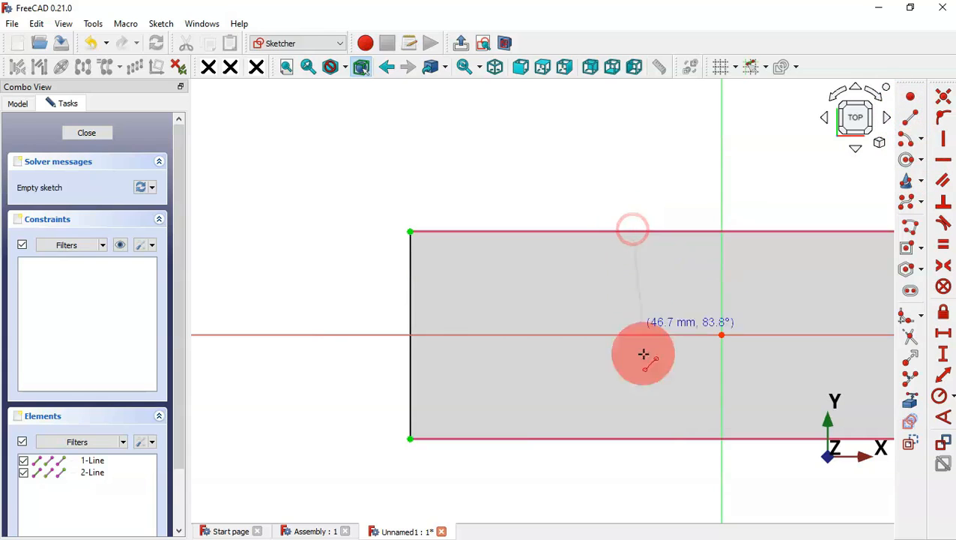
pyautogui.click(636, 439)
pyautogui.scroll(-2, 358, 209)
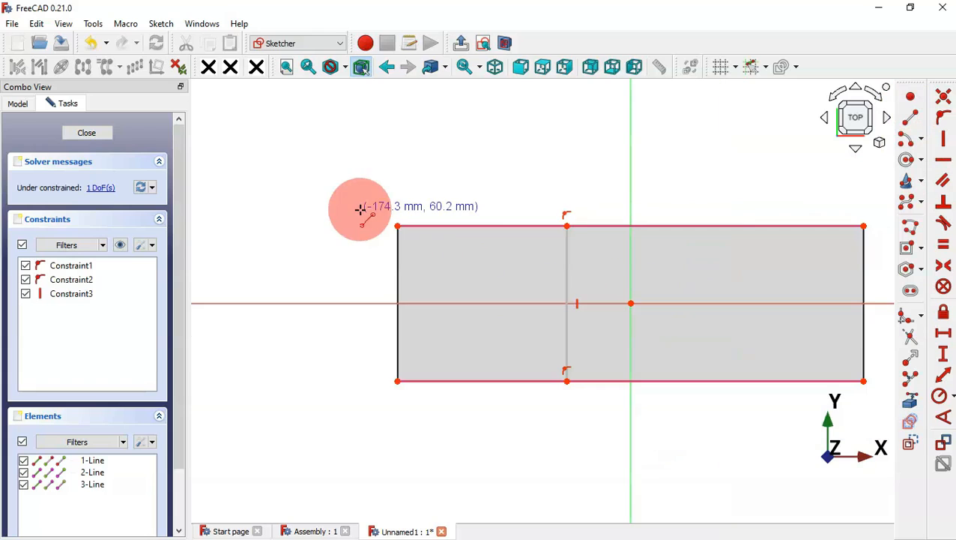
# Constrain the line's horizontal distance from the wall's upper left corner to 90 mm and close the sketch
pyautogui.scroll(1, 648, 212)
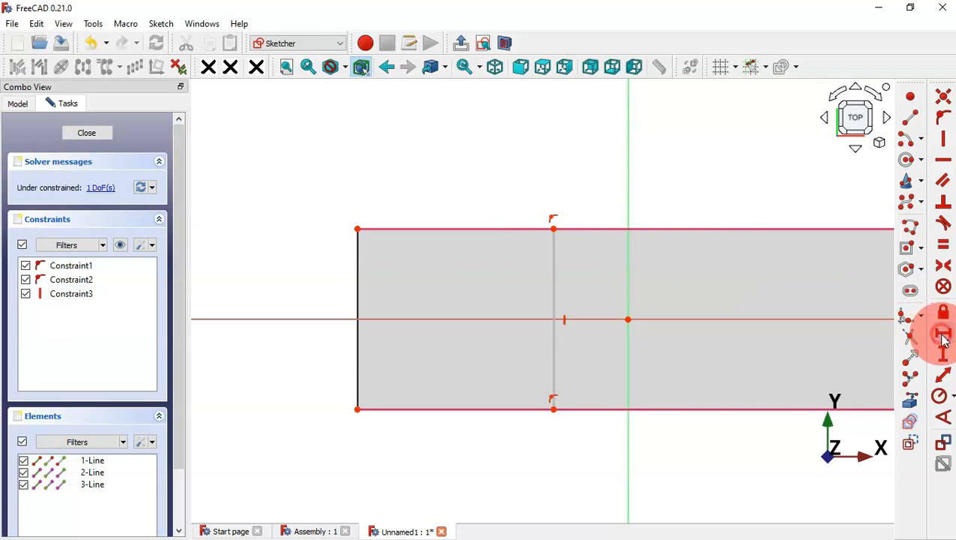
pyautogui.click(554, 228)
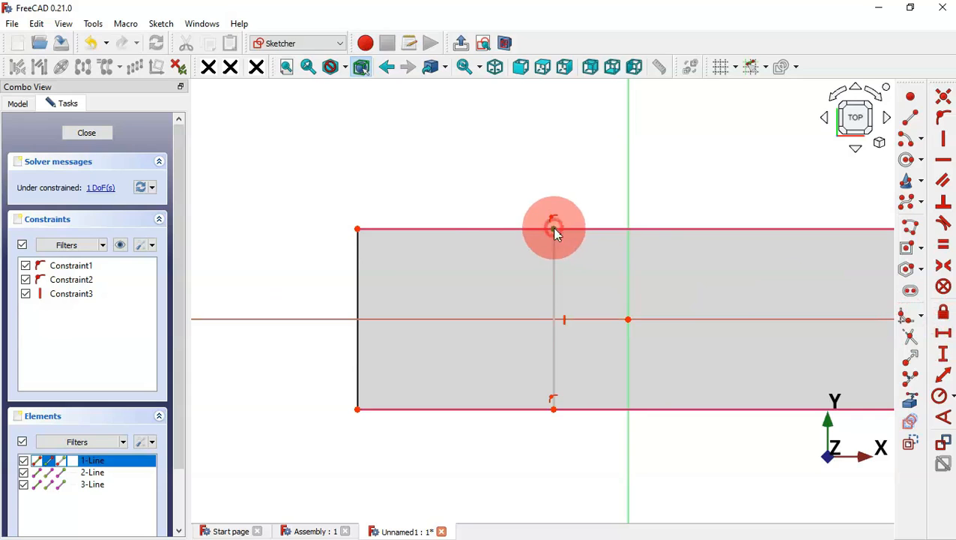
pyautogui.press('l')
pyautogui.click(357, 228)
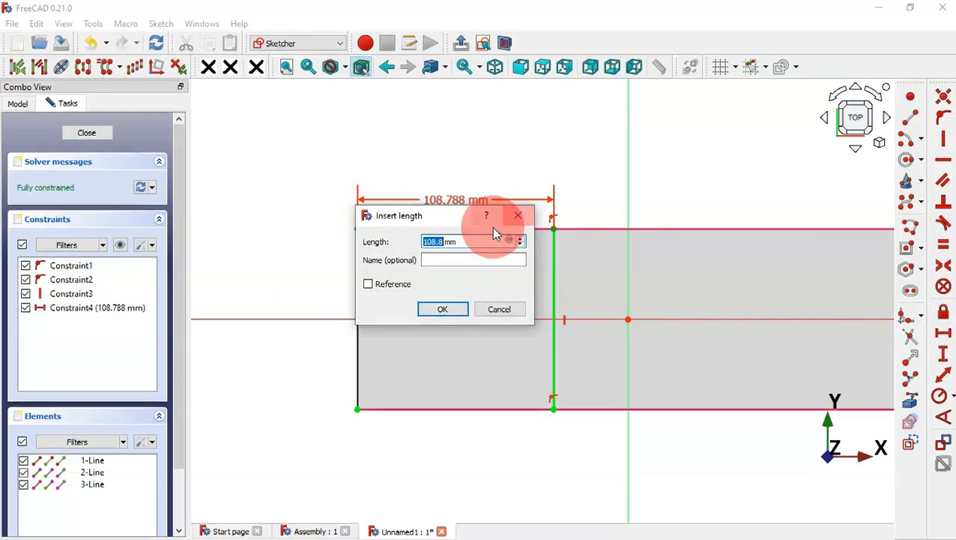
pyautogui.moveTo(454, 221); pyautogui.dragTo(427, 121)
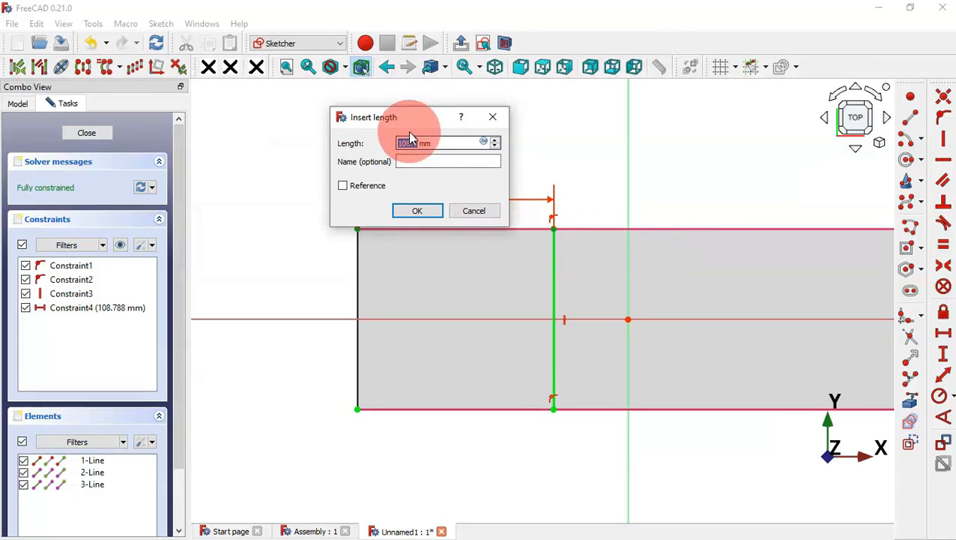
pyautogui.moveTo(410, 138); pyautogui.dragTo(448, 143)
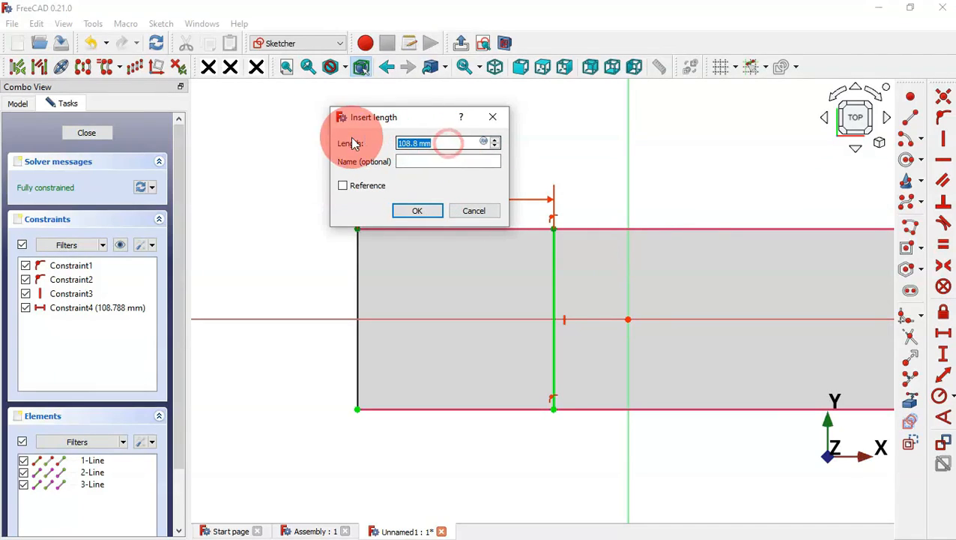
pyautogui.press('Return')
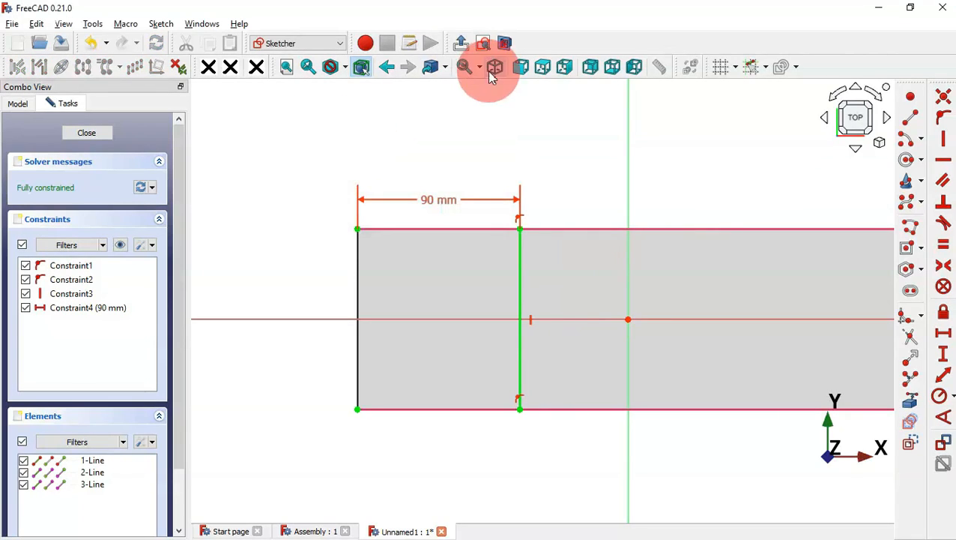
pyautogui.click(464, 45)
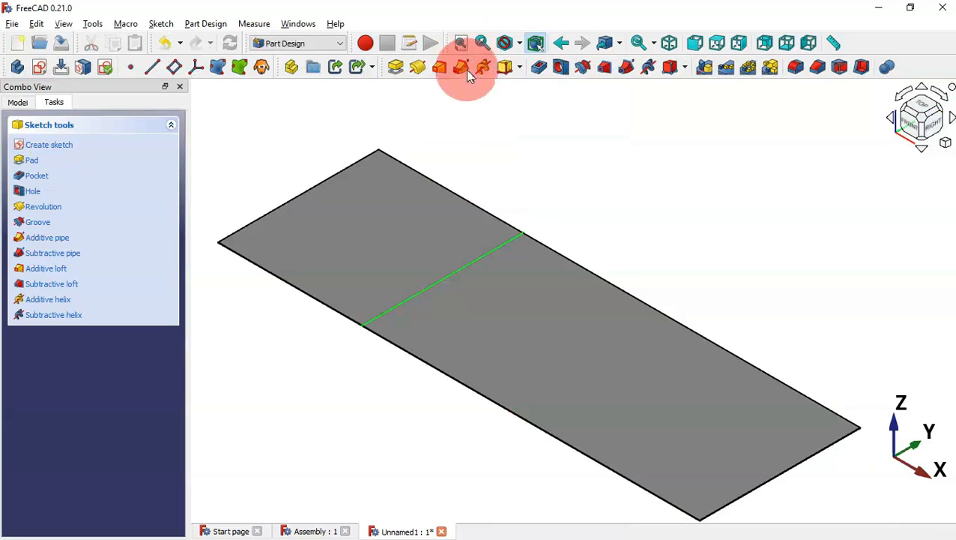
# Fold the base wall along the sketched line with the Sheet Metal workbench, using the wall's top face
pyautogui.click(461, 157)
pyautogui.click(301, 45)
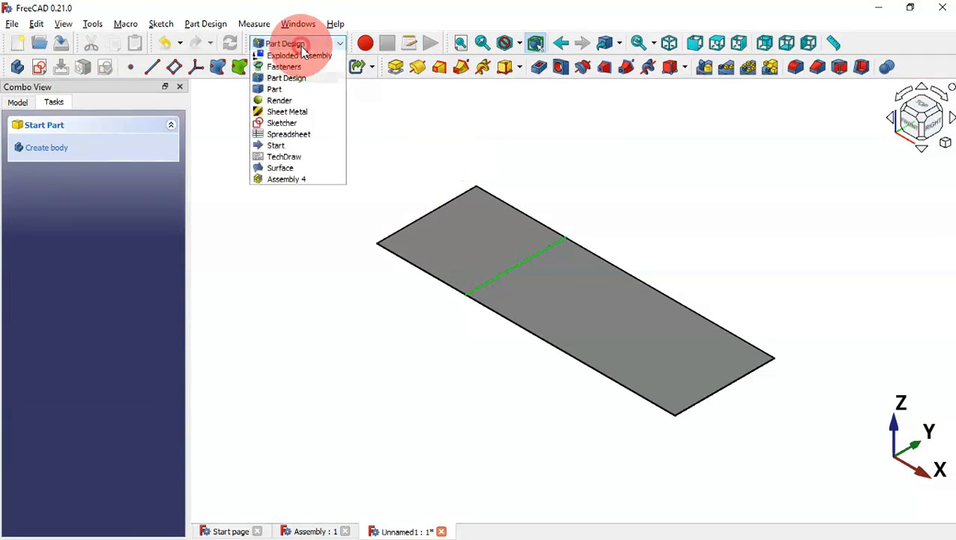
pyautogui.click(295, 142)
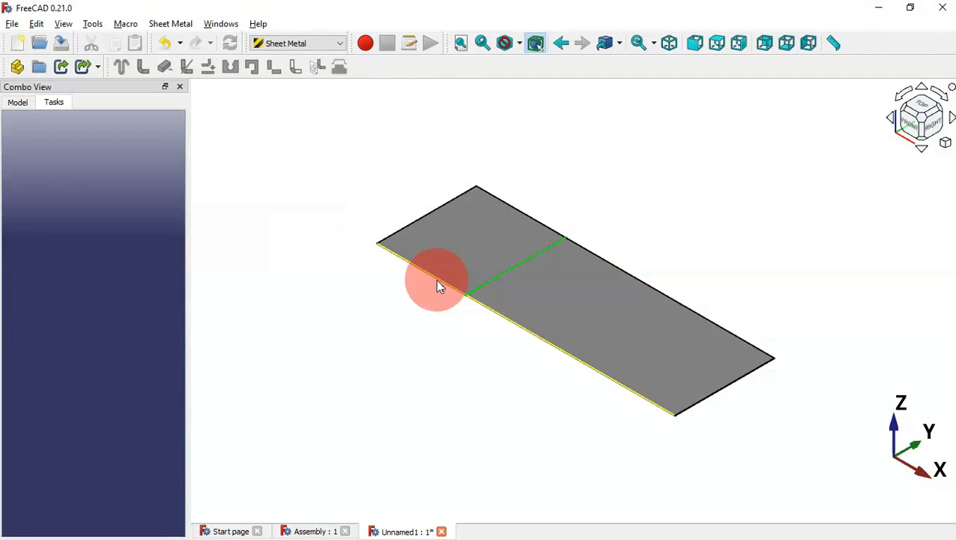
pyautogui.hotkey('alt', 'Tab')
pyautogui.hotkey('alt', 'Tab')
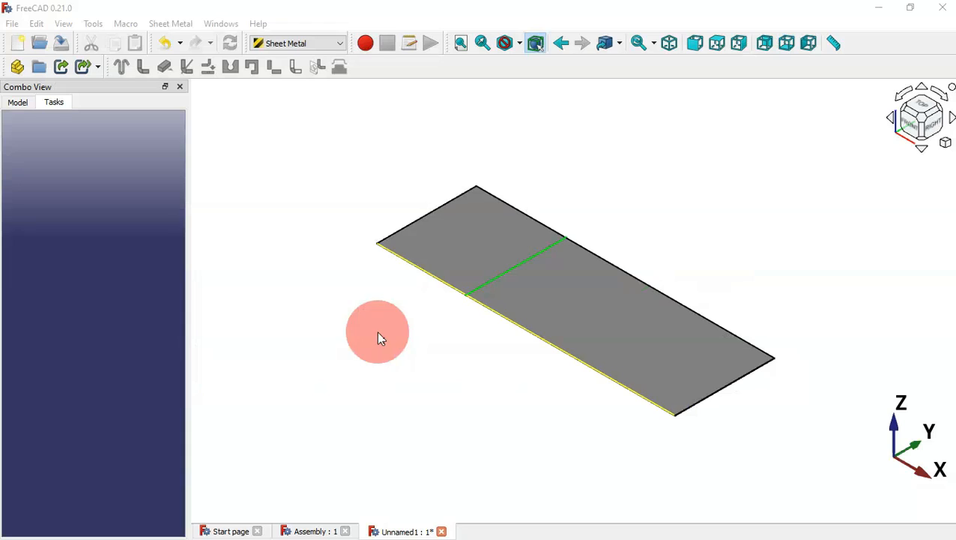
pyautogui.click(587, 304)
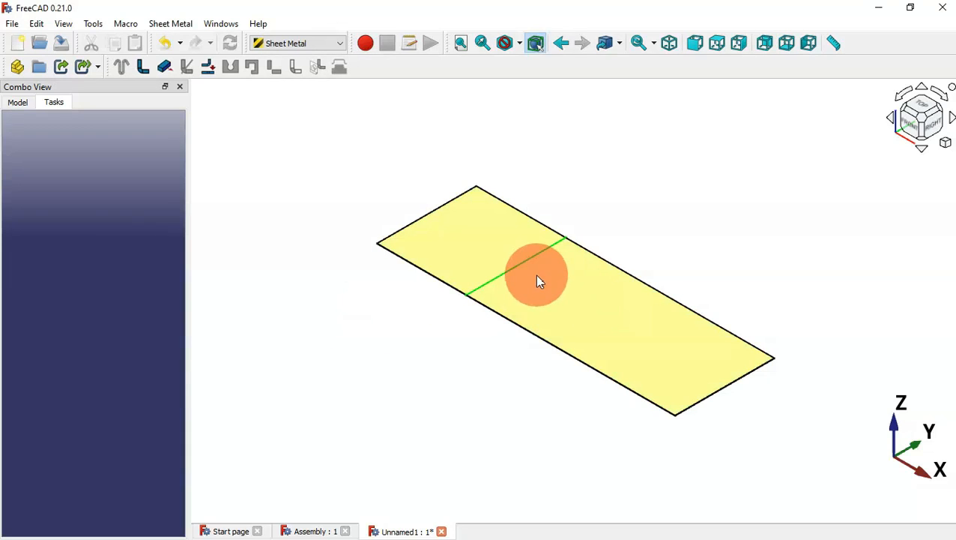
pyautogui.scroll(1, 537, 274)
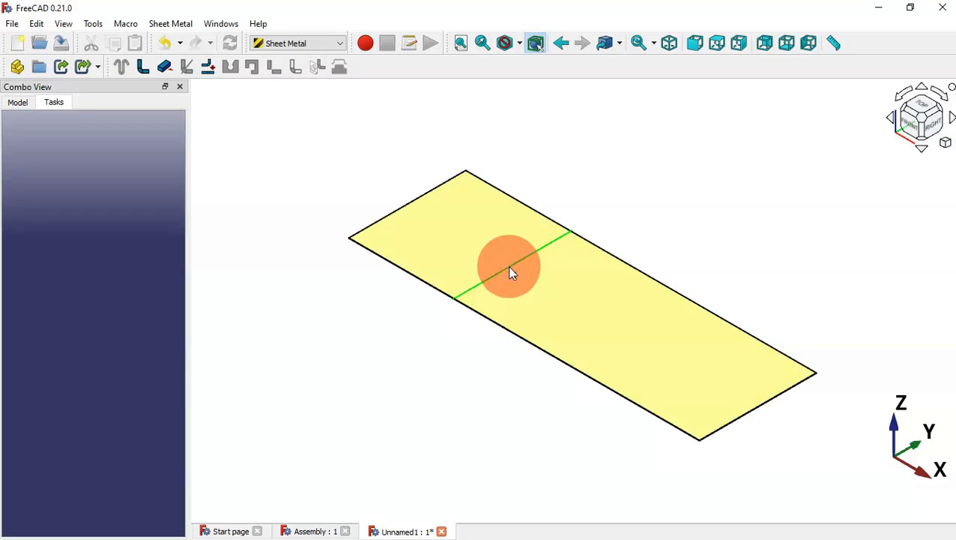
pyautogui.keyDown('ctrl'); pyautogui.click(507, 264); pyautogui.keyUp('ctrl')
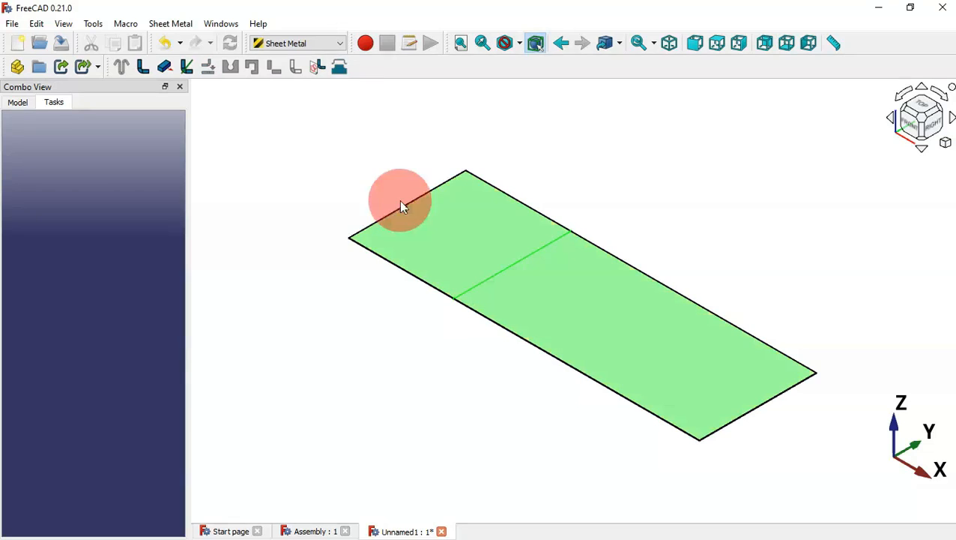
pyautogui.click(188, 68)
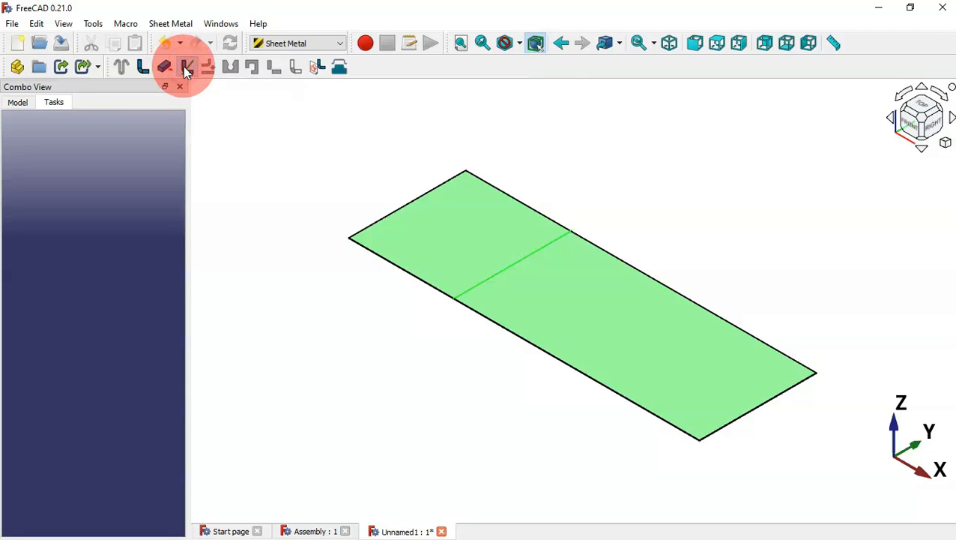
pyautogui.click(334, 317)
pyautogui.press('v')
pyautogui.press('f')
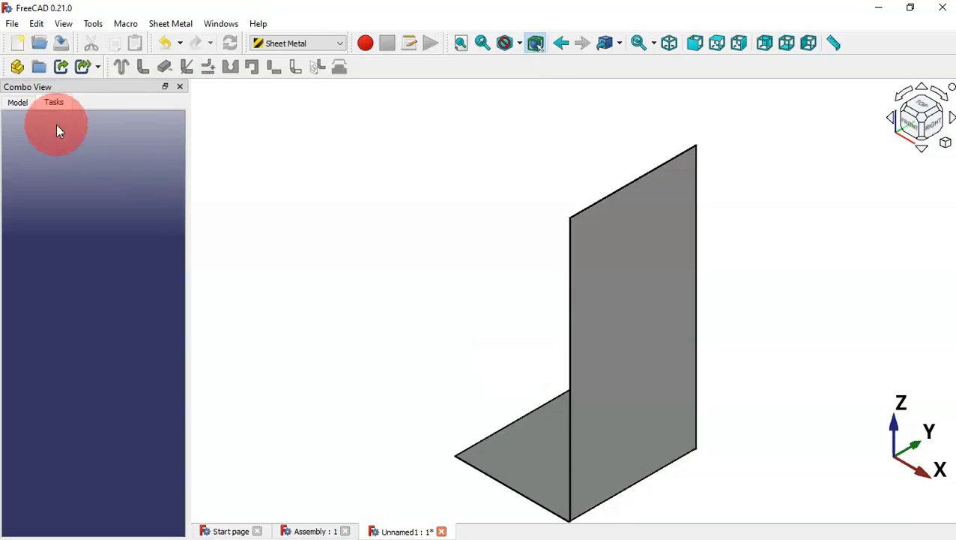
# Review the new fold's parameters and check the fold note in the 113.pdf drawing, then return to FreeCAD
pyautogui.click(18, 102)
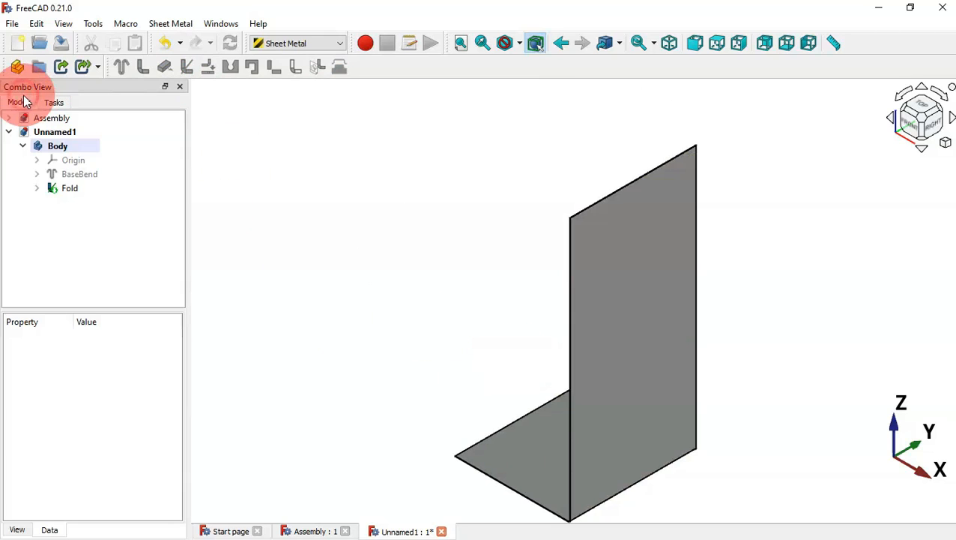
pyautogui.click(59, 189)
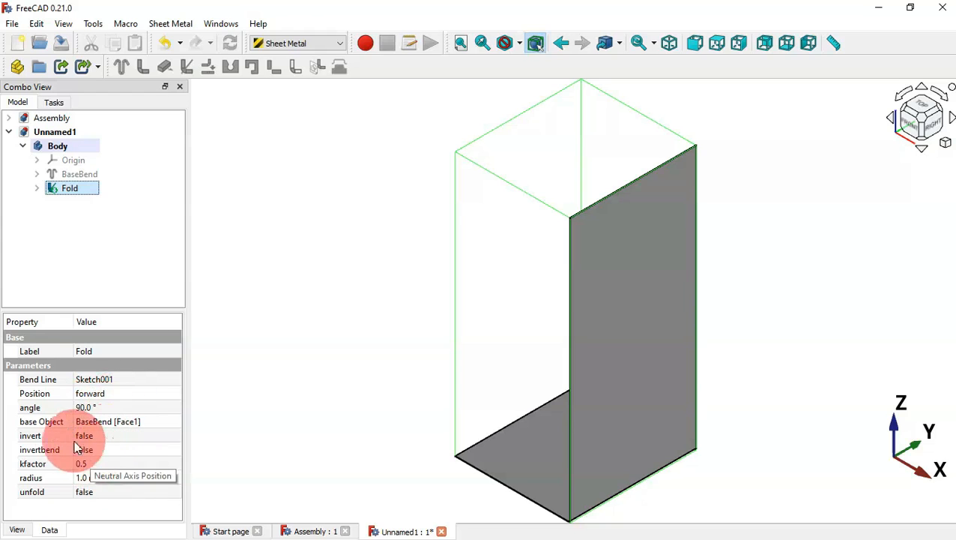
pyautogui.hotkey('alt', 'Tab')
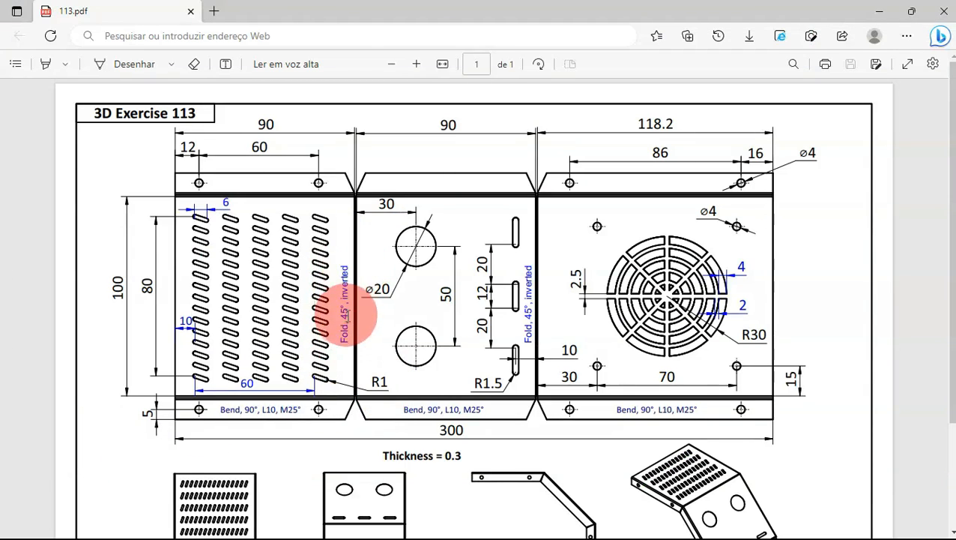
pyautogui.hotkey('alt', 'Tab')
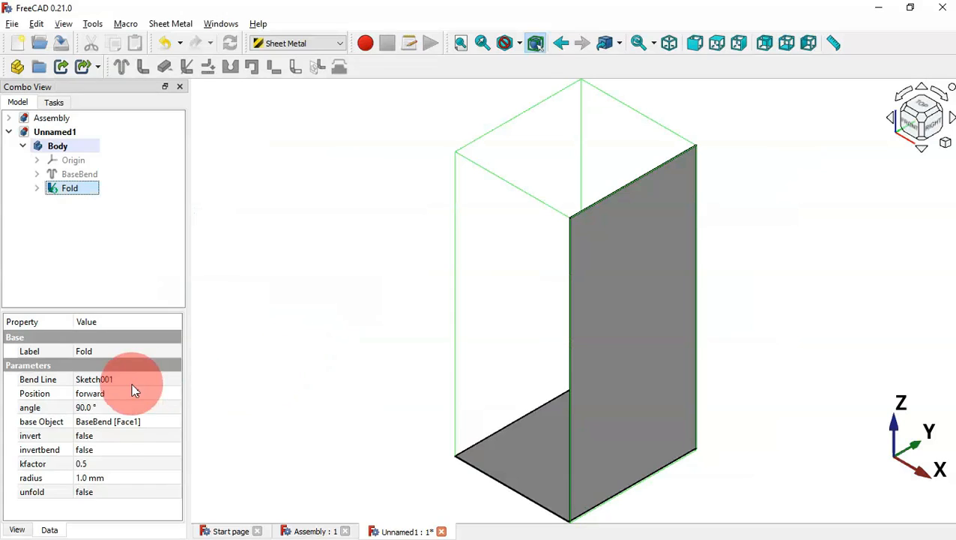
# Set the fold's invert parameter to true and its bend angle to 45°
pyautogui.click(111, 433)
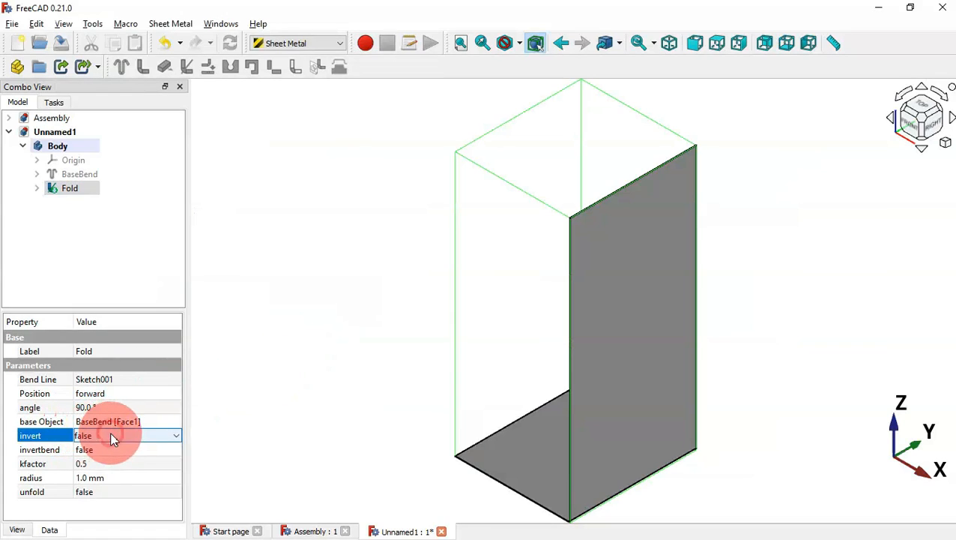
pyautogui.click(130, 436)
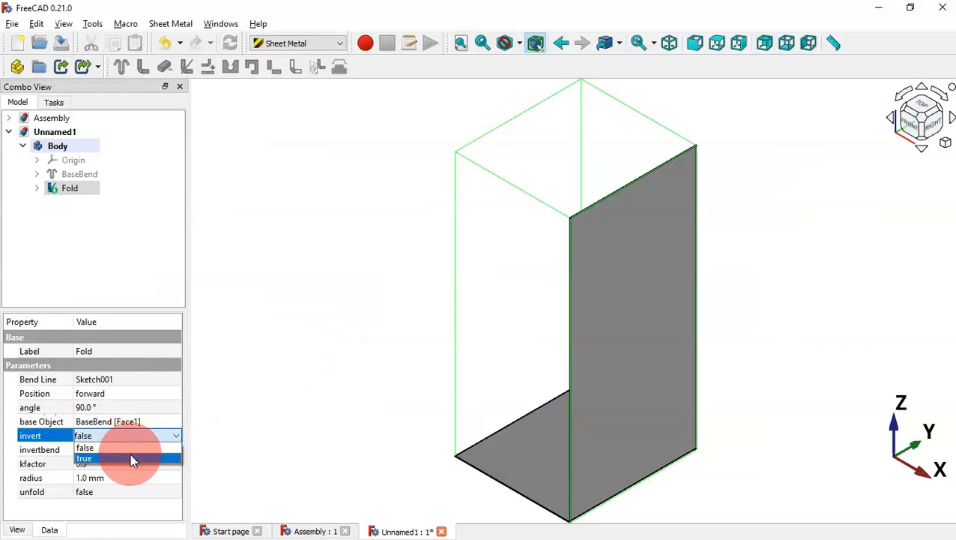
pyautogui.click(132, 458)
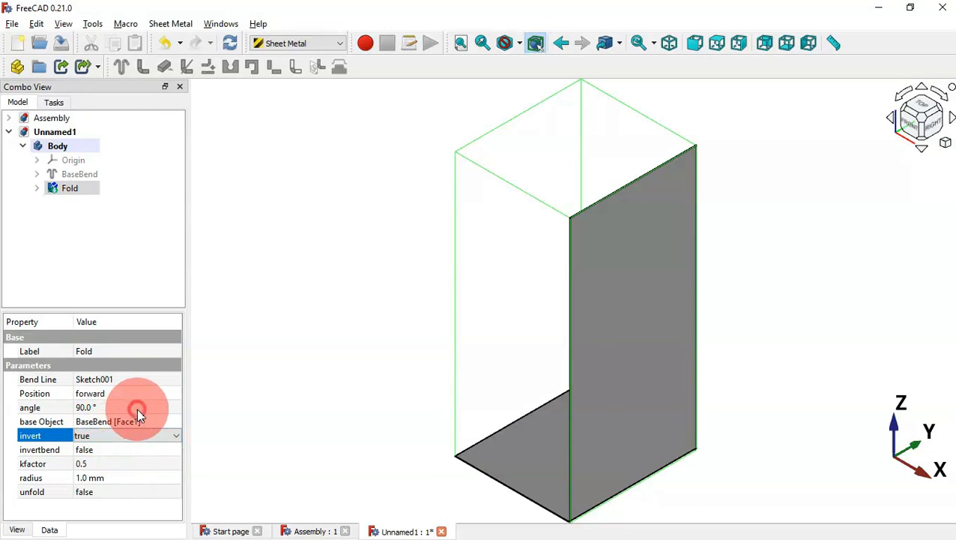
pyautogui.click(146, 407)
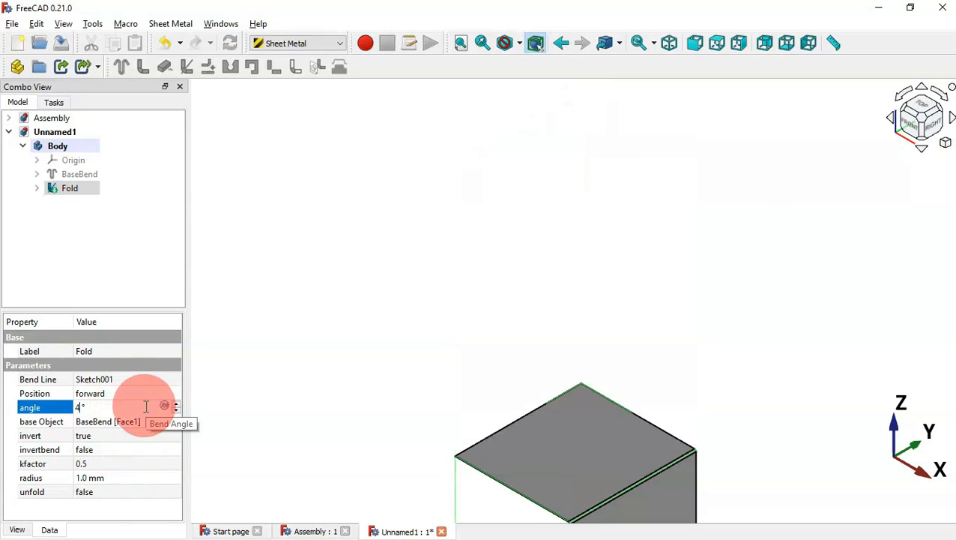
pyautogui.click(317, 349)
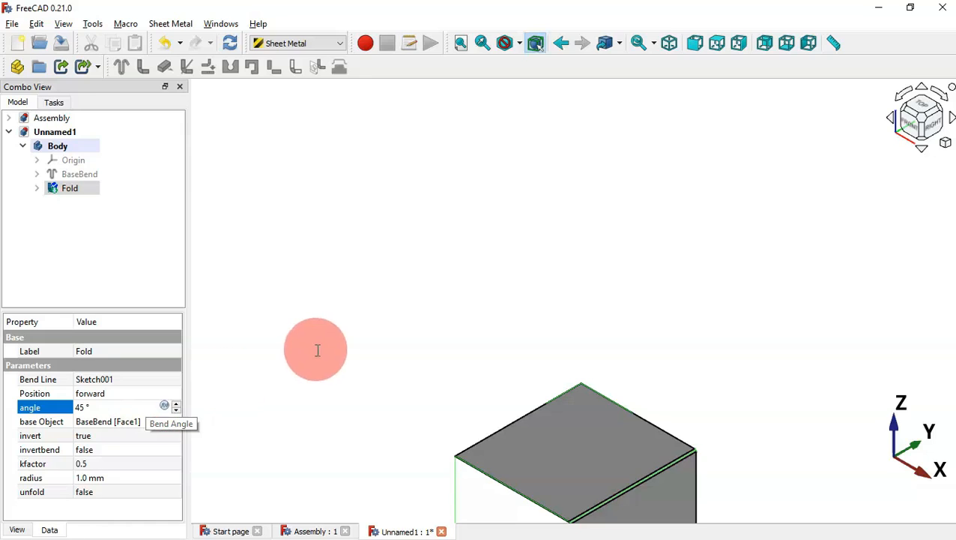
pyautogui.press('v')
pyautogui.press('f')
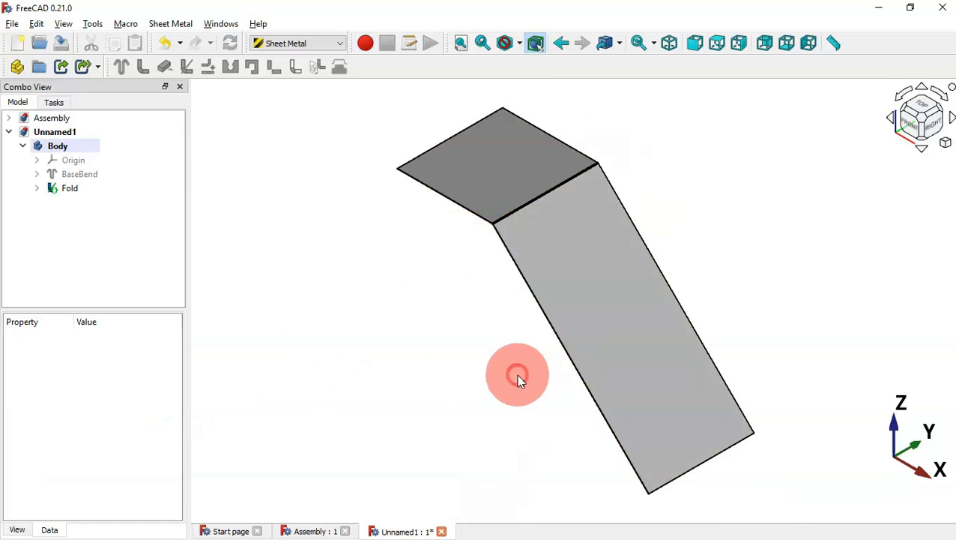
# Check the second fold note in the 113.pdf drawing, then start a Part Design sketch on the sloped panel's outer face in FreeCAD
pyautogui.hotkey('alt', 'Tab')
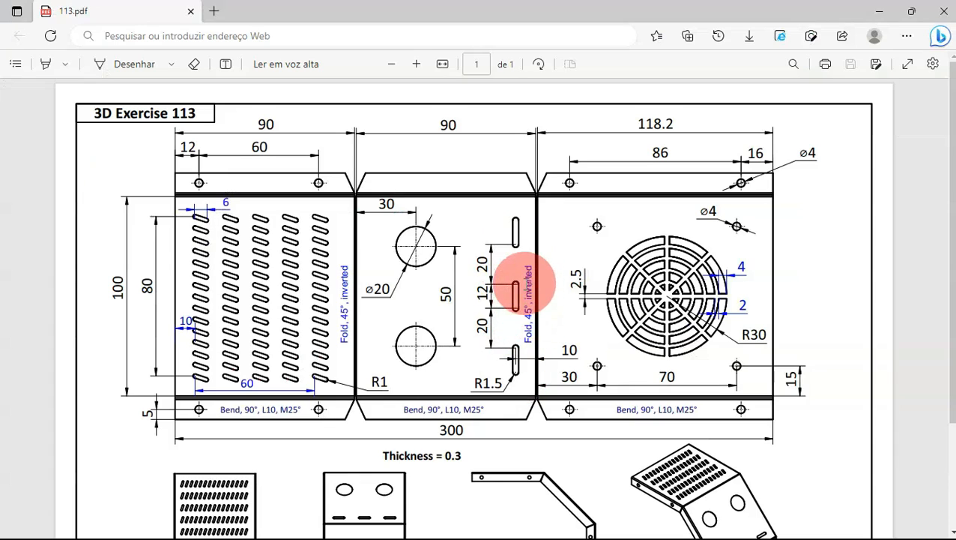
pyautogui.hotkey('alt', 'Tab')
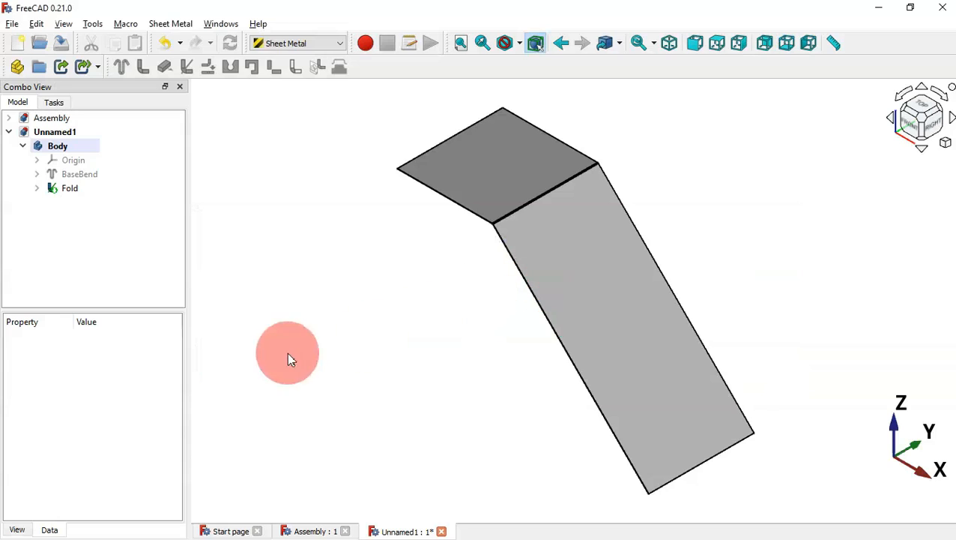
pyautogui.click(320, 43)
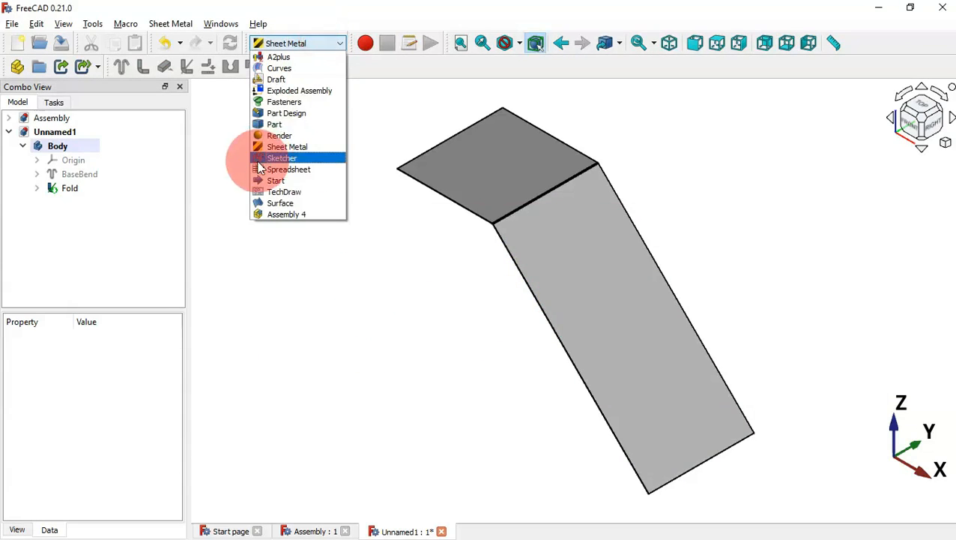
pyautogui.click(302, 113)
pyautogui.click(596, 279)
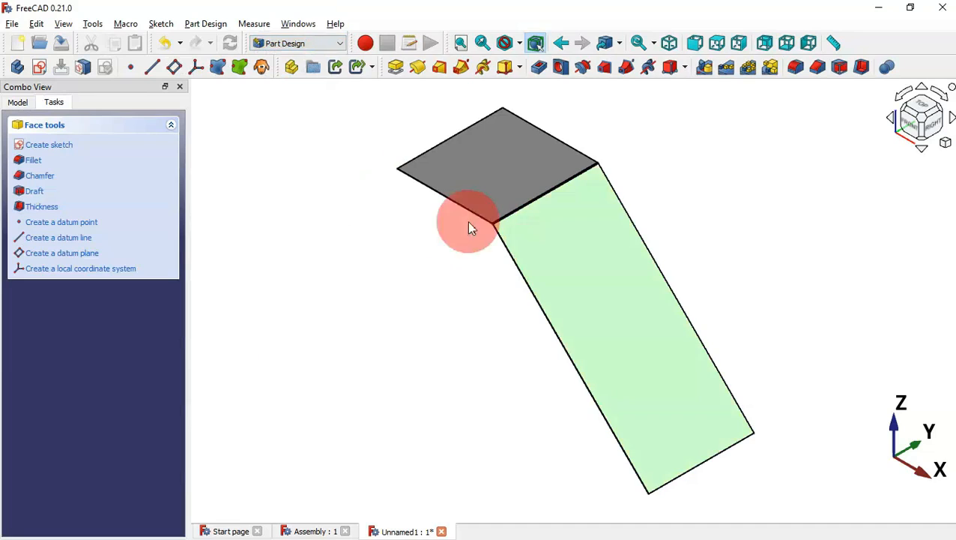
pyautogui.click(43, 63)
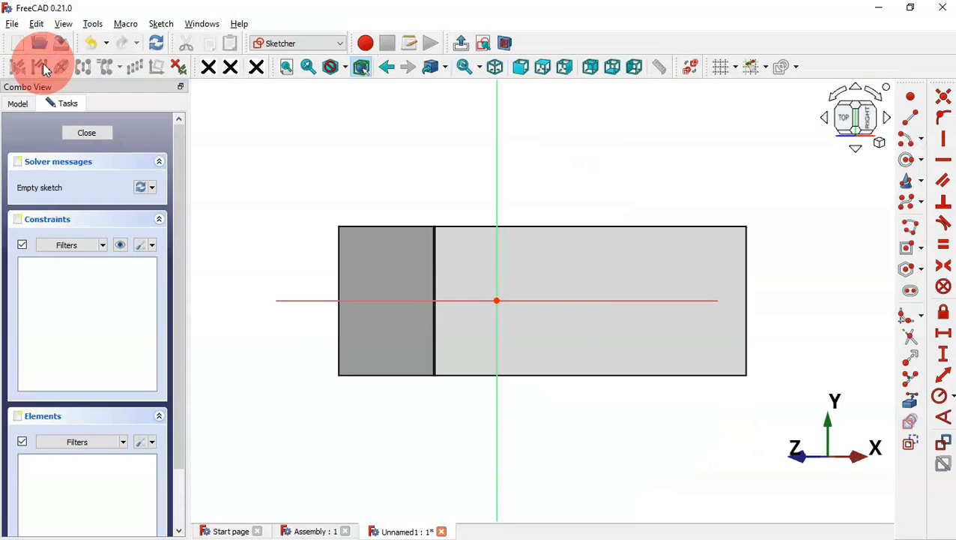
# Import the sloped panel's two long edges into the sketch as external geometry
pyautogui.click(579, 305)
pyautogui.scroll(4, 579, 305)
pyautogui.click(908, 401)
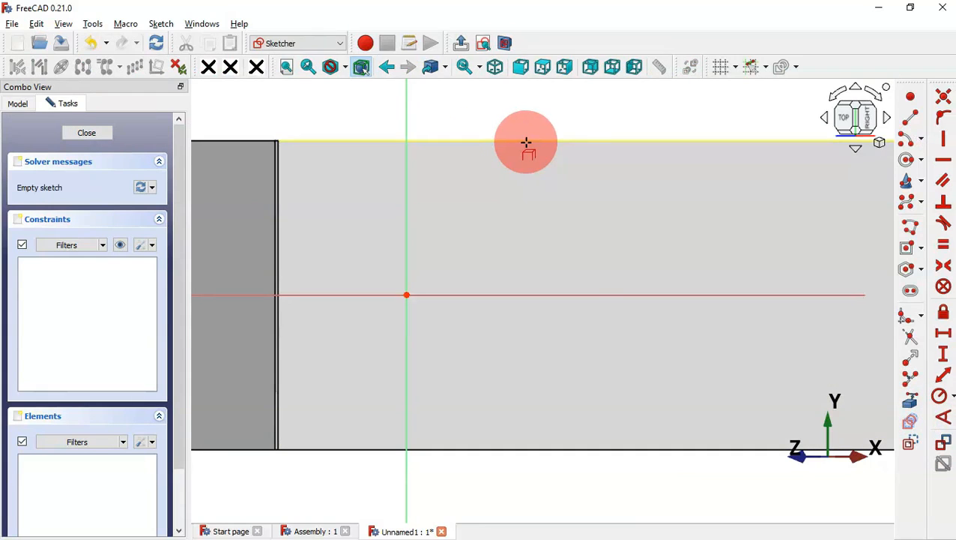
pyautogui.click(525, 142)
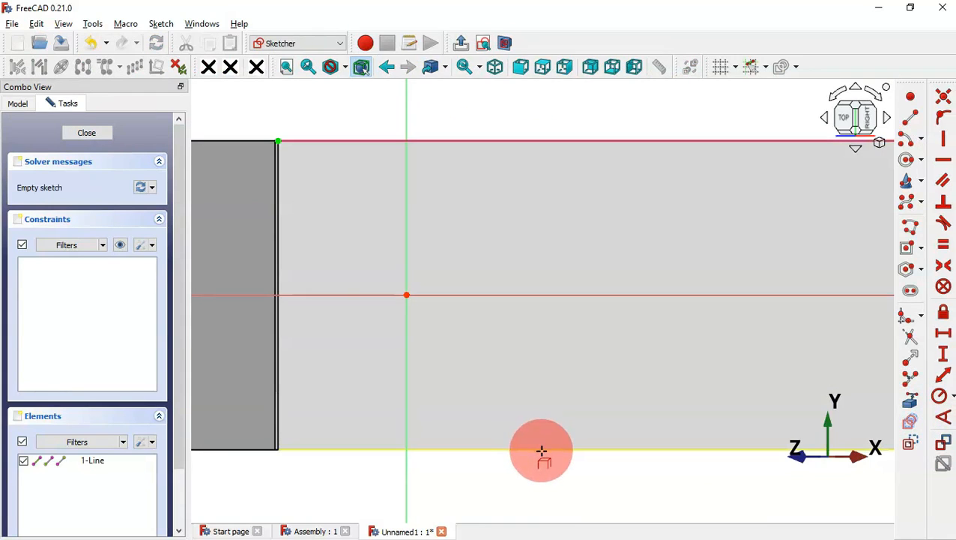
pyautogui.click(542, 451)
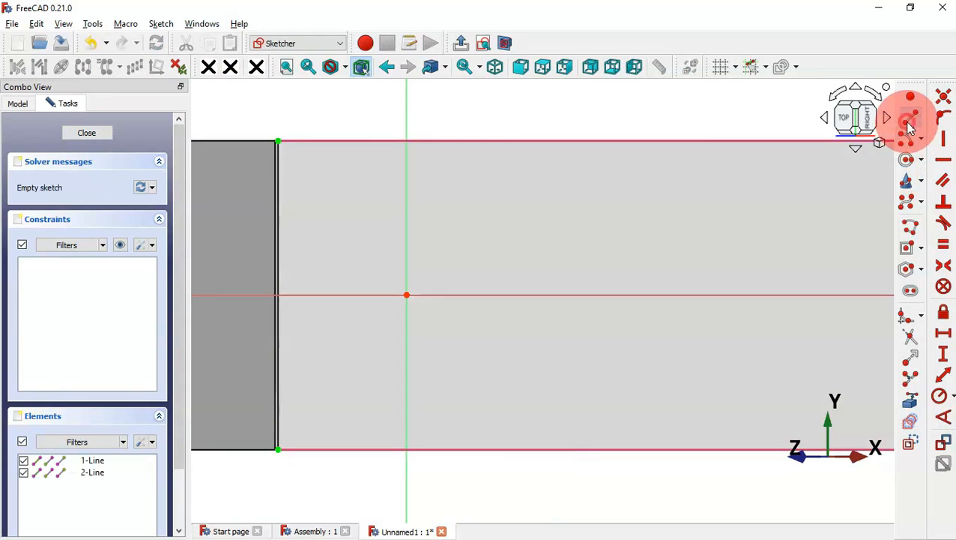
# Draw a vertical line between the two imported edges, about 91 mm from the first fold
pyautogui.click(908, 126)
pyautogui.click(559, 143)
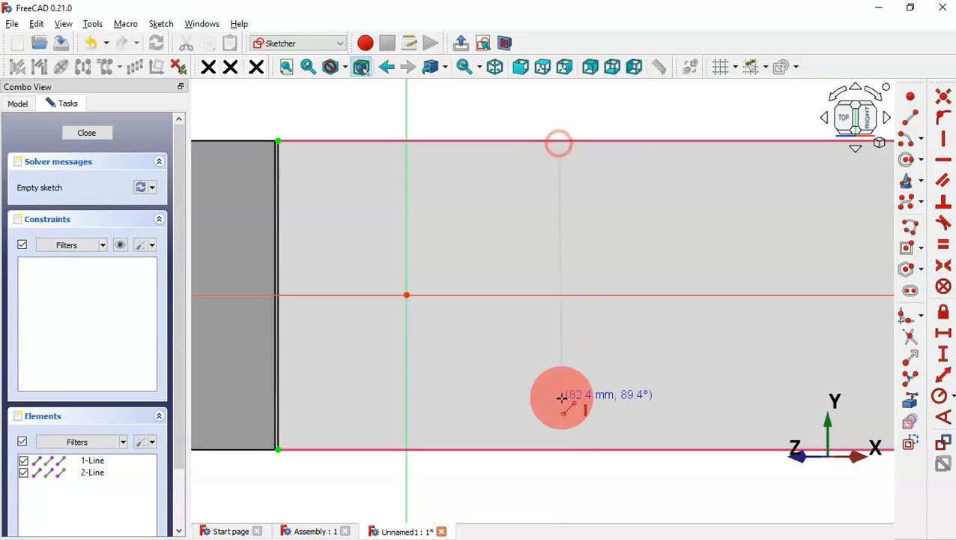
pyautogui.click(565, 447)
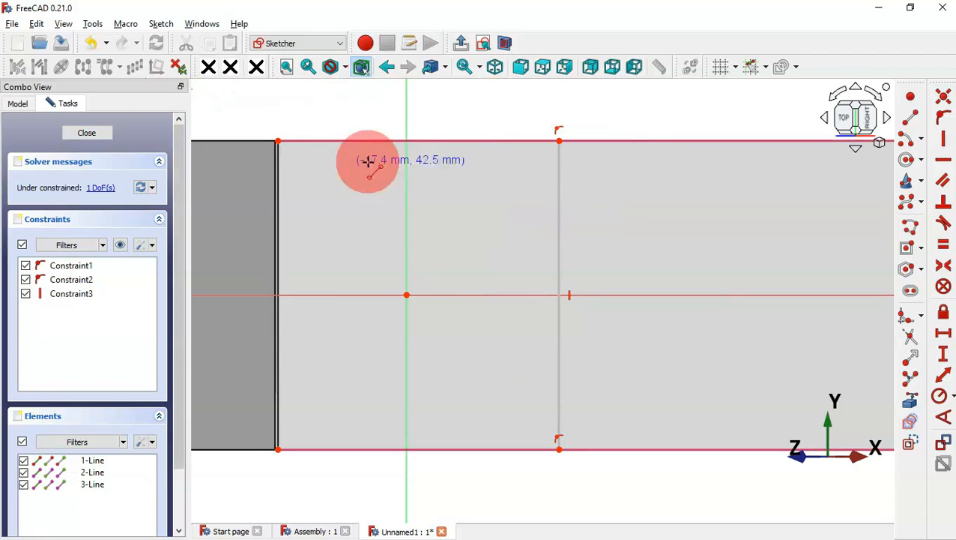
# Check the middle panel's width in the drawing, constrain the line's horizontal distance from the imported edge's fold-side endpoint to 90 mm, and close the sketch
pyautogui.hotkey('alt', 'Tab')
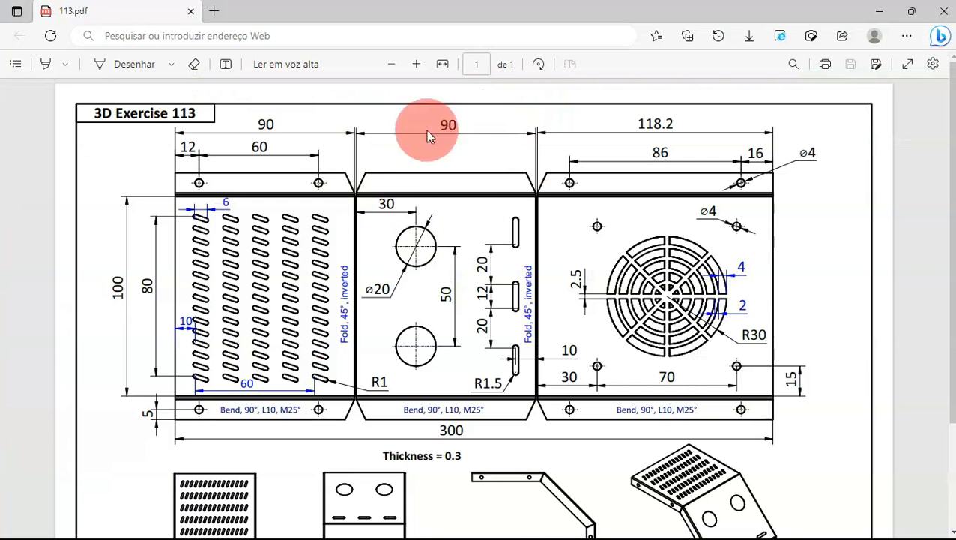
pyautogui.hotkey('alt', 'Tab')
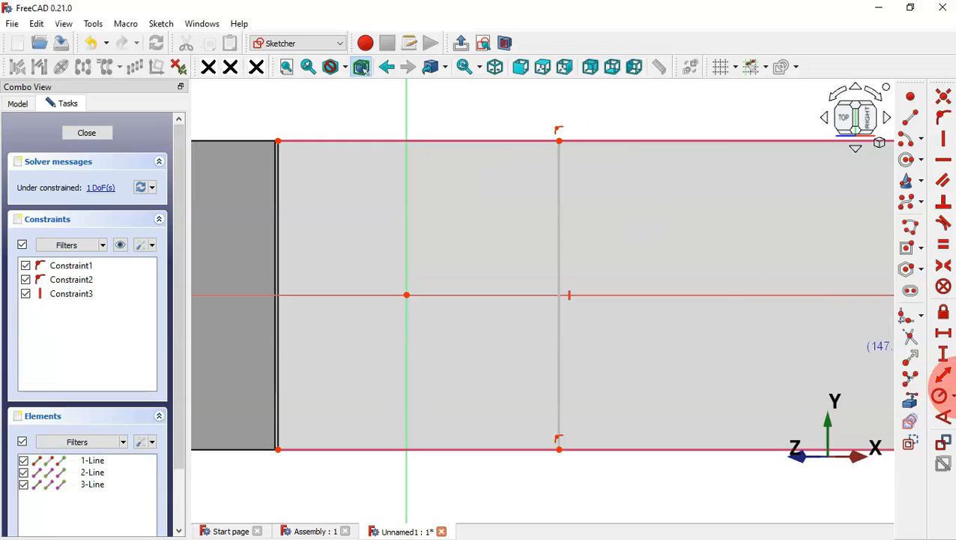
pyautogui.click(944, 337)
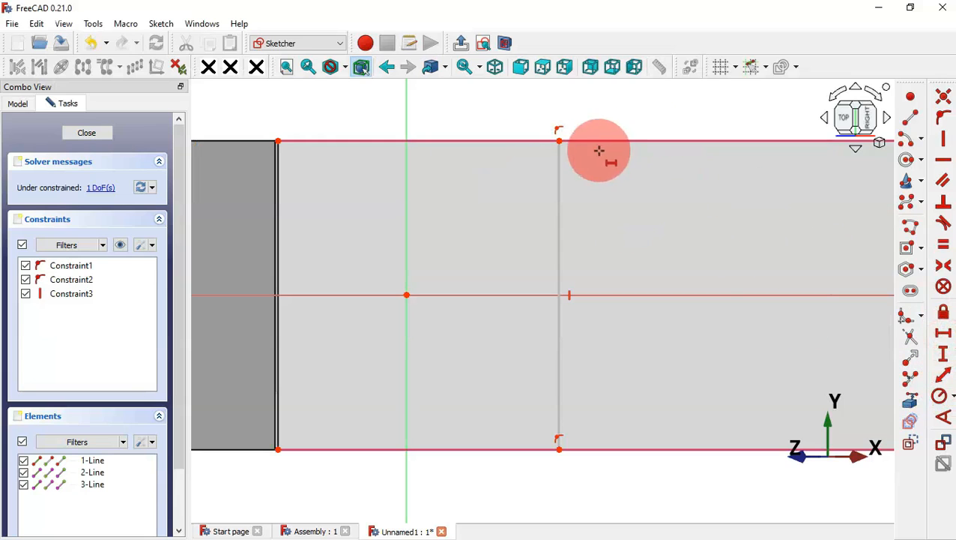
pyautogui.click(558, 141)
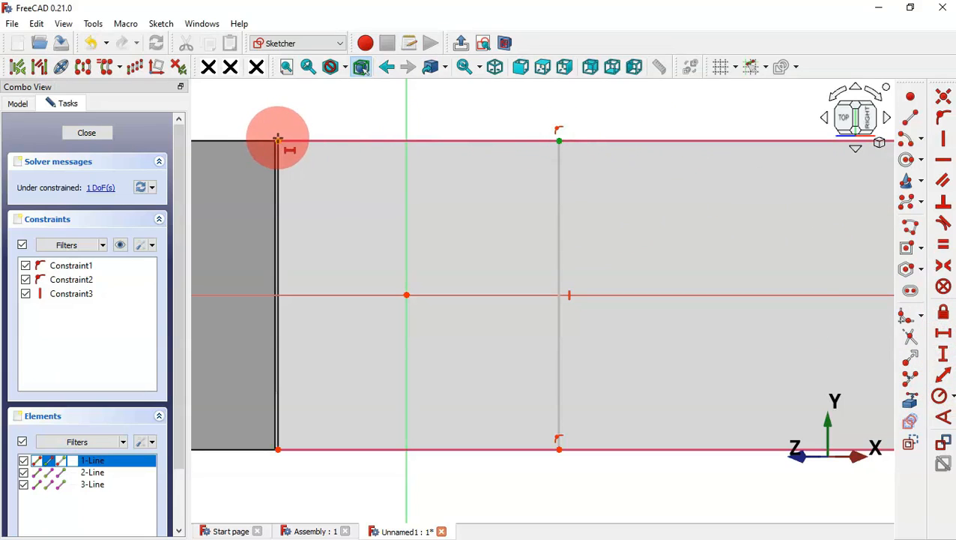
pyautogui.click(278, 139)
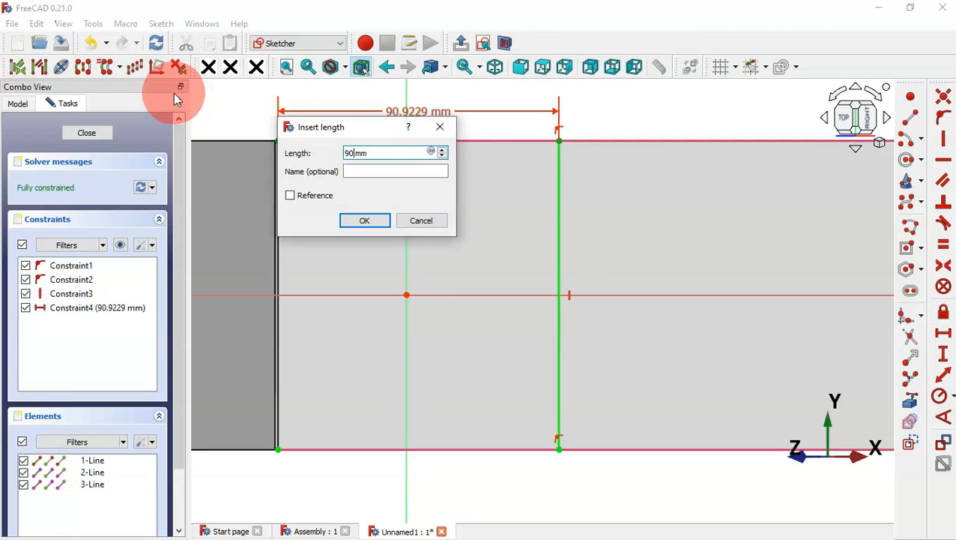
pyautogui.write('90')
pyautogui.press('Return')
pyautogui.press('Escape')
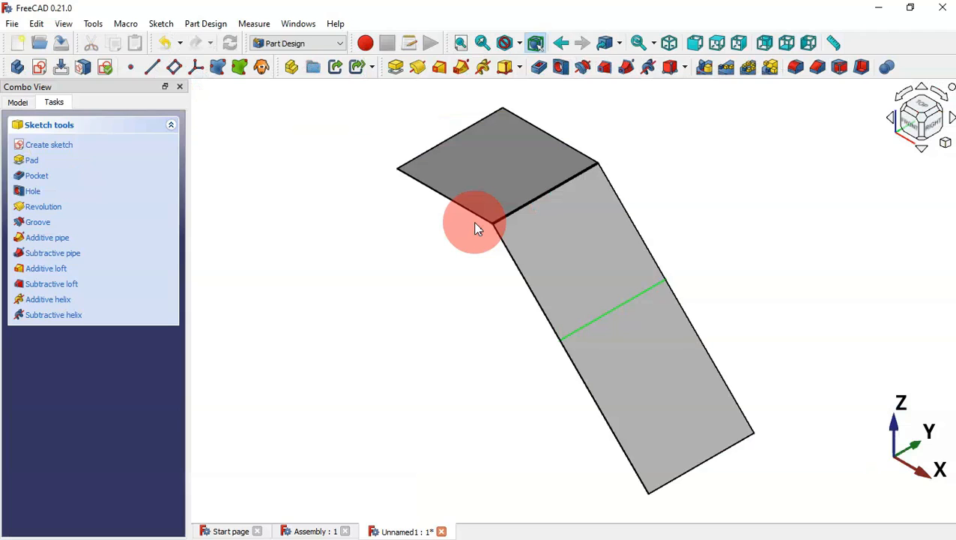
# Fold the sloped panel along the newly sketched line with the Sheet Metal workbench, using the panel's outer face
pyautogui.click(318, 54)
pyautogui.click(298, 148)
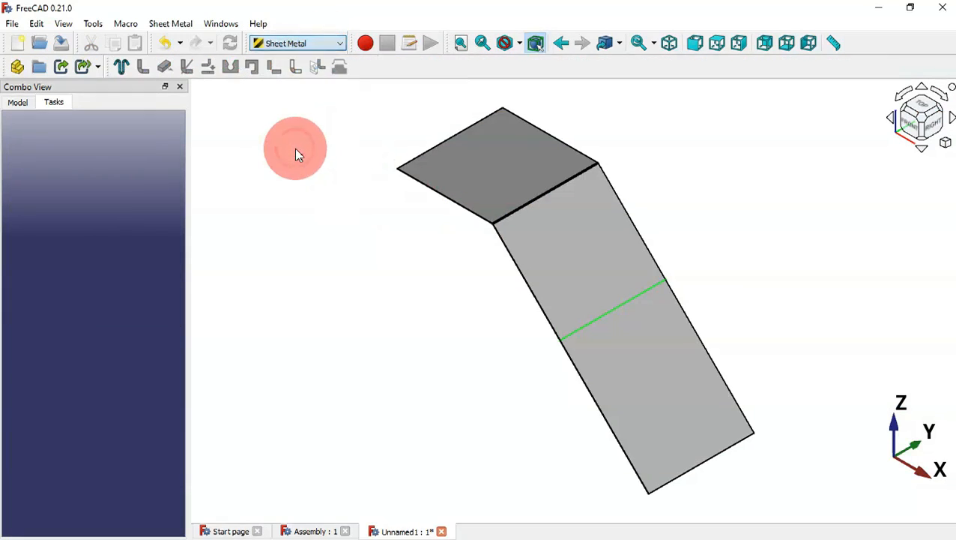
pyautogui.click(597, 259)
pyautogui.scroll(4, 623, 294)
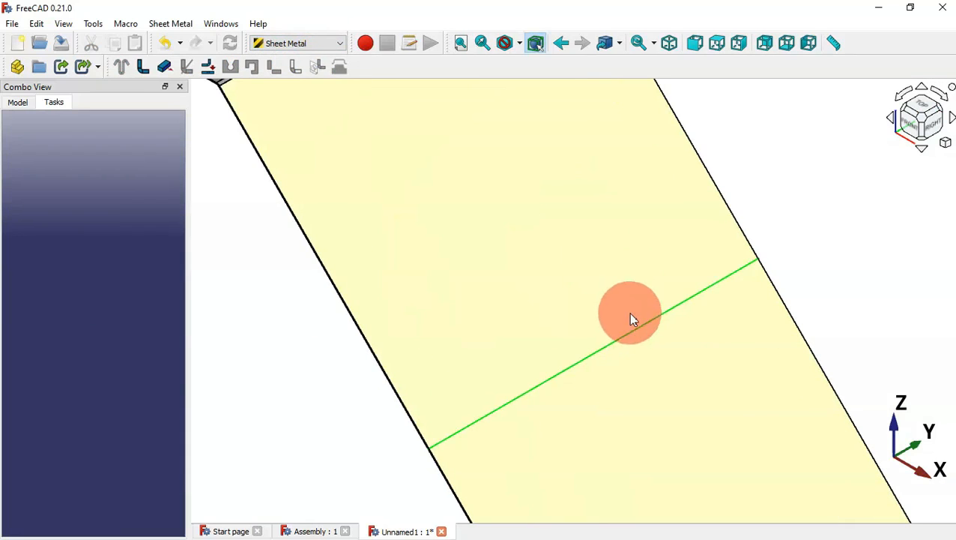
pyautogui.click(633, 330)
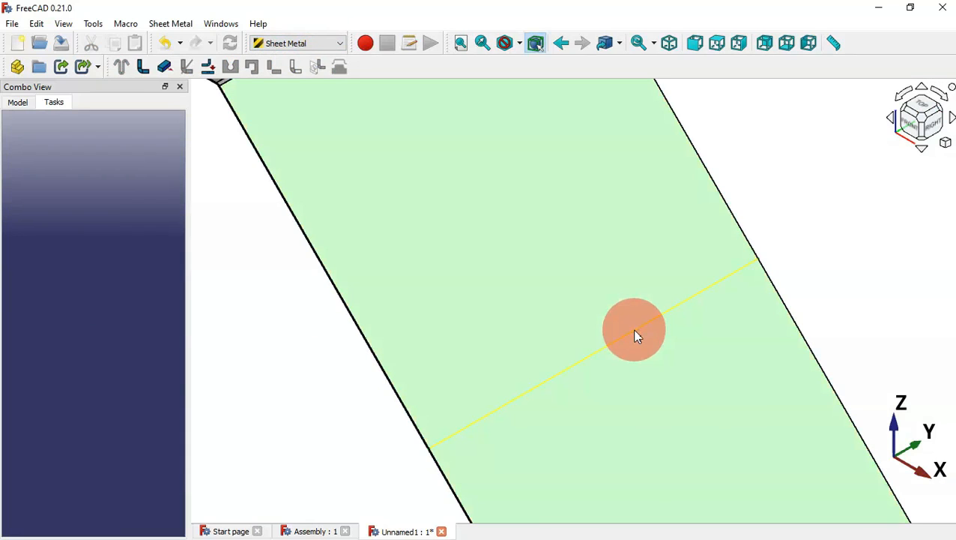
pyautogui.click(186, 66)
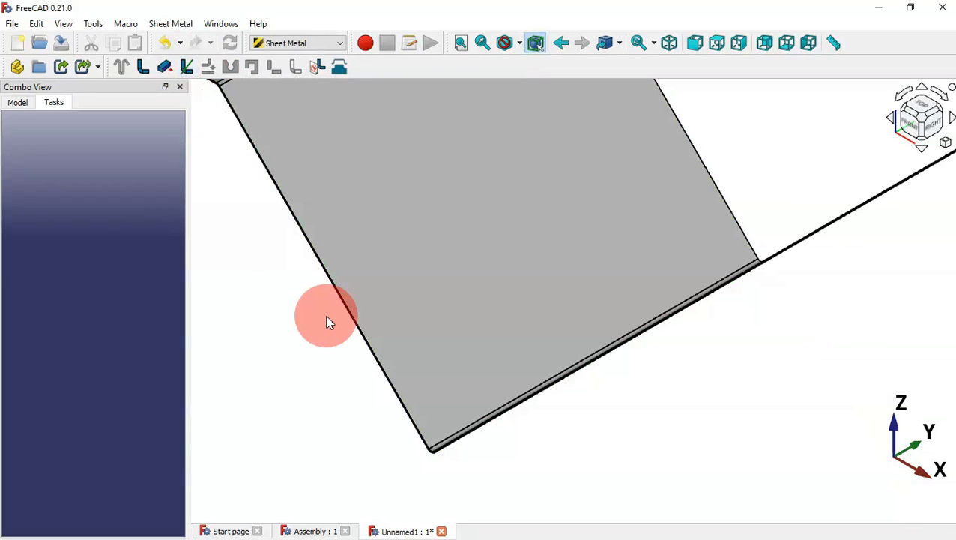
# Set the second fold's invert parameter to true and its bend angle to 45°
pyautogui.scroll(-4, 326, 352)
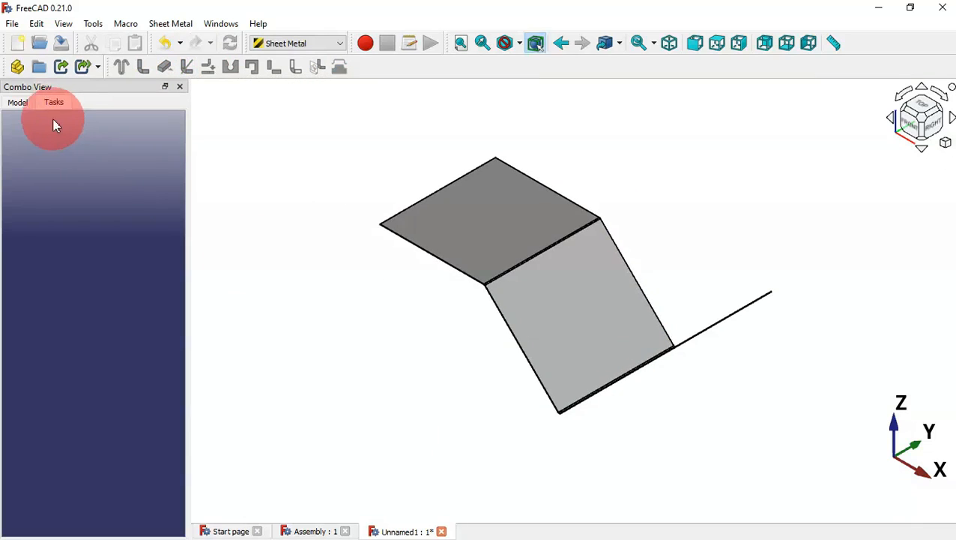
pyautogui.click(26, 102)
pyautogui.click(83, 206)
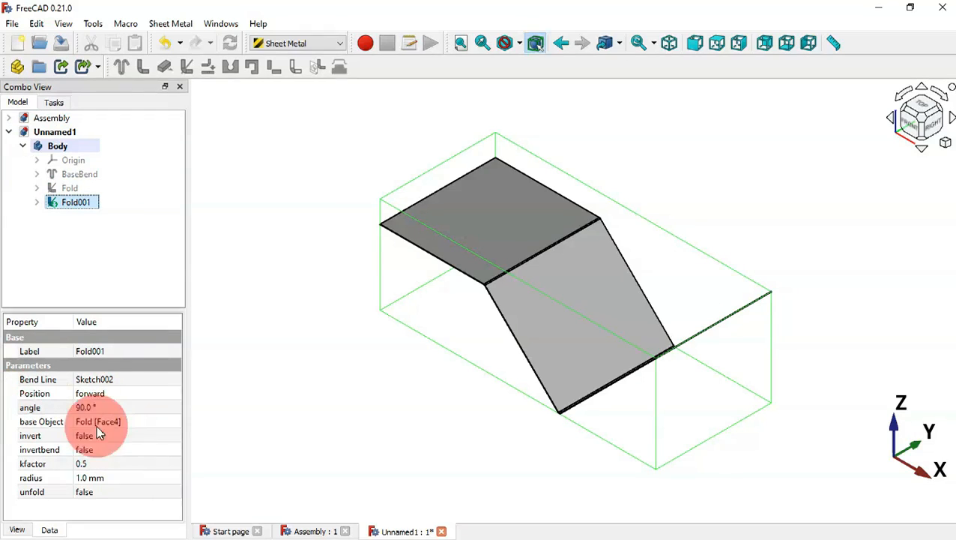
pyautogui.hotkey('alt', 'Tab')
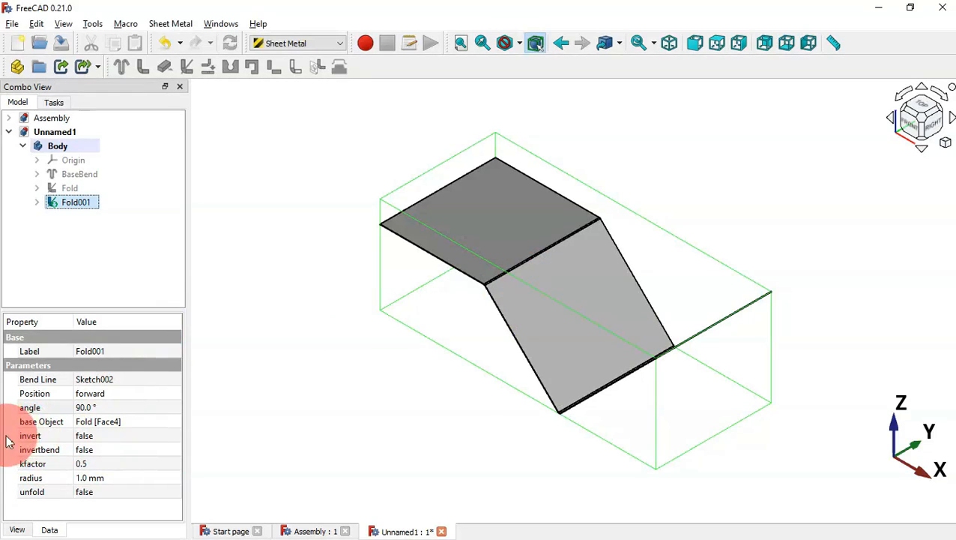
pyautogui.click(109, 441)
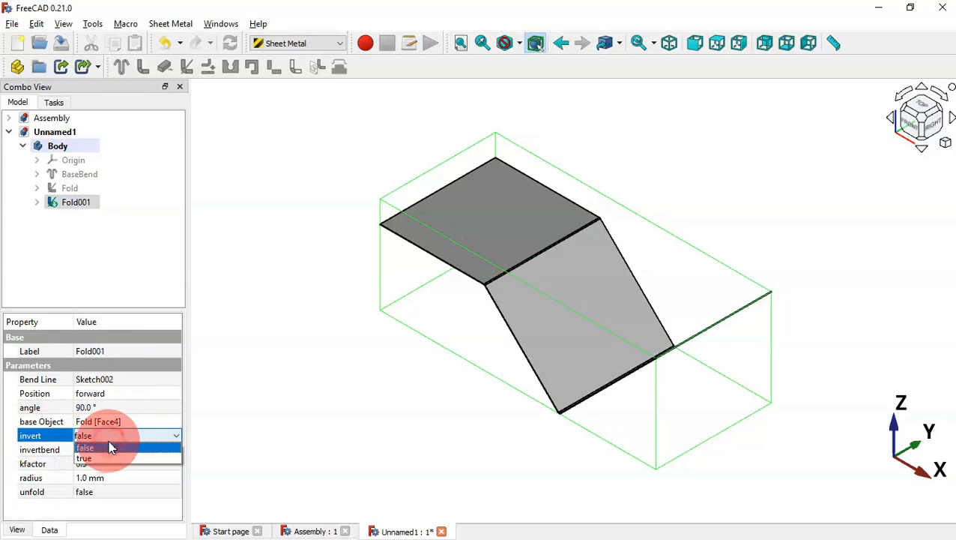
pyautogui.click(118, 457)
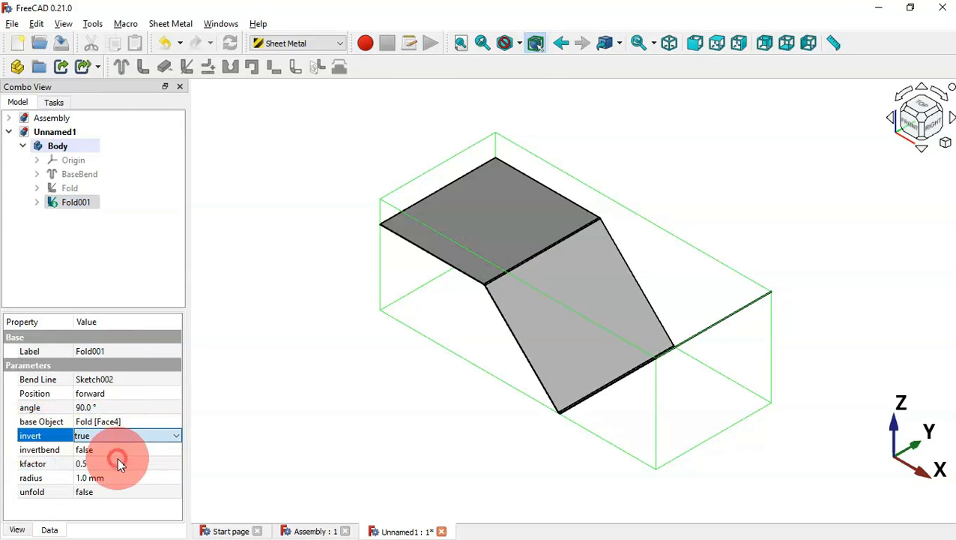
pyautogui.click(137, 407)
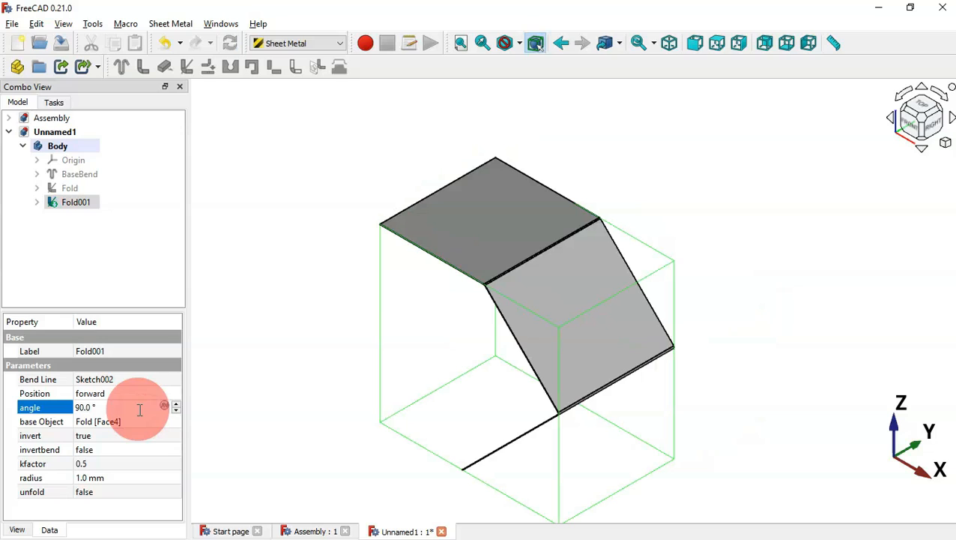
pyautogui.write('45')
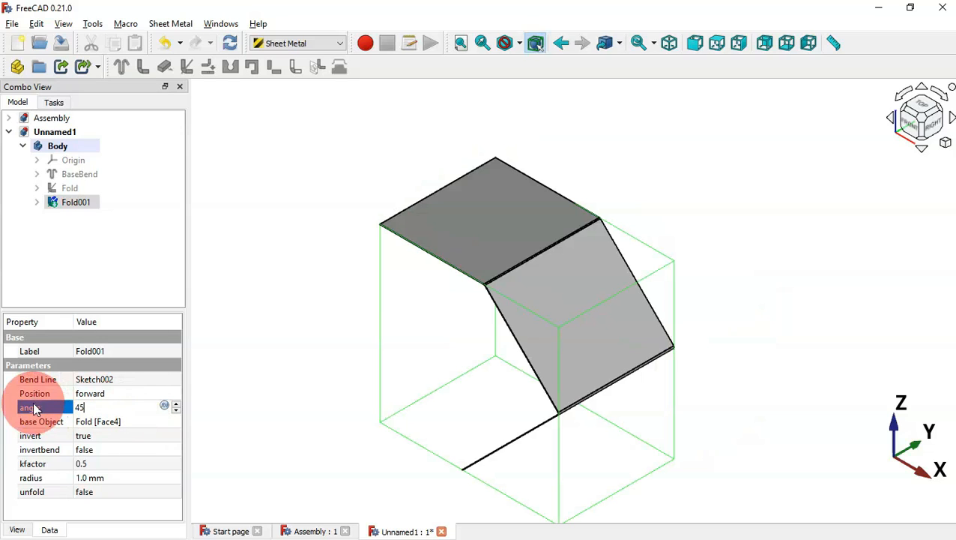
pyautogui.press('Return')
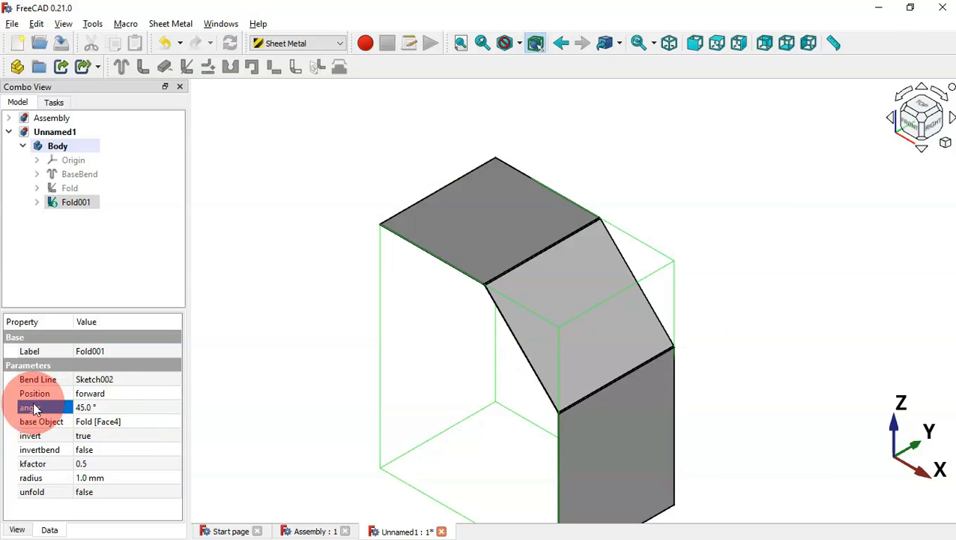
pyautogui.click(216, 433)
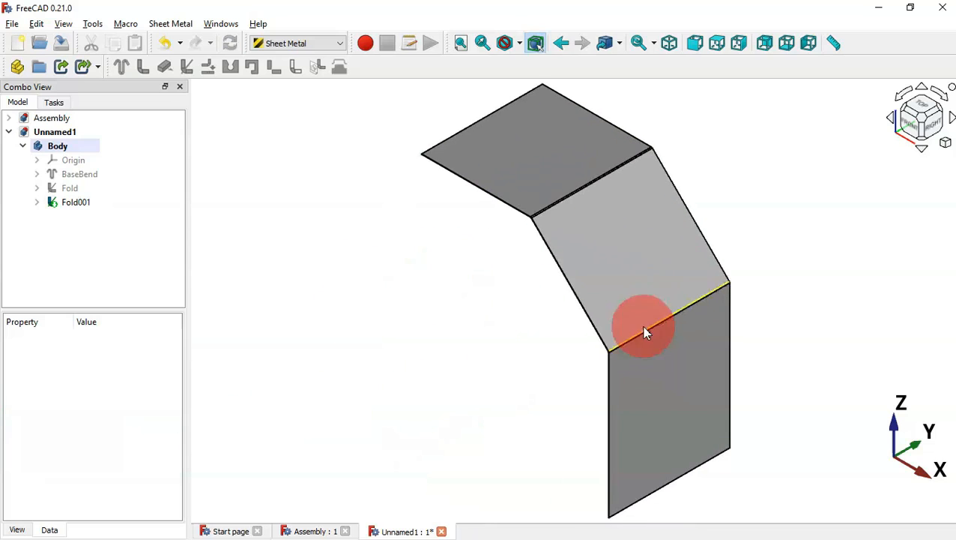
# Check the flange notes in the drawing and add Sheet Metal walls on both thin side faces of the top panel
pyautogui.moveTo(488, 345); pyautogui.dragTo(363, 365)
pyautogui.press('v')
pyautogui.press('f')
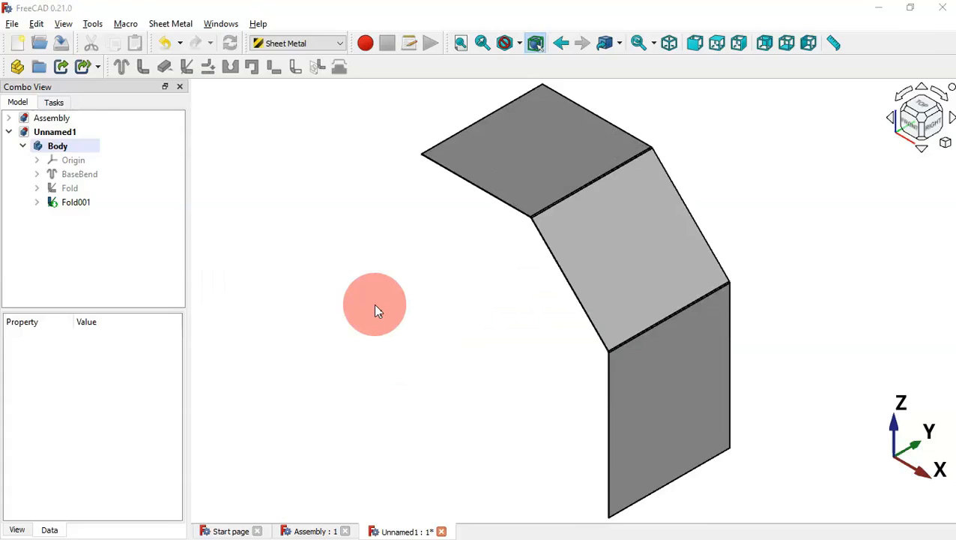
pyautogui.hotkey('alt', 'Tab')
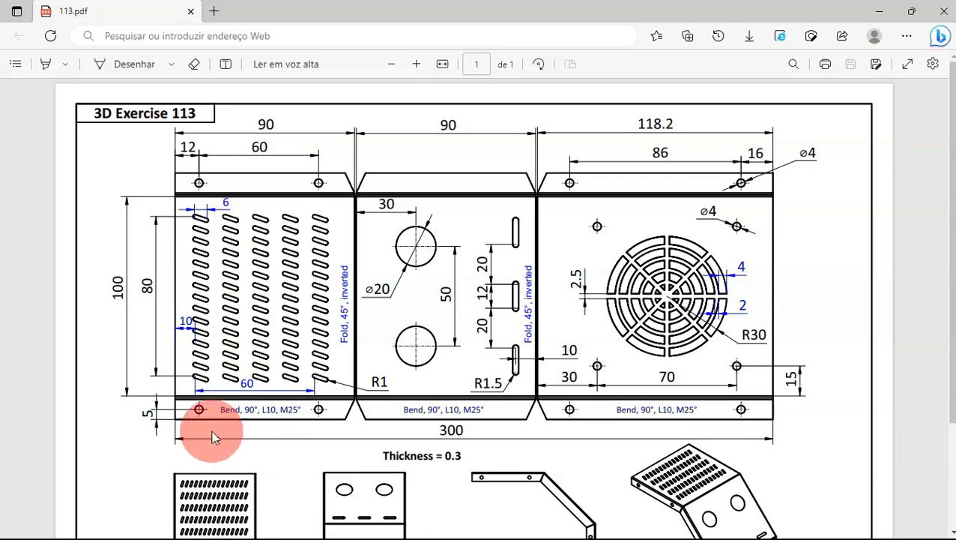
pyautogui.hotkey('alt', 'Tab')
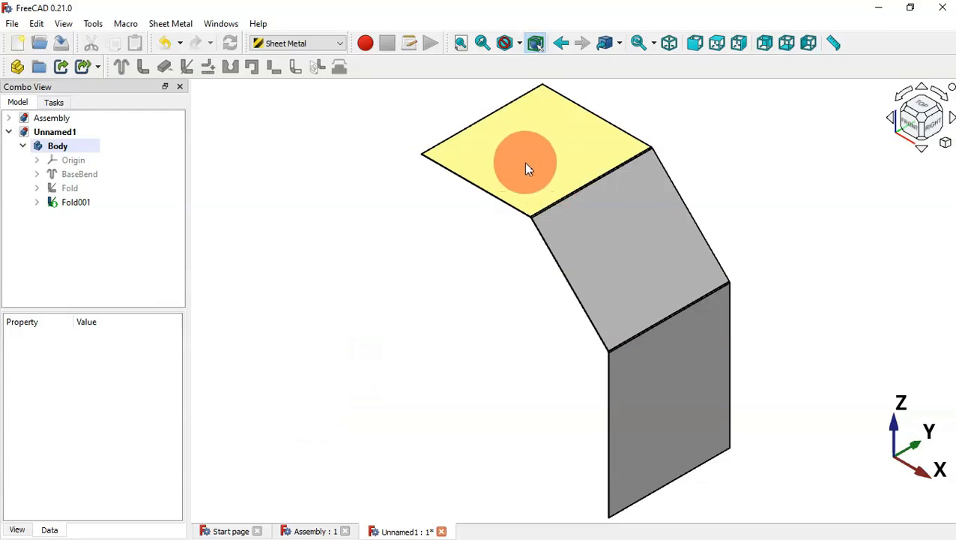
pyautogui.scroll(5, 498, 161)
pyautogui.scroll(3, 498, 160)
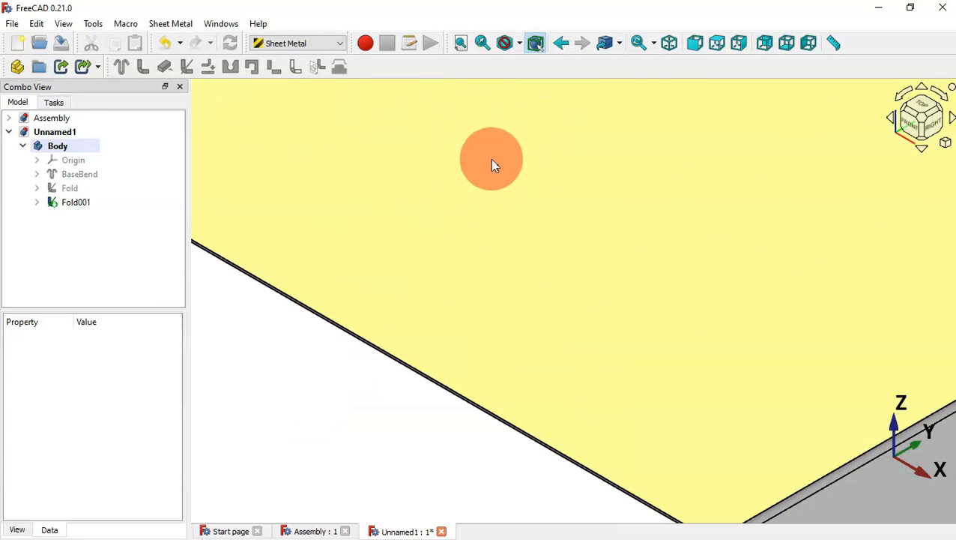
pyautogui.scroll(-1, 429, 390)
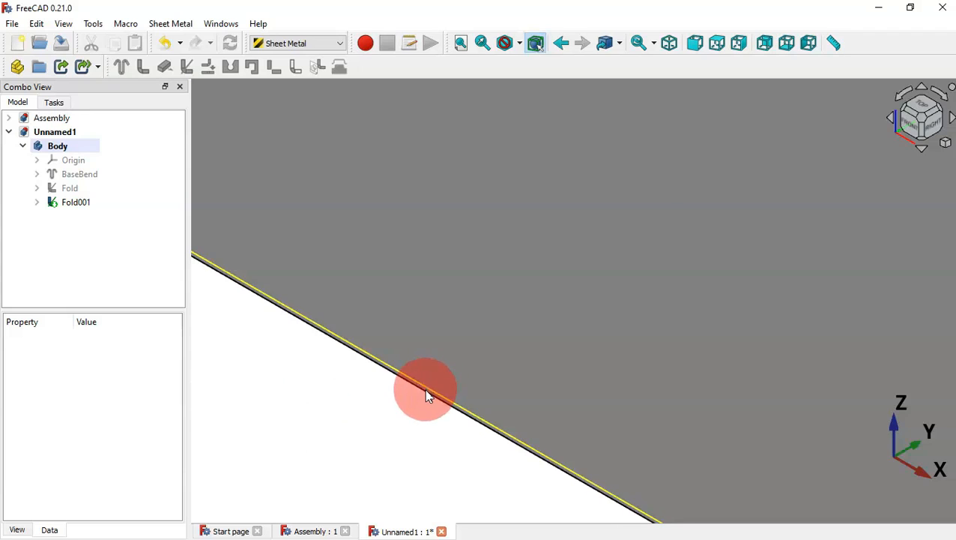
pyautogui.scroll(1, 427, 395)
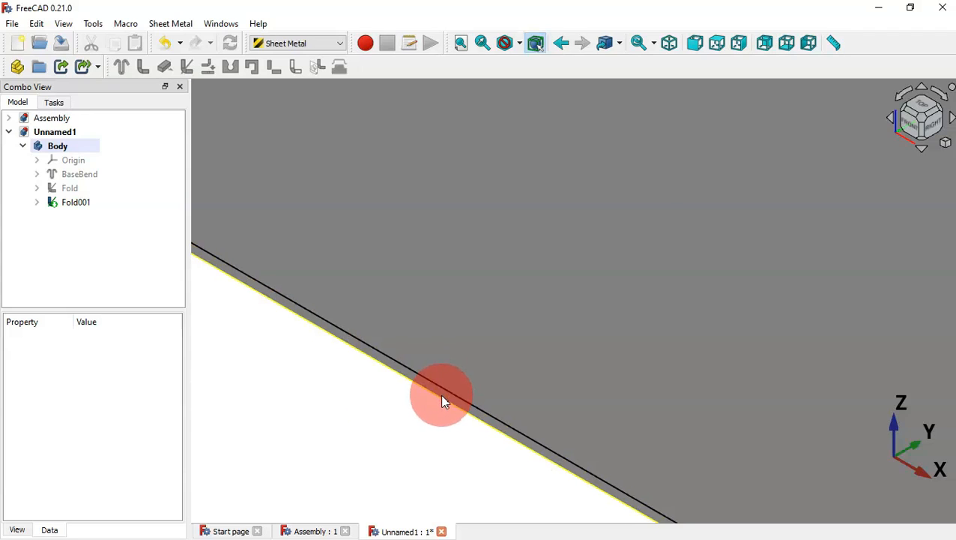
pyautogui.click(440, 391)
pyautogui.scroll(-5, 303, 301)
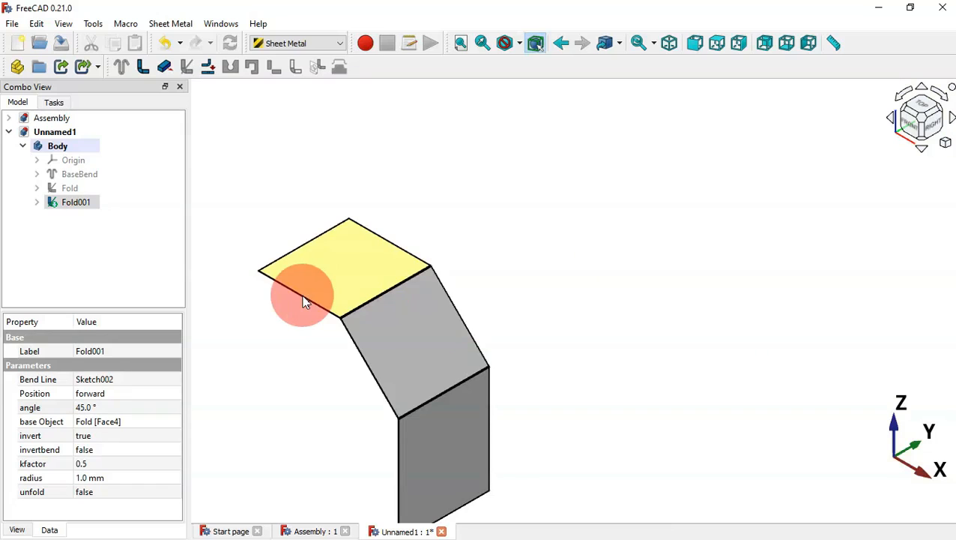
pyautogui.moveTo(303, 302); pyautogui.dragTo(478, 245, button='middle')
pyautogui.scroll(8, 455, 214)
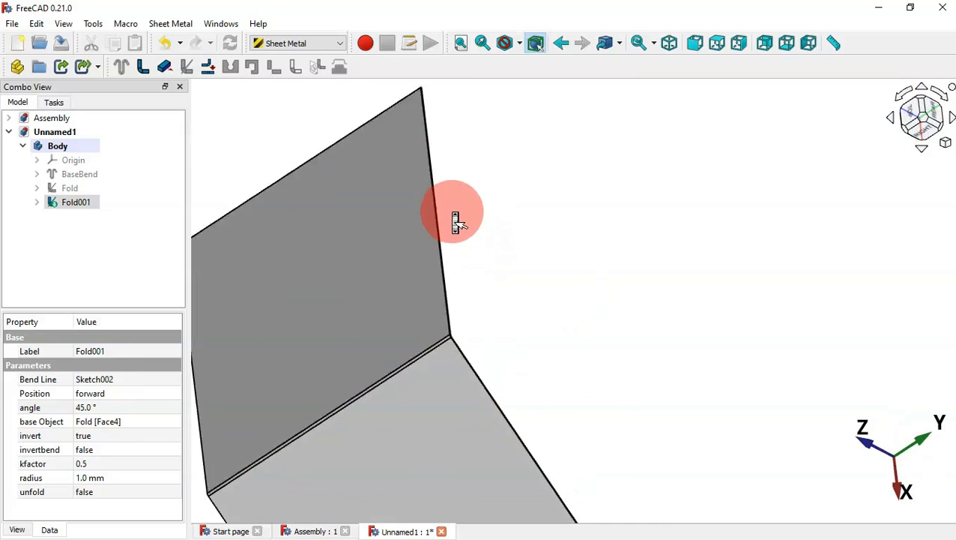
pyautogui.moveTo(451, 213); pyautogui.dragTo(423, 294, button='middle')
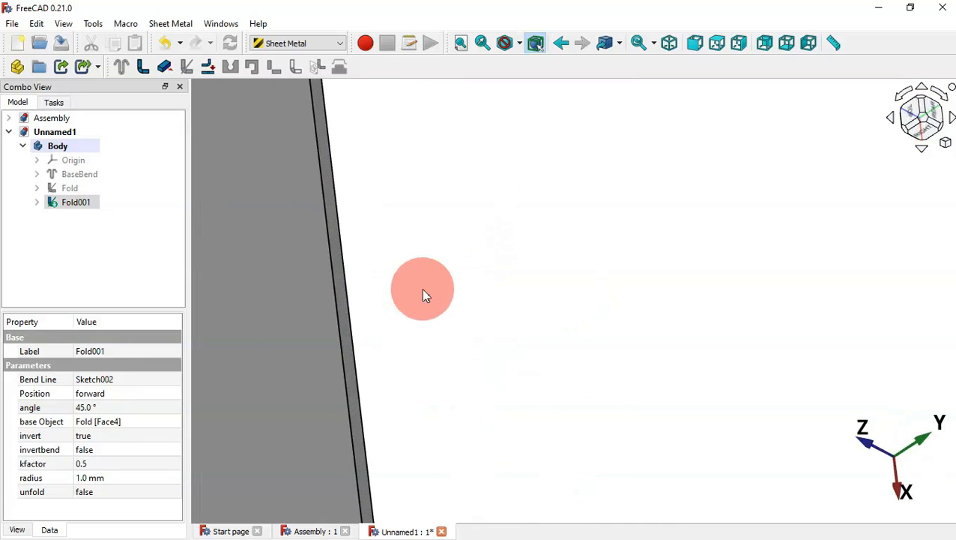
pyautogui.click(350, 364)
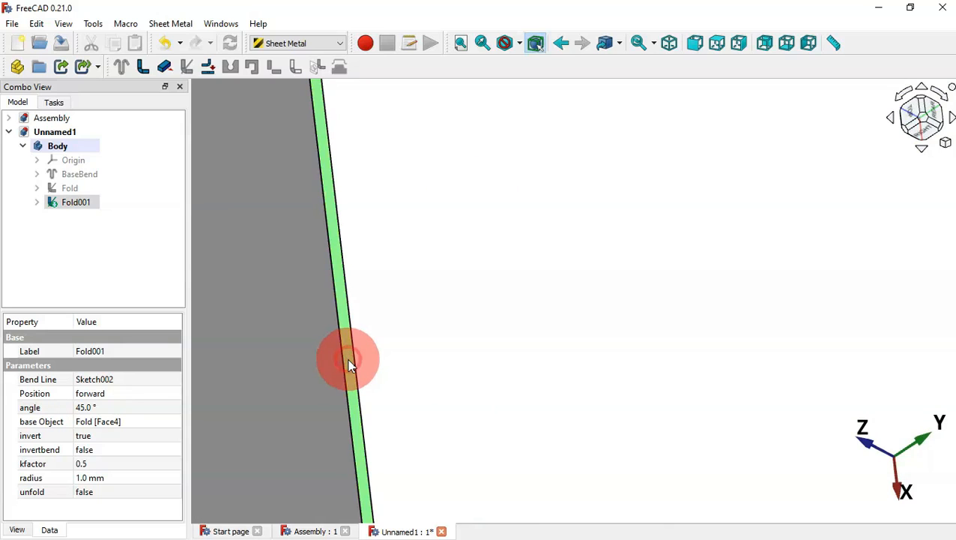
pyautogui.press('0')
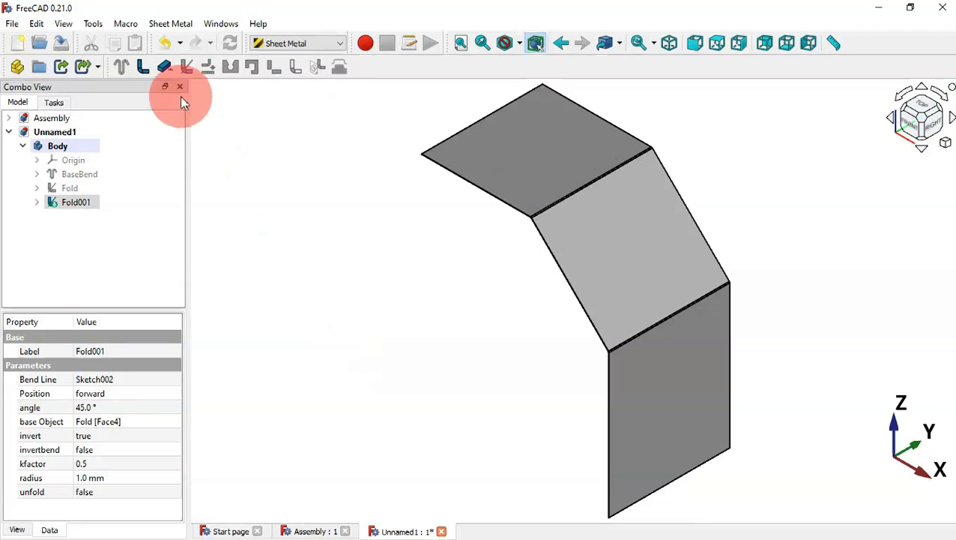
pyautogui.click(143, 68)
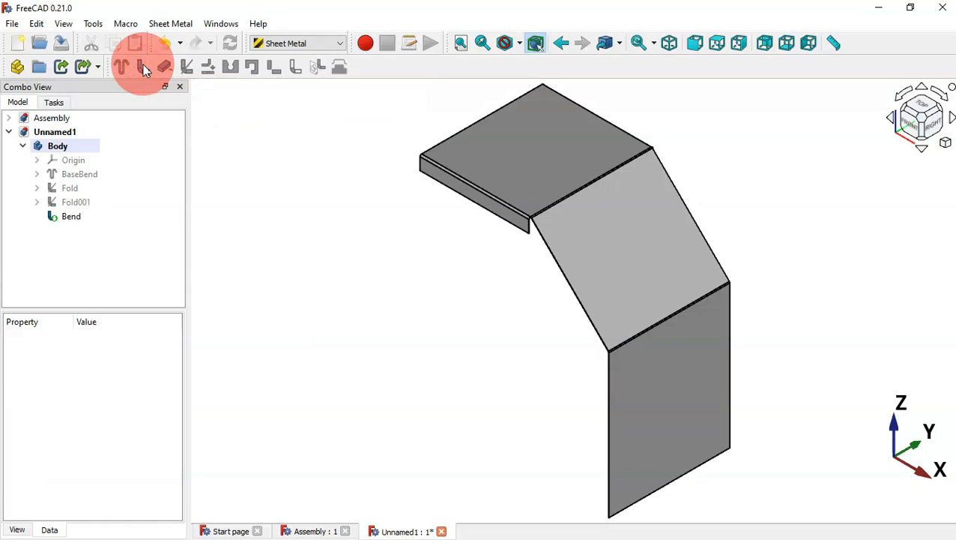
# Inspect the two new flanges from another angle and compare them with the bend, length and miter notes in the PDF drawing
pyautogui.moveTo(348, 305); pyautogui.dragTo(479, 309)
pyautogui.click(69, 251)
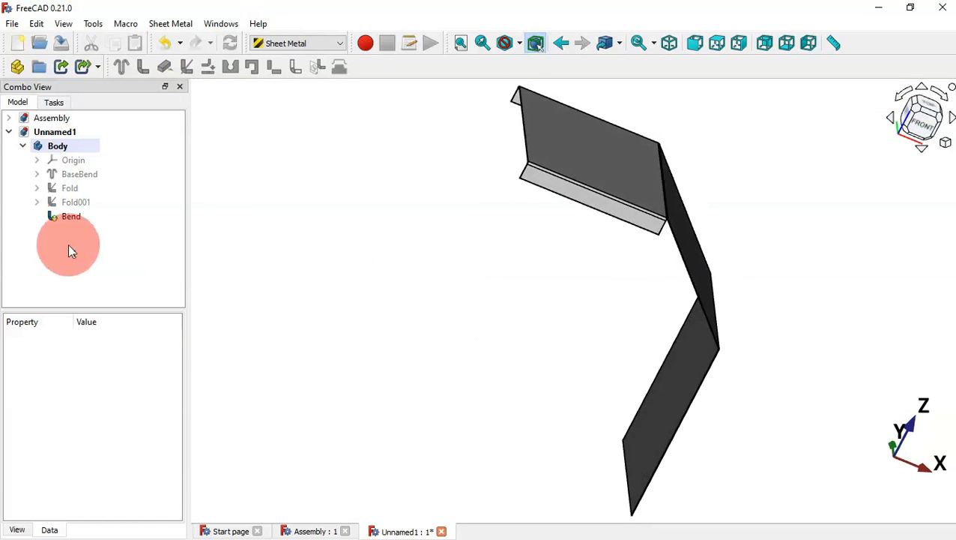
pyautogui.click(63, 217)
pyautogui.moveTo(240, 236)
pyautogui.mouseDown()
pyautogui.moveTo(600, 294)
pyautogui.moveTo(666, 269)
pyautogui.moveTo(501, 188)
pyautogui.moveTo(500, 234)
pyautogui.moveTo(559, 264)
pyautogui.mouseUp()
pyautogui.hotkey('alt', 'Tab')
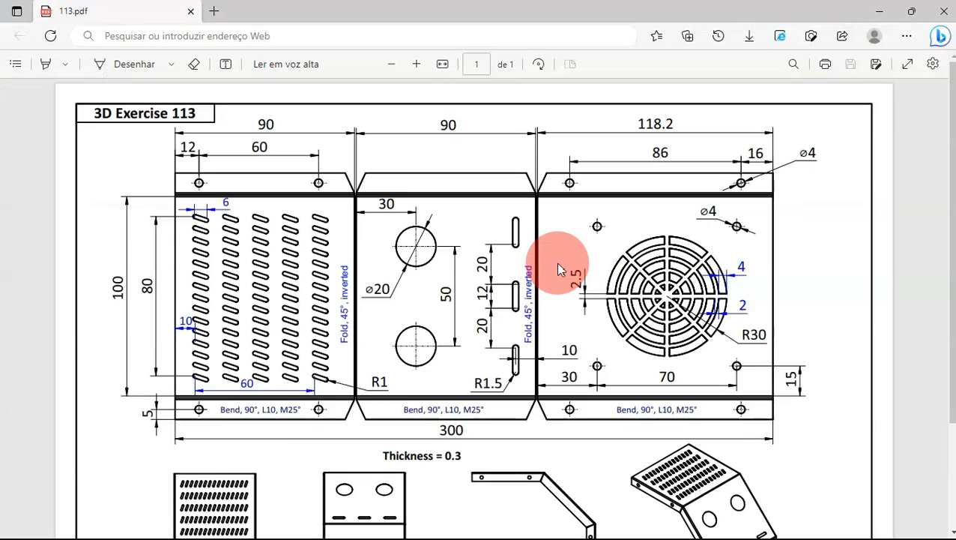
pyautogui.scroll(-3, 492, 323)
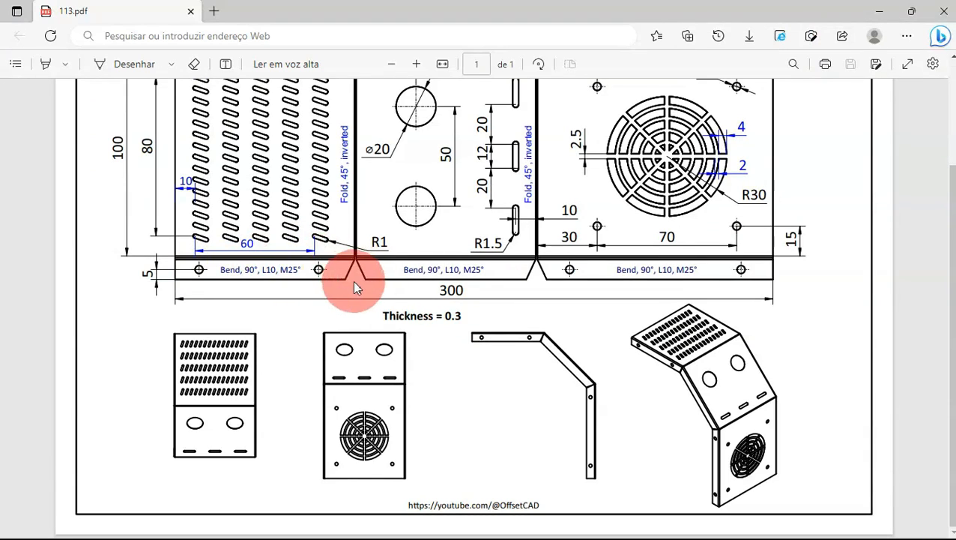
pyautogui.keyDown('ctrl'); pyautogui.scroll(1, 246, 266); pyautogui.keyUp('ctrl')
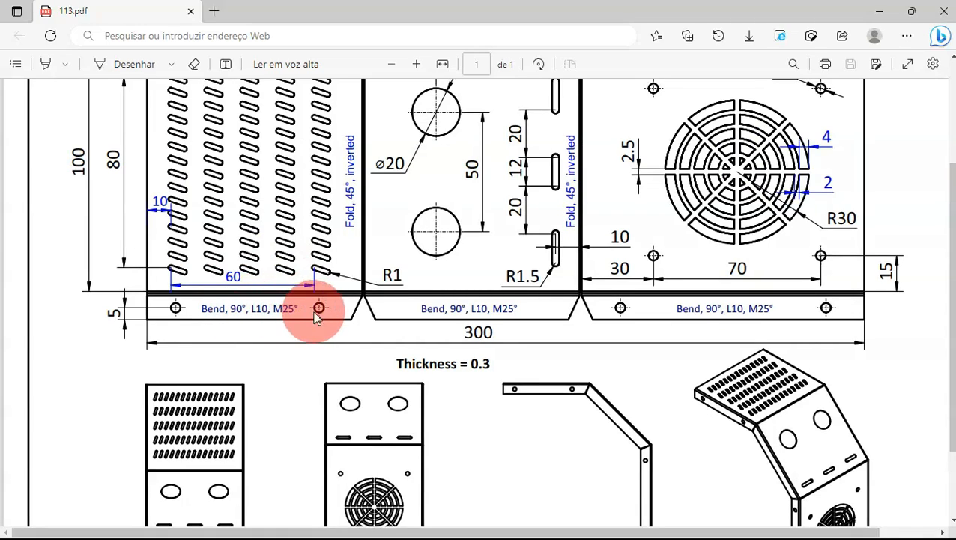
pyautogui.hotkey('alt', 'Tab')
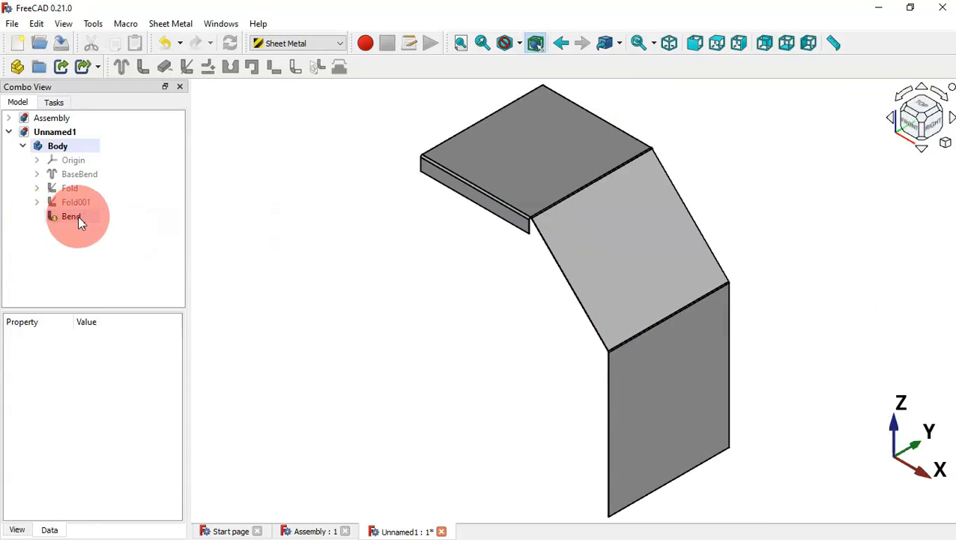
# Review the bend's parameters against the drawing and set its miterangle2 to 25°
pyautogui.click(78, 216)
pyautogui.moveTo(175, 348)
pyautogui.mouseDown()
pyautogui.moveTo(178, 368)
pyautogui.moveTo(179, 347)
pyautogui.mouseUp()
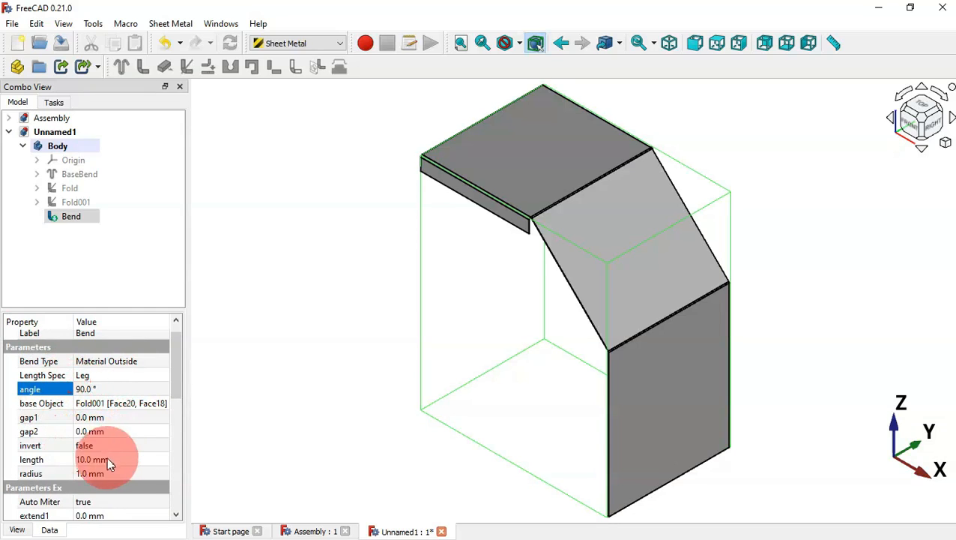
pyautogui.scroll(-1, 173, 387)
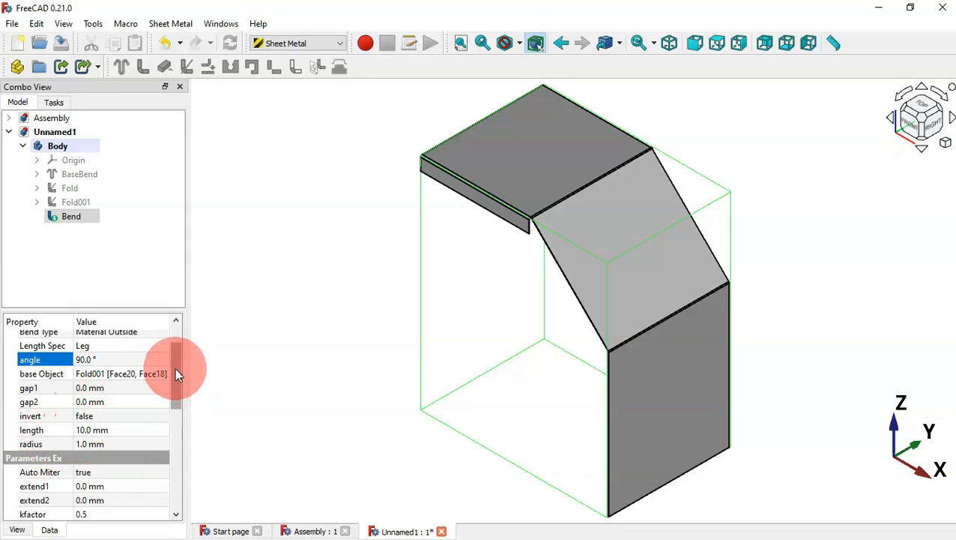
pyautogui.moveTo(174, 367); pyautogui.dragTo(171, 413)
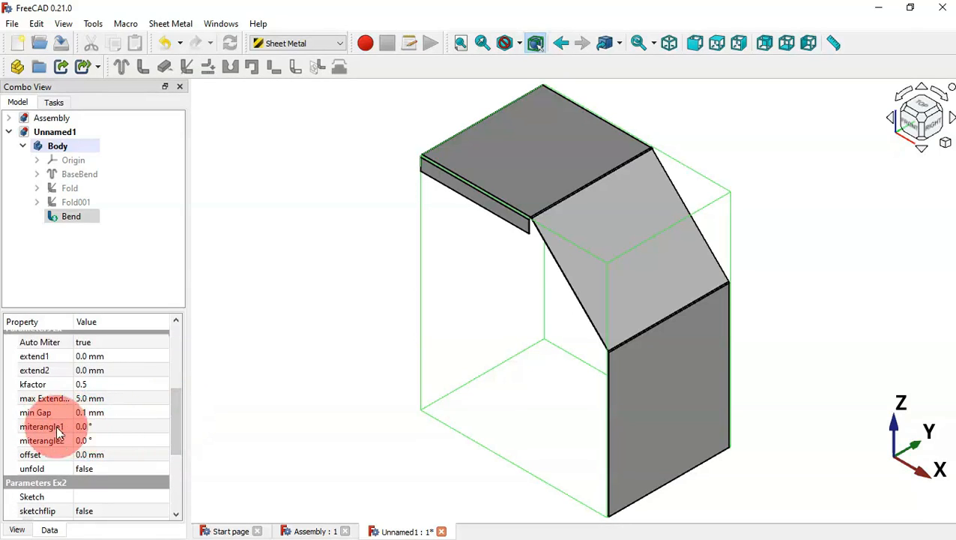
pyautogui.click(113, 439)
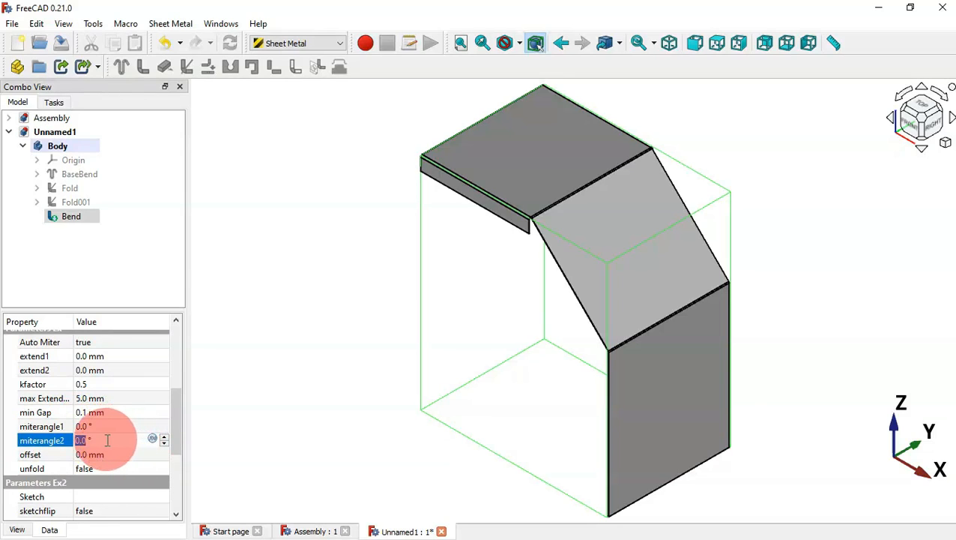
pyautogui.moveTo(96, 441); pyautogui.dragTo(48, 441)
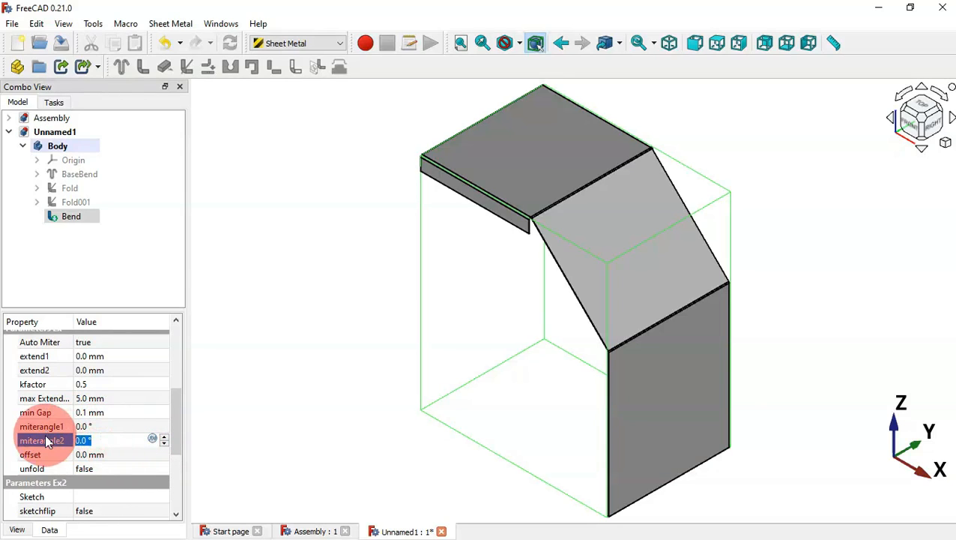
pyautogui.hotkey('alt', 'Tab')
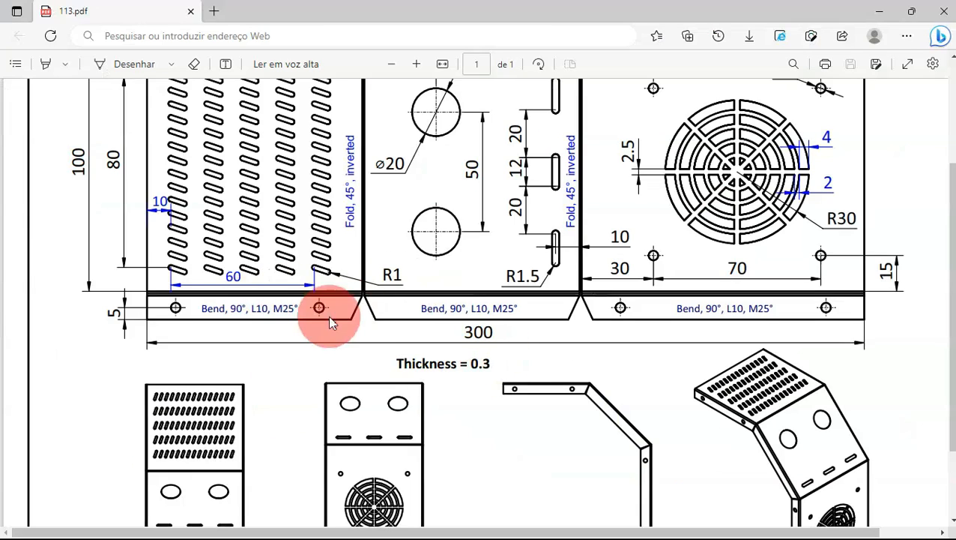
pyautogui.hotkey('alt', 'Tab')
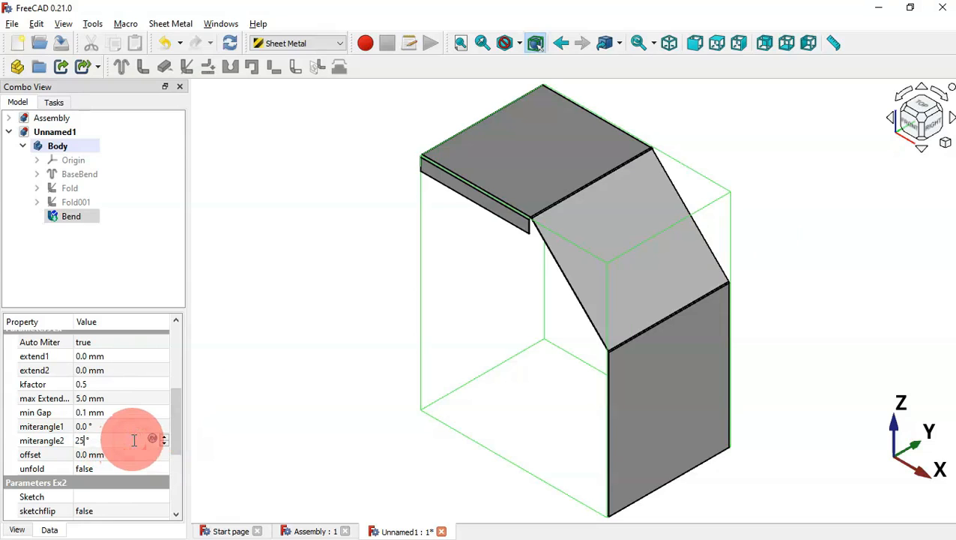
pyautogui.write('25')
pyautogui.press('Return')
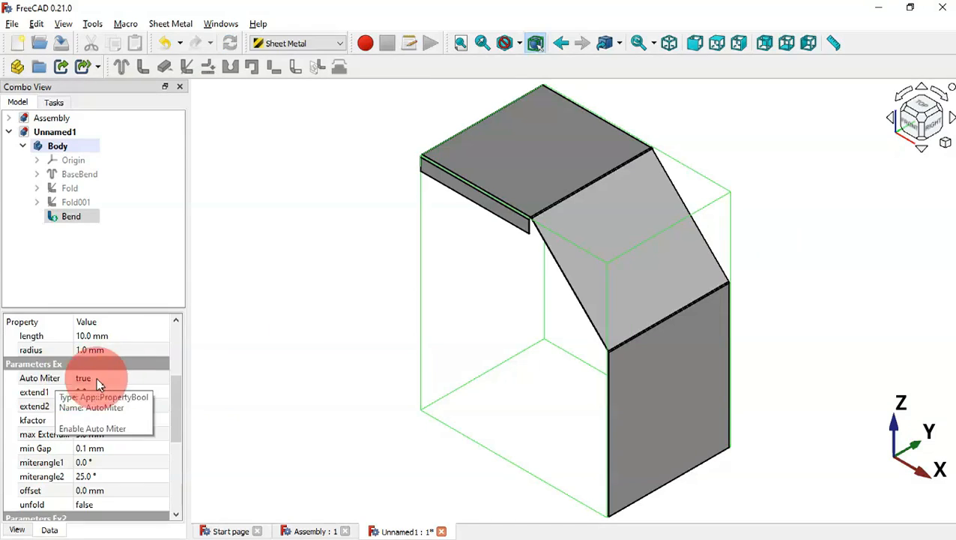
# Set the bend's Auto Miter parameter to false, recompute the model and inspect the mitered flanges
pyautogui.scroll(1, 96, 377)
pyautogui.click(121, 379)
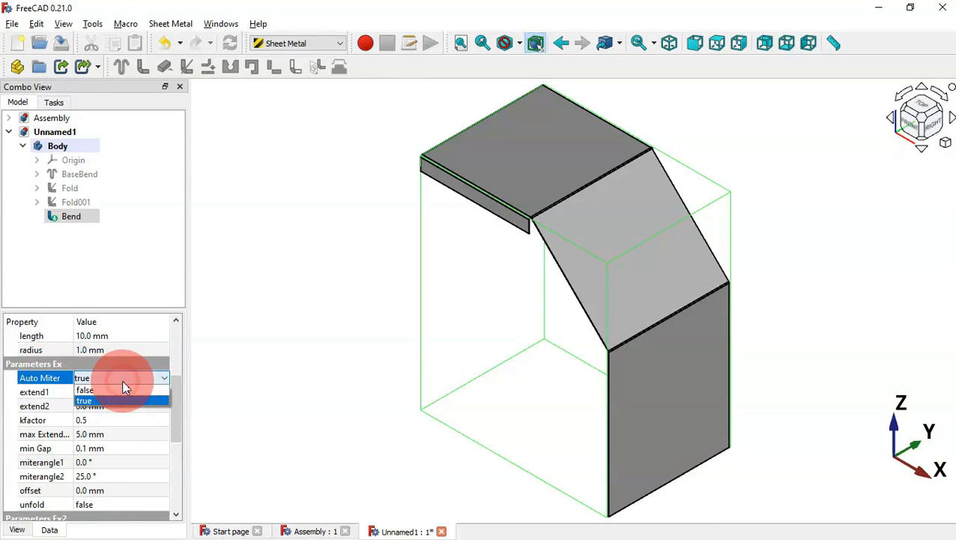
pyautogui.click(129, 390)
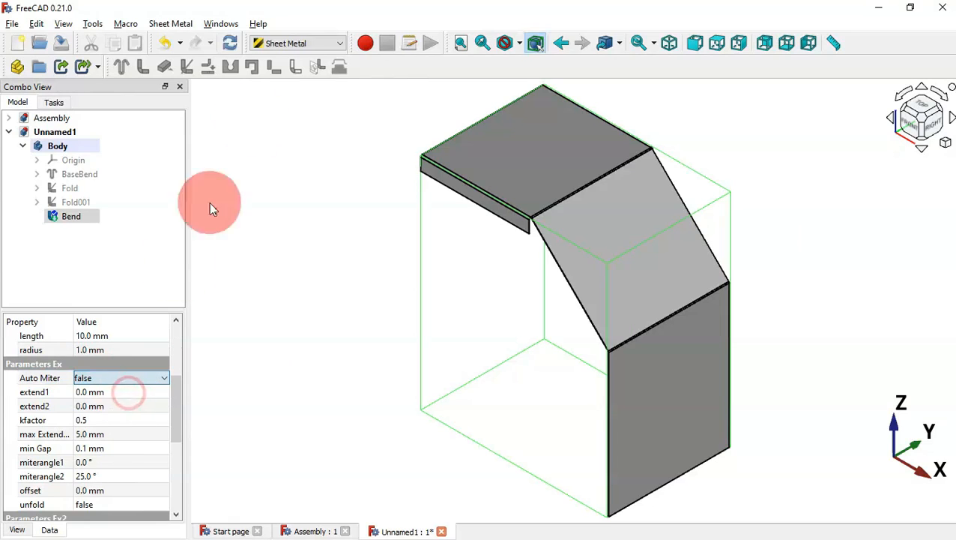
pyautogui.click(231, 45)
pyautogui.click(517, 206)
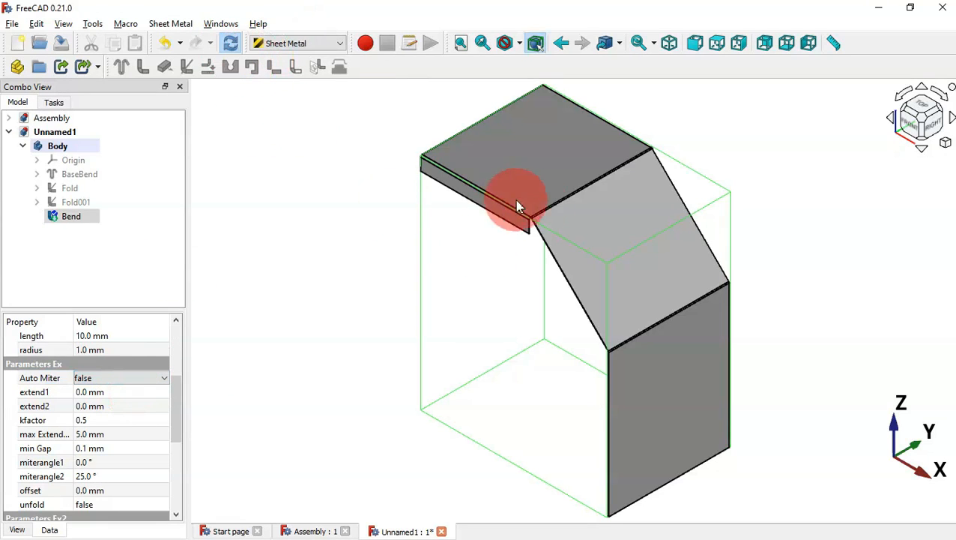
pyautogui.moveTo(529, 237); pyautogui.dragTo(660, 231)
pyautogui.press('0')
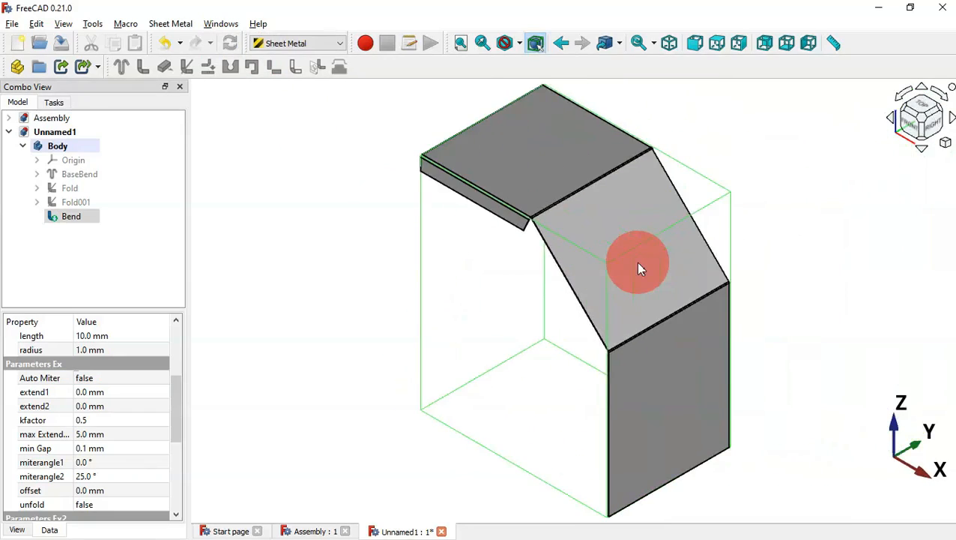
# Check the flange notes in the PDF drawing and add Sheet Metal walls along both side edges of the sloped middle panel
pyautogui.hotkey('alt', 'Tab')
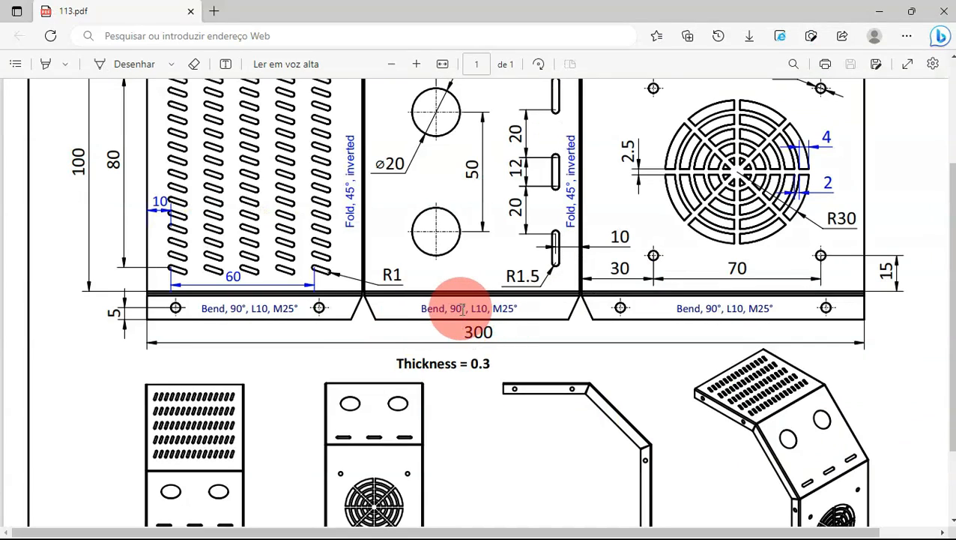
pyautogui.scroll(3, 494, 311)
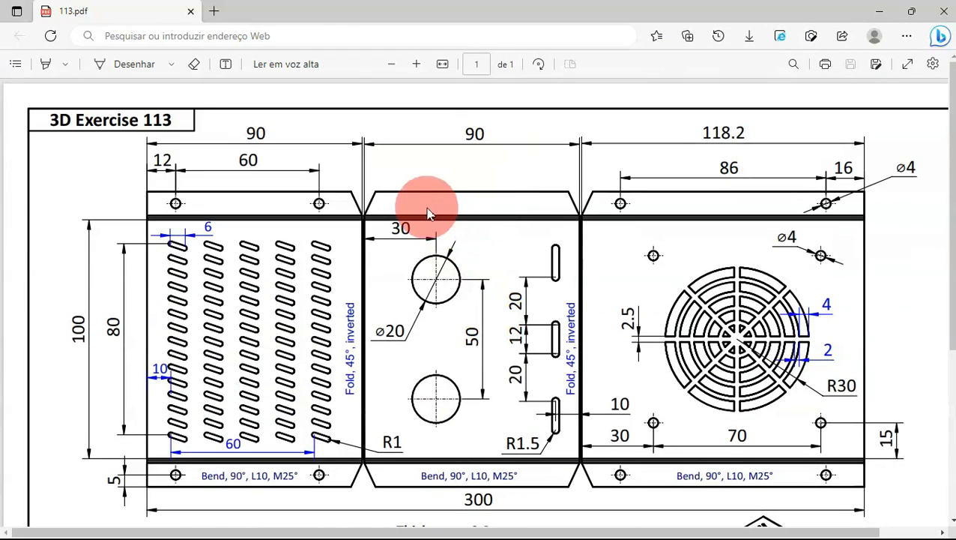
pyautogui.hotkey('alt', 'Tab')
pyautogui.click(362, 239)
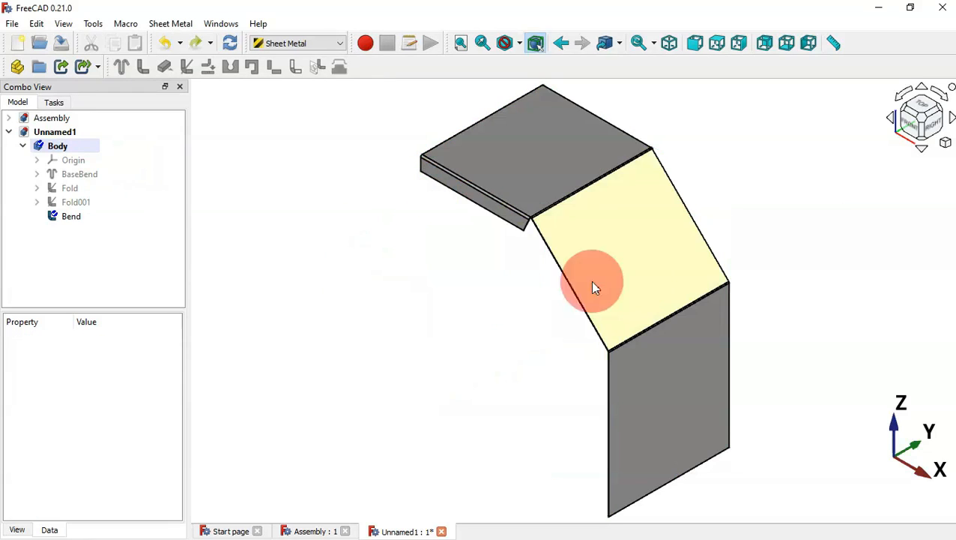
pyautogui.scroll(5, 592, 274)
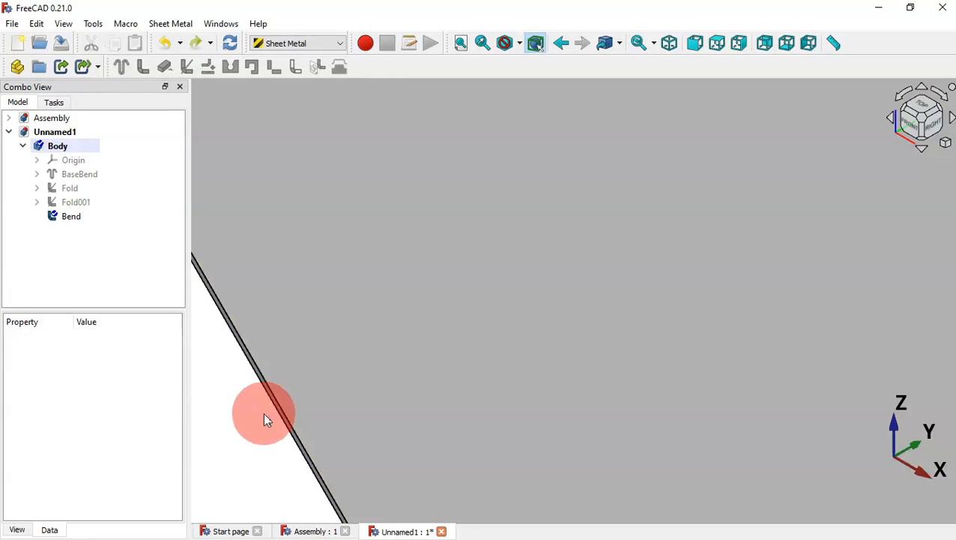
pyautogui.click(272, 410)
pyautogui.scroll(-4, 362, 340)
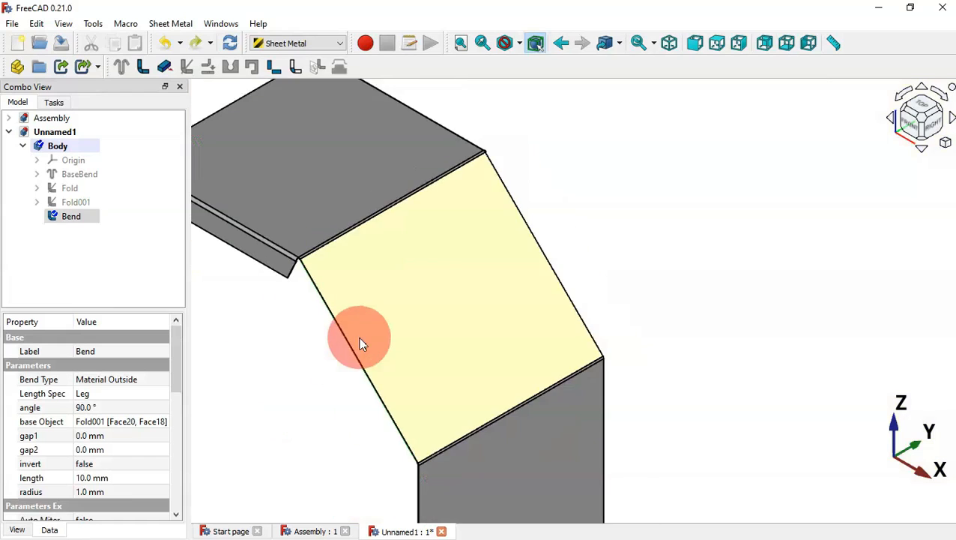
pyautogui.moveTo(664, 312); pyautogui.dragTo(410, 353, button='middle')
pyautogui.scroll(9, 540, 280)
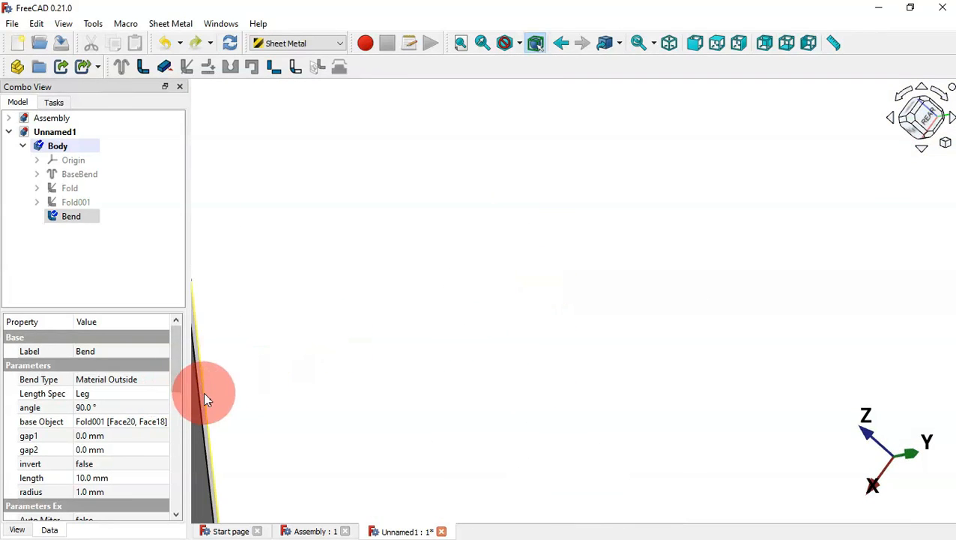
pyautogui.click(204, 393)
pyautogui.press('0')
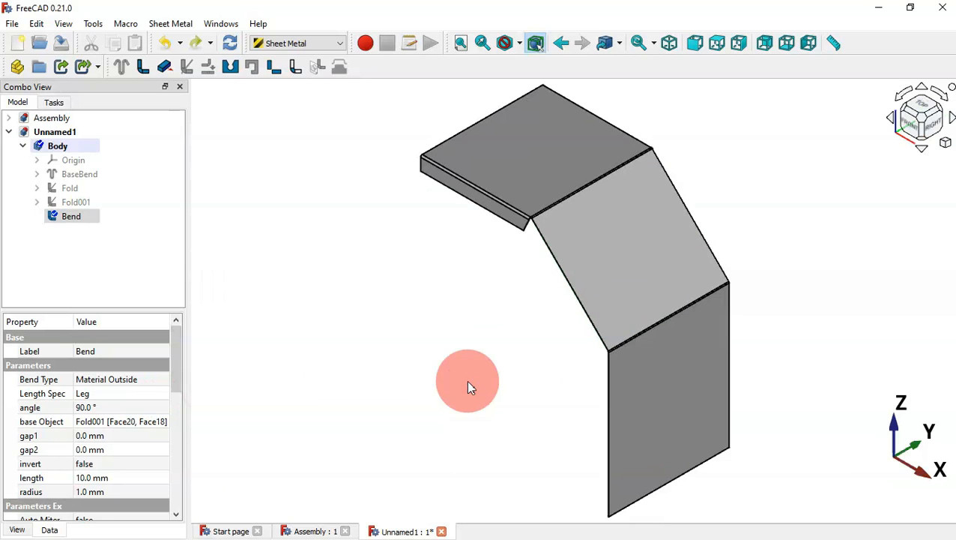
pyautogui.click(145, 66)
pyautogui.click(820, 241)
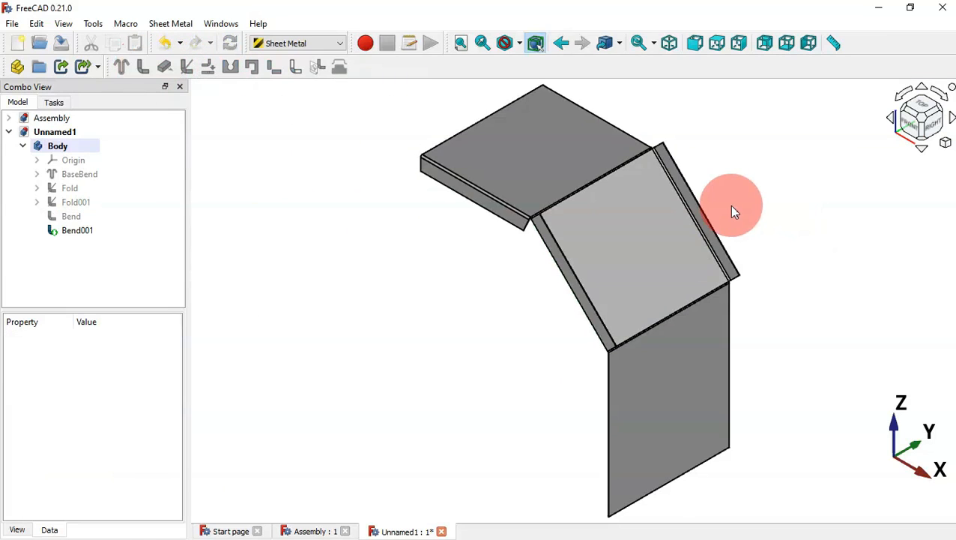
# Set the middle panel bend's invert parameter to true and recompute the model
pyautogui.scroll(2, 733, 210)
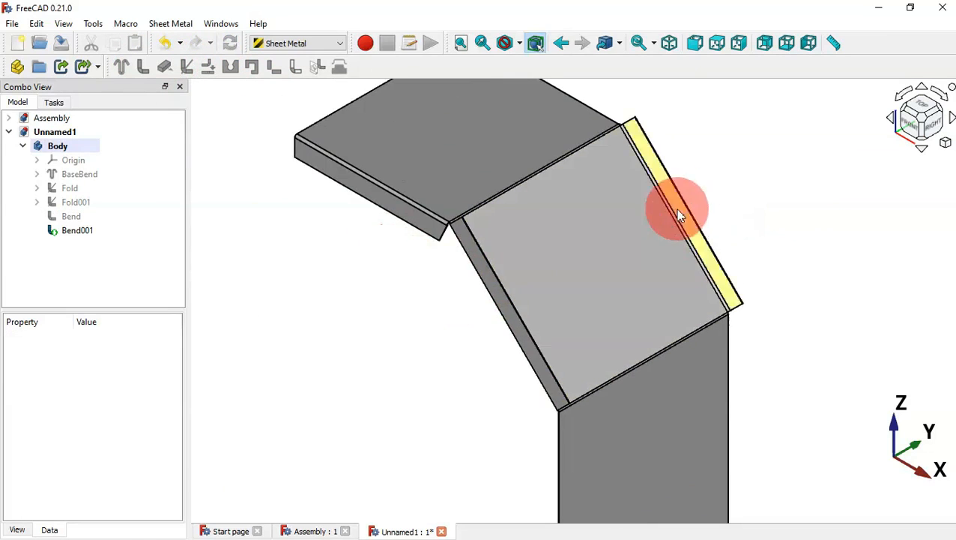
pyautogui.click(450, 327)
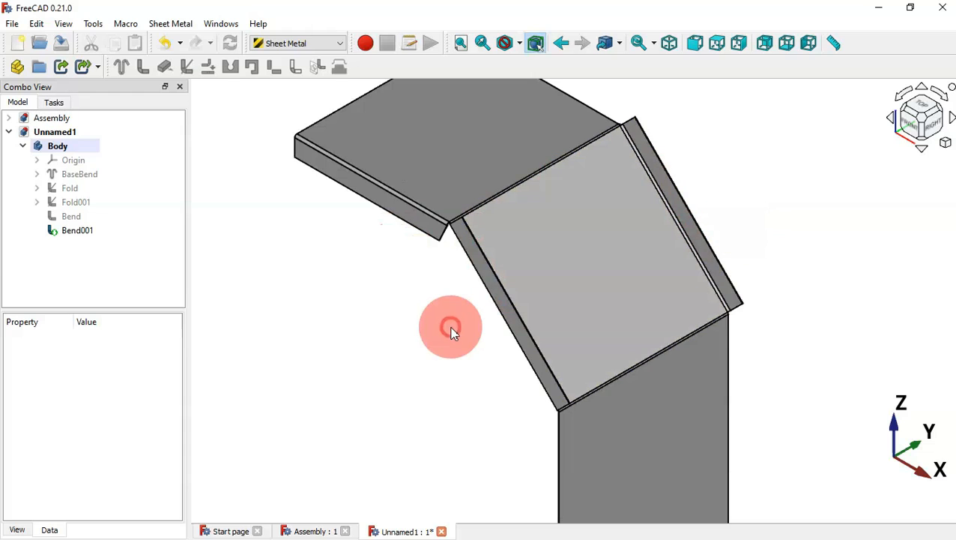
pyautogui.click(71, 231)
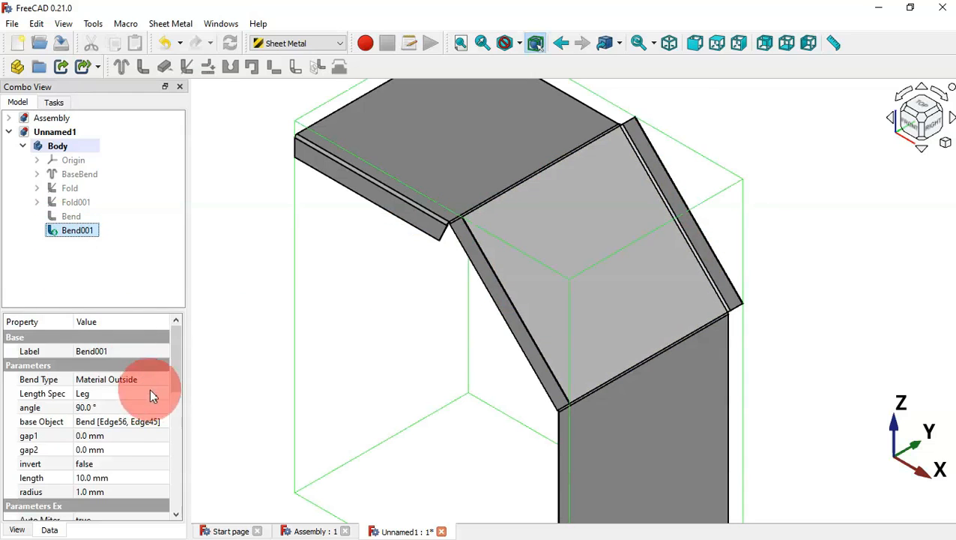
pyautogui.moveTo(174, 358); pyautogui.dragTo(174, 375)
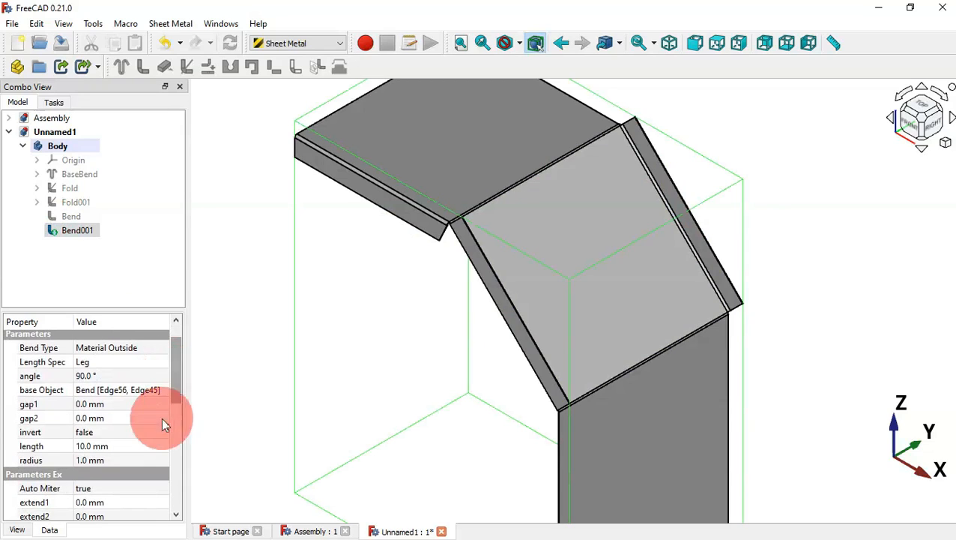
pyautogui.doubleClick(146, 433)
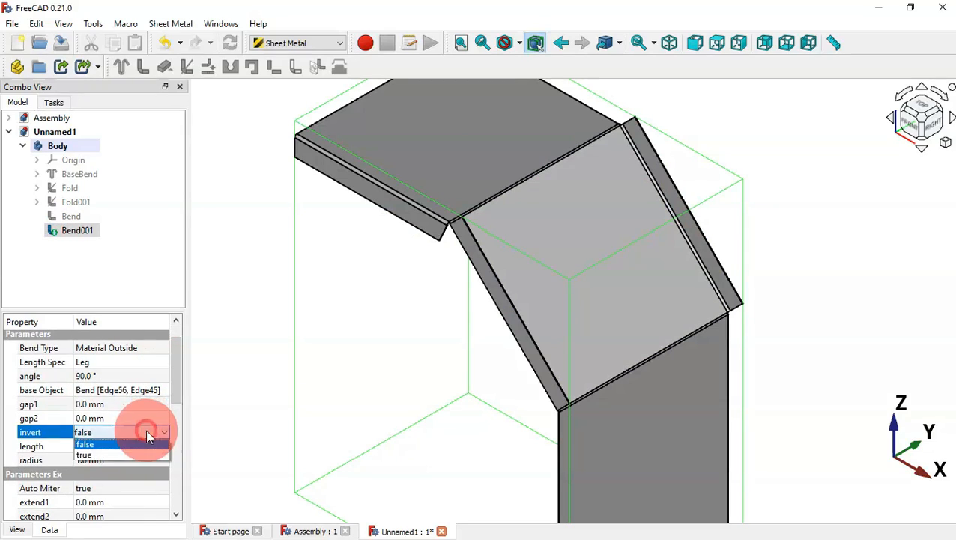
pyautogui.click(105, 448)
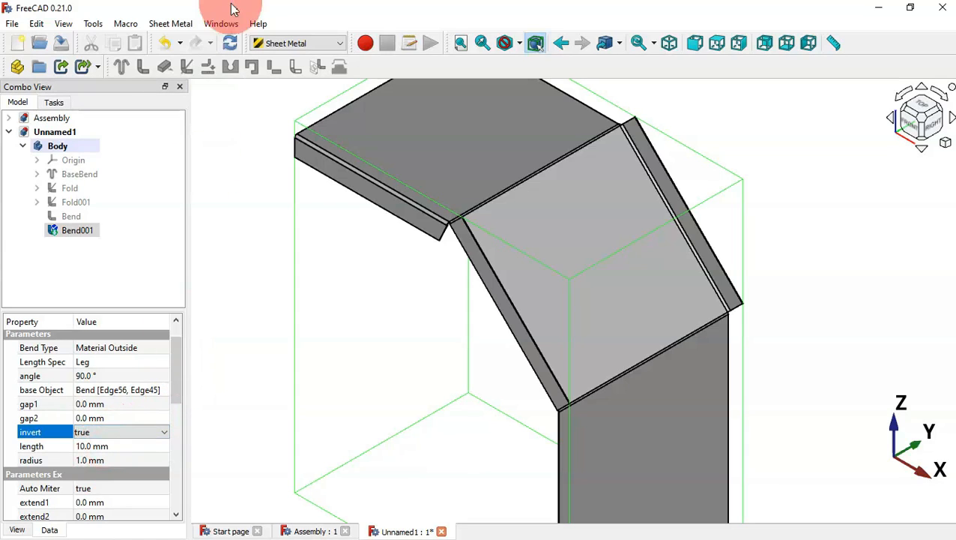
pyautogui.click(258, 327)
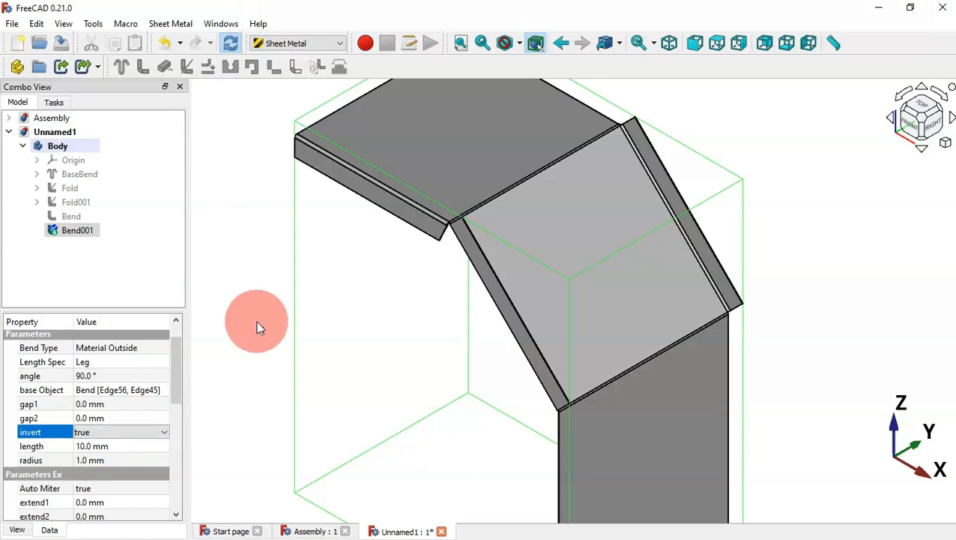
# Check the middle flange's miter note in the PDF drawing and set its bend's Auto Miter parameter to false
pyautogui.hotkey('alt', 'Tab')
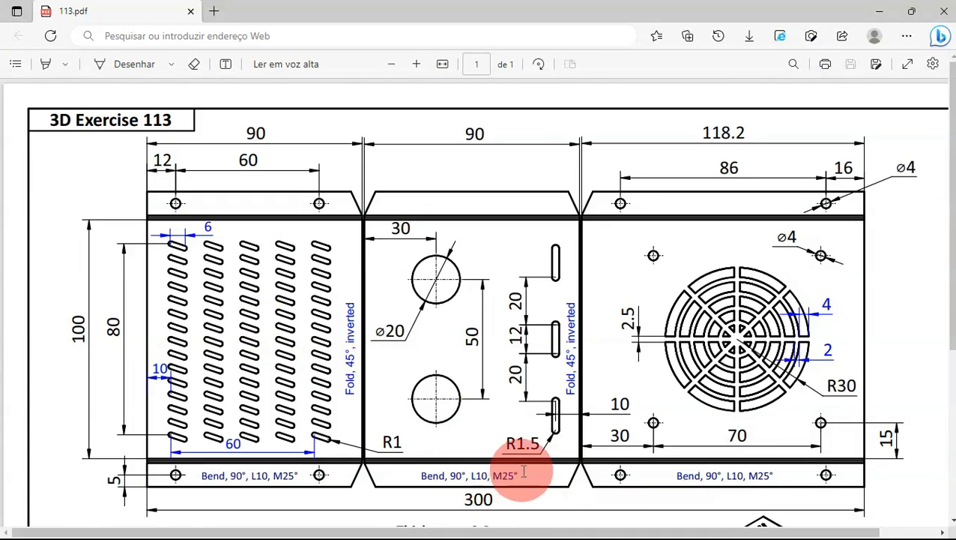
pyautogui.hotkey('alt', 'Tab')
pyautogui.moveTo(173, 347); pyautogui.dragTo(173, 401)
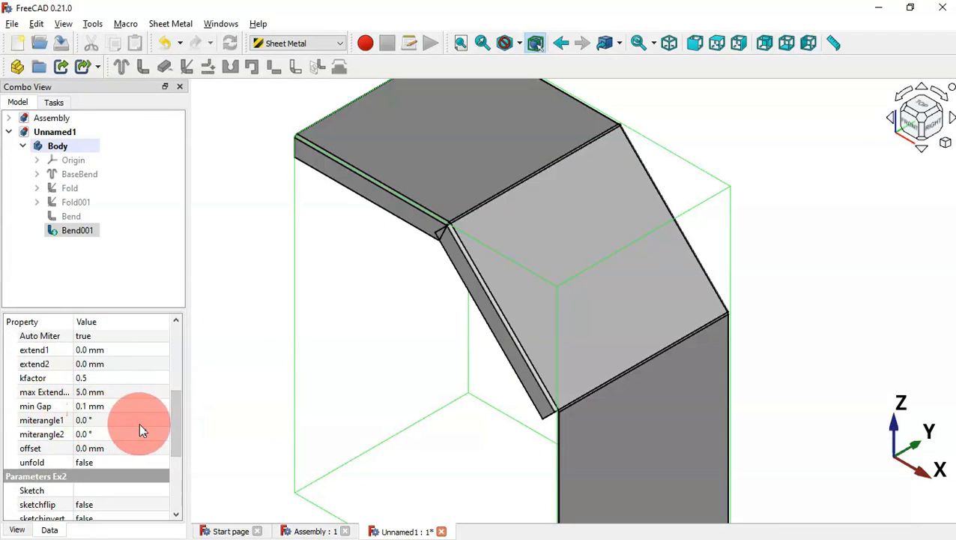
pyautogui.click(167, 431)
pyautogui.moveTo(177, 433); pyautogui.dragTo(177, 397)
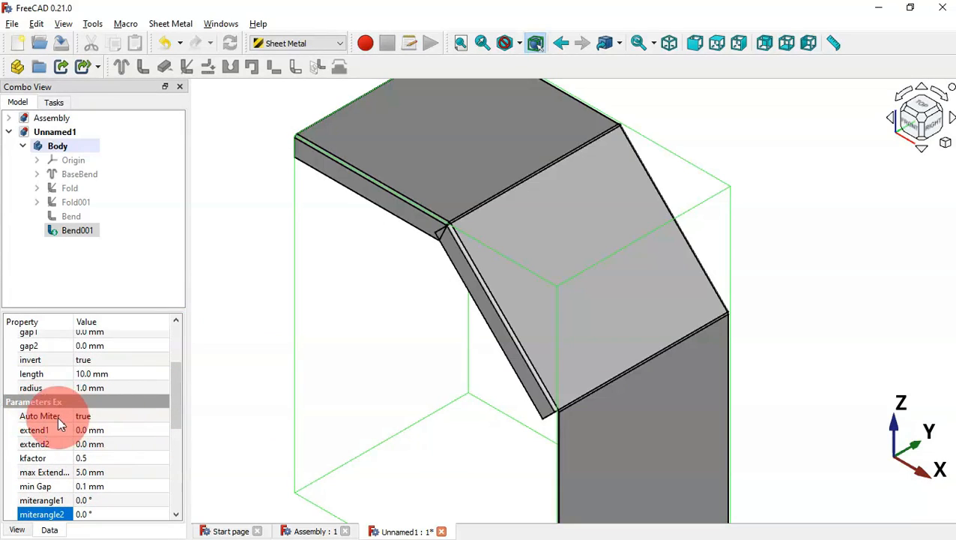
pyautogui.click(147, 420)
pyautogui.click(146, 417)
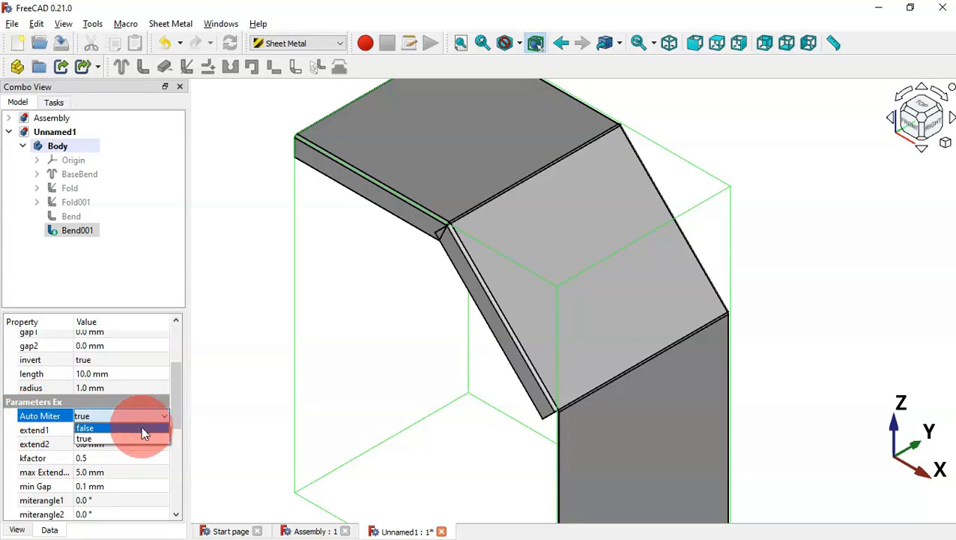
pyautogui.click(138, 430)
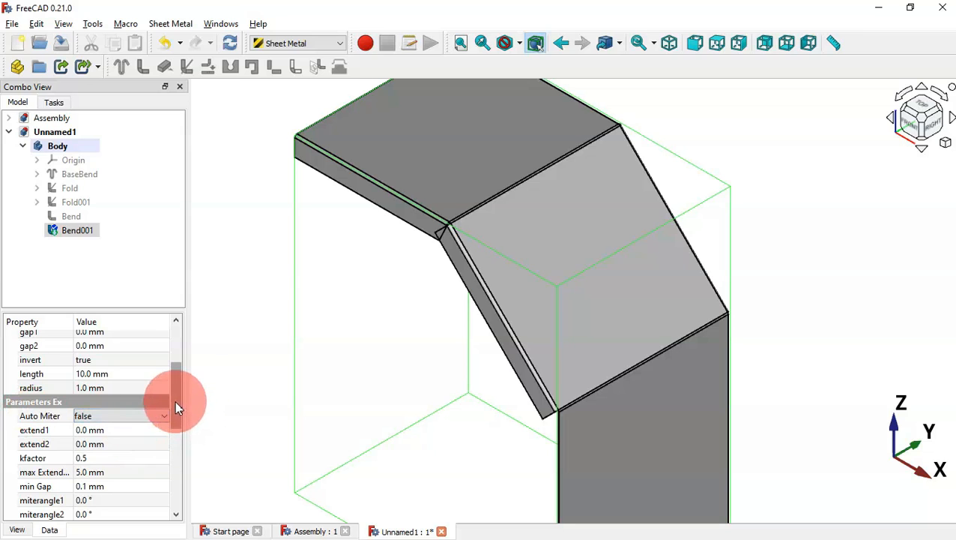
# Set miterangle1 and miterangle2 of the middle panel's bend to 25° and inspect the mitered flanges
pyautogui.scroll(-2, 176, 408)
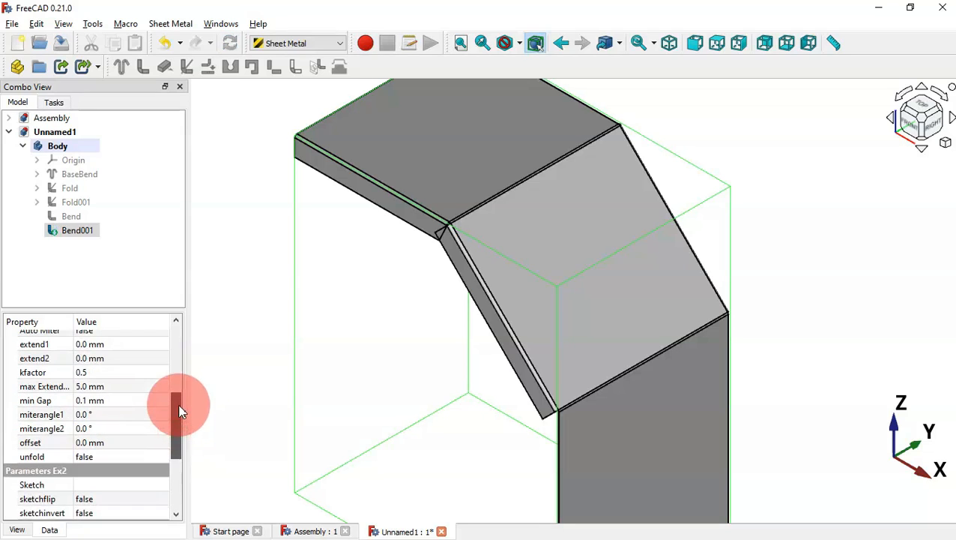
pyautogui.click(118, 417)
pyautogui.doubleClick(87, 414)
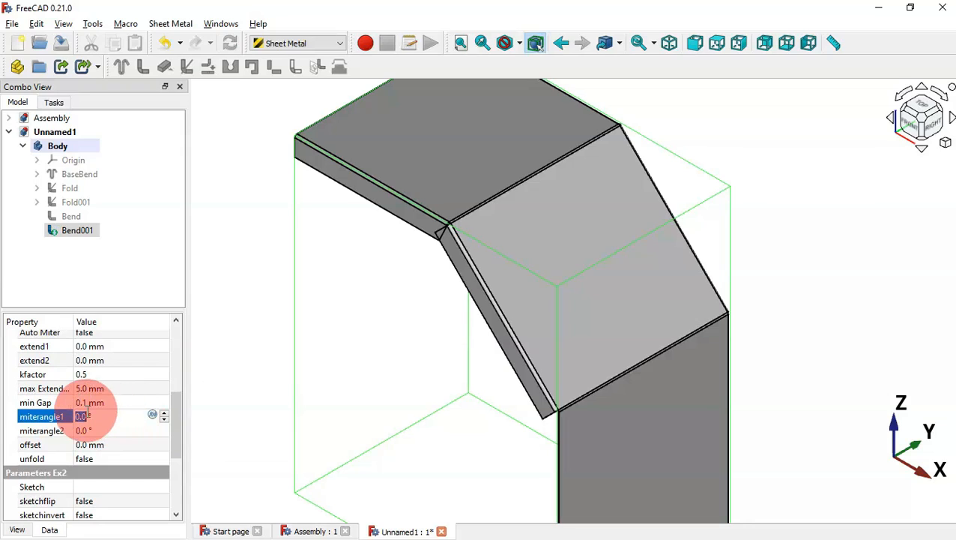
pyautogui.write('25')
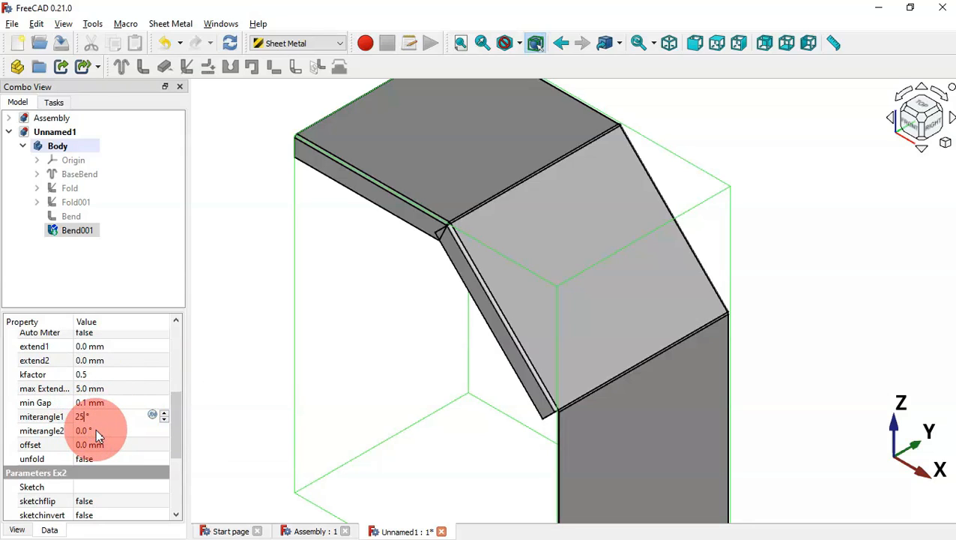
pyautogui.doubleClick(96, 430)
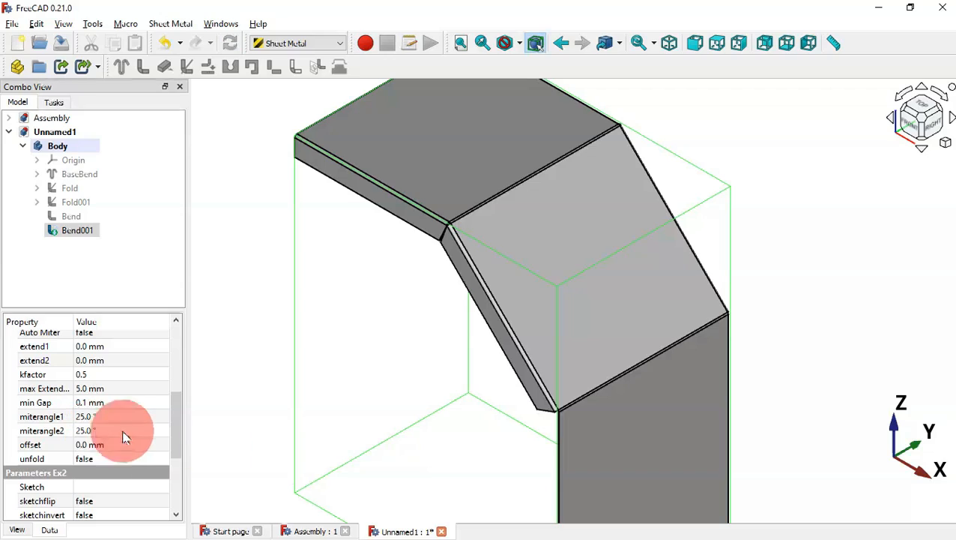
pyautogui.moveTo(275, 456); pyautogui.dragTo(513, 363)
pyautogui.press('0')
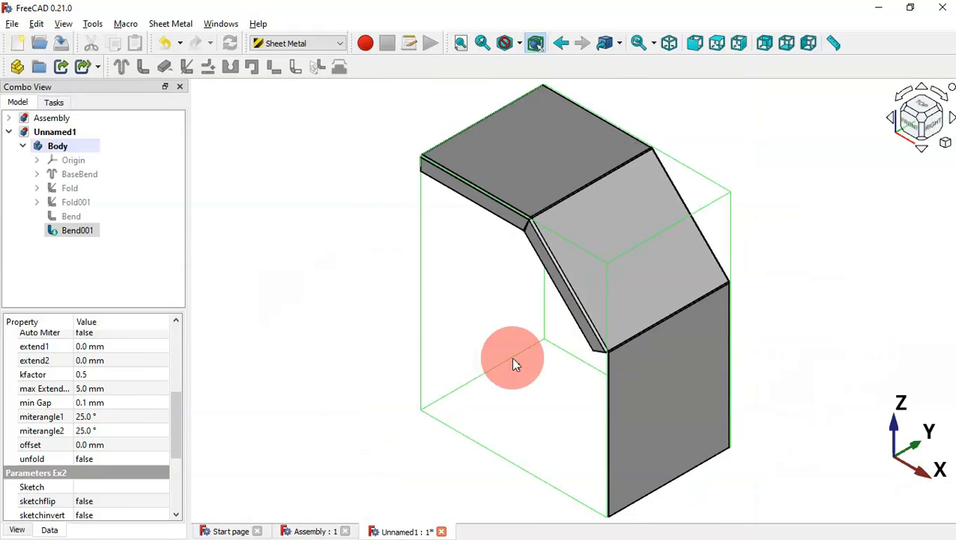
pyautogui.click(463, 342)
# Check the third panel in the drawing and add Sheet Metal walls on both thin side faces of the vertical panel
pyautogui.hotkey('alt', 'Tab')
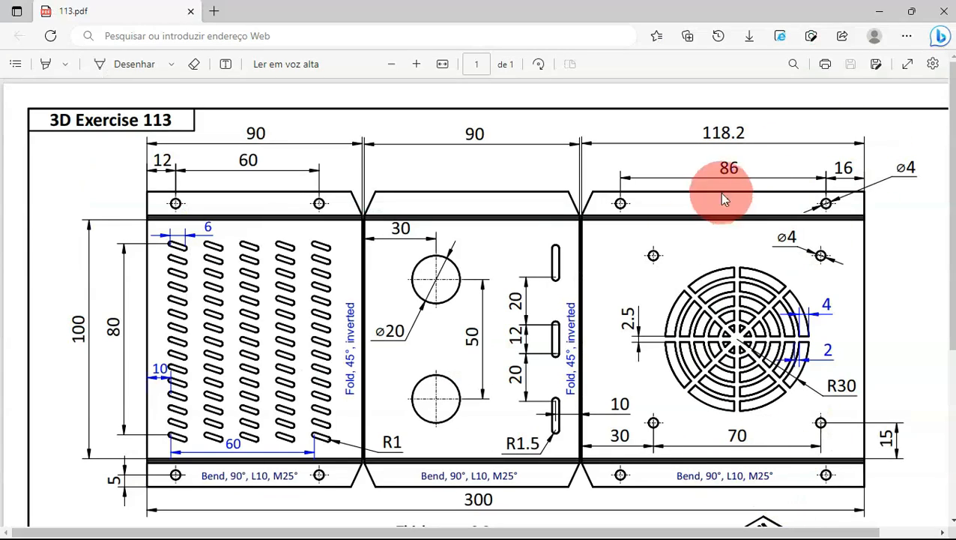
pyautogui.hotkey('alt', 'Tab')
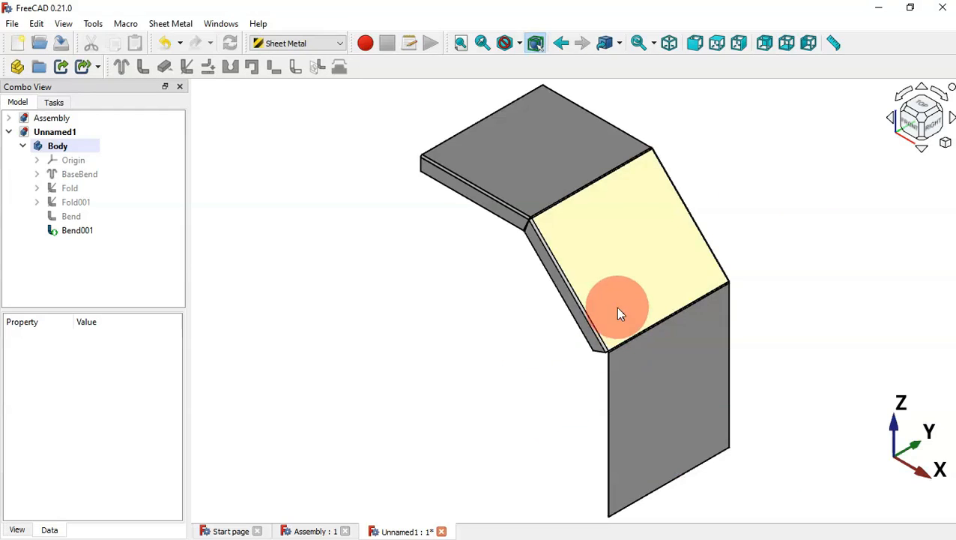
pyautogui.scroll(5, 616, 435)
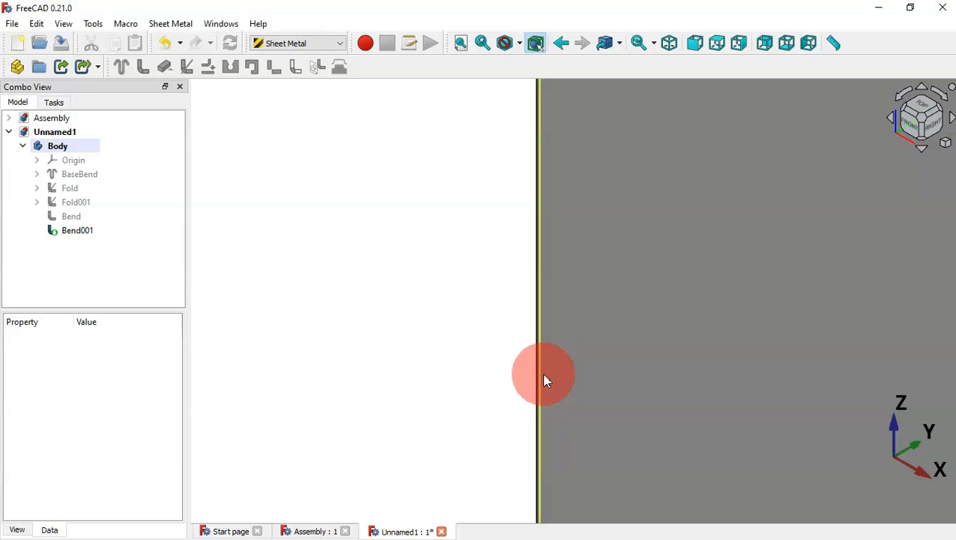
pyautogui.click(518, 357)
pyautogui.scroll(-10, 342, 274)
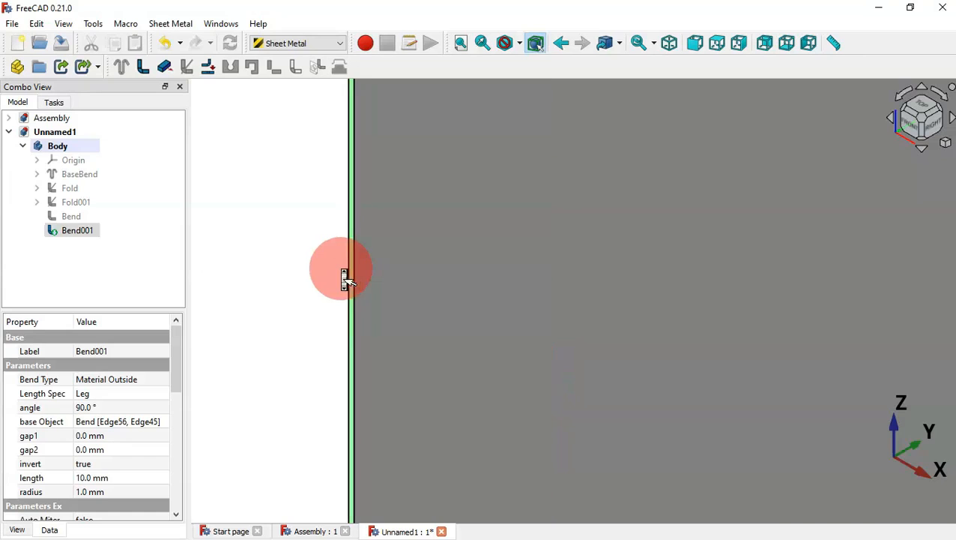
pyautogui.scroll(-3, 341, 275)
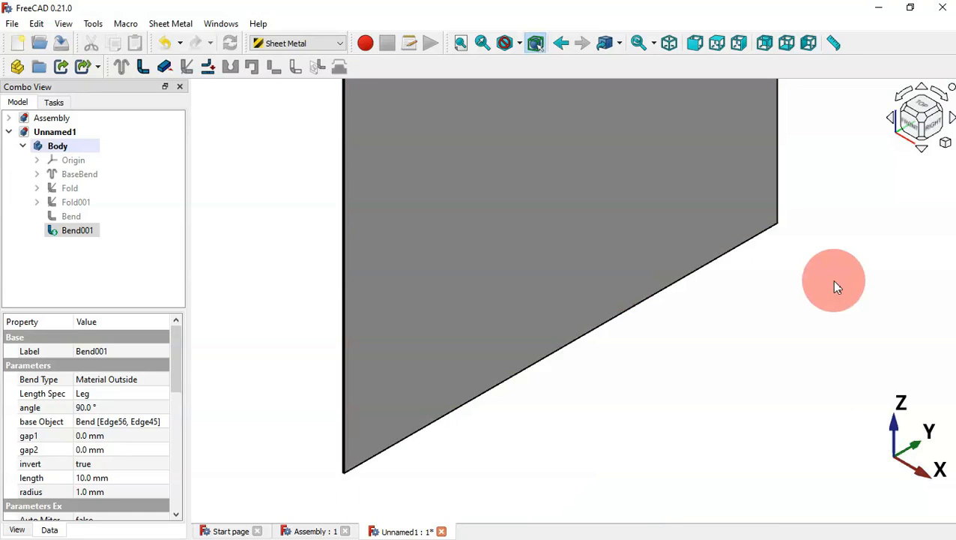
pyautogui.moveTo(834, 282); pyautogui.dragTo(683, 263, button='middle')
pyautogui.scroll(4, 683, 263)
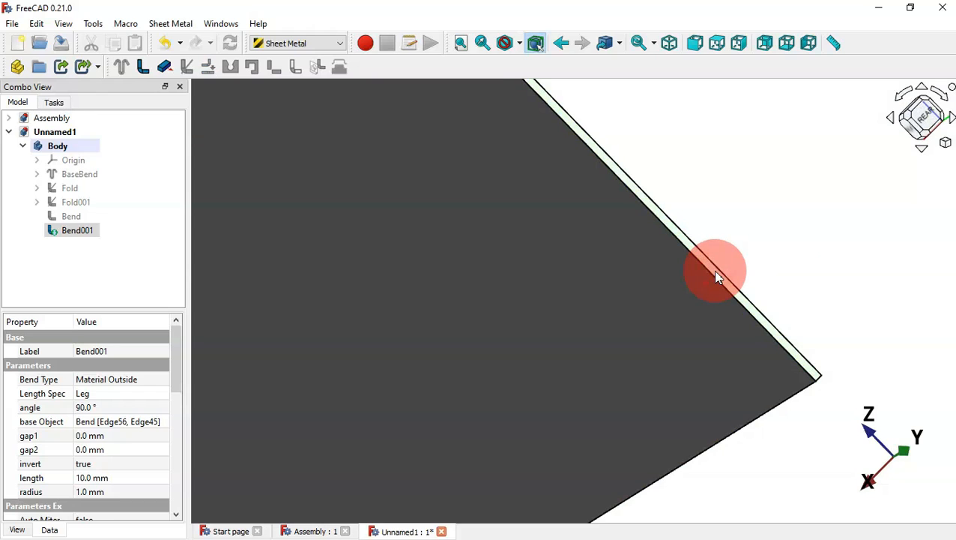
pyautogui.press('0')
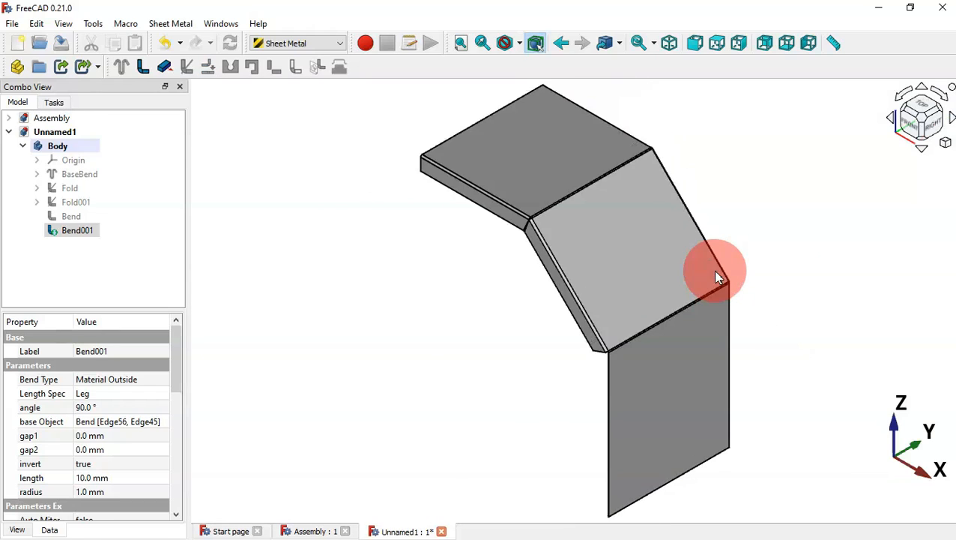
pyautogui.click(143, 69)
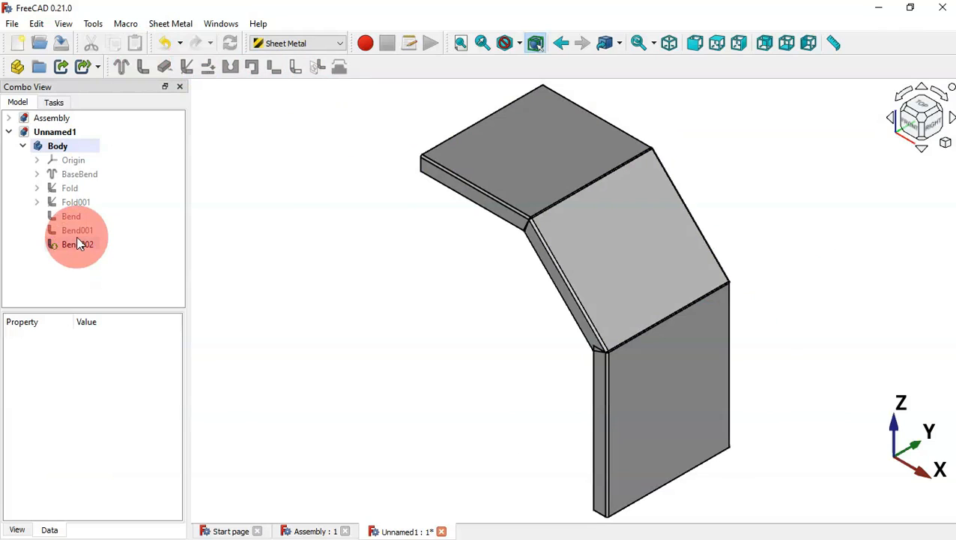
# Check the third panel's flange note in the PDF drawing and set the vertical panel bend's Auto Miter parameter to false
pyautogui.click(77, 244)
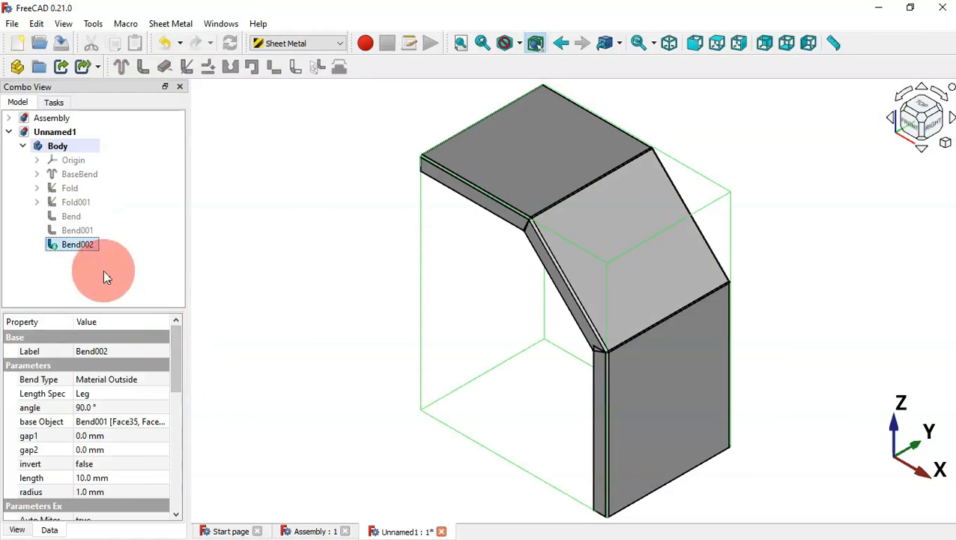
pyautogui.moveTo(175, 345)
pyautogui.mouseDown()
pyautogui.moveTo(170, 413)
pyautogui.moveTo(170, 396)
pyautogui.moveTo(170, 405)
pyautogui.mouseUp()
pyautogui.hotkey('alt', 'Tab')
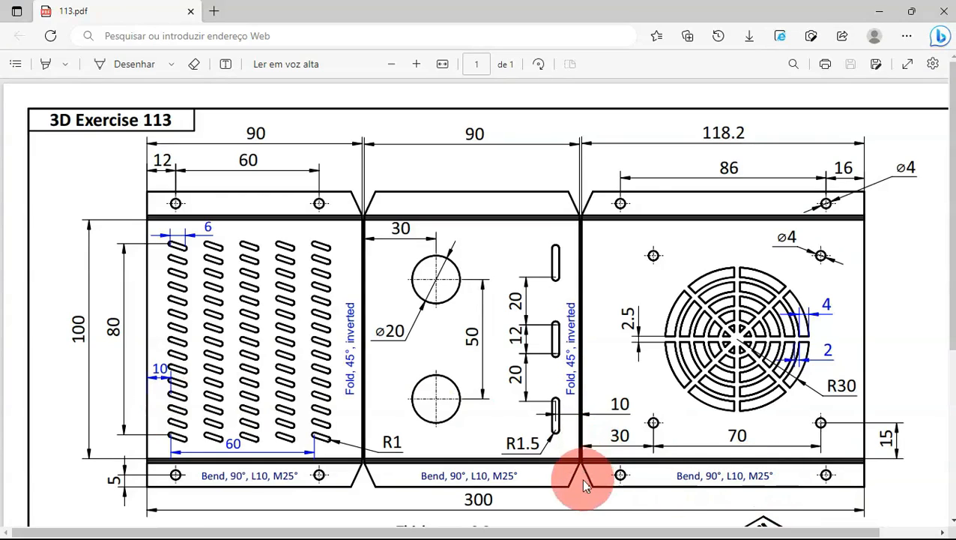
pyautogui.hotkey('alt', 'Tab')
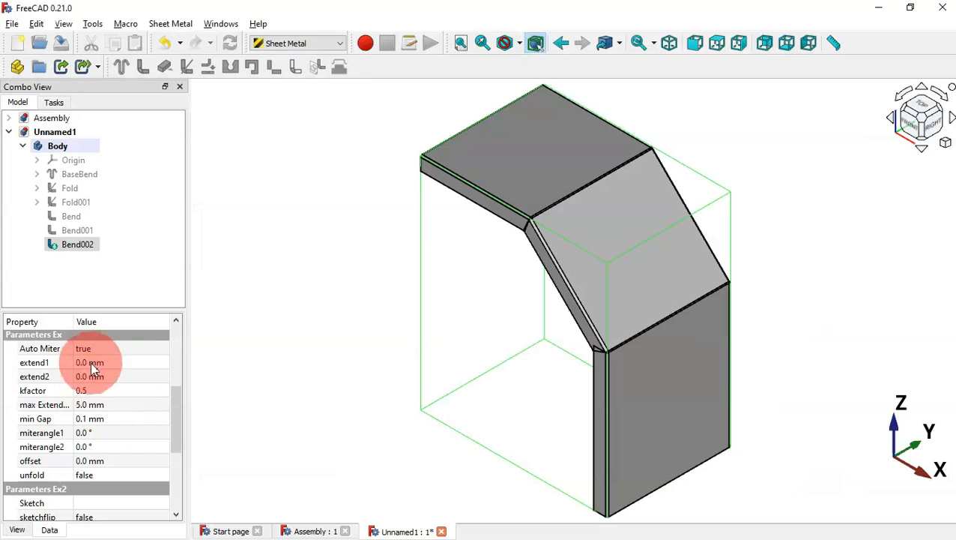
pyautogui.click(126, 351)
pyautogui.click(126, 353)
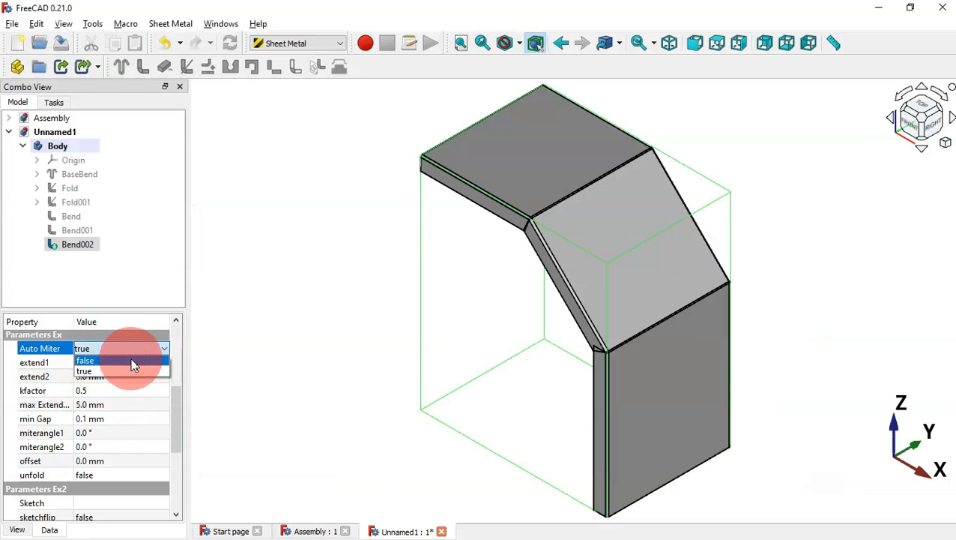
pyautogui.click(131, 361)
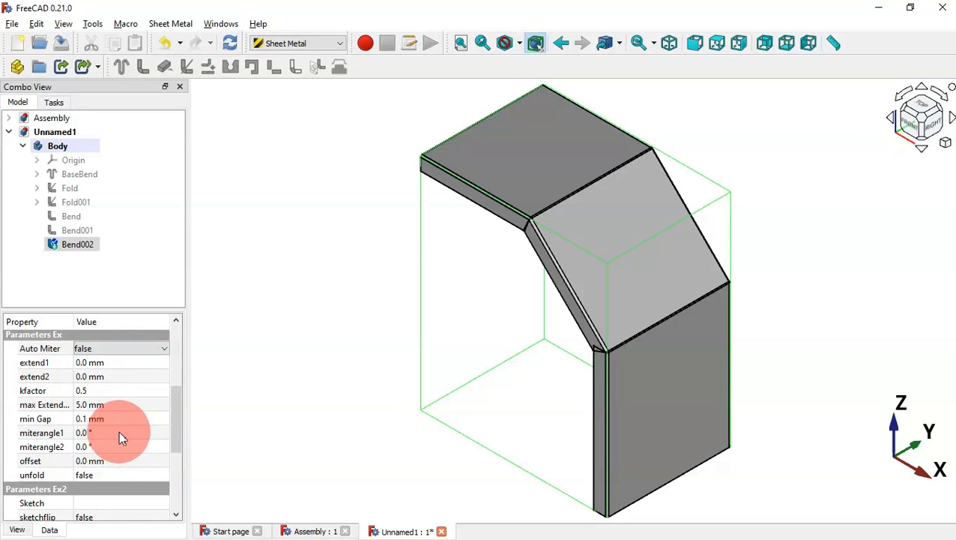
# Set miterangle1 of the vertical panel's bend to 25°, recompute the model and inspect the mitered flanges
pyautogui.click(116, 434)
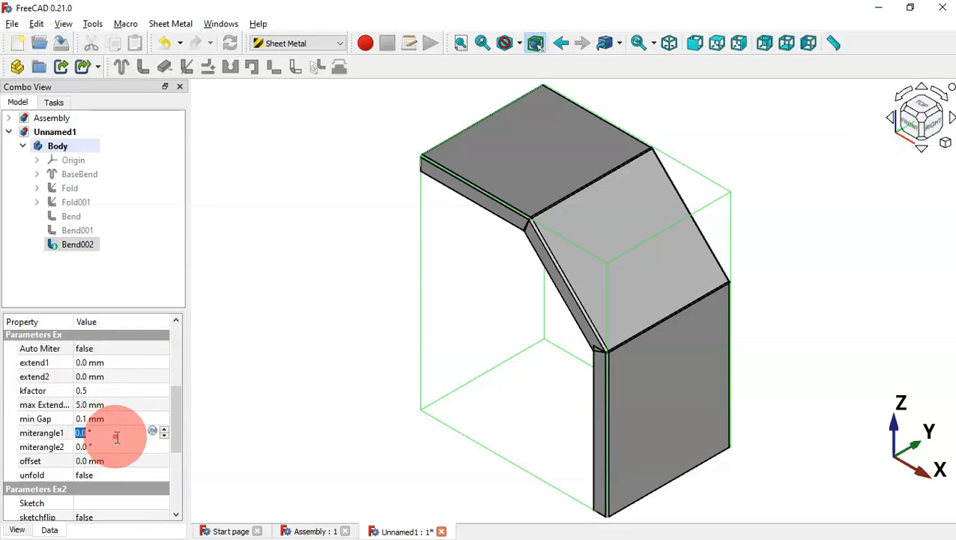
pyautogui.write('25')
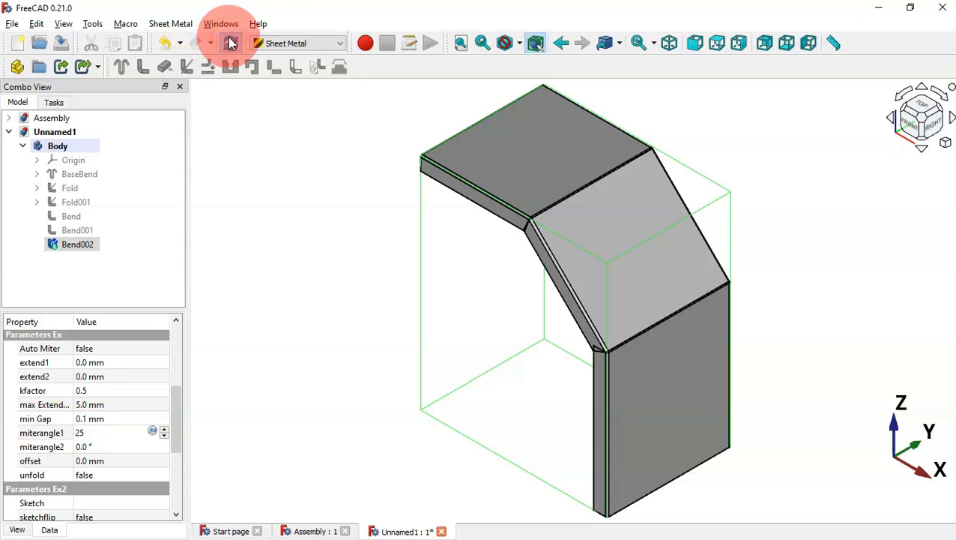
pyautogui.click(231, 43)
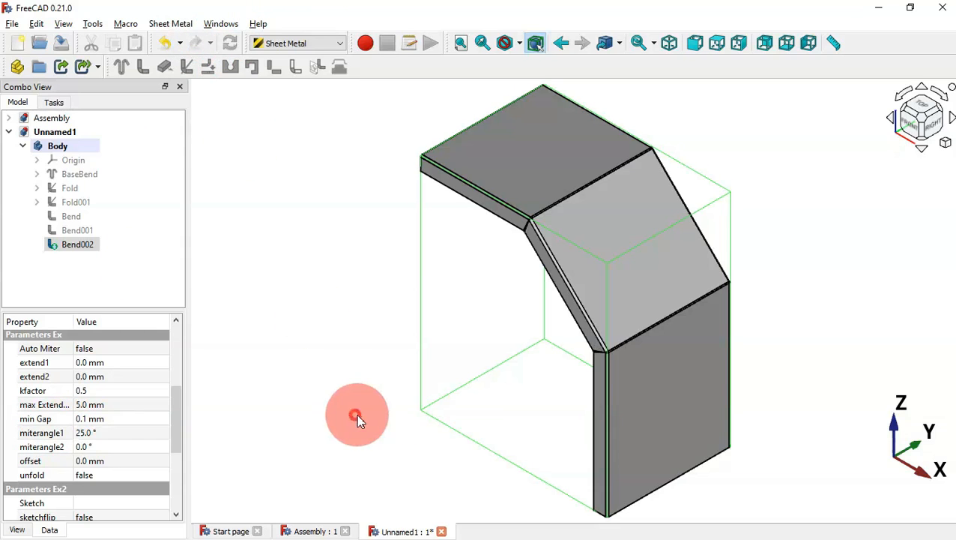
pyautogui.moveTo(357, 413); pyautogui.dragTo(569, 375, button='middle')
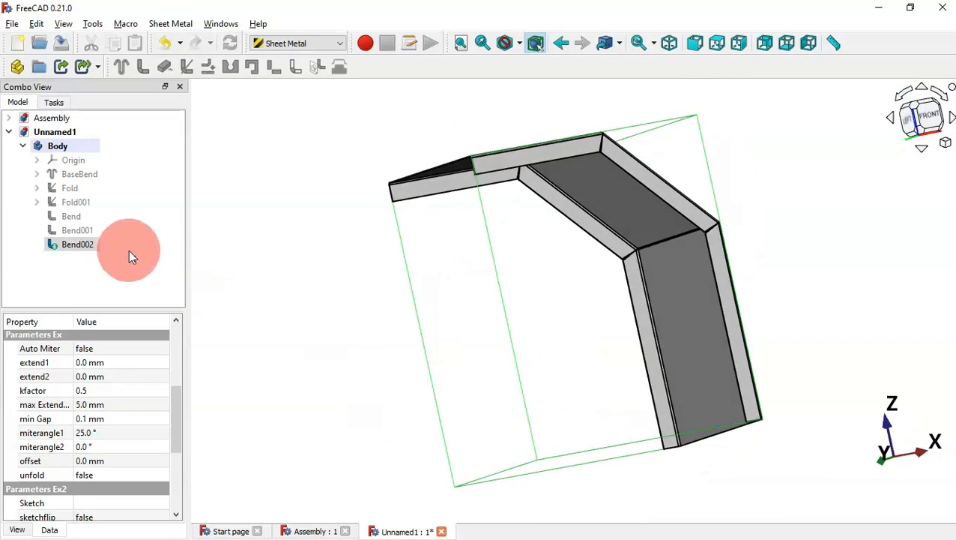
pyautogui.moveTo(442, 273); pyautogui.dragTo(551, 409, button='middle')
pyautogui.scroll(3, 551, 413)
pyautogui.press('v')
pyautogui.press('f')
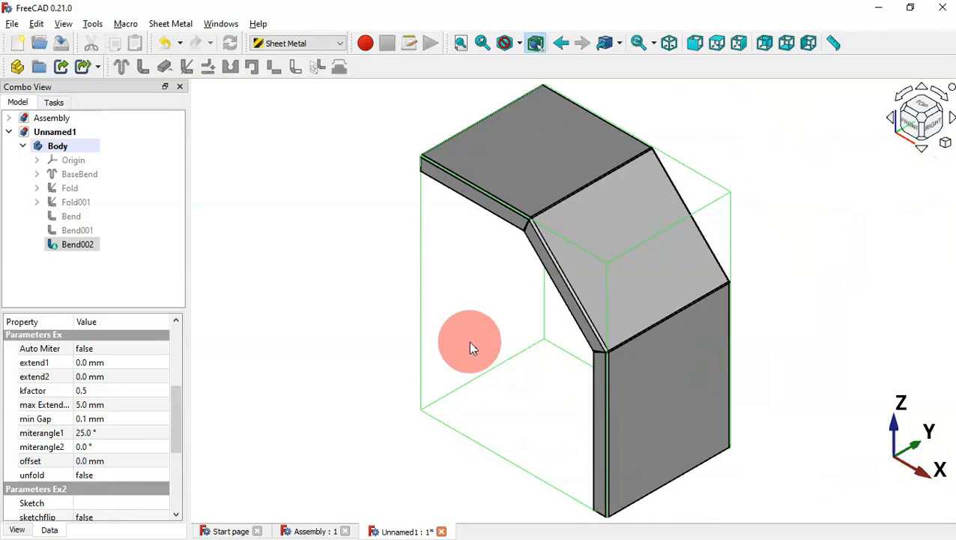
# Check the flange holes in the PDF drawing, switch to the Part Design workbench and start a sketch on the top panel's front flange face
pyautogui.hotkey('alt', 'Tab')
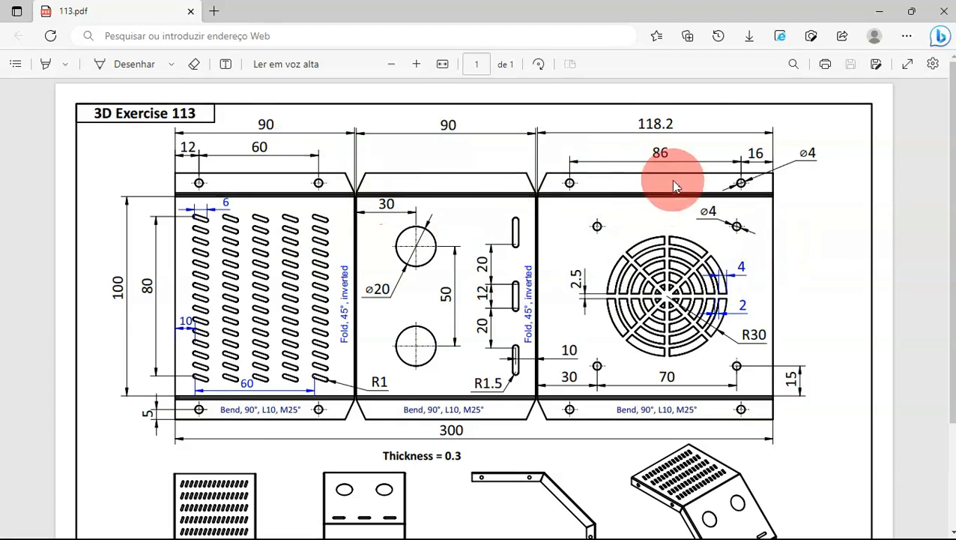
pyautogui.hotkey('alt', 'Tab')
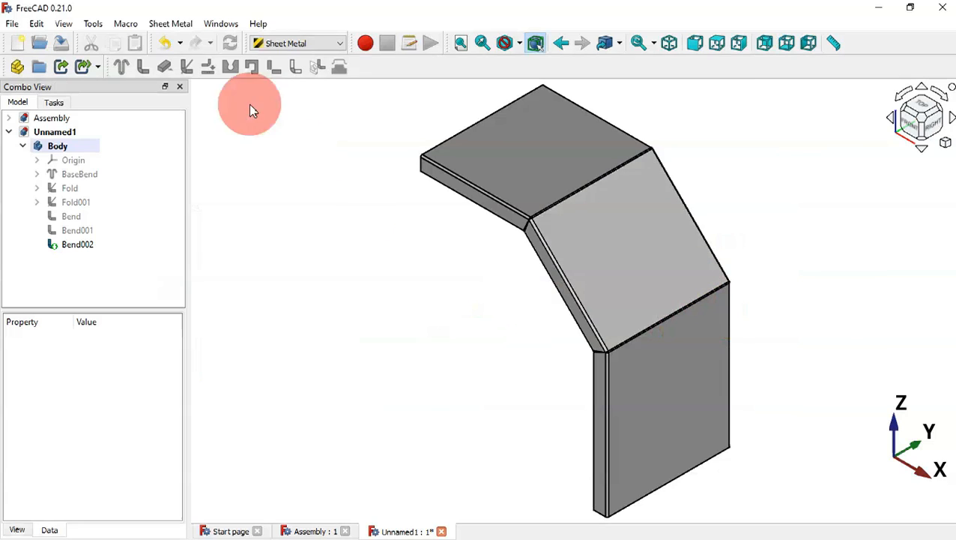
pyautogui.click(305, 43)
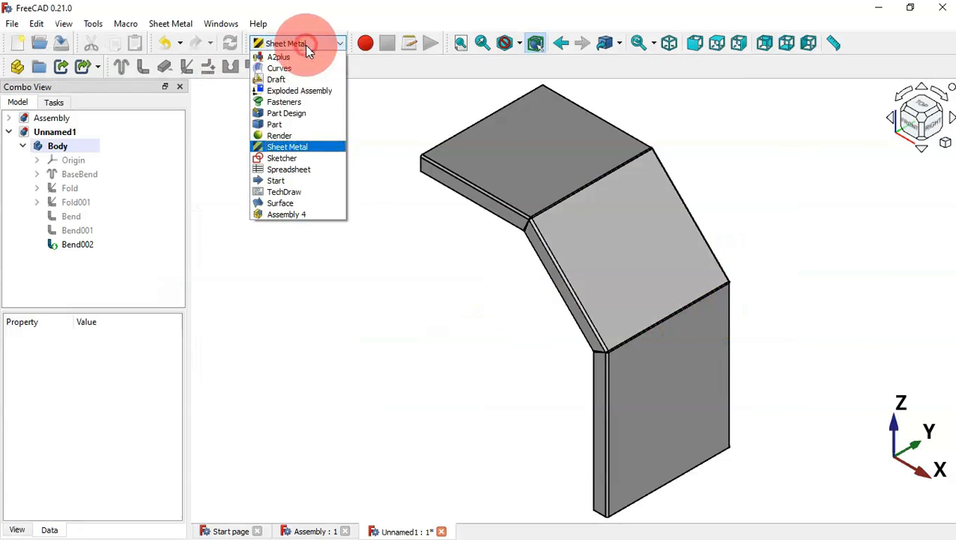
pyautogui.click(301, 113)
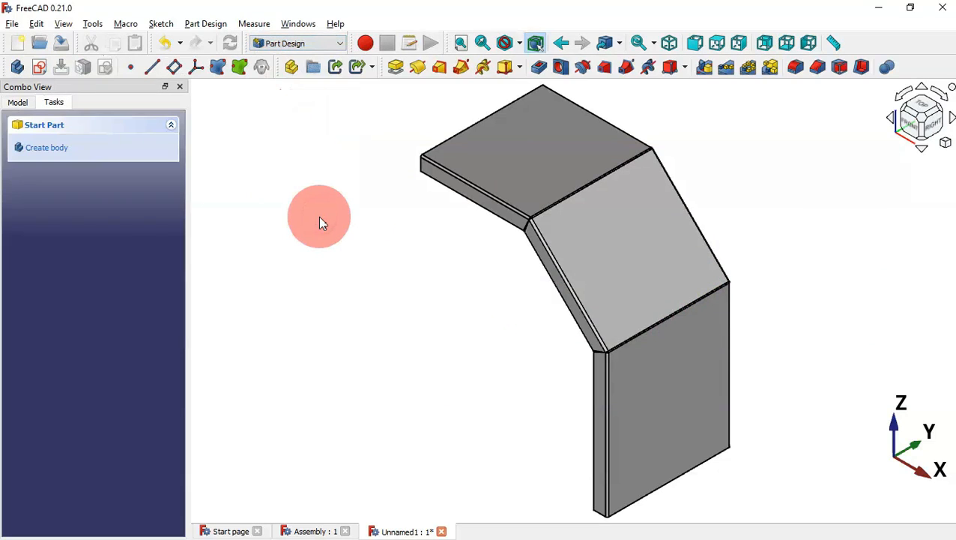
pyautogui.hotkey('alt', 'Tab')
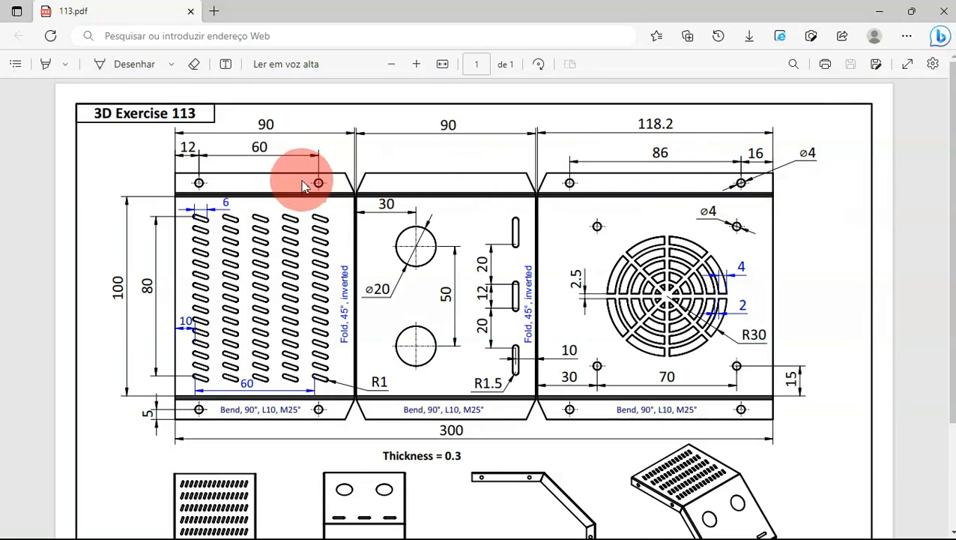
pyautogui.hotkey('alt', 'Tab')
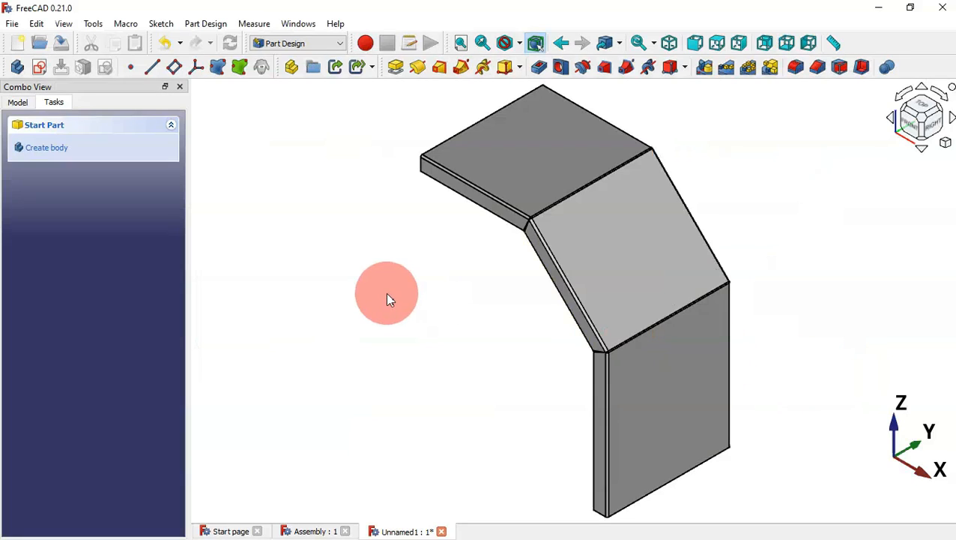
pyautogui.click(492, 208)
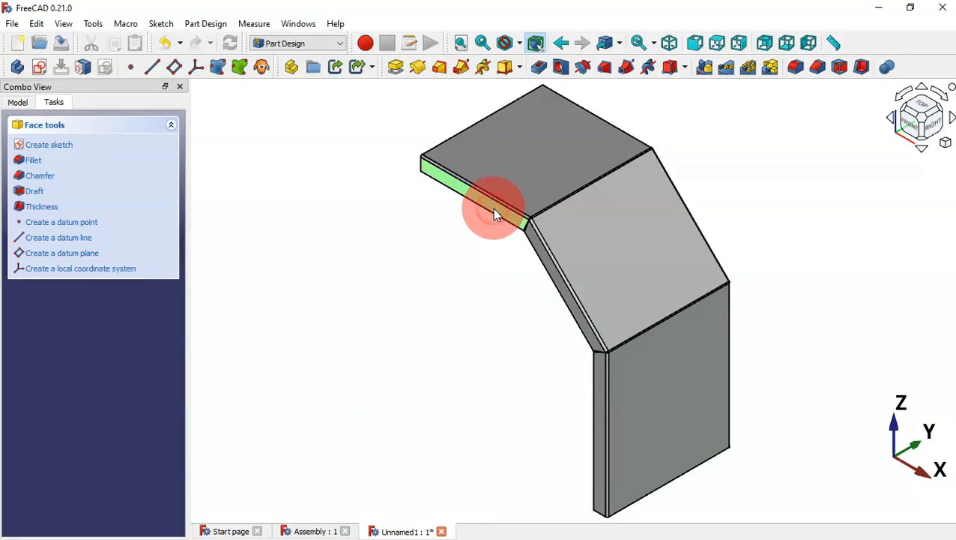
pyautogui.click(38, 68)
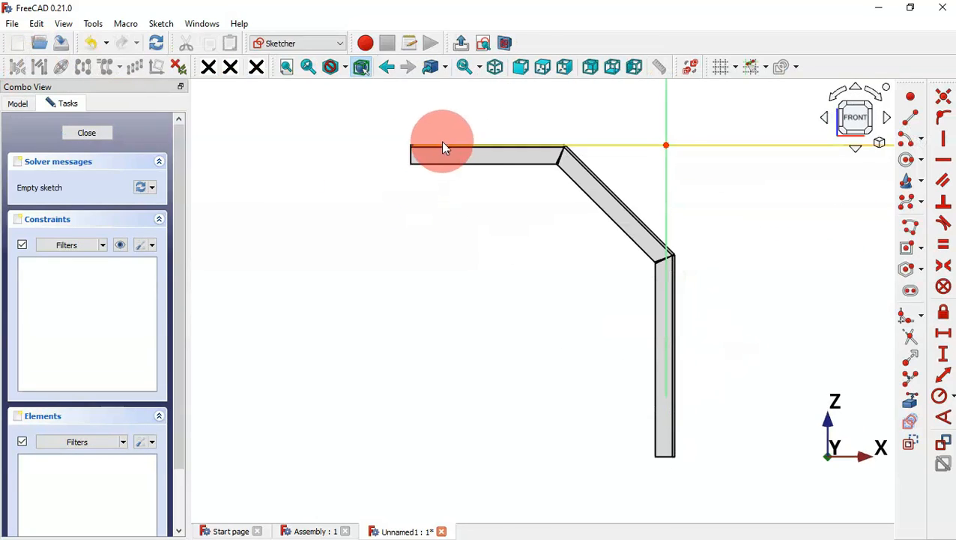
# Sketch two circles on the top panel's flange, with radii of about 5.4 mm and 8.1 mm
pyautogui.scroll(8, 444, 149)
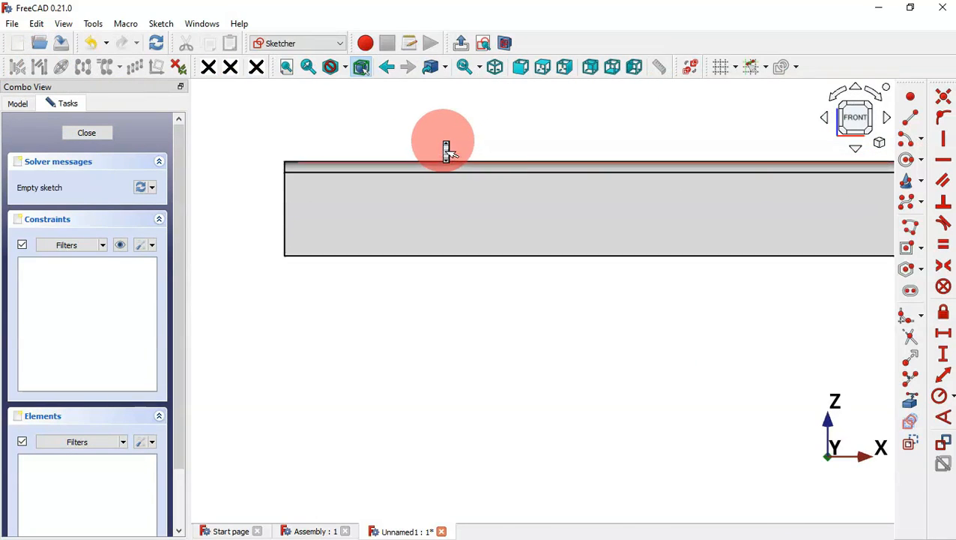
pyautogui.click(911, 159)
pyautogui.click(407, 212)
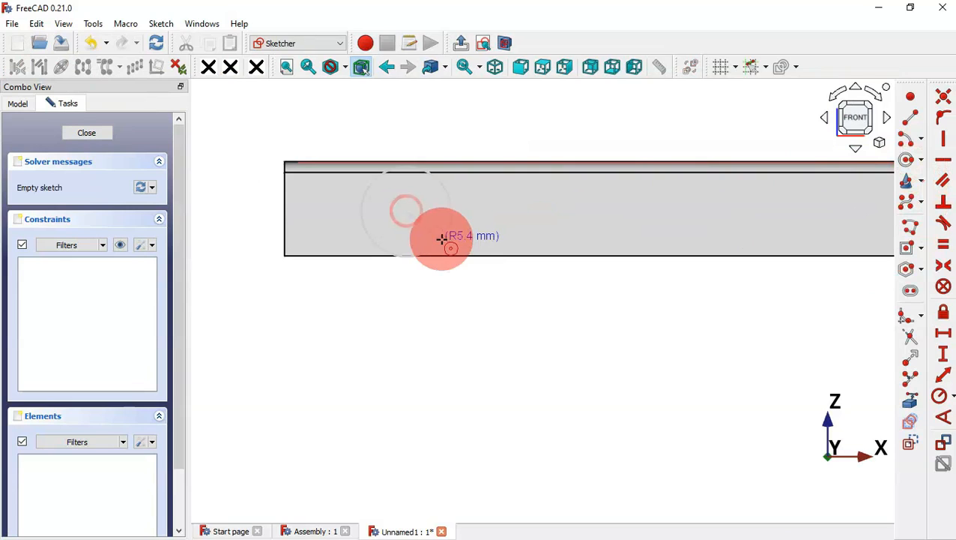
pyautogui.click(441, 239)
pyautogui.click(757, 208)
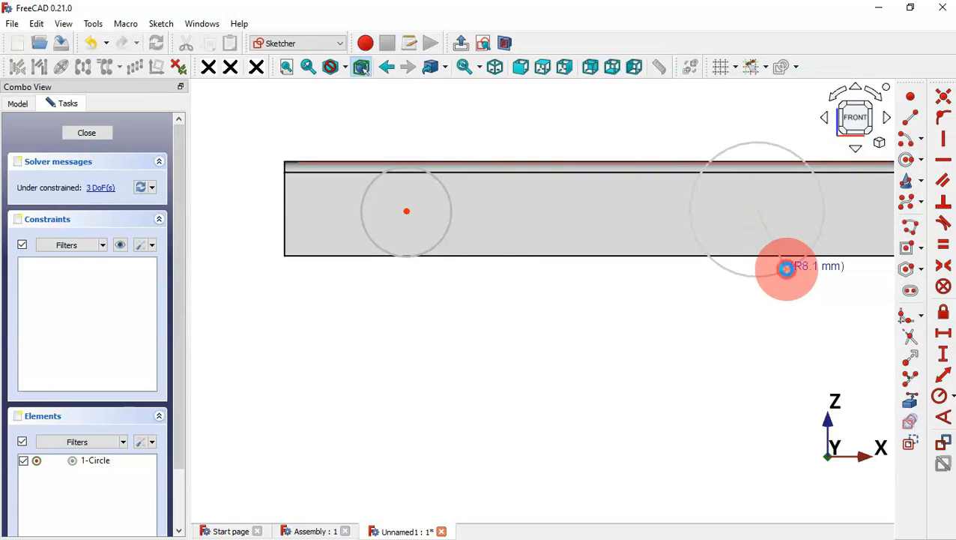
pyautogui.click(788, 269)
# Project the top flange's lower edge and the vertical flange's inner edge into the sketch as external geometry
pyautogui.click(911, 409)
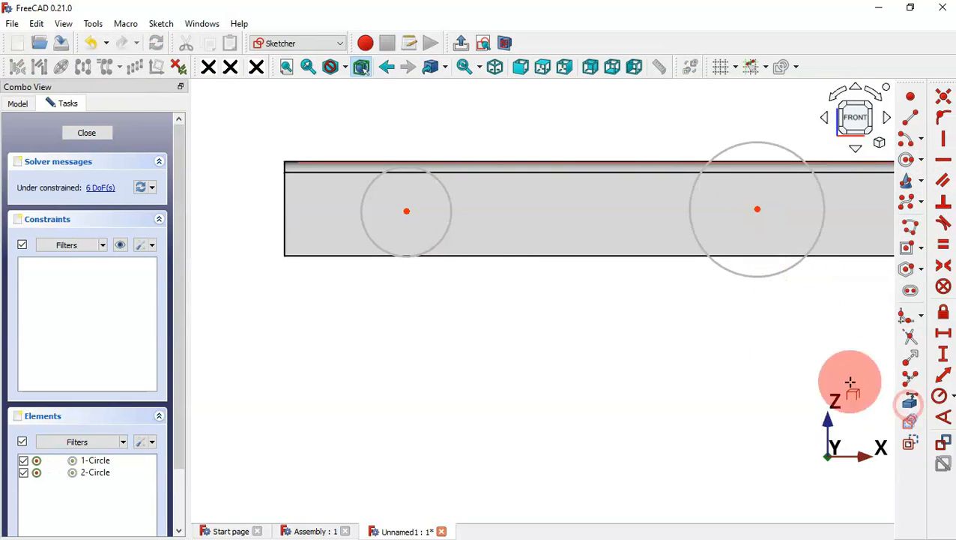
pyautogui.click(551, 258)
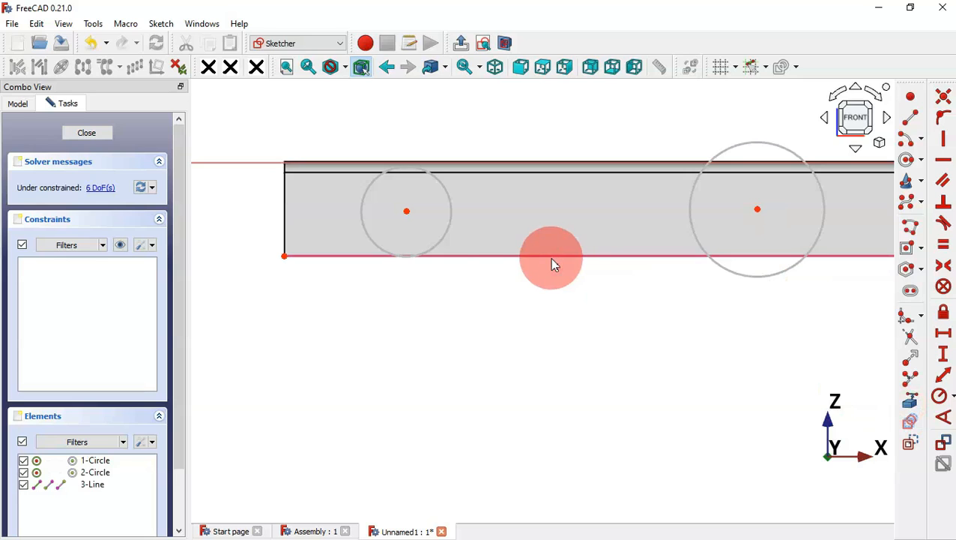
pyautogui.scroll(-5, 311, 186)
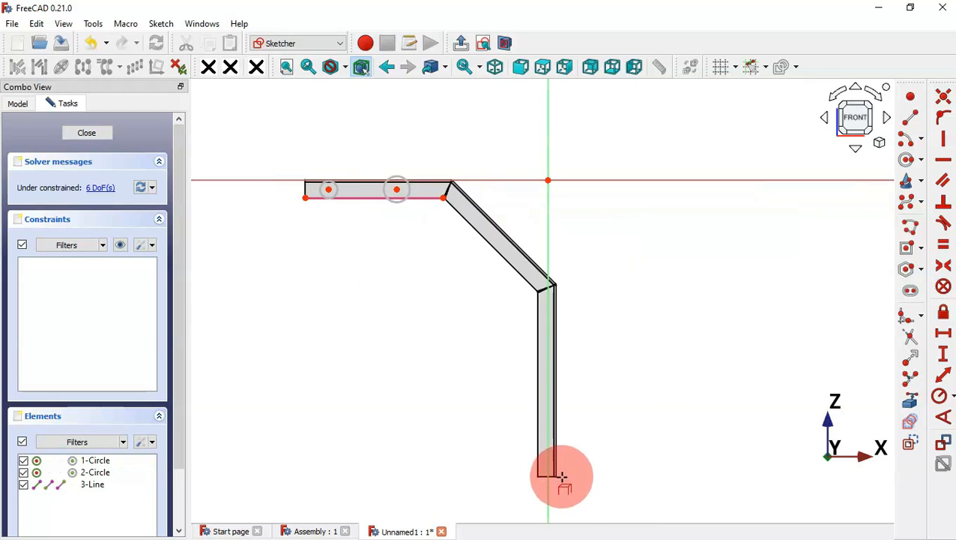
pyautogui.scroll(5, 566, 480)
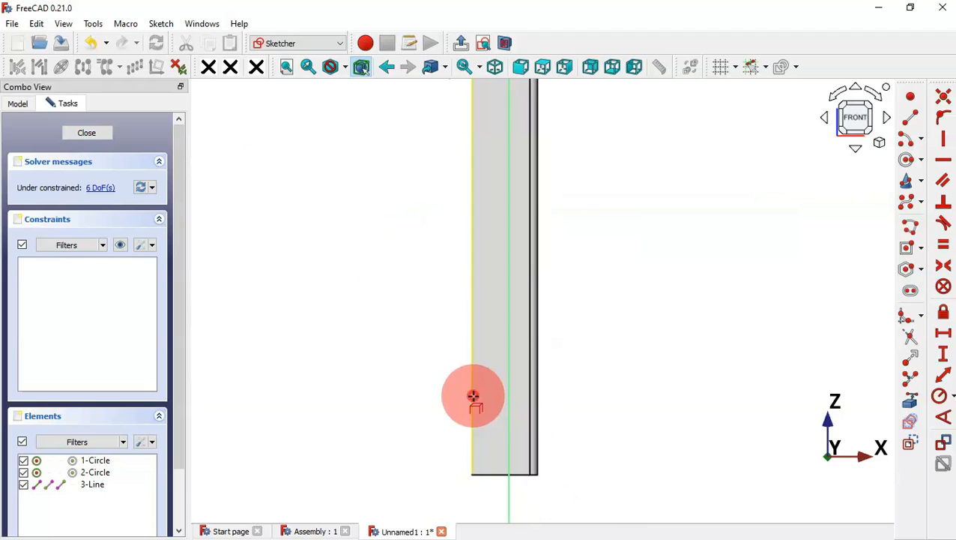
pyautogui.click(474, 395)
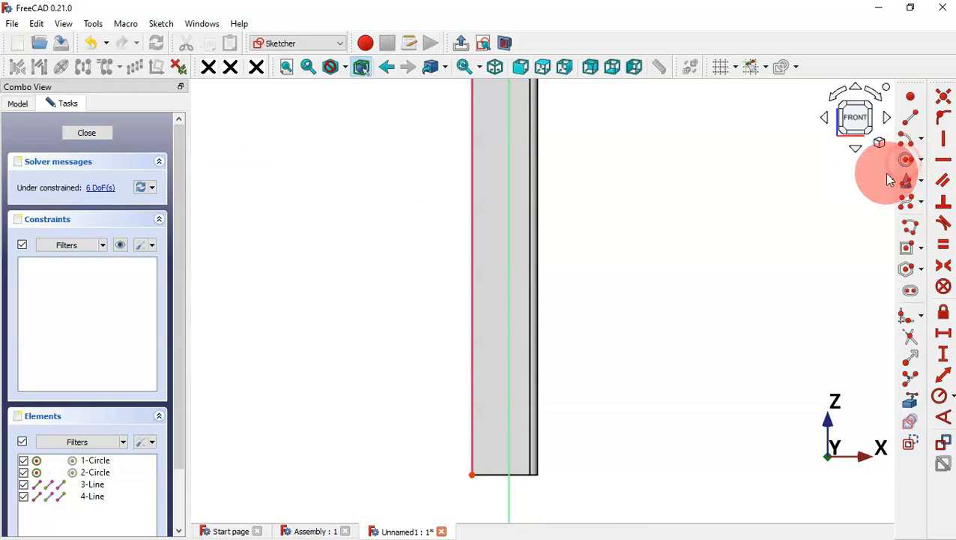
# Sketch two circles on the vertical panel's flange, the upper about 14 mm and the lower about 12.3 mm in radius
pyautogui.click(488, 200)
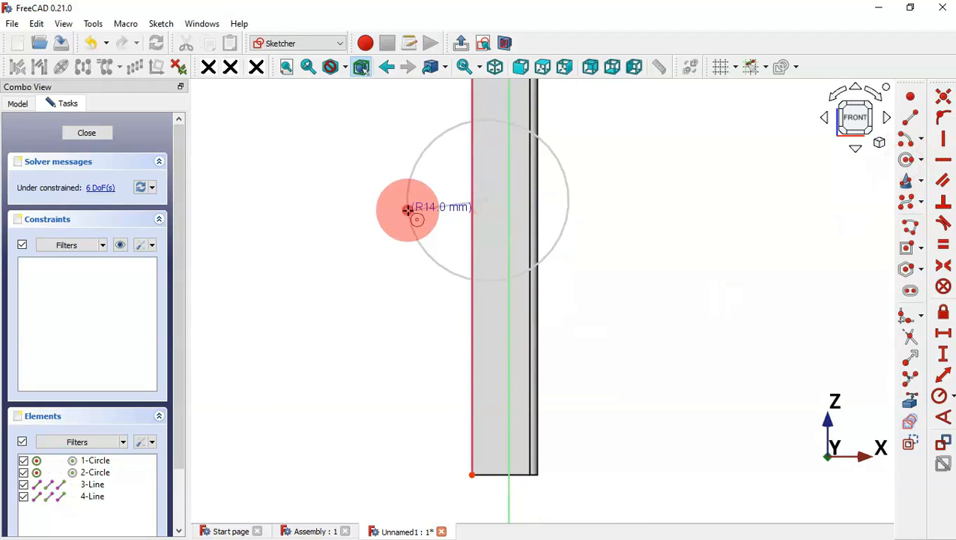
pyautogui.click(407, 209)
pyautogui.click(486, 376)
pyautogui.click(415, 378)
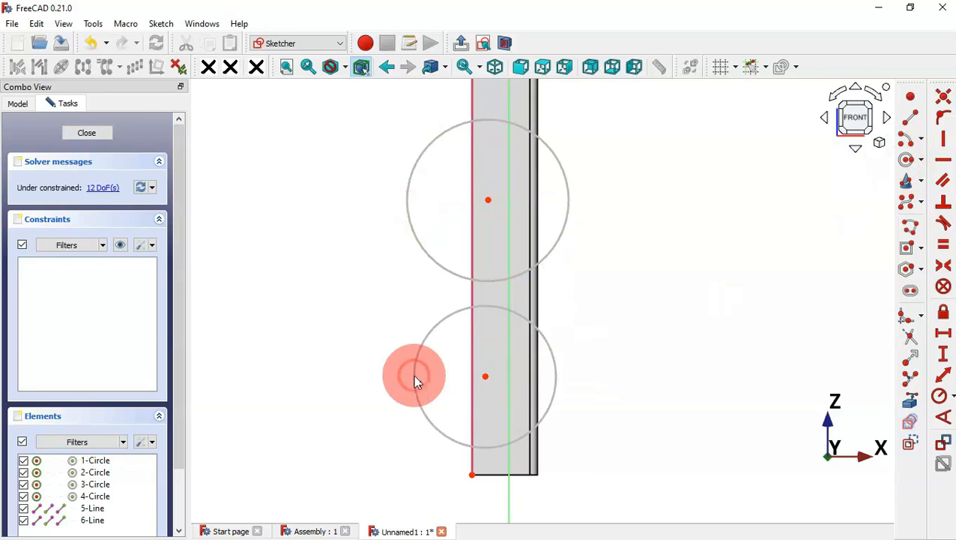
# Check the flange hole size in the PDF drawing and constrain the vertical flange's lower circle to a 4 mm diameter
pyautogui.click(952, 398)
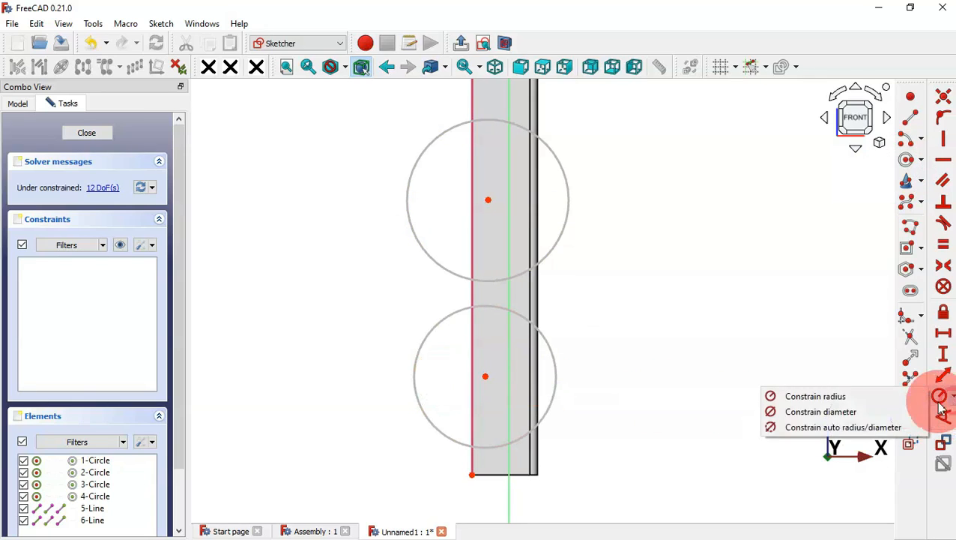
pyautogui.click(881, 429)
pyautogui.click(553, 356)
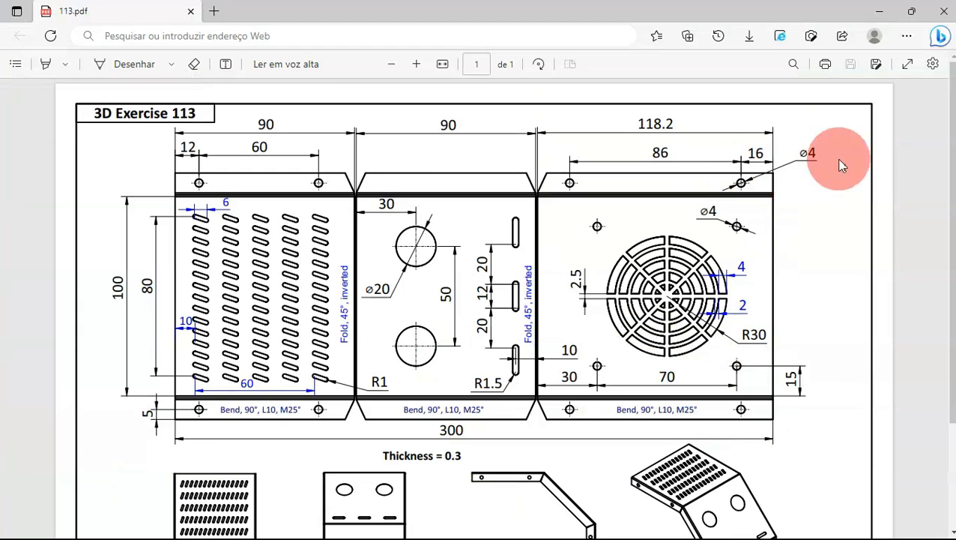
pyautogui.hotkey('alt', 'Tab')
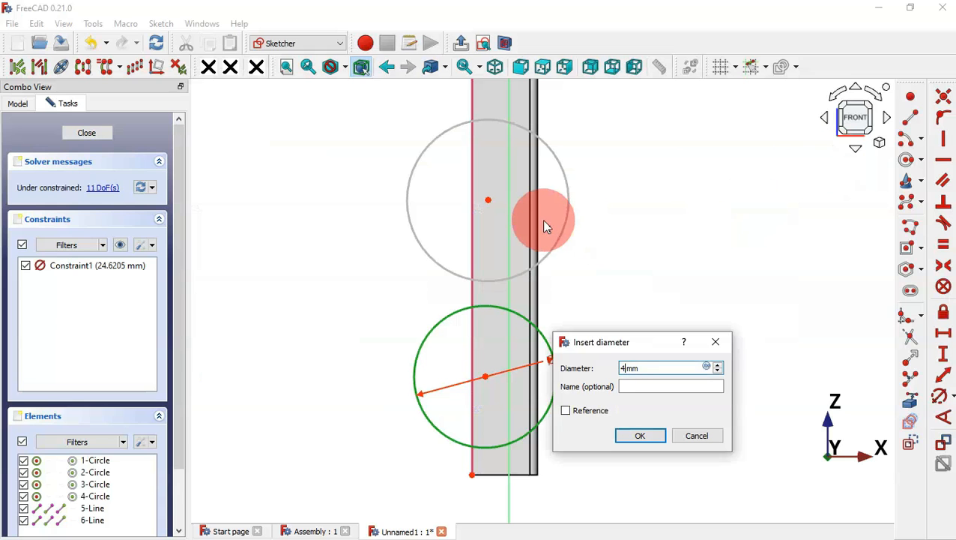
pyautogui.press('Return')
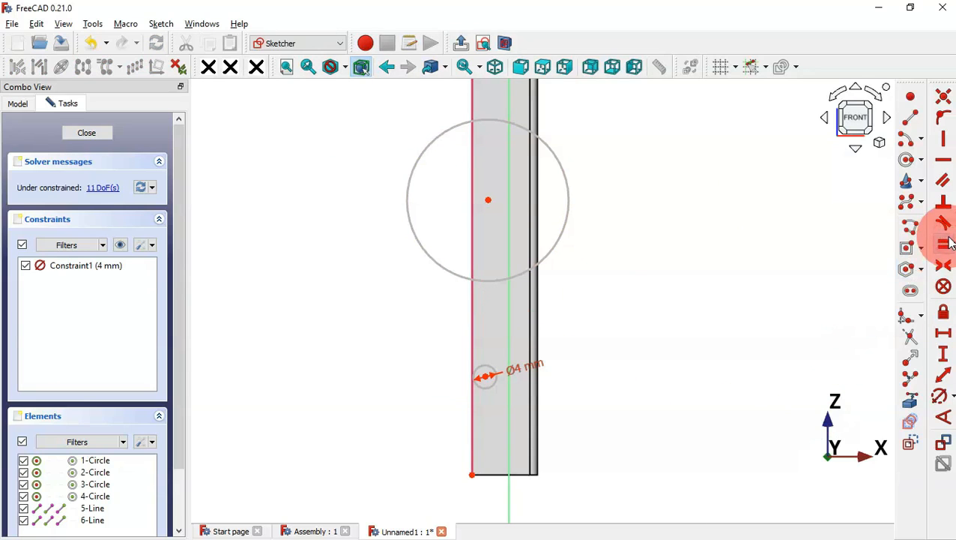
# Constrain all four flange circles to equal size, matching the 4 mm circle on the vertical flange
pyautogui.click(487, 279)
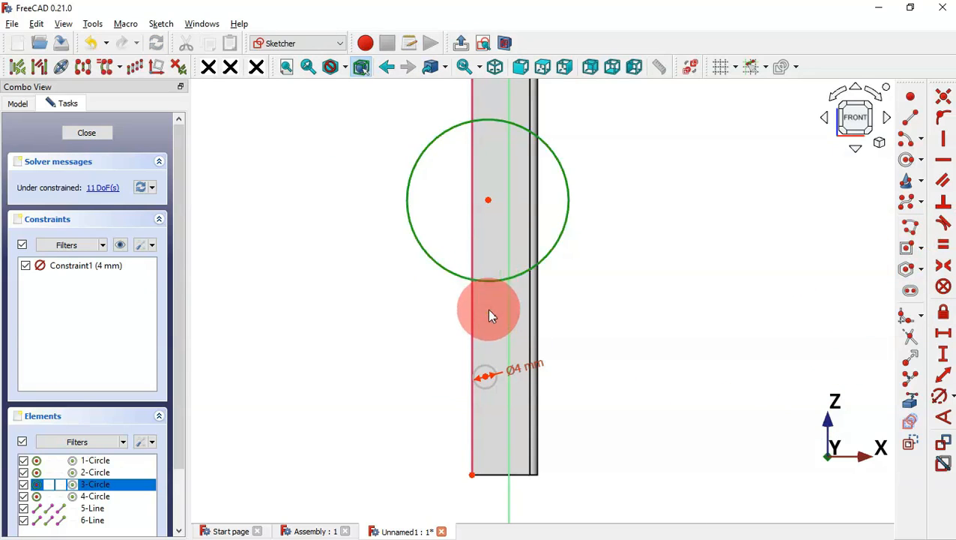
pyautogui.click(488, 372)
pyautogui.scroll(-8, 597, 441)
pyautogui.scroll(5, 513, 277)
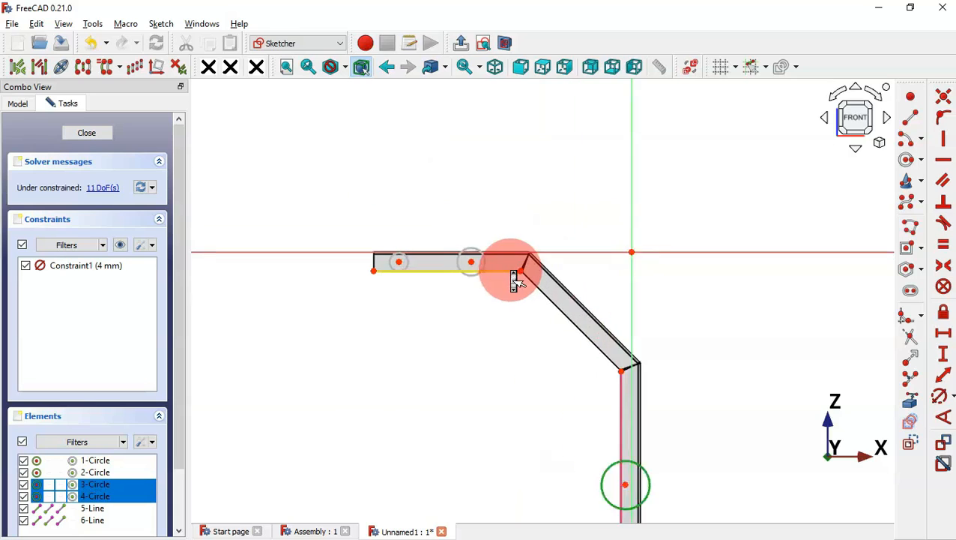
pyautogui.click(472, 251)
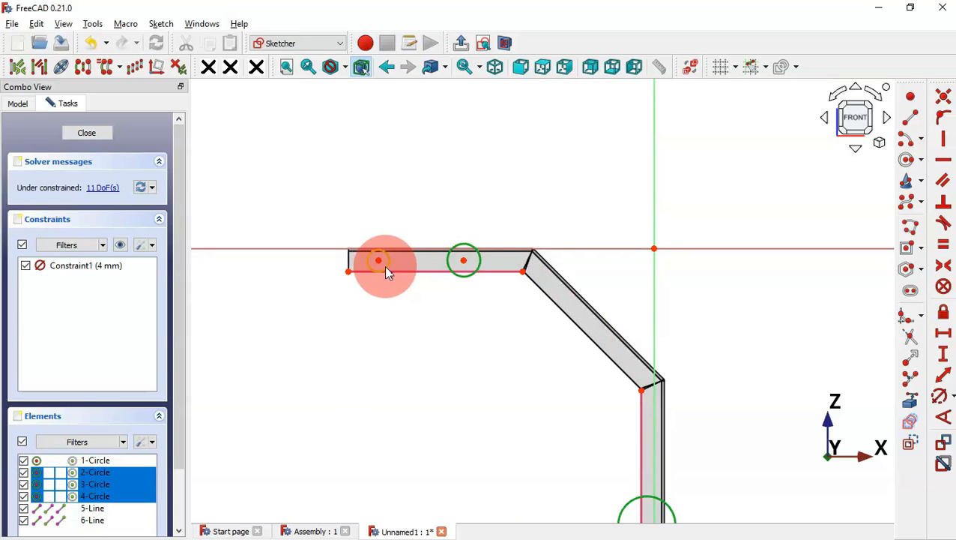
pyautogui.click(380, 263)
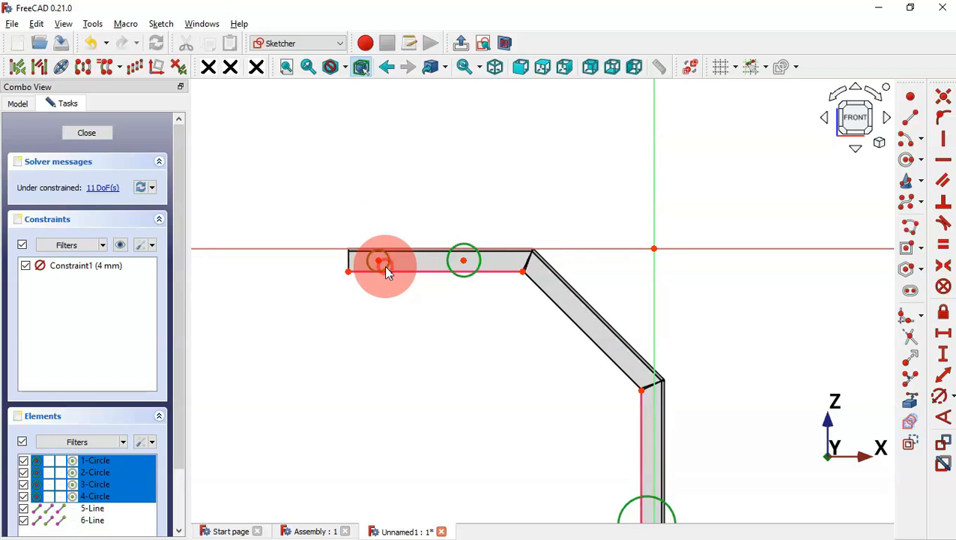
pyautogui.click(937, 248)
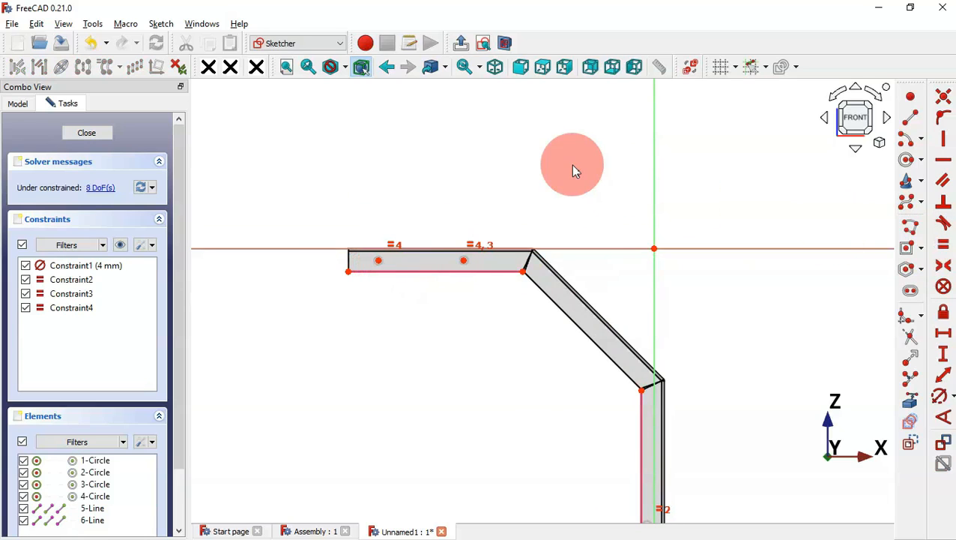
# Align the centres of the vertical flange's two circles with a vertical constraint
pyautogui.scroll(-3, 572, 166)
pyautogui.scroll(5, 636, 429)
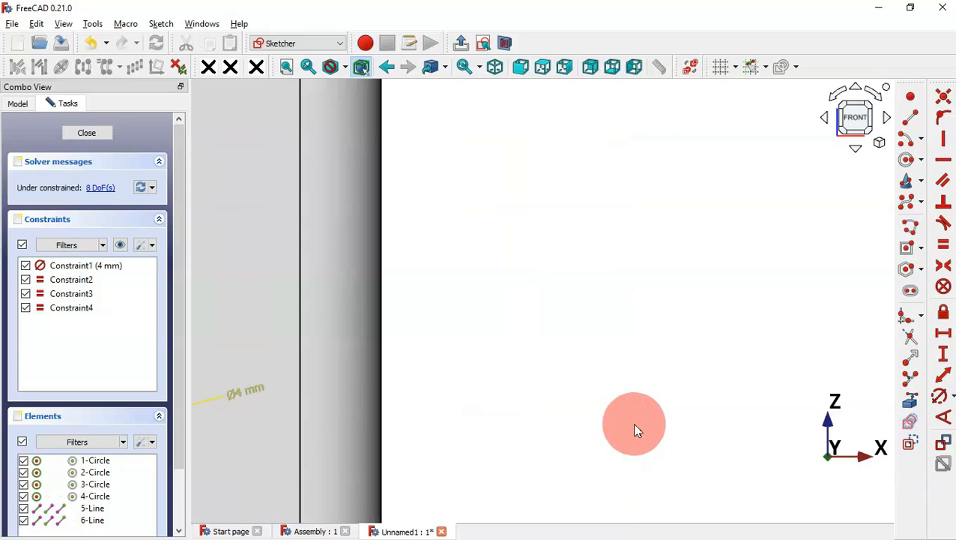
pyautogui.scroll(-4, 635, 429)
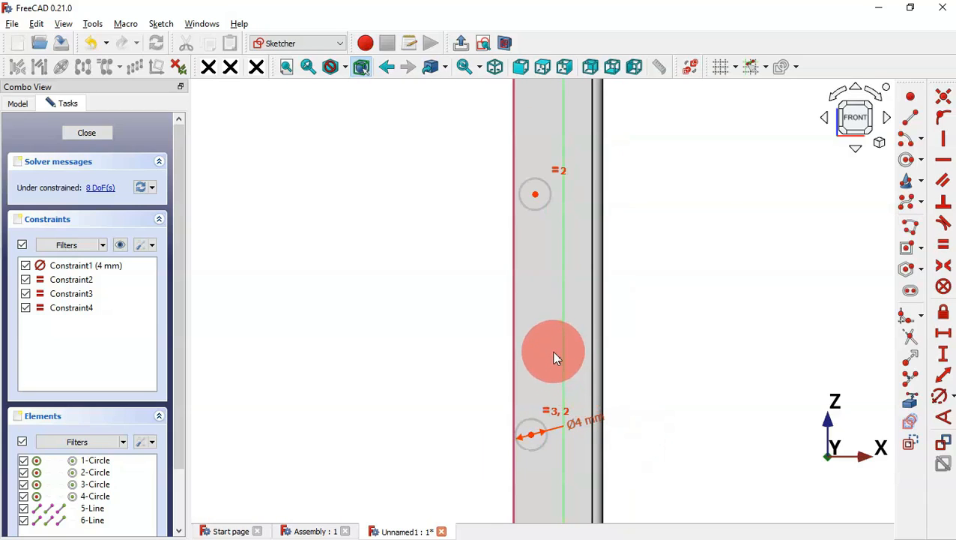
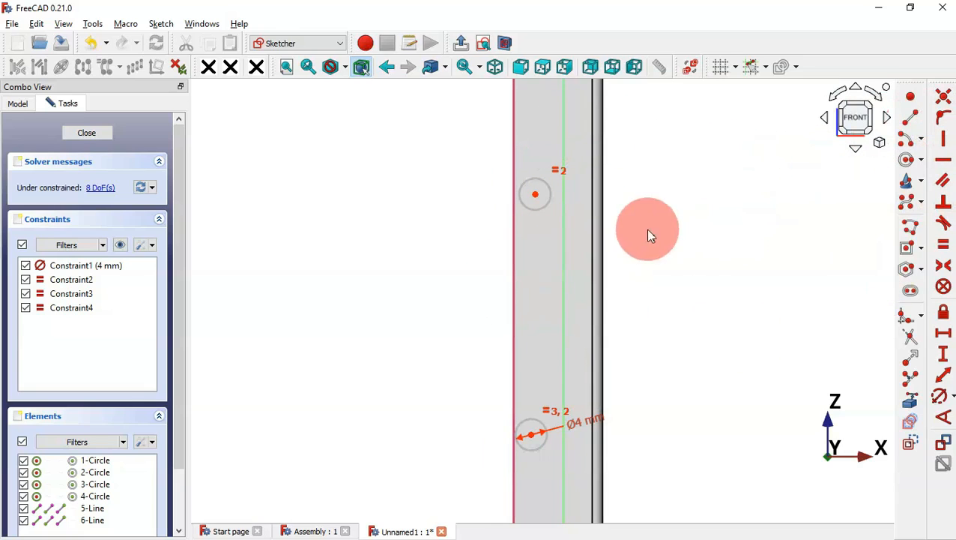
pyautogui.click(944, 141)
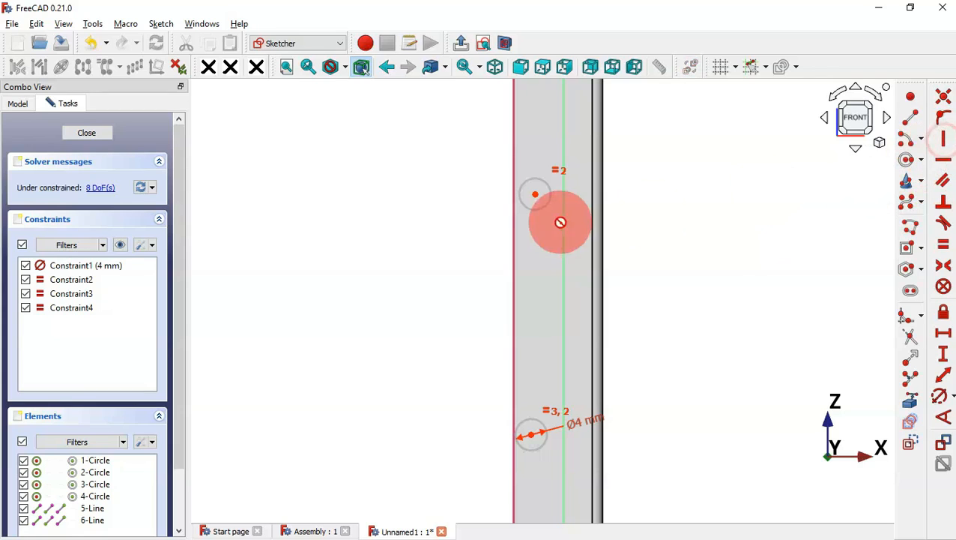
pyautogui.click(535, 194)
pyautogui.click(530, 435)
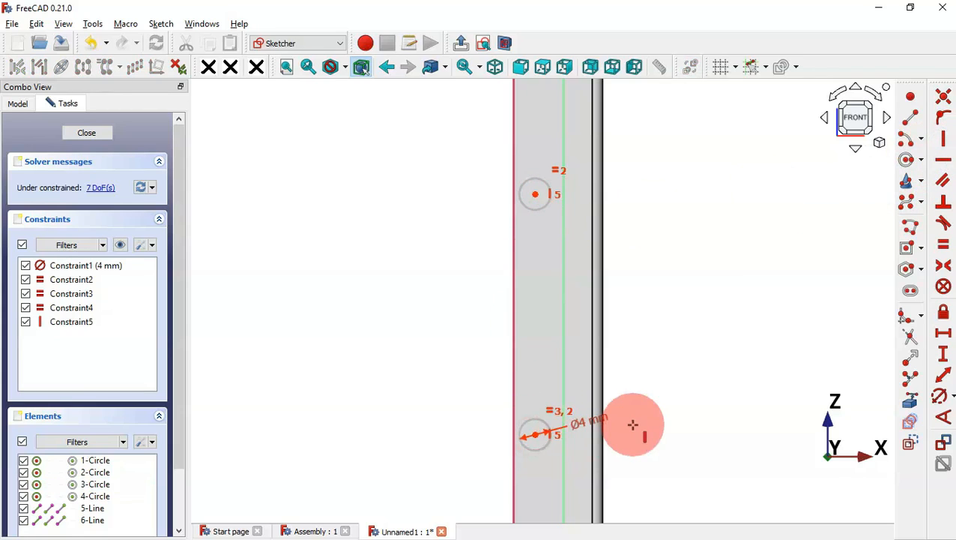
# Align the centres of the top flange's two circles with a horizontal constraint
pyautogui.scroll(-3, 639, 437)
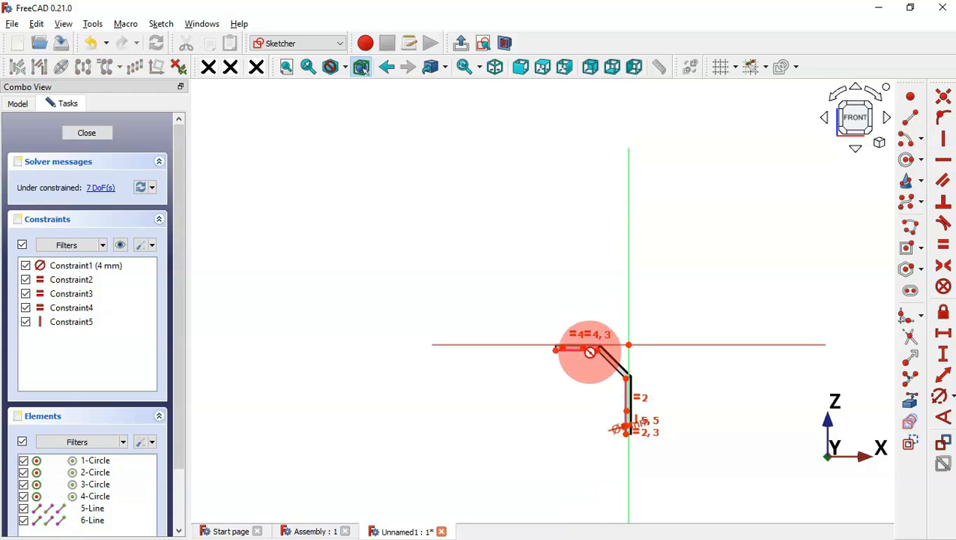
pyautogui.scroll(10, 588, 351)
pyautogui.scroll(-2, 588, 351)
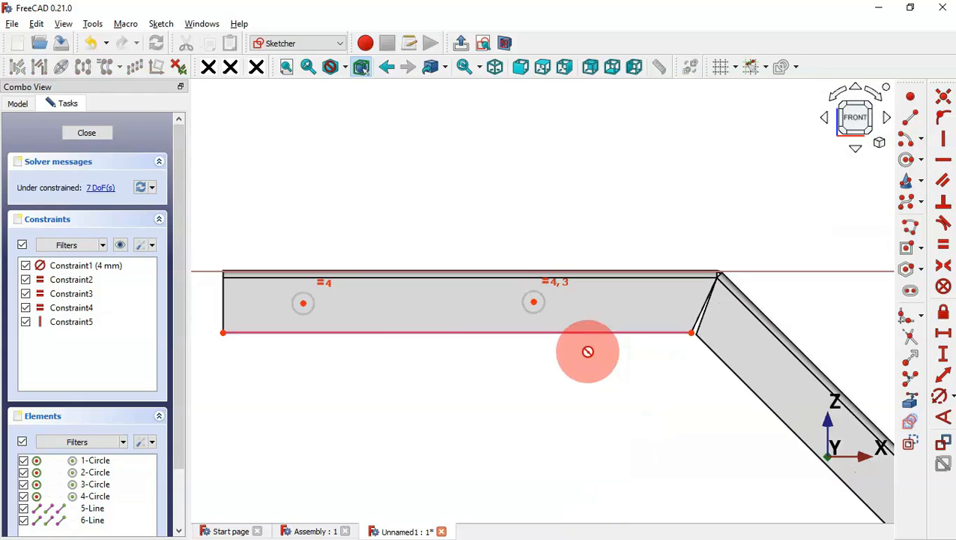
pyautogui.scroll(1, 376, 316)
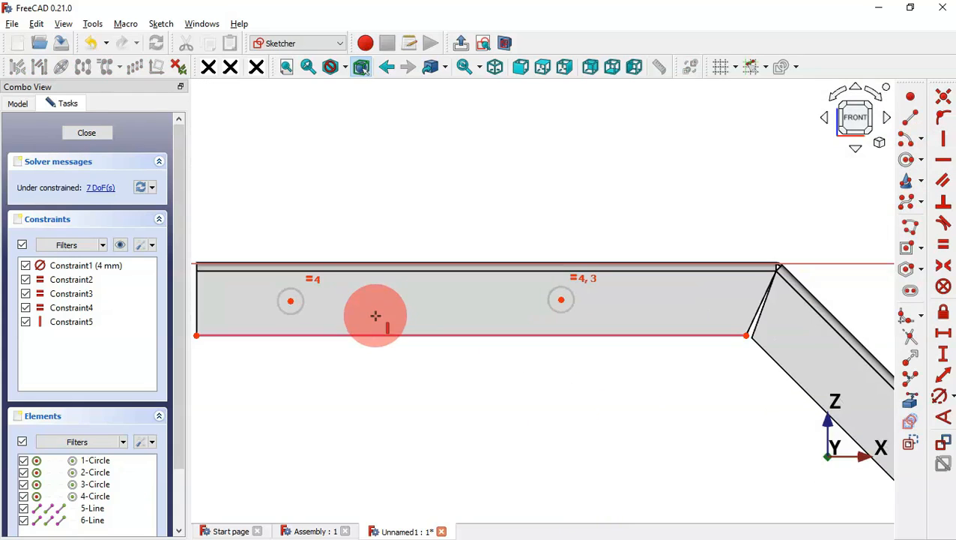
pyautogui.click(938, 167)
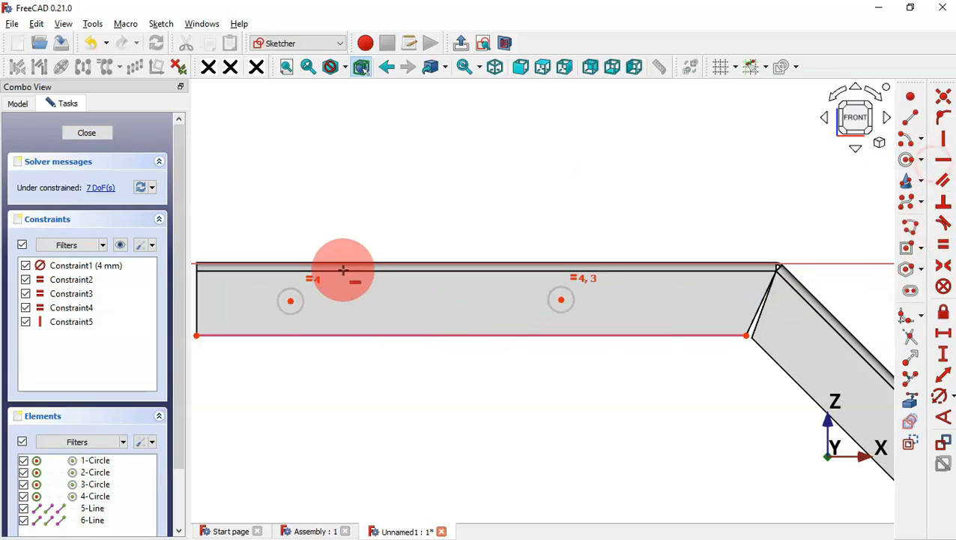
pyautogui.click(290, 300)
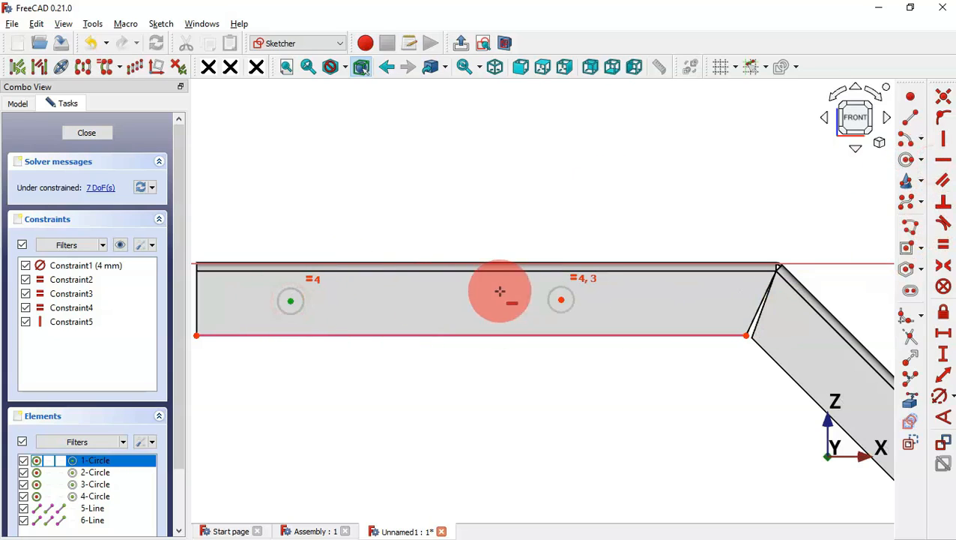
pyautogui.click(562, 302)
# Check the PDF drawing and set the horizontal distance from the top flange's outer lower corner to the nearest circle's centre to 12 mm
pyautogui.scroll(-3, 667, 260)
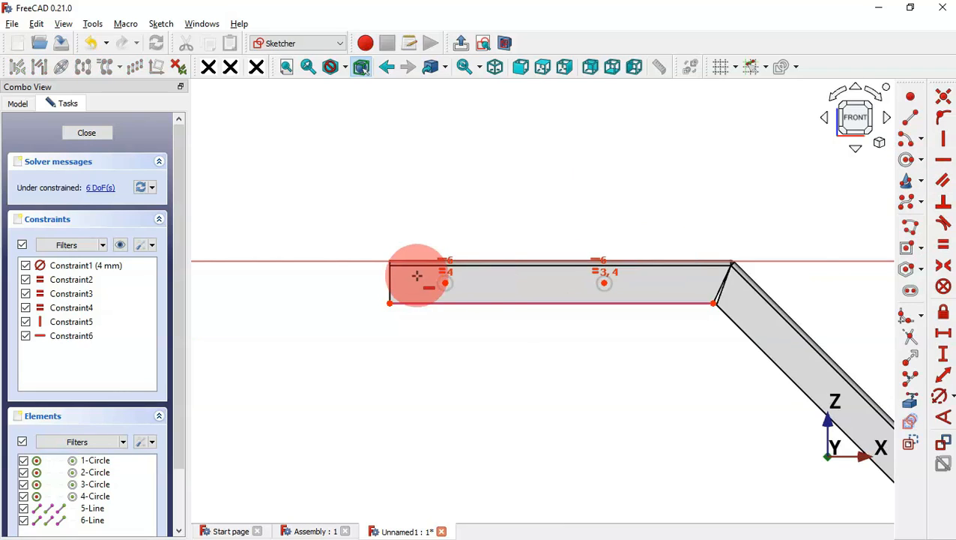
pyautogui.scroll(2, 417, 277)
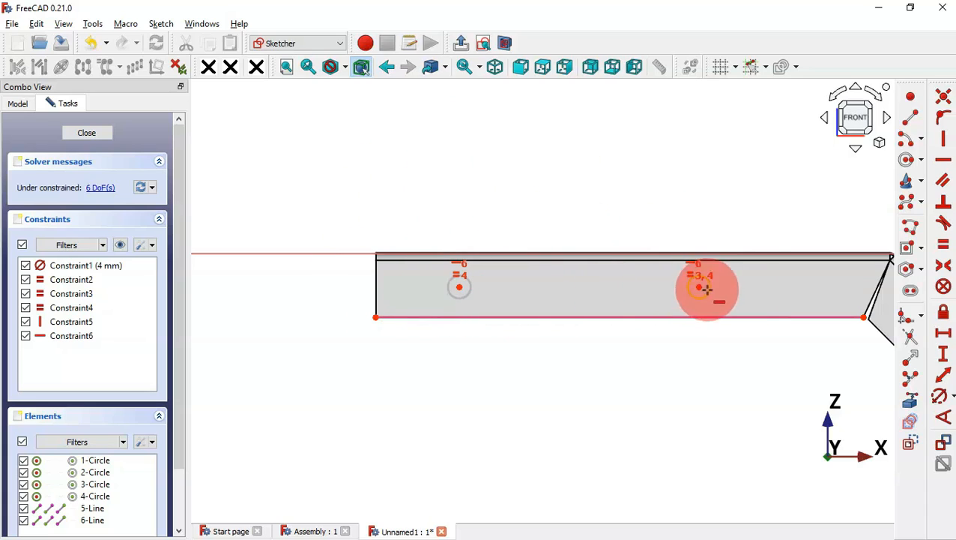
pyautogui.click(944, 335)
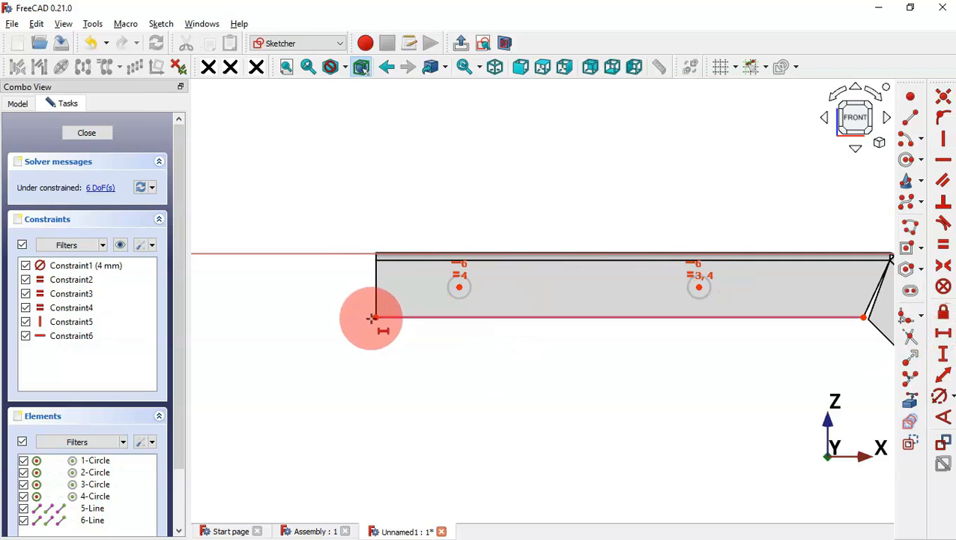
pyautogui.click(376, 318)
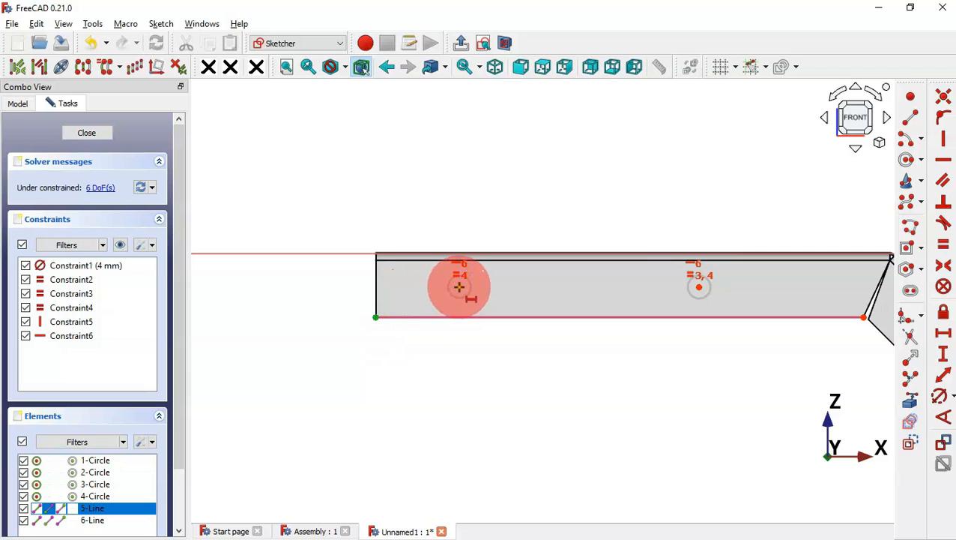
pyautogui.click(459, 286)
pyautogui.hotkey('alt', 'Tab')
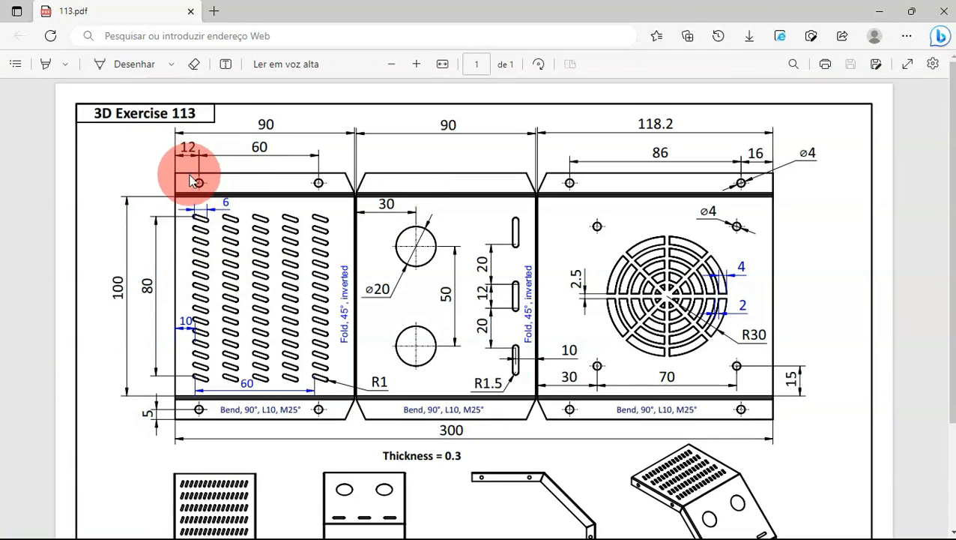
pyautogui.hotkey('alt', 'Tab')
pyautogui.write('12')
pyautogui.press('Return')
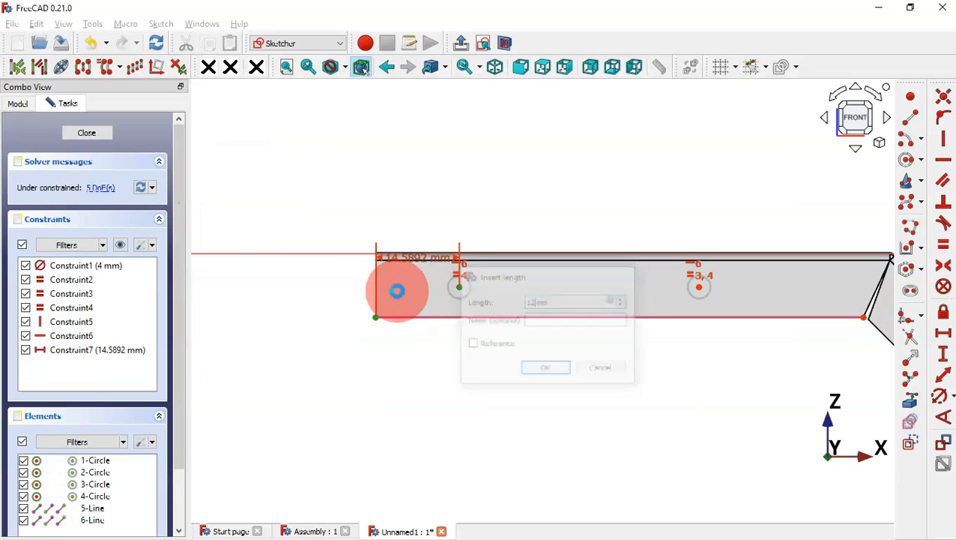
# Check the hole spacing in the PDF drawing and set the horizontal distance between the top flange's circle centres to 60 mm
pyautogui.click(445, 287)
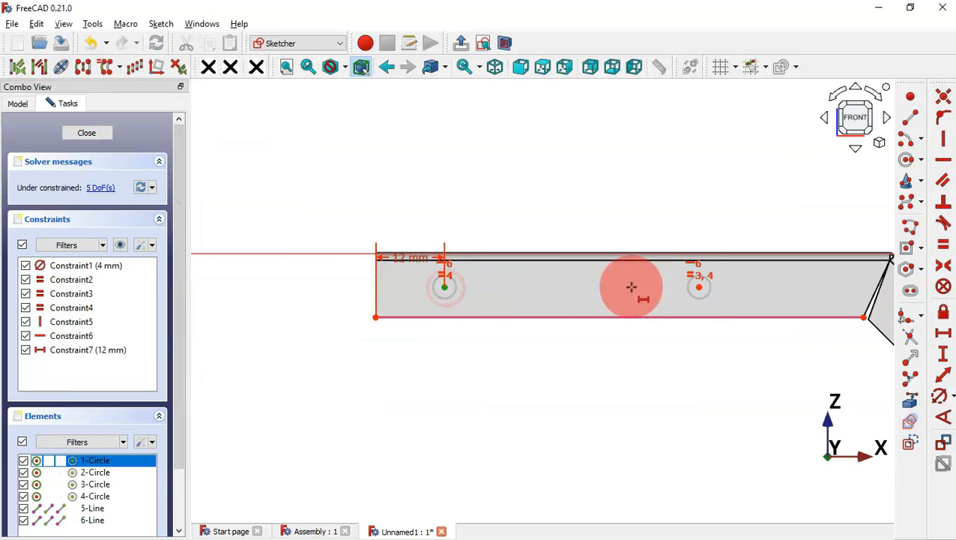
pyautogui.click(700, 286)
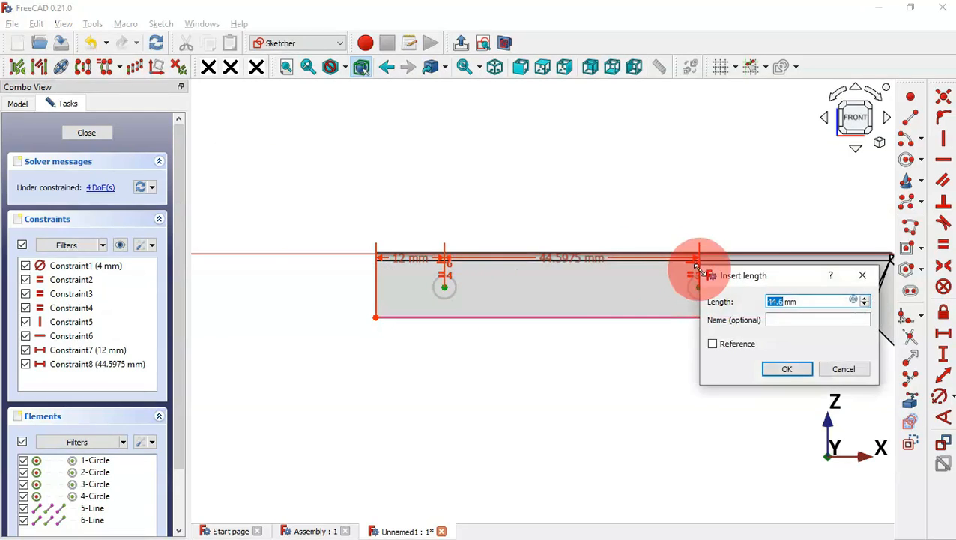
pyautogui.hotkey('alt', 'Tab')
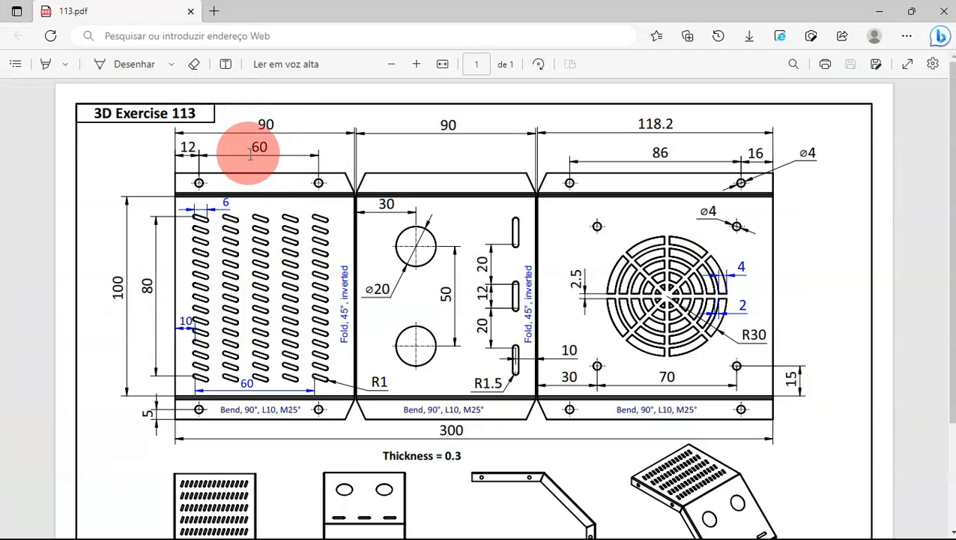
pyautogui.hotkey('alt', 'Tab')
pyautogui.write('60')
pyautogui.press('Return')
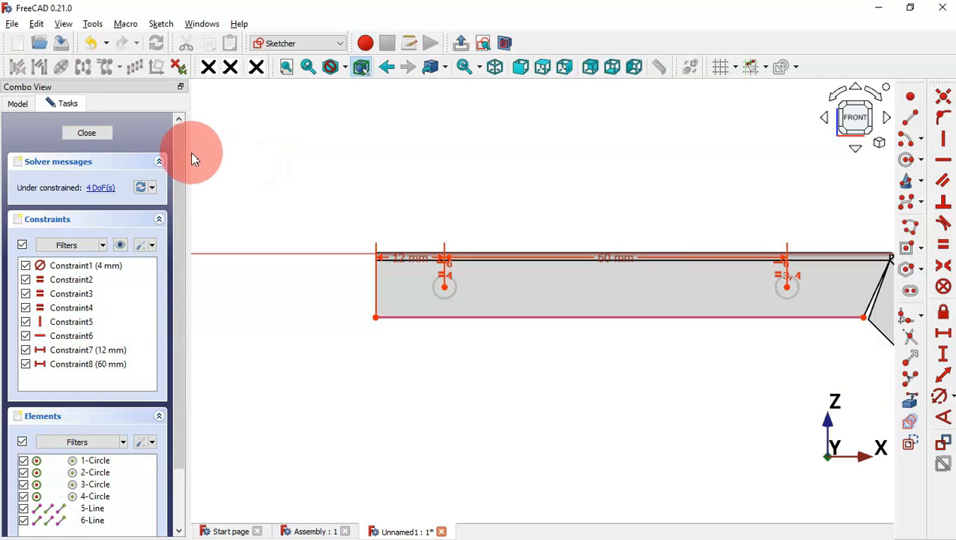
# Check the edge offset in the PDF drawing and set the top flange's outer circle centre 5 mm vertically from the flange's lower edge
pyautogui.click(944, 357)
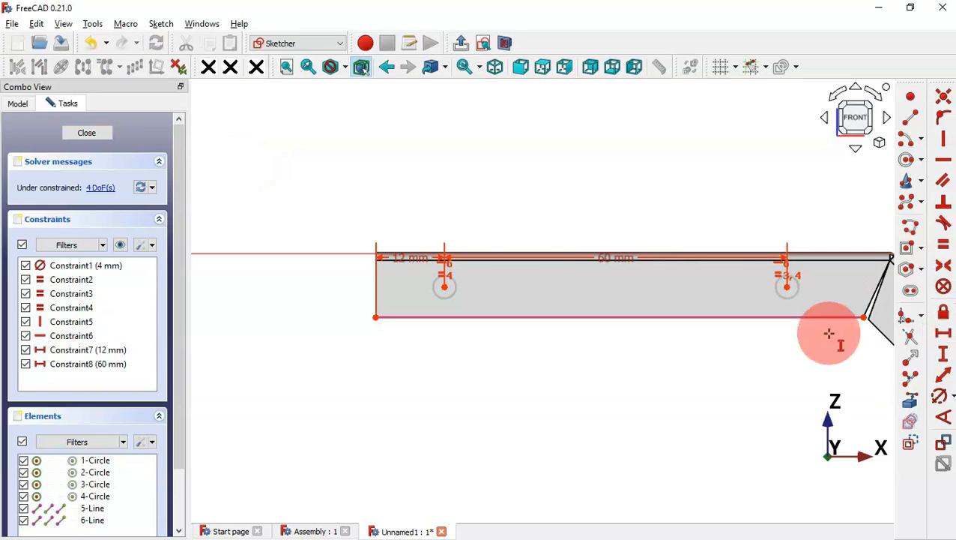
pyautogui.click(442, 285)
pyautogui.click(376, 317)
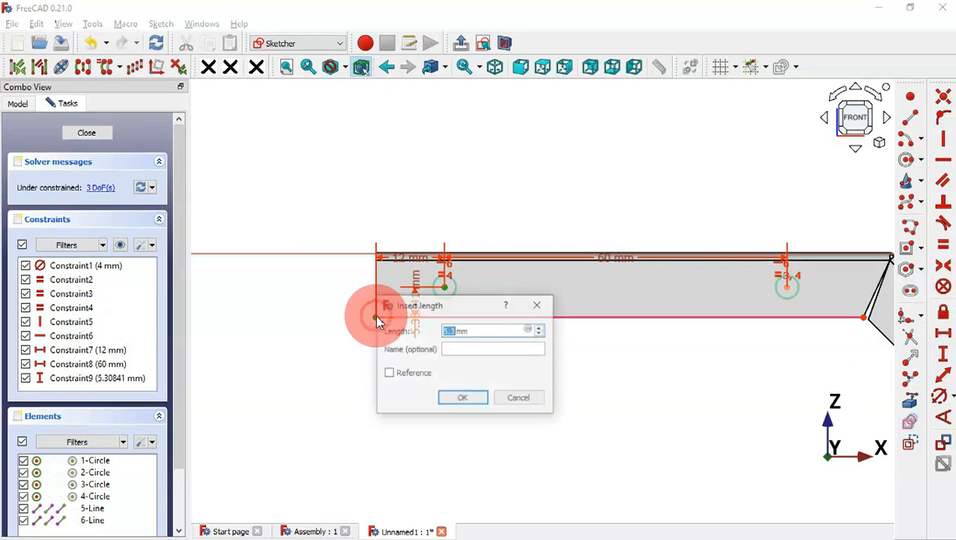
pyautogui.hotkey('alt', 'Tab')
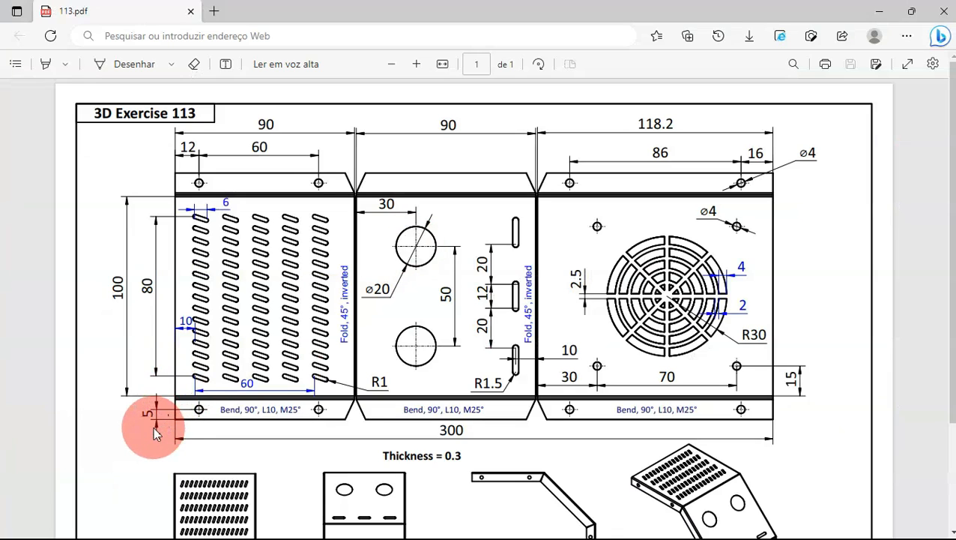
pyautogui.hotkey('ctrl', '+')
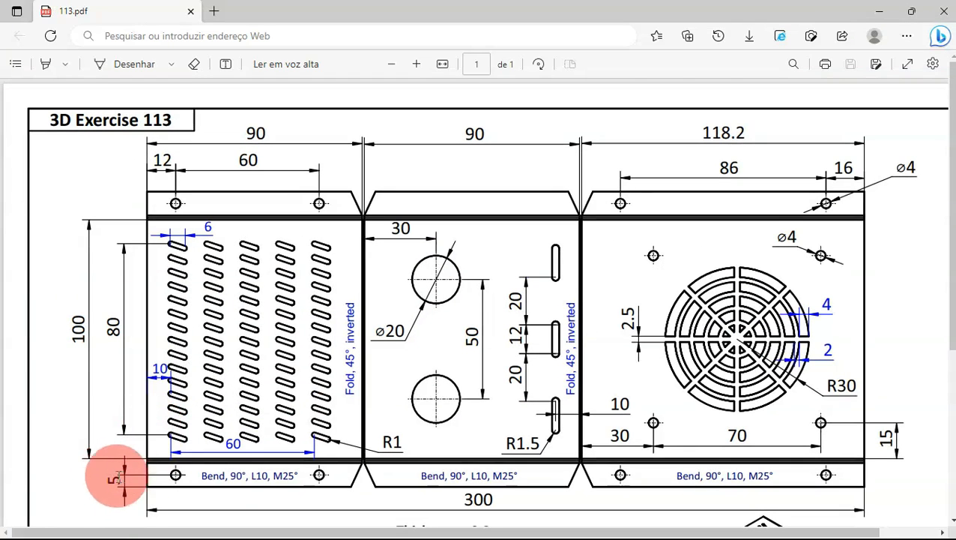
pyautogui.hotkey('alt', 'Tab')
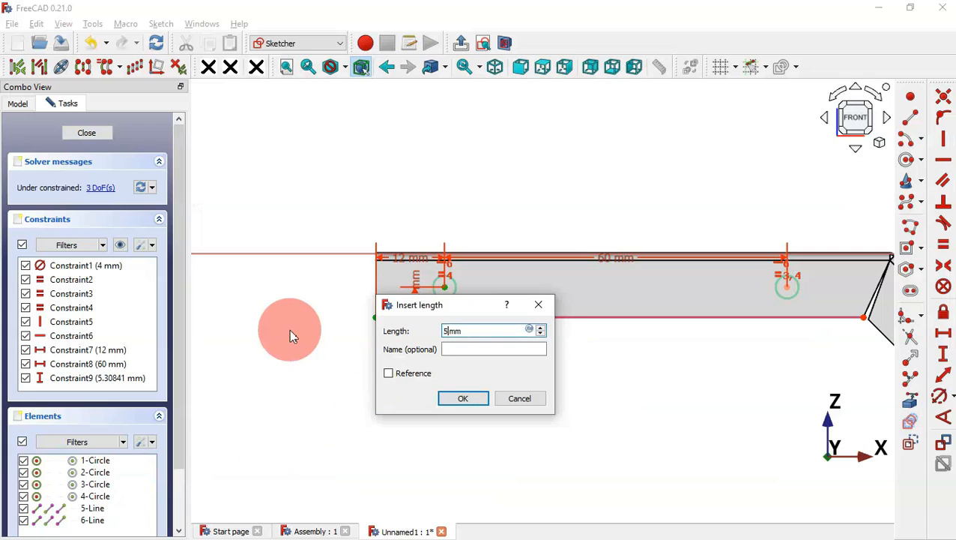
pyautogui.write('5')
pyautogui.press('Return')
# Set the vertical distance from the vertical flange's lower inner corner to its lower circle's centre to 16 mm
pyautogui.scroll(-3, 361, 154)
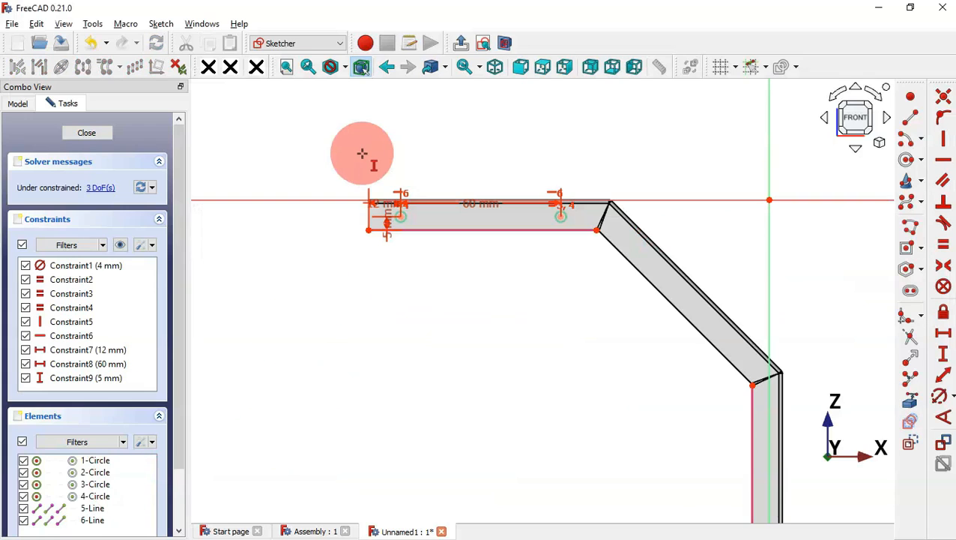
pyautogui.scroll(-2, 388, 146)
pyautogui.scroll(-2, 648, 279)
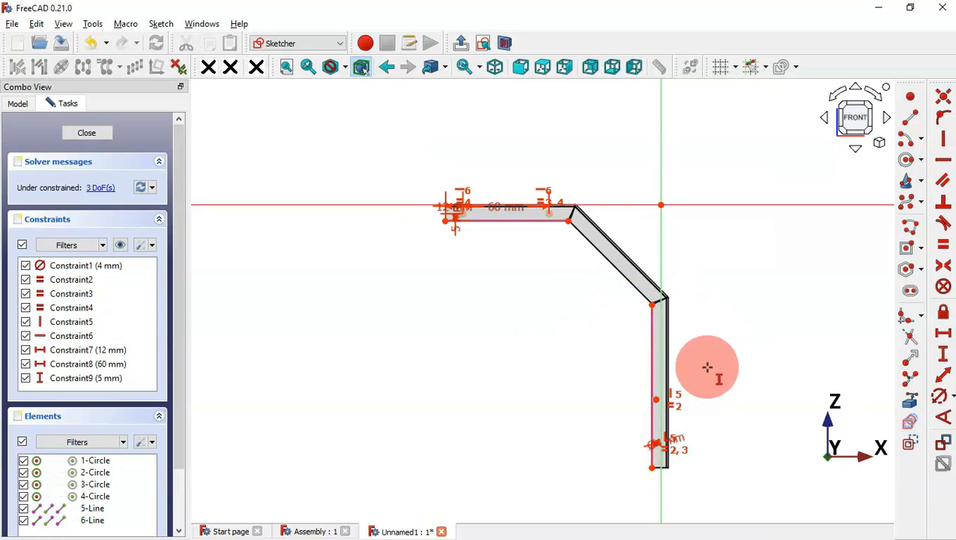
pyautogui.scroll(3, 687, 468)
pyautogui.scroll(3, 666, 387)
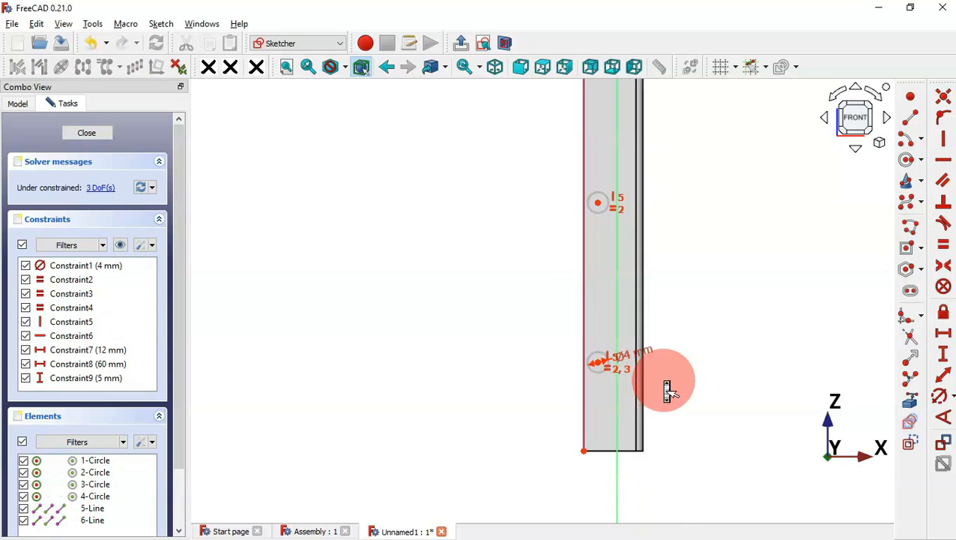
pyautogui.click(601, 362)
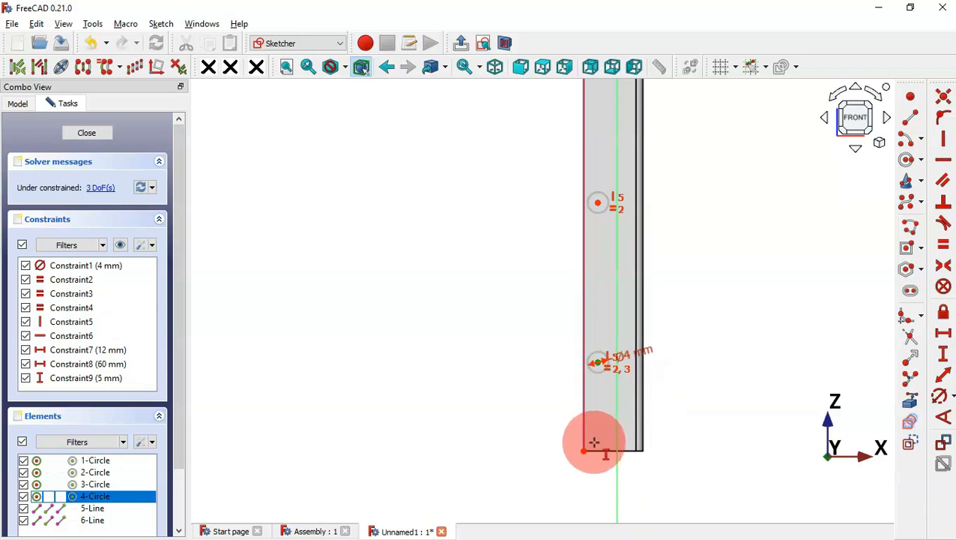
pyautogui.click(704, 388)
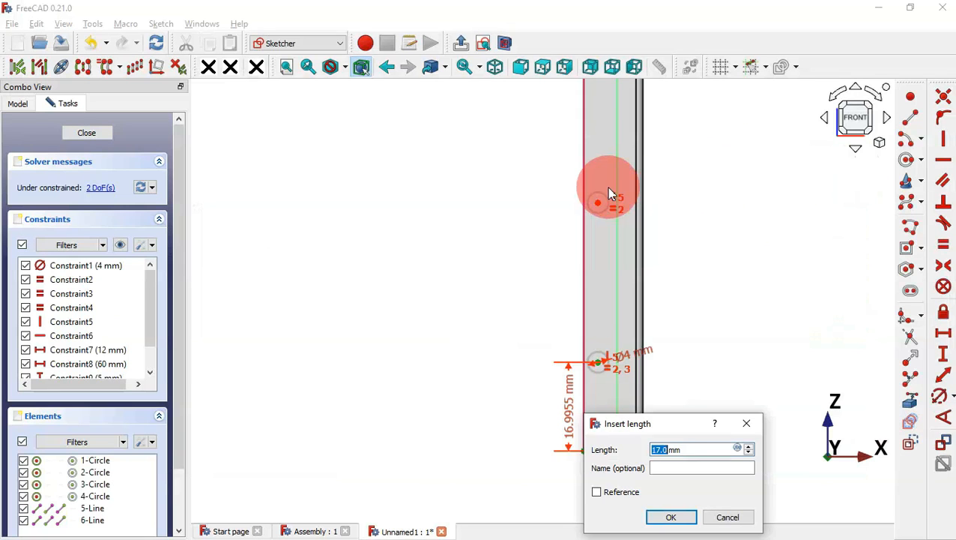
pyautogui.write('16')
pyautogui.press('Return')
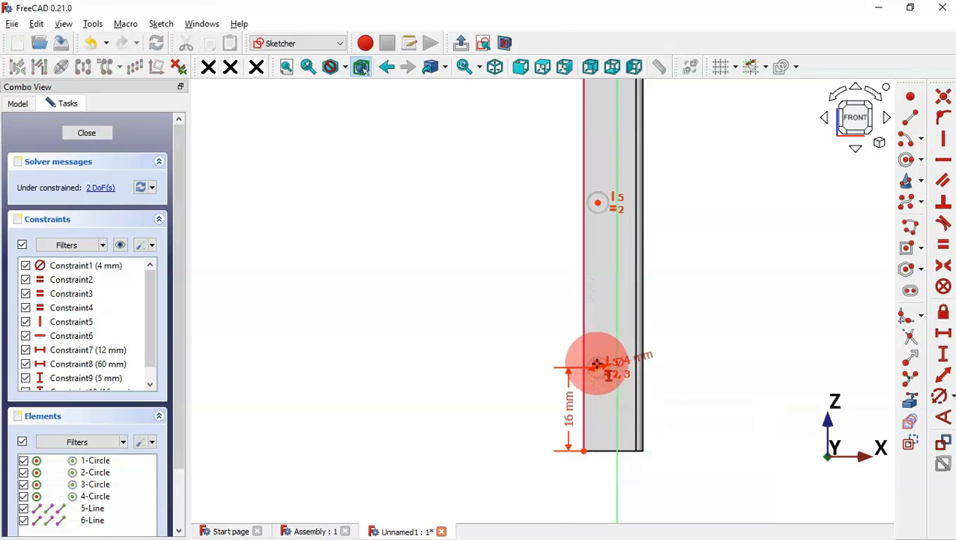
# Check the hole spacing in the PDF drawing and set the vertical distance between the vertical flange's circle centres to 86 mm
pyautogui.click(598, 202)
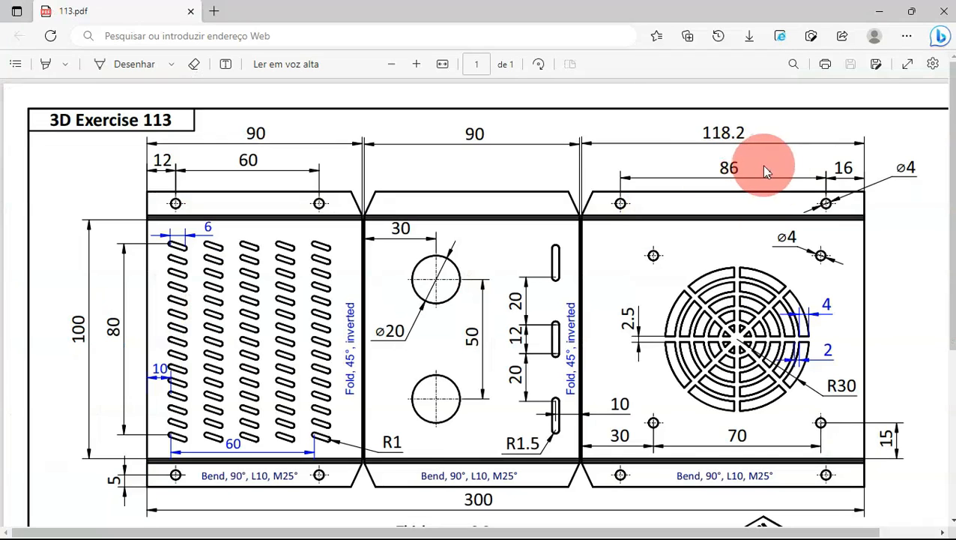
pyautogui.hotkey('alt', 'Tab')
pyautogui.write('8')
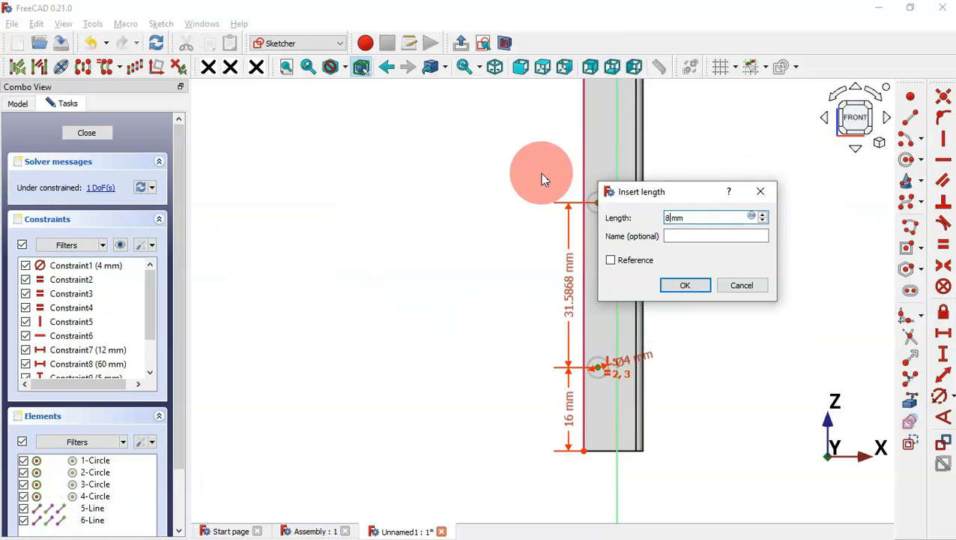
pyautogui.write('6')
pyautogui.press('Return')
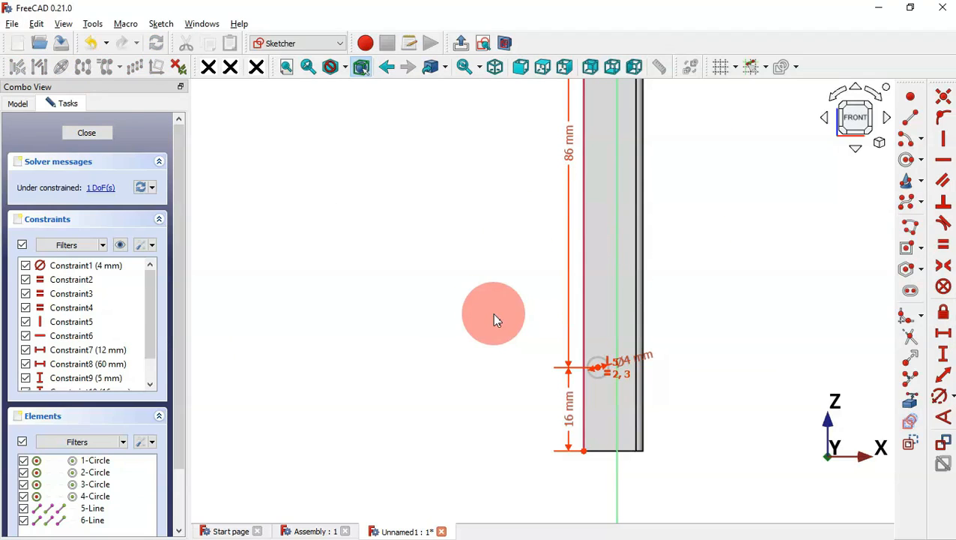
# Check the edge offset in the PDF drawing, set the lower circle's centre 5 mm horizontally from the vertical flange's inner corner, and close the sketch
pyautogui.click(604, 372)
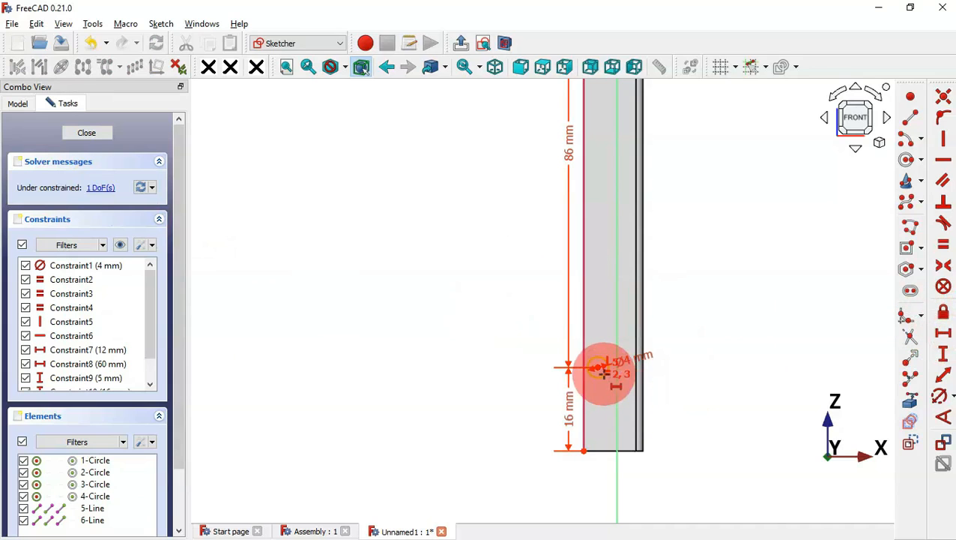
pyautogui.click(585, 452)
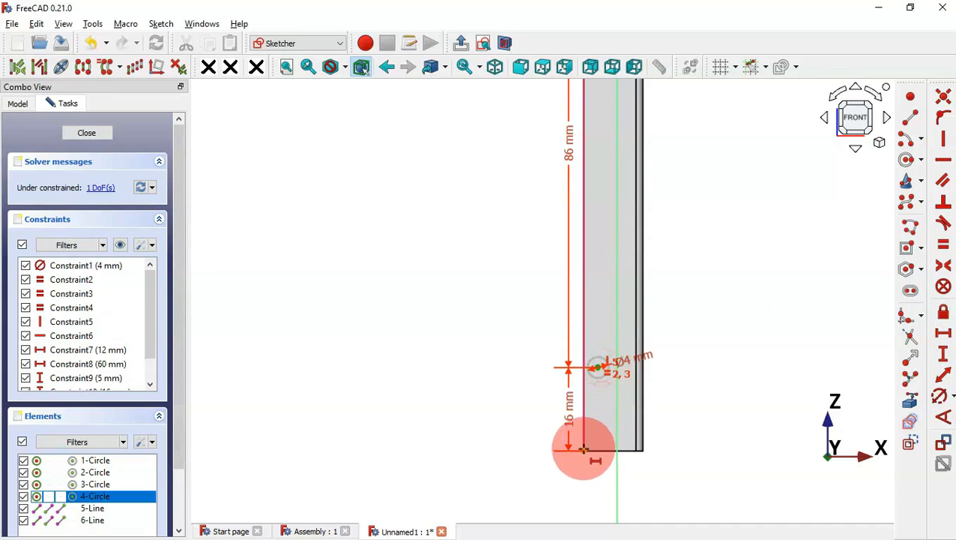
pyautogui.hotkey('alt', 'Tab')
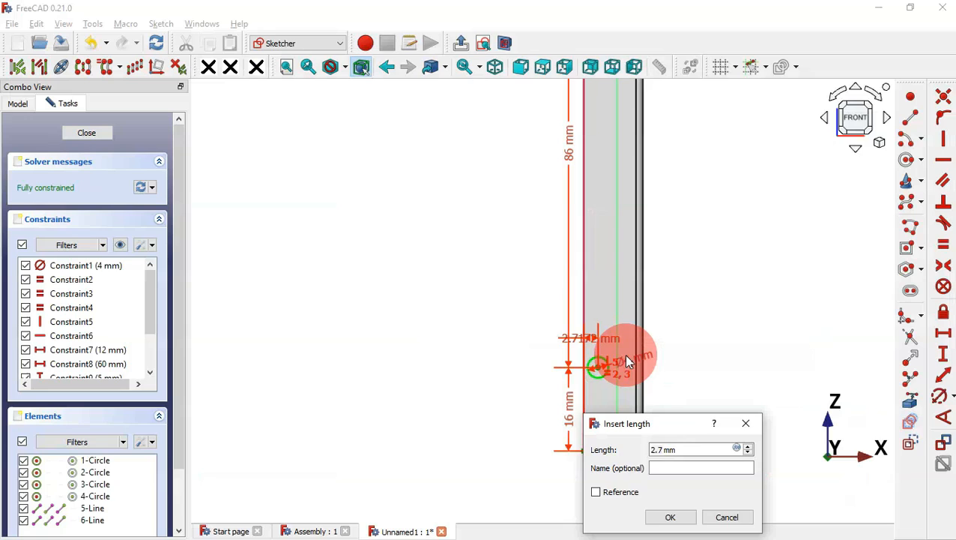
pyautogui.hotkey('alt', 'Tab')
pyautogui.write('5')
pyautogui.press('Return')
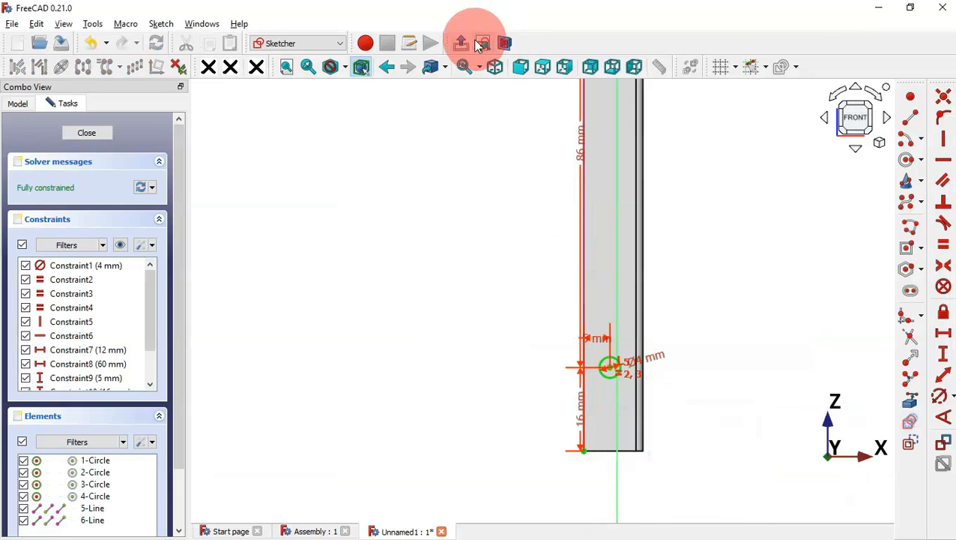
pyautogui.click(467, 44)
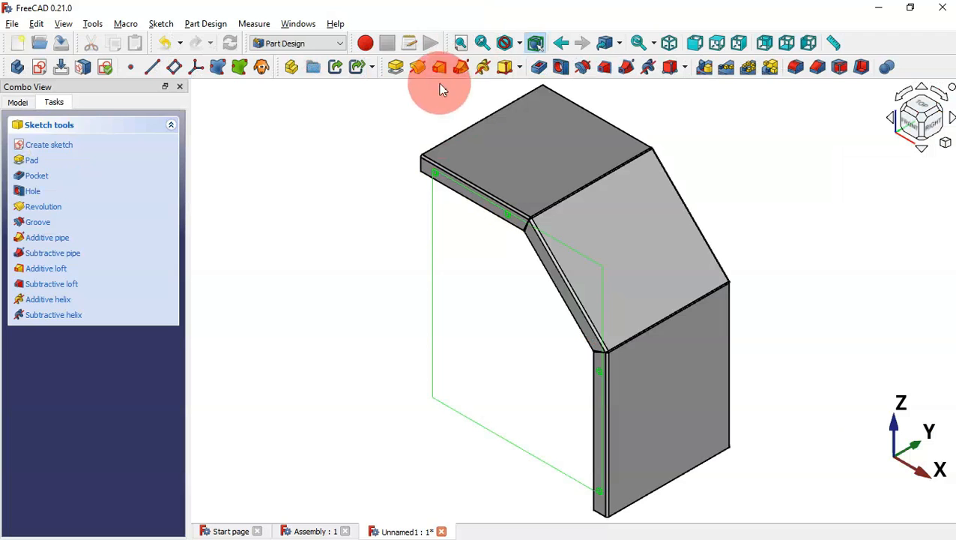
# Pocket the four-circle sketch with type Through all so the holes cut both the front and rear flanges
pyautogui.click(546, 67)
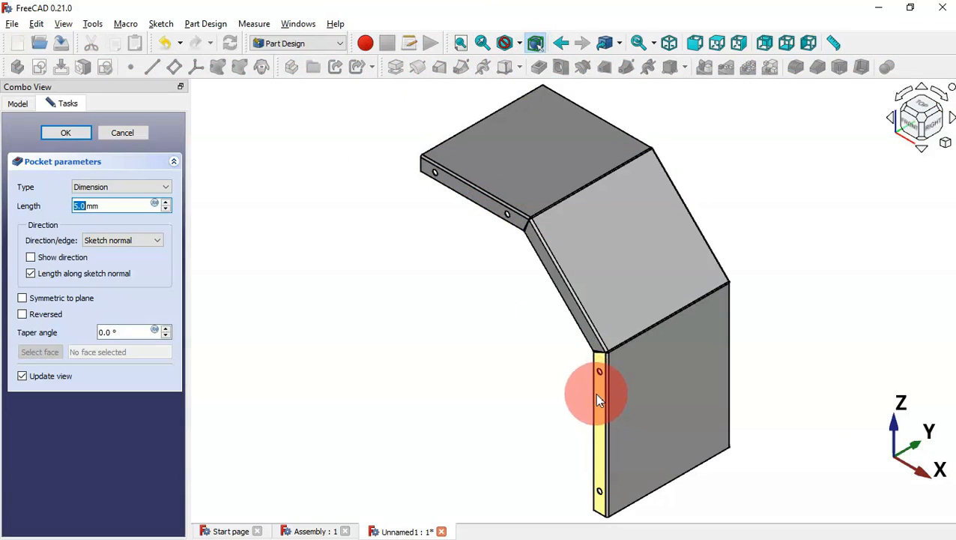
pyautogui.moveTo(809, 371); pyautogui.dragTo(523, 371, button='middle')
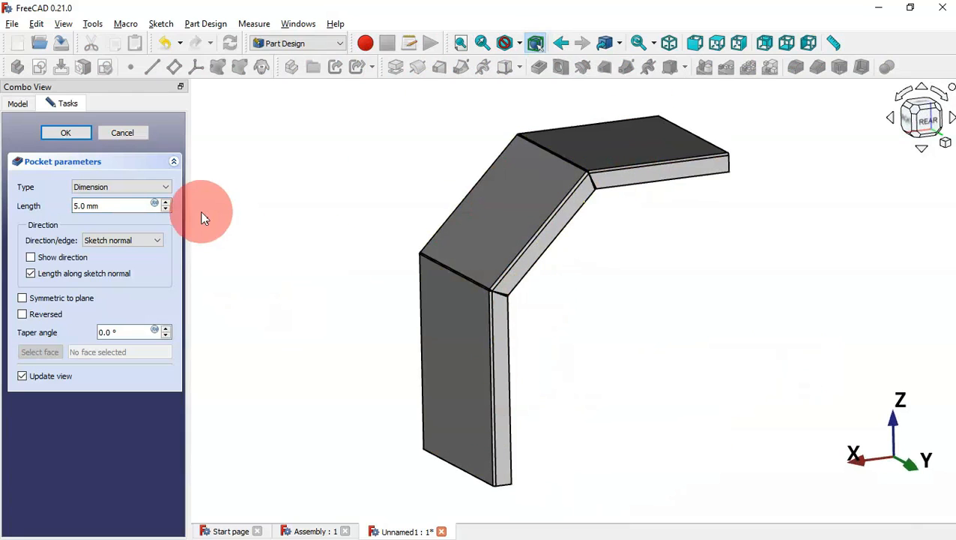
pyautogui.click(160, 187)
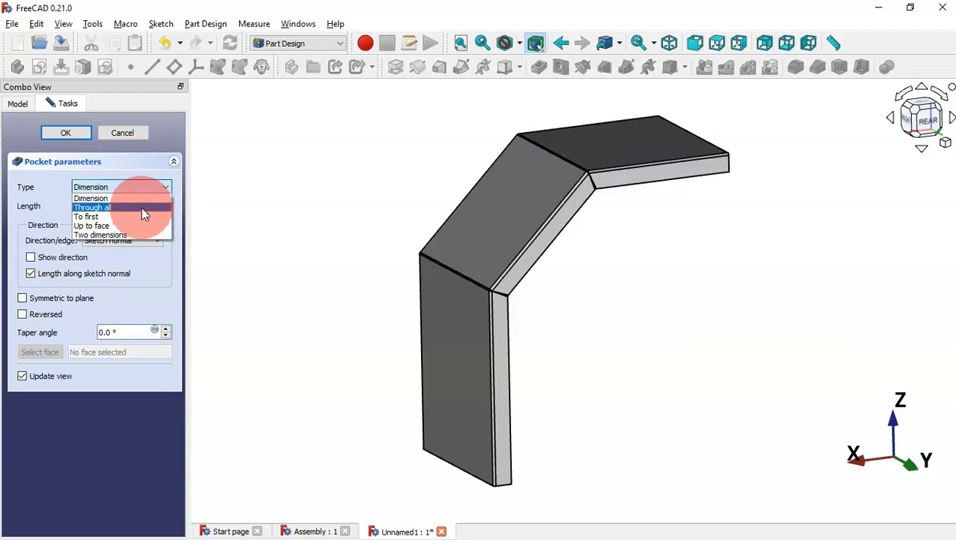
pyautogui.click(141, 207)
pyautogui.click(411, 185)
pyautogui.click(65, 133)
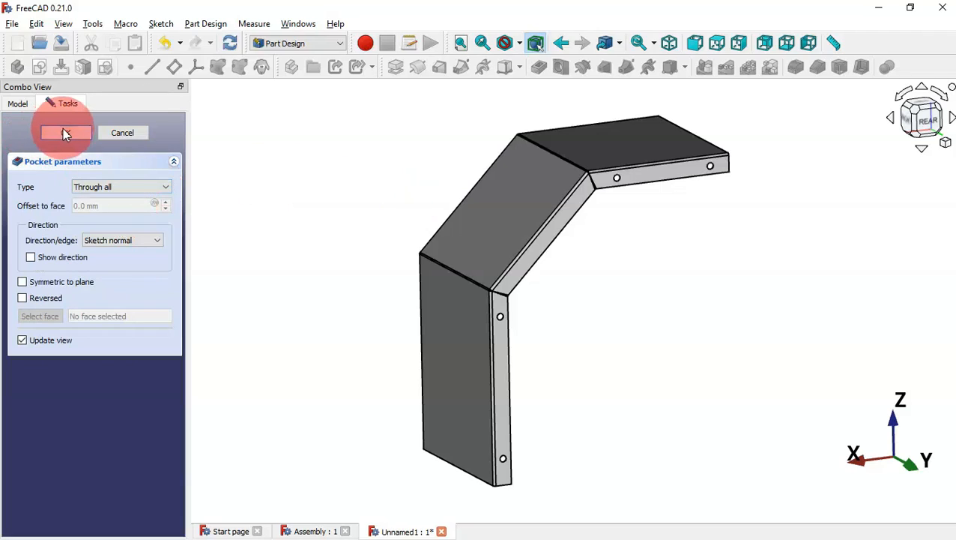
# Start a new sketch on the horizontal top face of the folded panel, after checking the 113.pdf drawing
pyautogui.press('0')
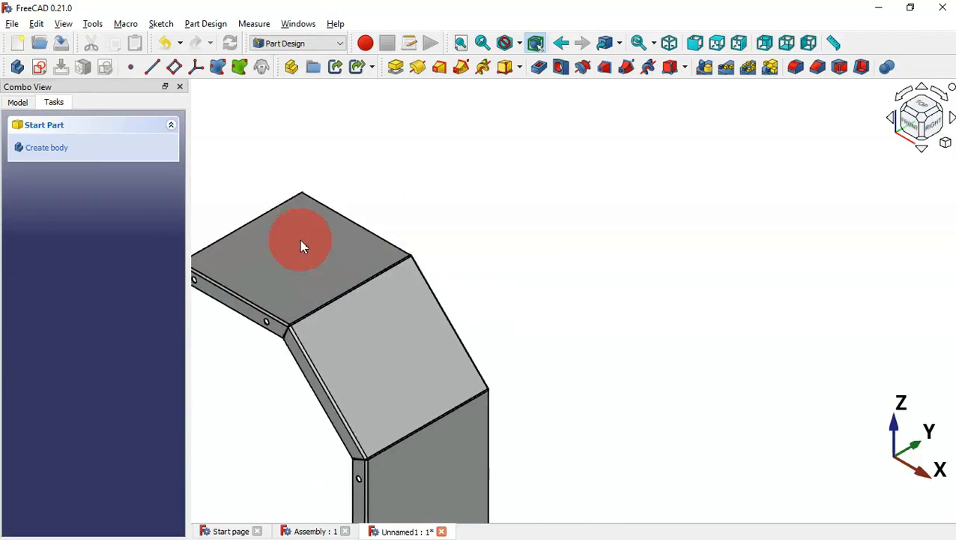
pyautogui.hotkey('alt', 'Tab')
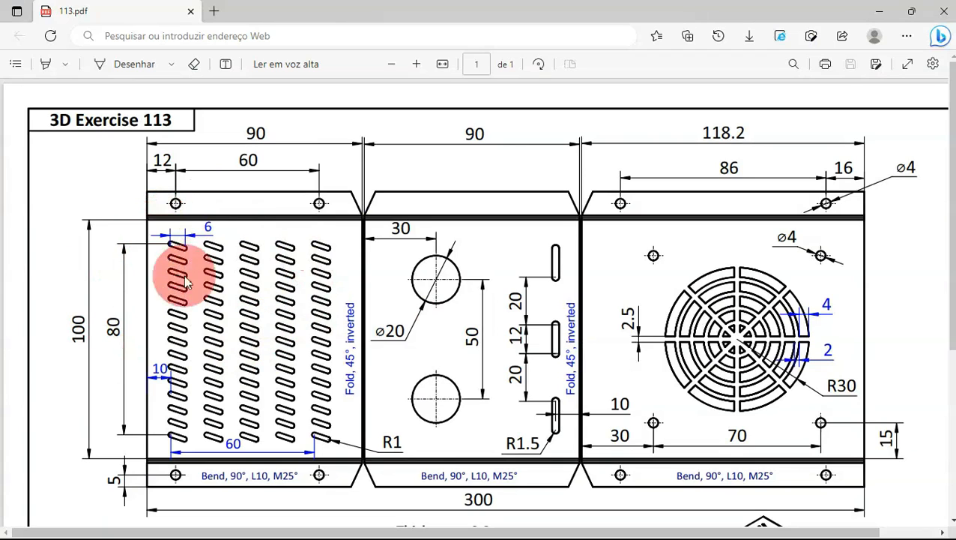
pyautogui.hotkey('alt', 'Tab')
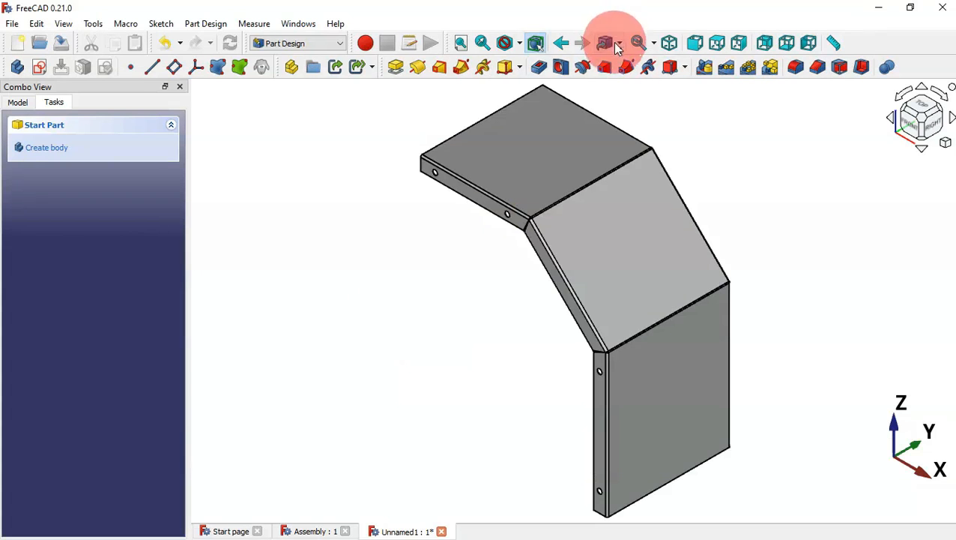
pyautogui.click(553, 171)
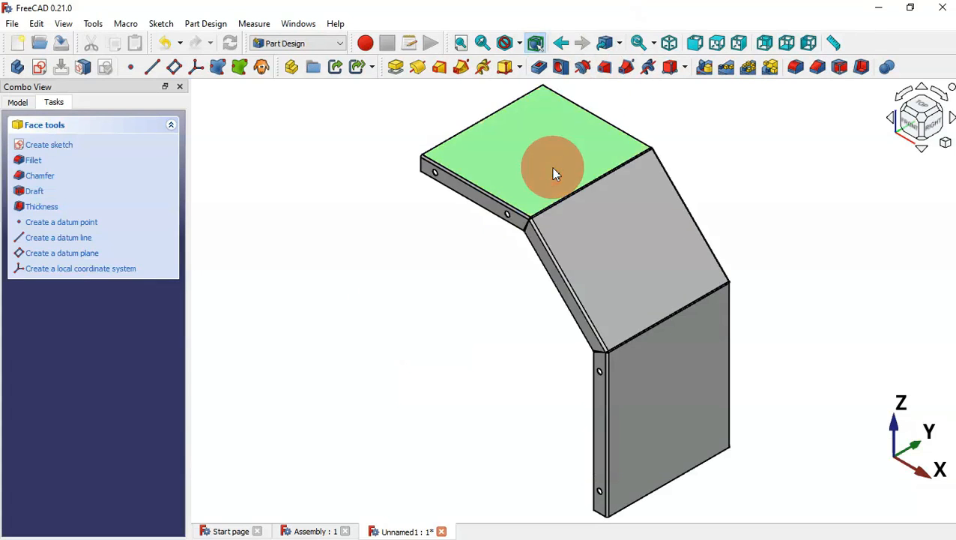
pyautogui.click(46, 66)
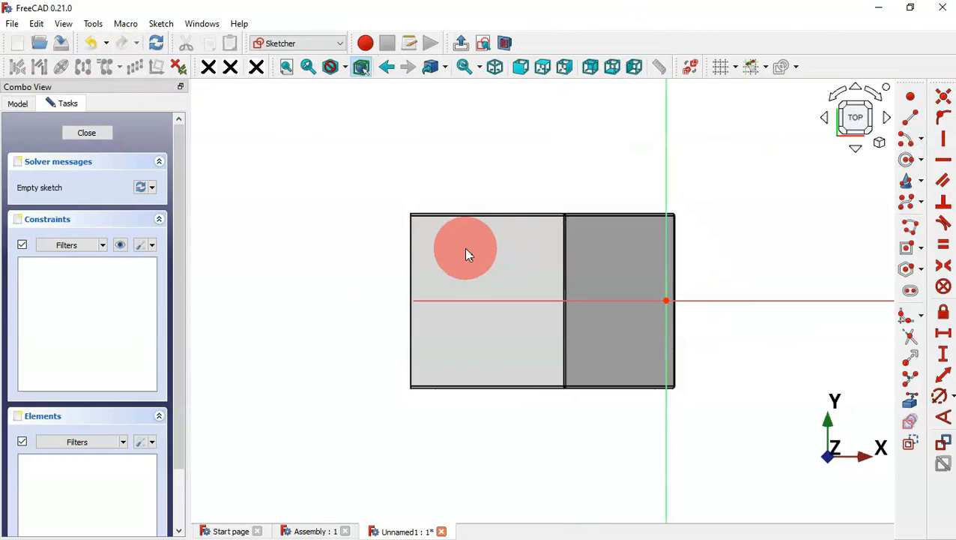
# Bring the free end edge of the top face into the sketch as external geometry
pyautogui.scroll(3, 466, 249)
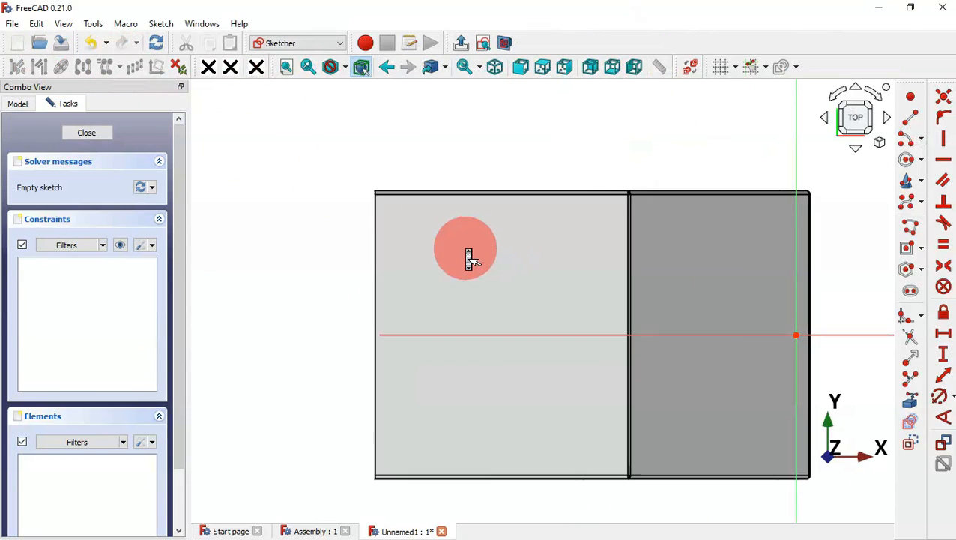
pyautogui.click(911, 403)
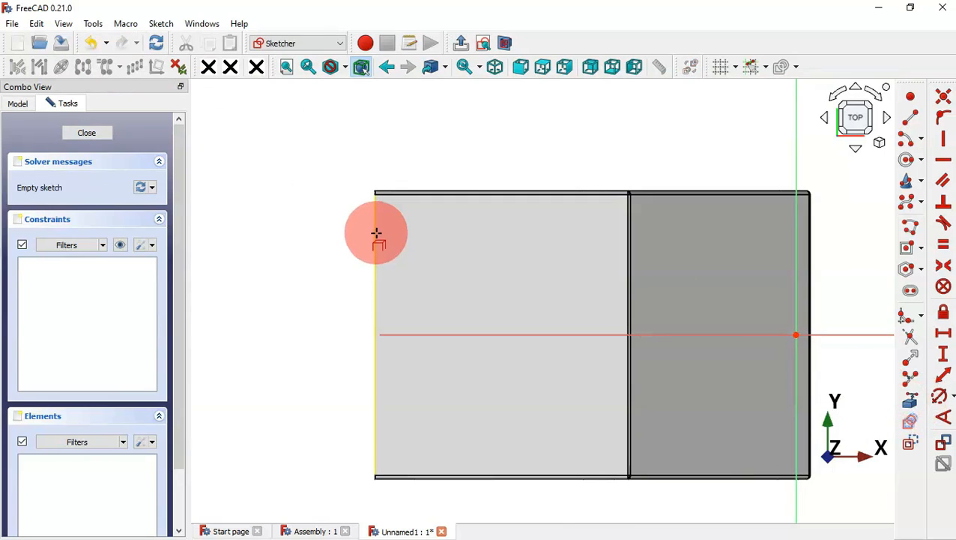
pyautogui.click(375, 232)
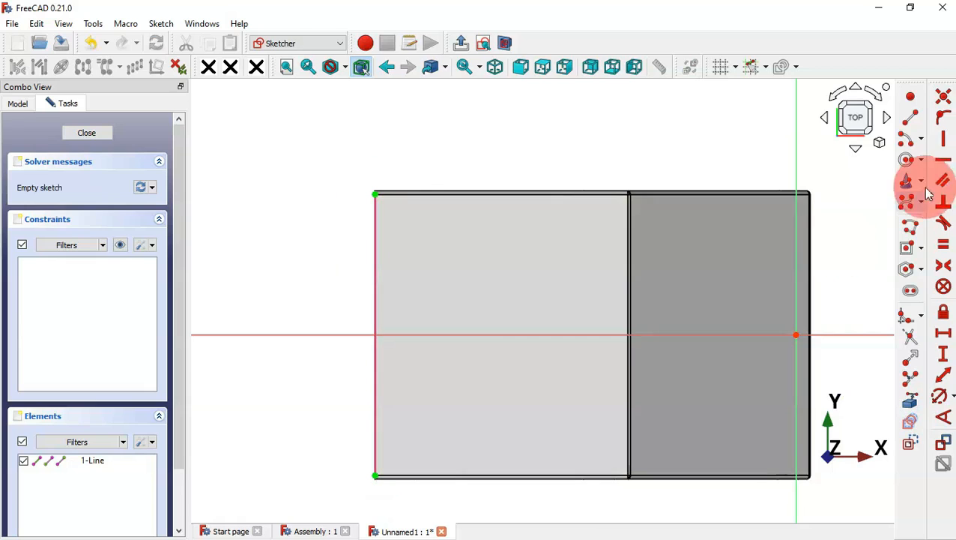
# Sketch a slanted slot near the face's outer corner, with arc centres at about (-137, 36) and (-112, 26) mm
pyautogui.click(910, 291)
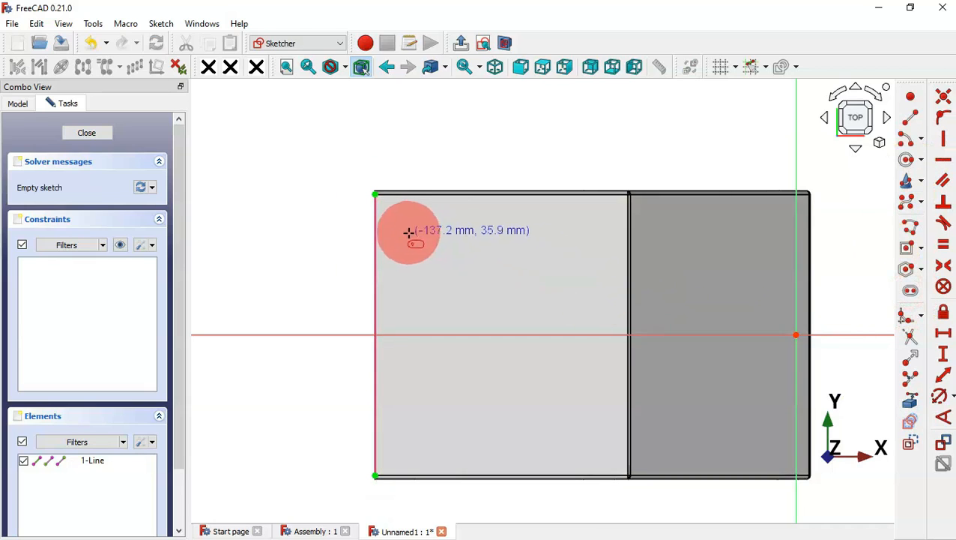
pyautogui.moveTo(412, 232); pyautogui.dragTo(482, 260)
pyautogui.click(482, 261)
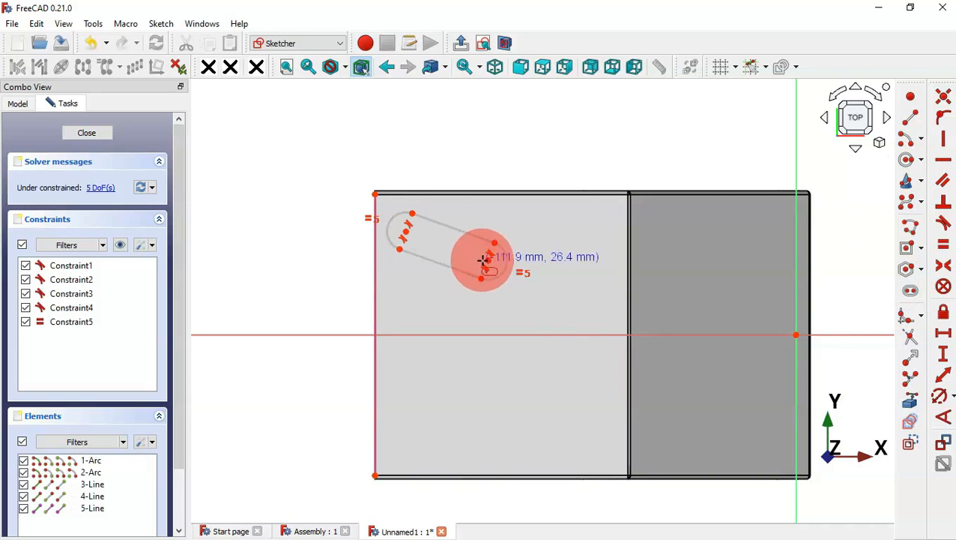
# Apply a horizontal constraint between the lower endpoint of the slot's left arc and the upper endpoint of its right arc
pyautogui.scroll(5, 448, 235)
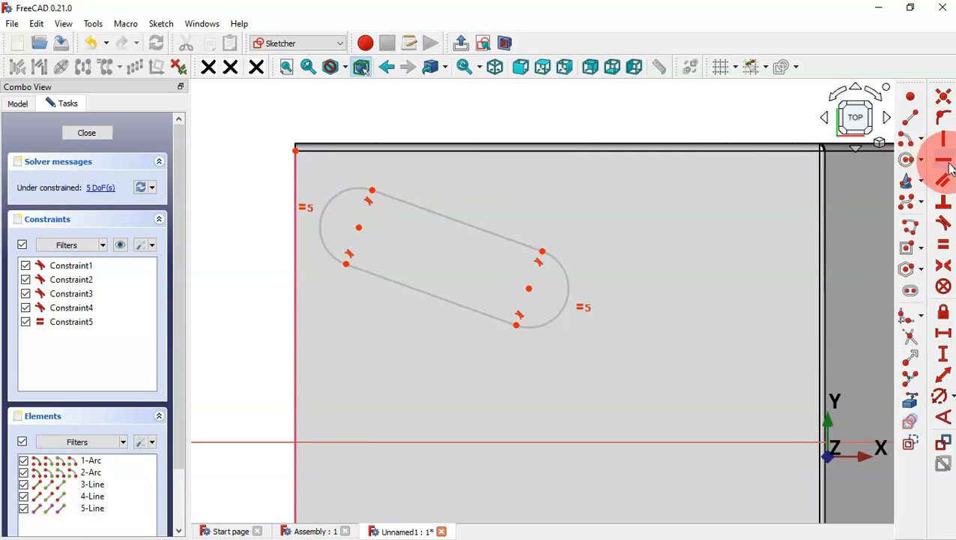
pyautogui.hotkey('alt', 'Tab')
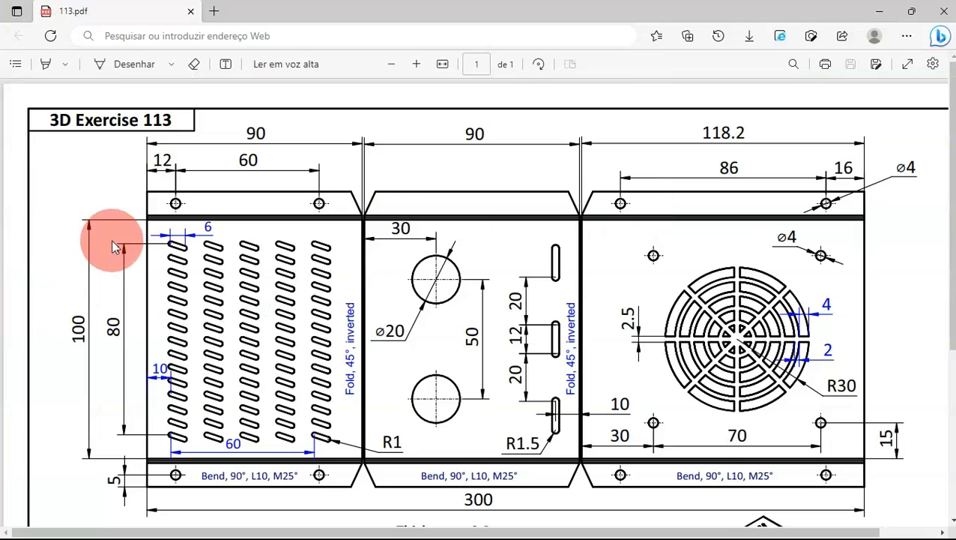
pyautogui.keyDown('ctrl'); pyautogui.scroll(3, 112, 245); pyautogui.keyUp('ctrl')
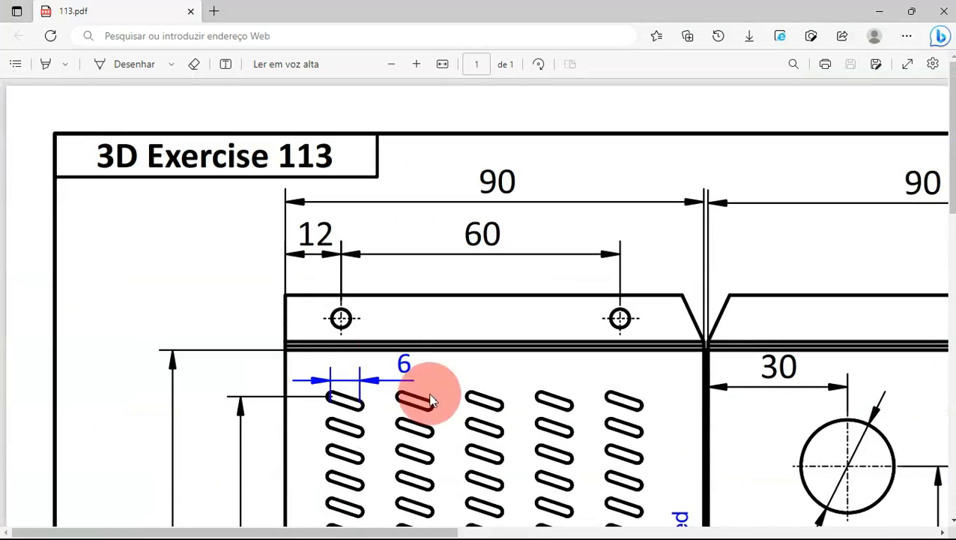
pyautogui.hotkey('alt', 'Tab')
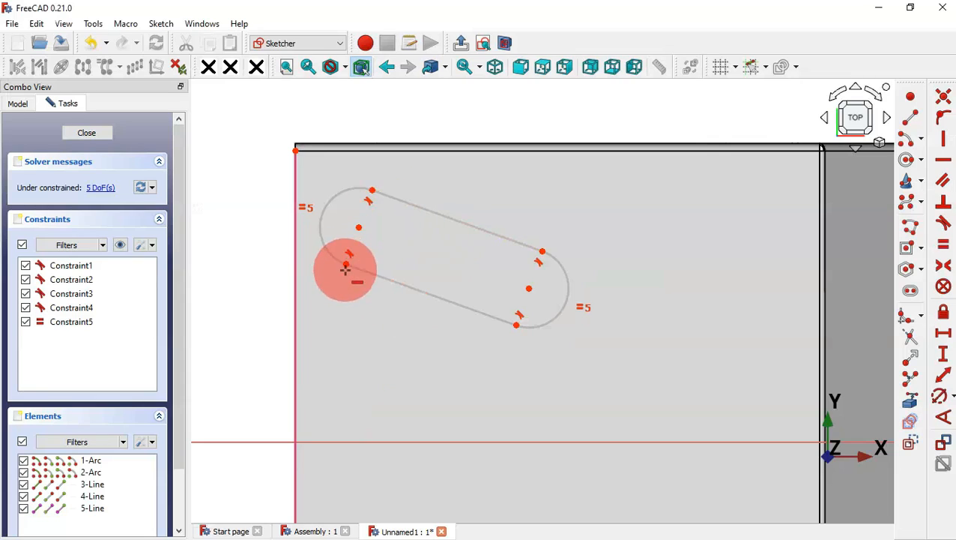
pyautogui.click(347, 264)
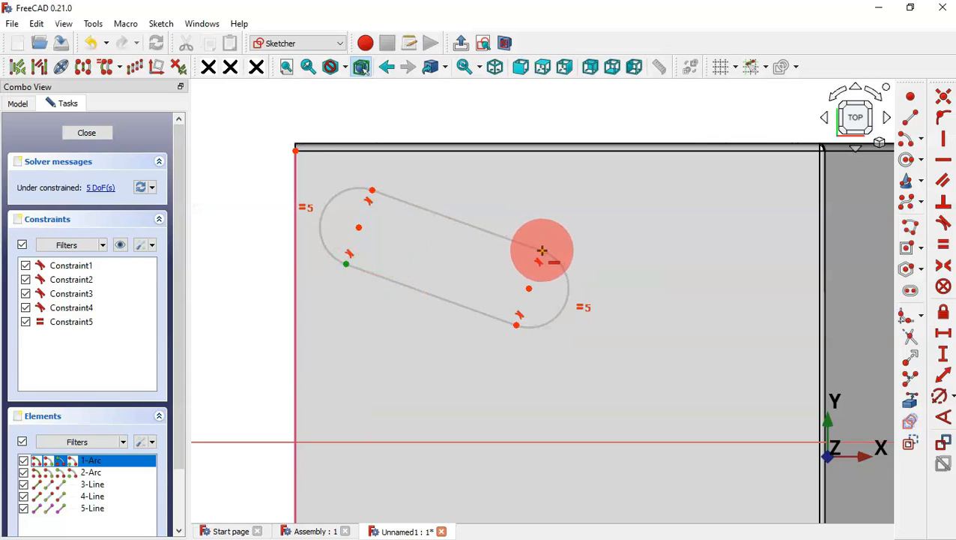
# Set the horizontal distance between the slot's two horizontally aligned arc endpoints to 6 mm, as in the drawing
pyautogui.hotkey('alt', 'Tab')
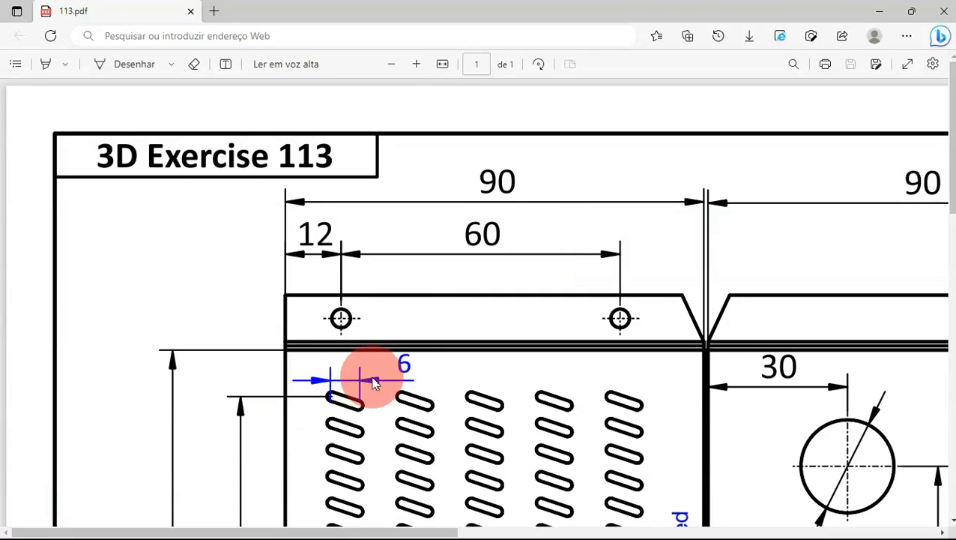
pyautogui.hotkey('alt', 'Tab')
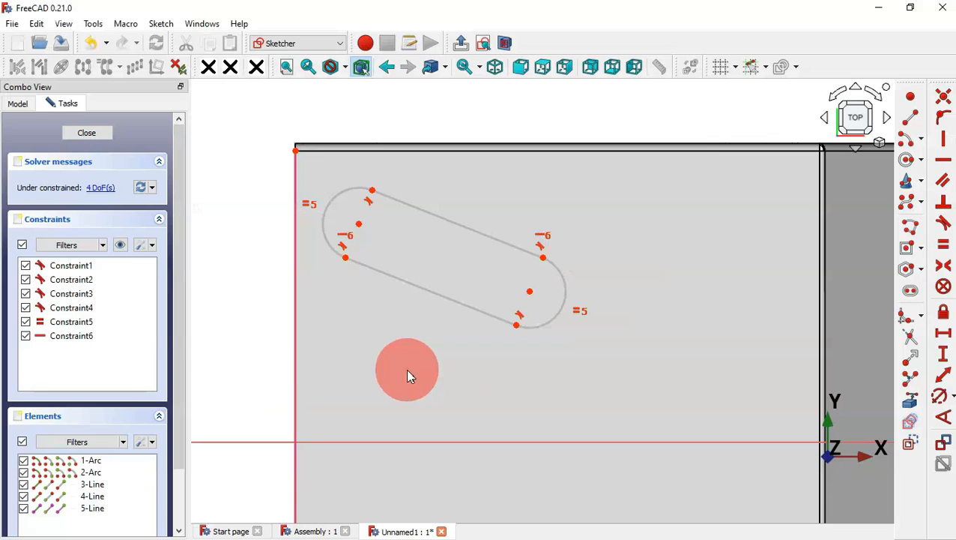
pyautogui.click(942, 335)
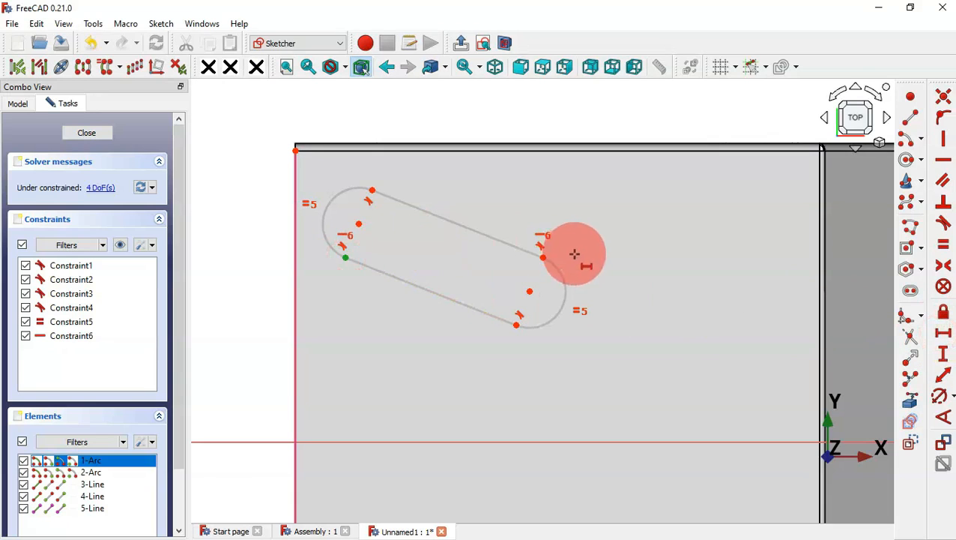
pyautogui.click(541, 256)
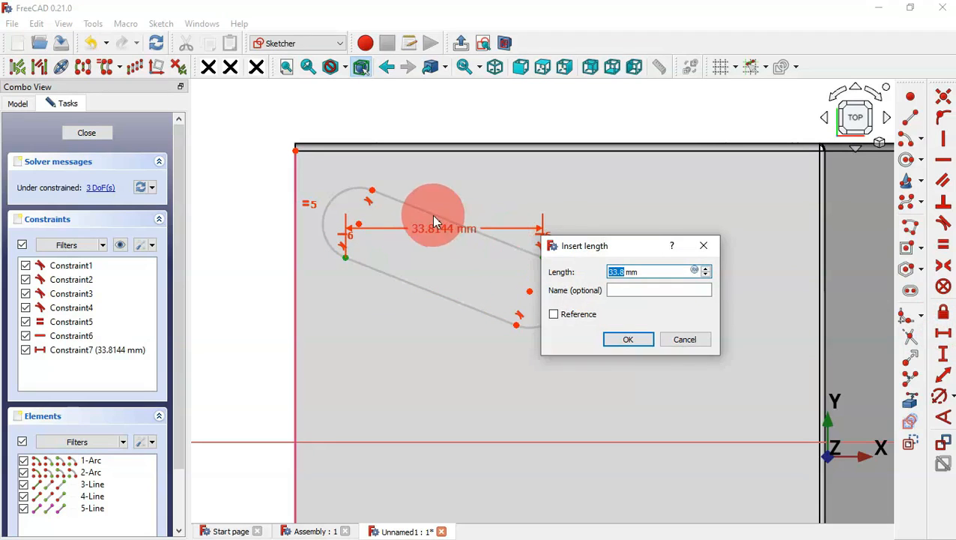
pyautogui.write('6')
pyautogui.press('Return')
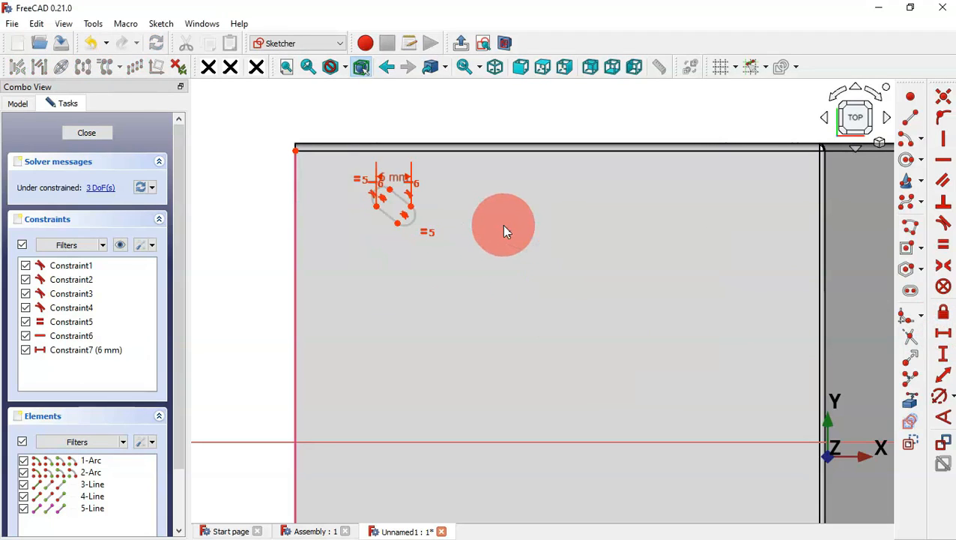
# Set the horizontal distance from the external edge's upper corner to the slot's left arc centre to 10 mm, consulting the drawing
pyautogui.scroll(2, 370, 169)
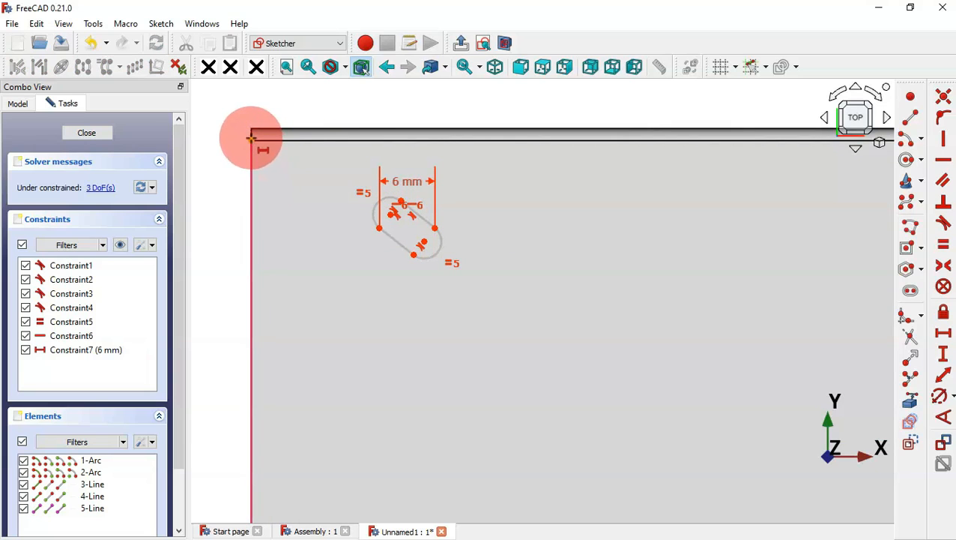
pyautogui.click(398, 217)
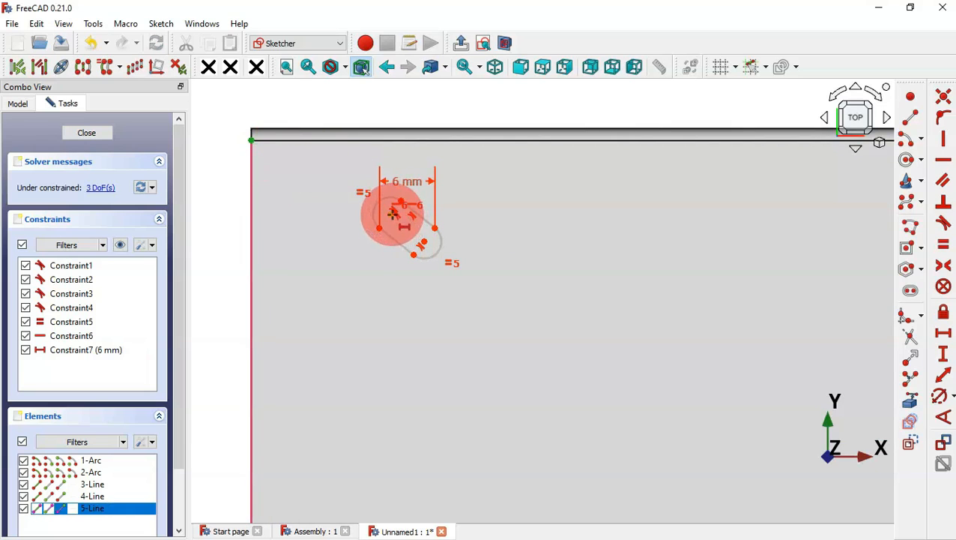
pyautogui.press('l')
pyautogui.hotkey('alt', 'Tab')
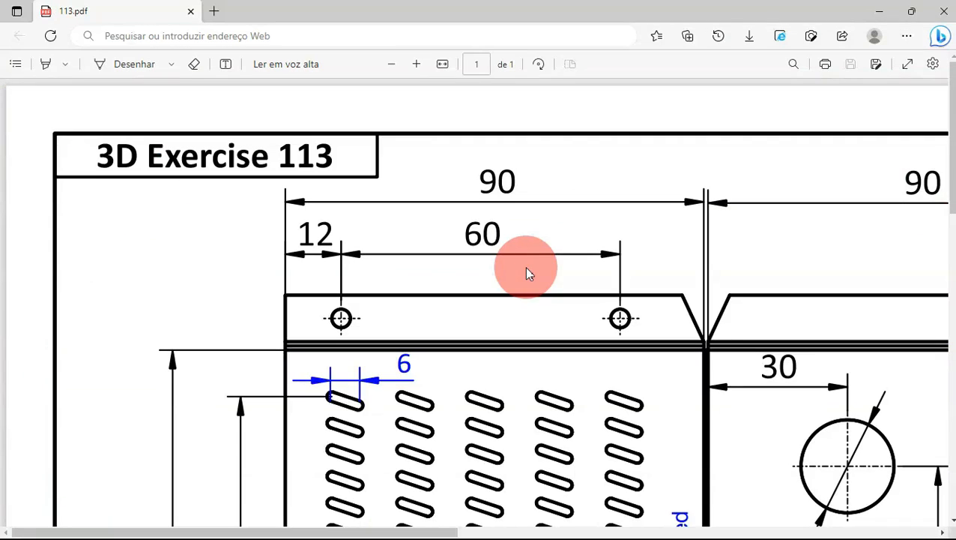
pyautogui.scroll(-5, 487, 242)
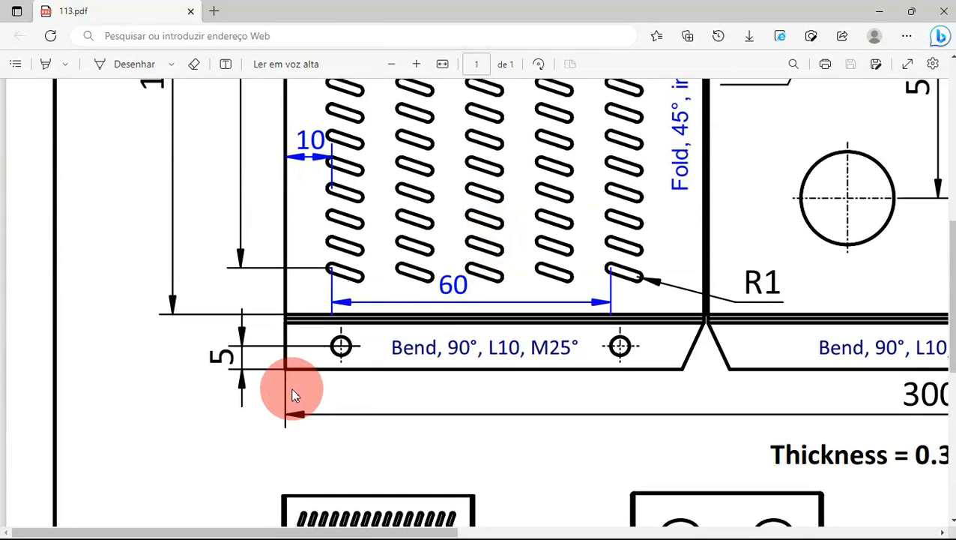
pyautogui.scroll(4, 292, 391)
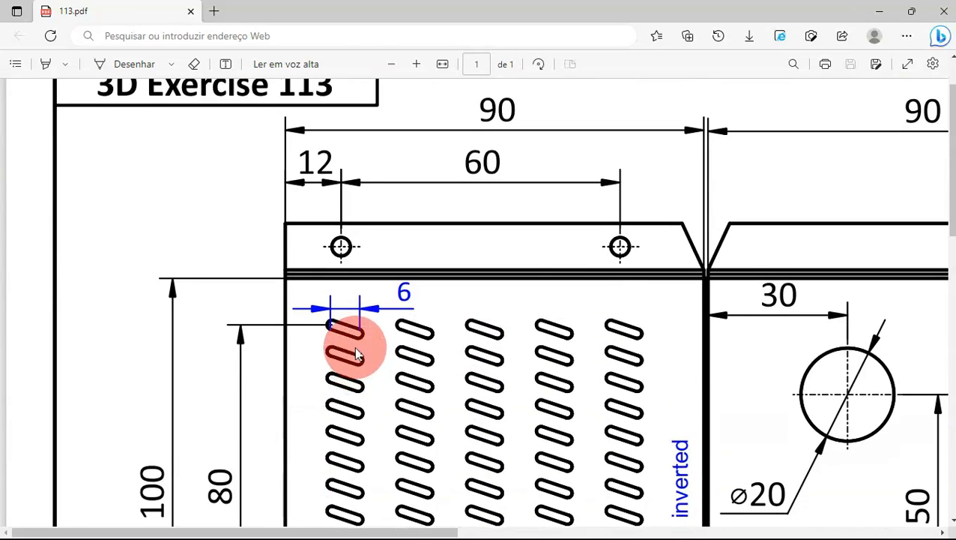
pyautogui.keyDown('ctrl'); pyautogui.scroll(-3, 355, 347); pyautogui.keyUp('ctrl')
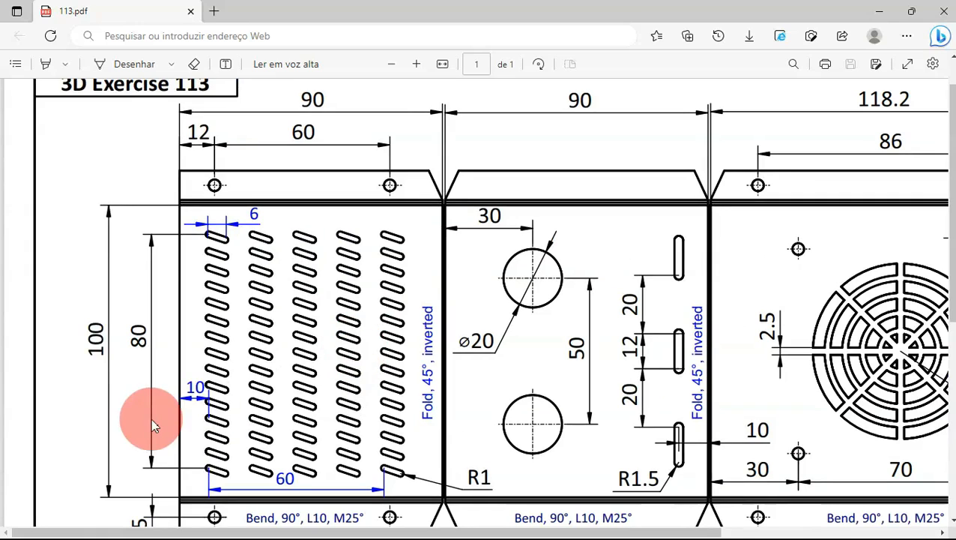
pyautogui.hotkey('alt', 'Tab')
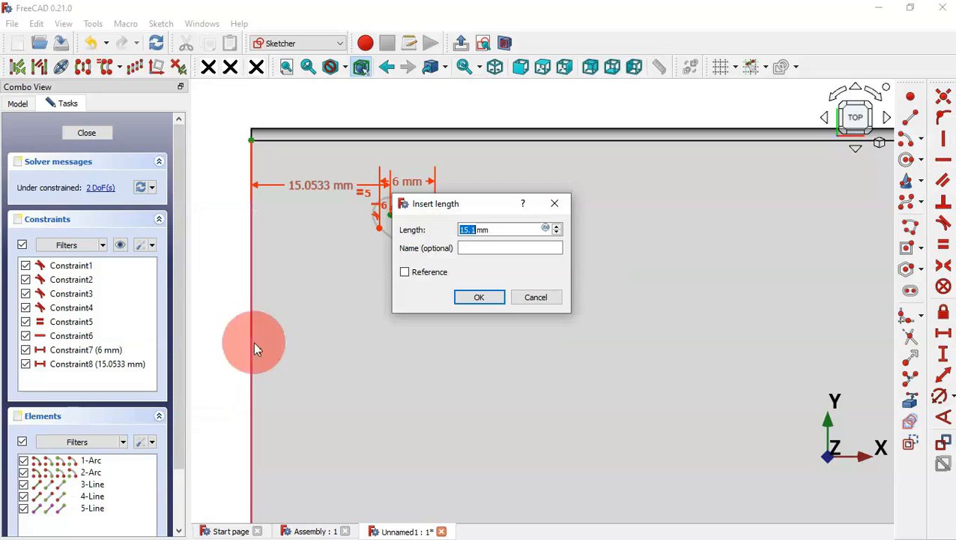
pyautogui.write('10')
pyautogui.press('Return')
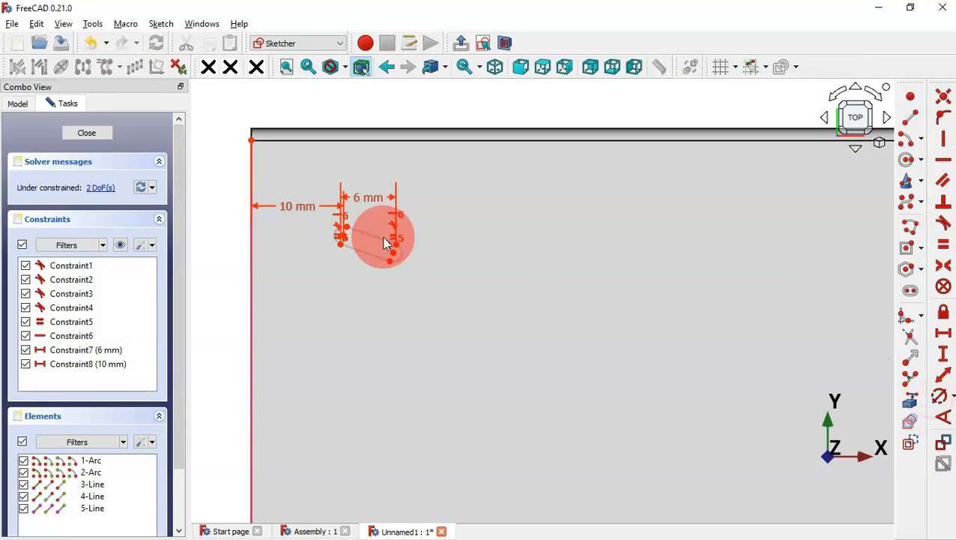
# Add a radius constraint of 1 mm to the slot's right end arc
pyautogui.scroll(3, 353, 223)
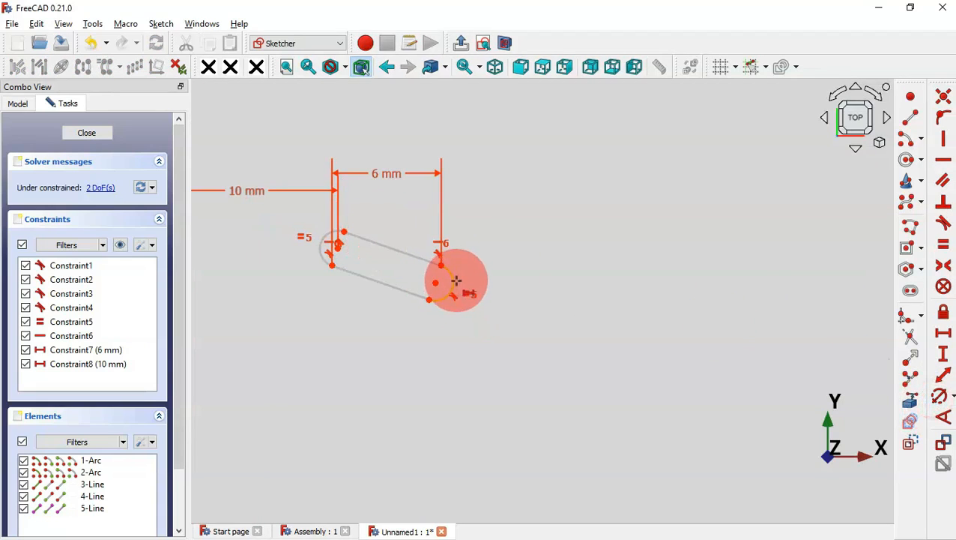
pyautogui.click(939, 396)
pyautogui.click(719, 327)
pyautogui.click(449, 279)
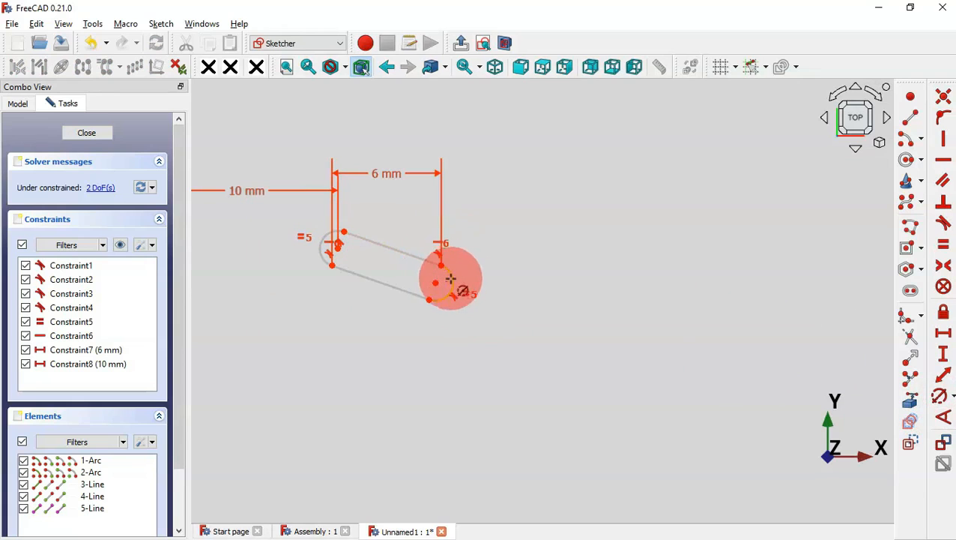
pyautogui.moveTo(540, 262); pyautogui.dragTo(587, 204)
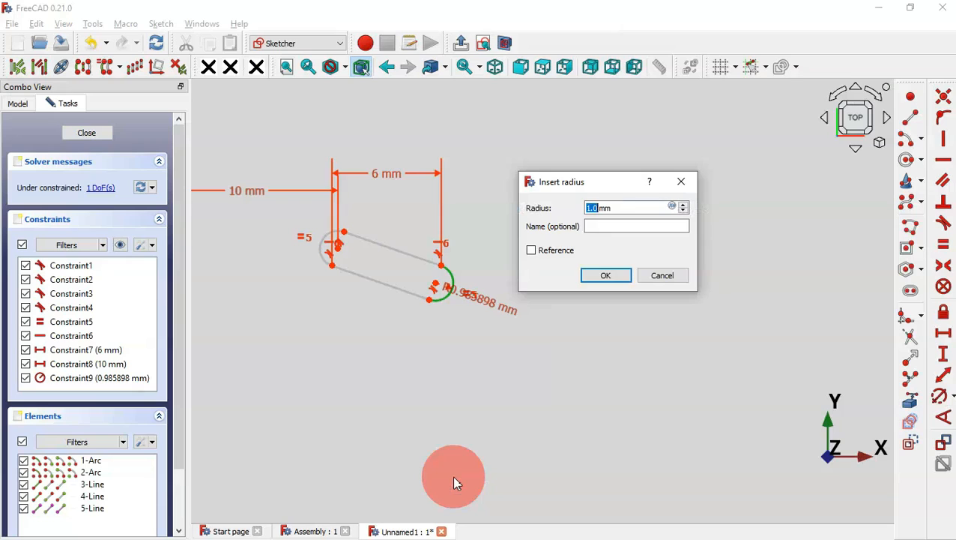
pyautogui.press('Return')
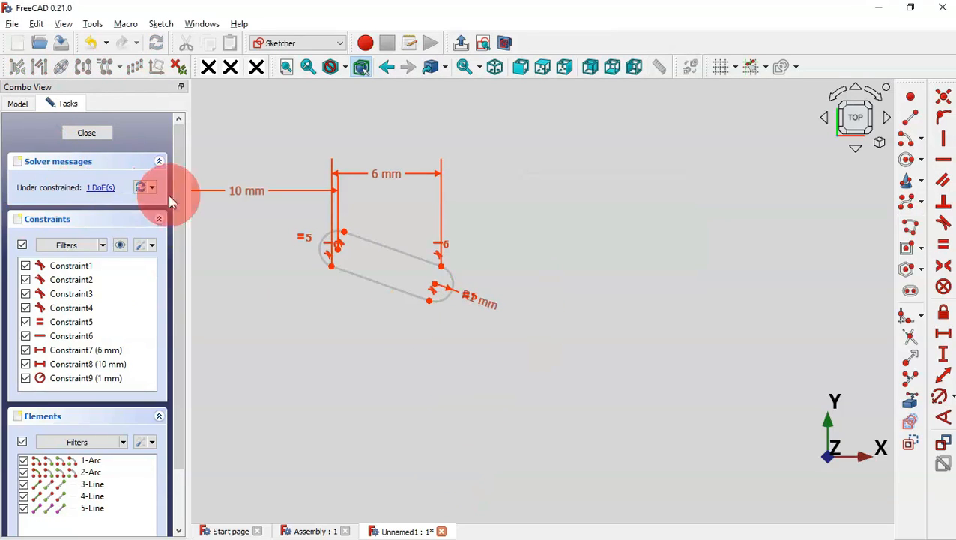
# Set the vertical distance between the sketch origin and the slot's left arc centre to 40 mm, consulting the drawing
pyautogui.scroll(-6, 443, 193)
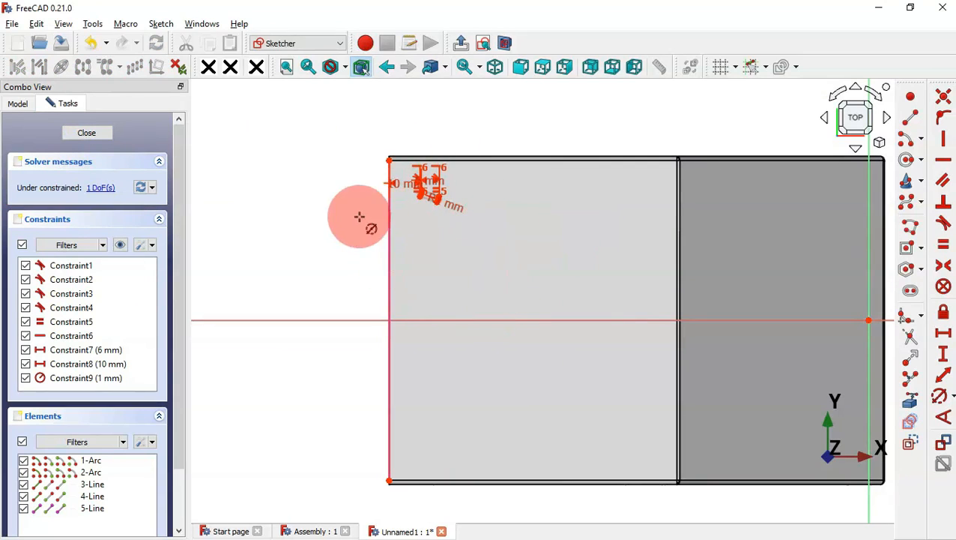
pyautogui.scroll(-2, 359, 217)
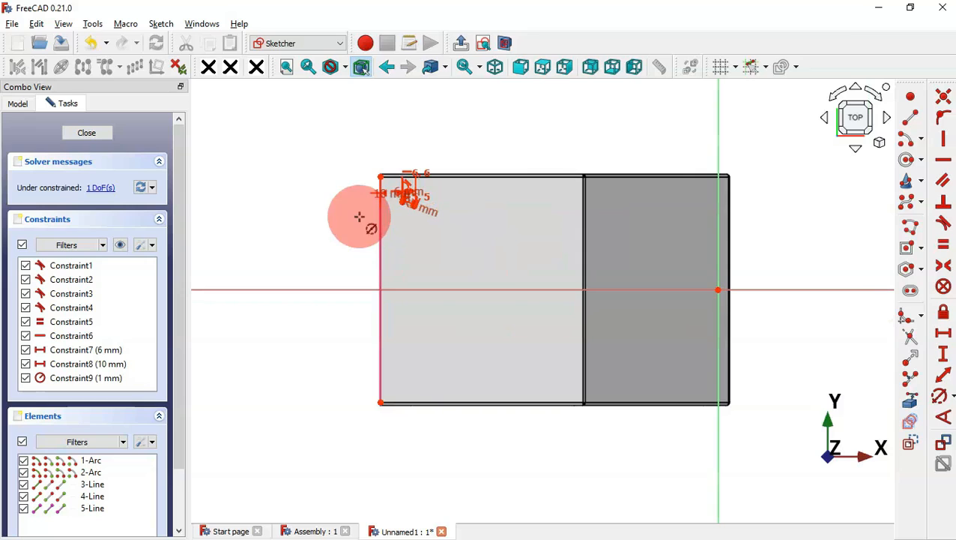
pyautogui.click(946, 353)
pyautogui.hotkey('alt', 'Tab')
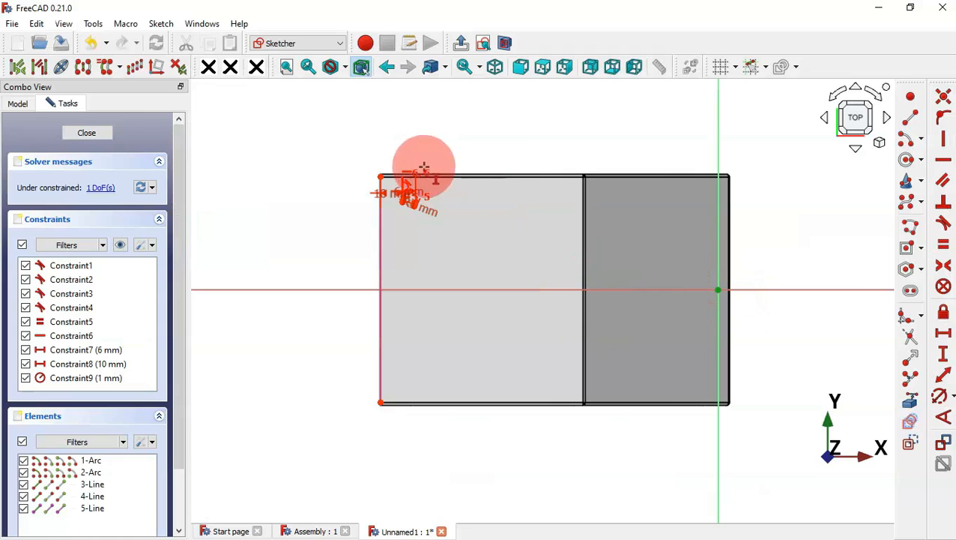
pyautogui.scroll(5, 402, 189)
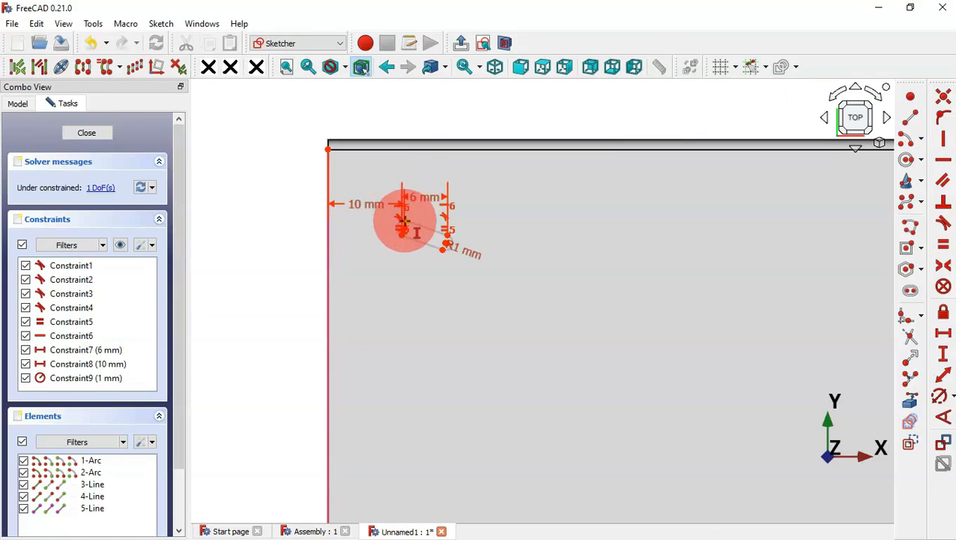
pyautogui.scroll(5, 406, 223)
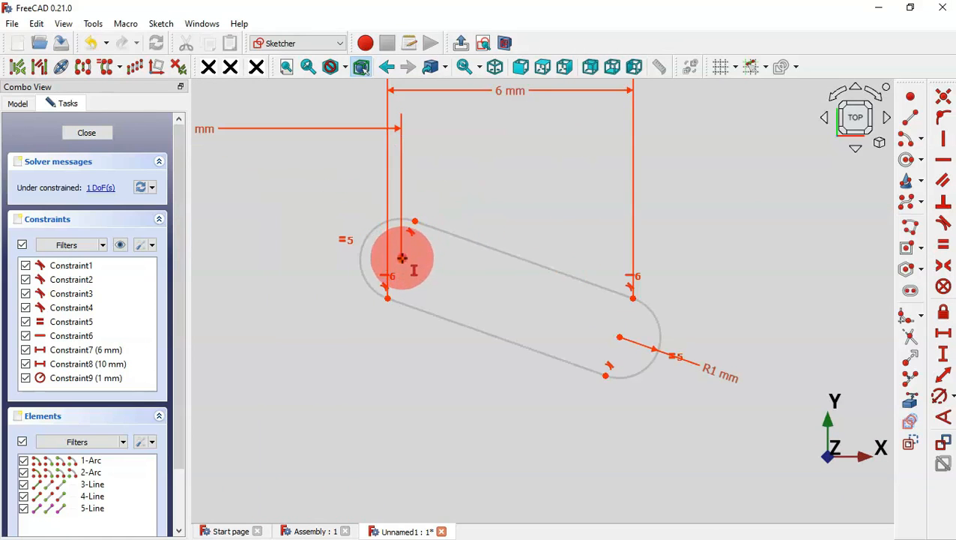
pyautogui.click(403, 258)
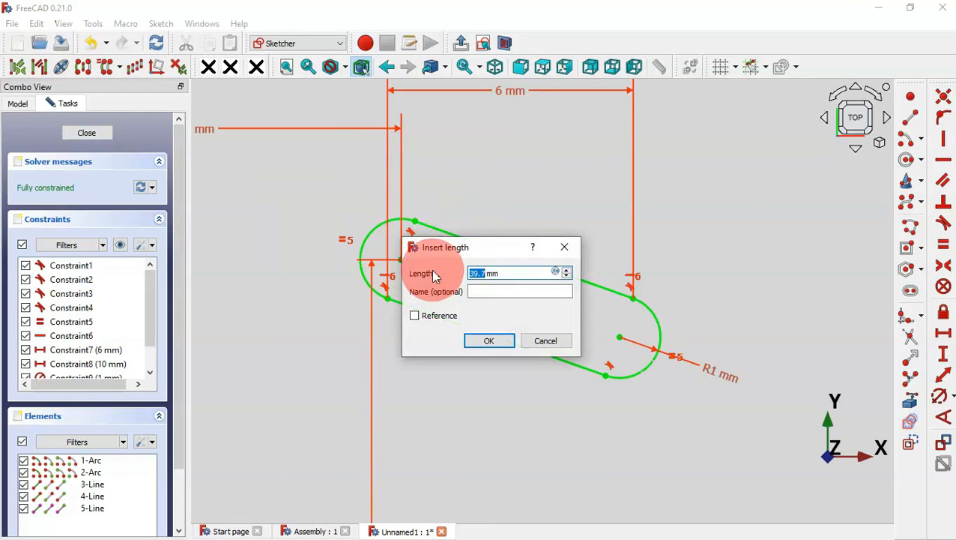
pyautogui.hotkey('alt', 'Tab')
pyautogui.hotkey('alt', 'Tab')
pyautogui.write('40')
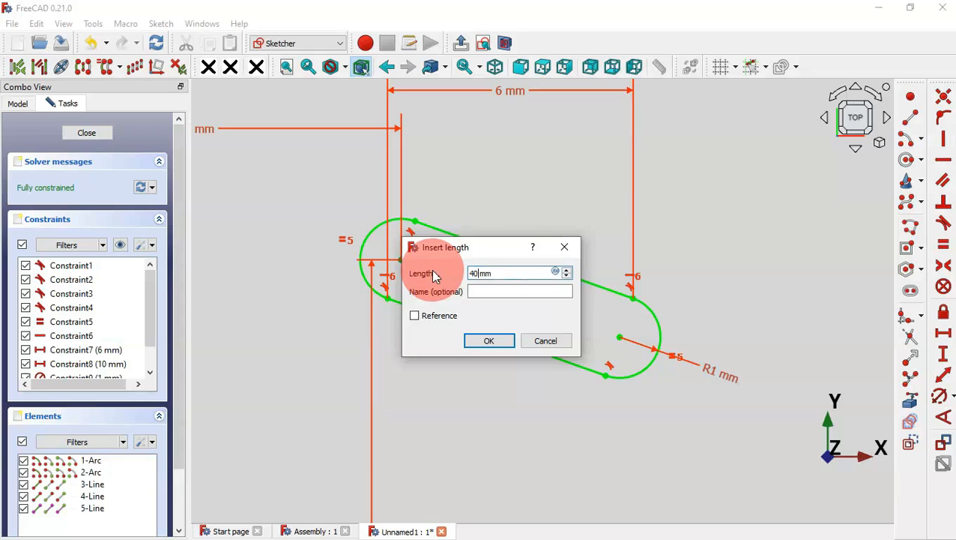
pyautogui.press('Return')
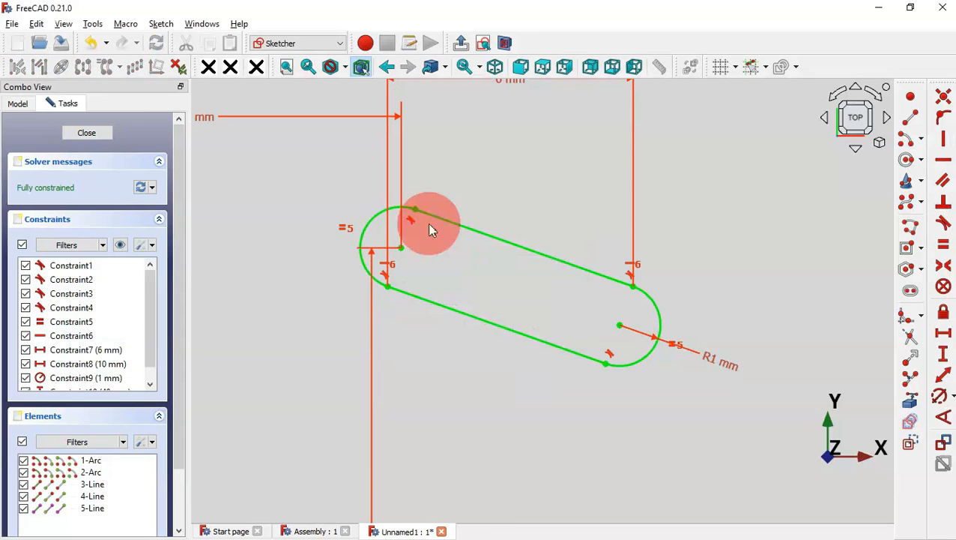
# Close the slot sketch and cut it through the top face as a pocket with a 5 mm length
pyautogui.click(463, 44)
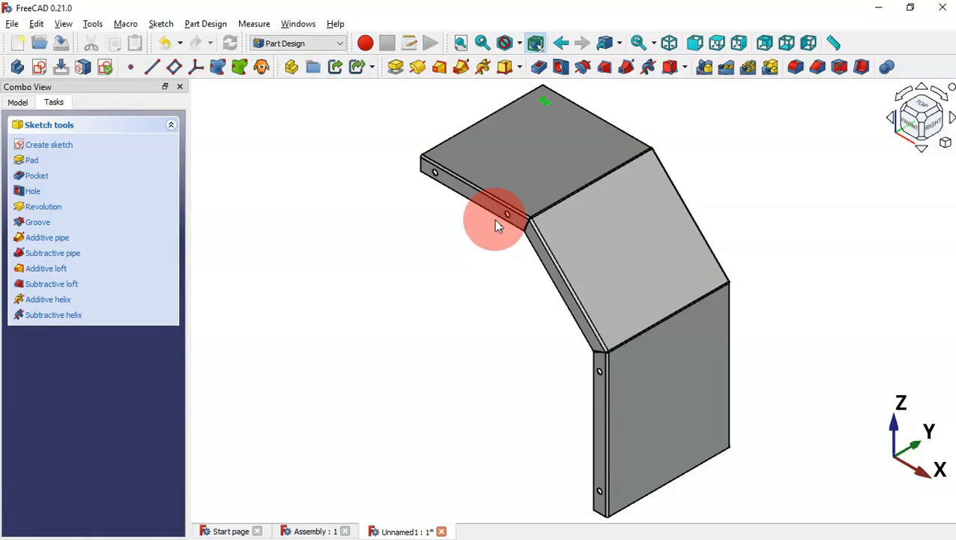
pyautogui.click(540, 69)
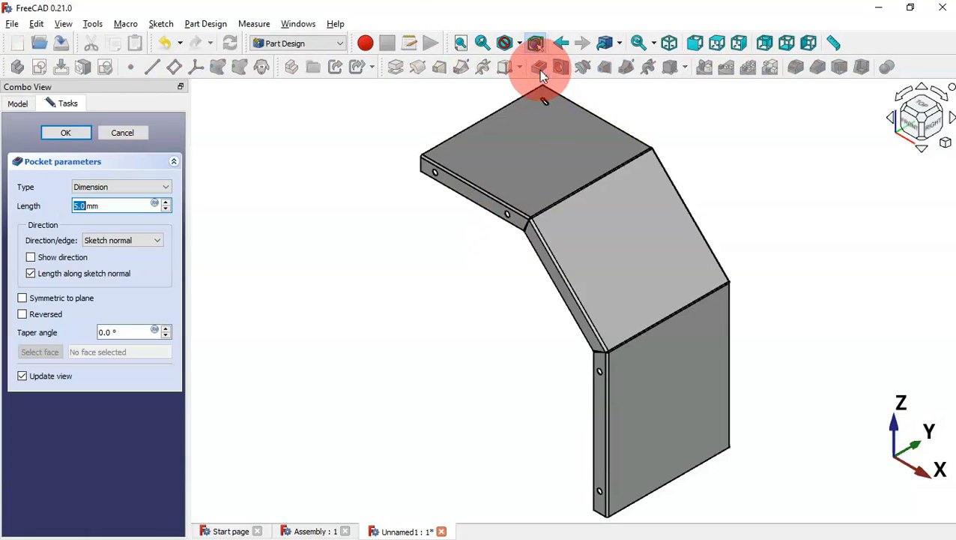
pyautogui.click(67, 133)
pyautogui.click(618, 177)
pyautogui.click(718, 177)
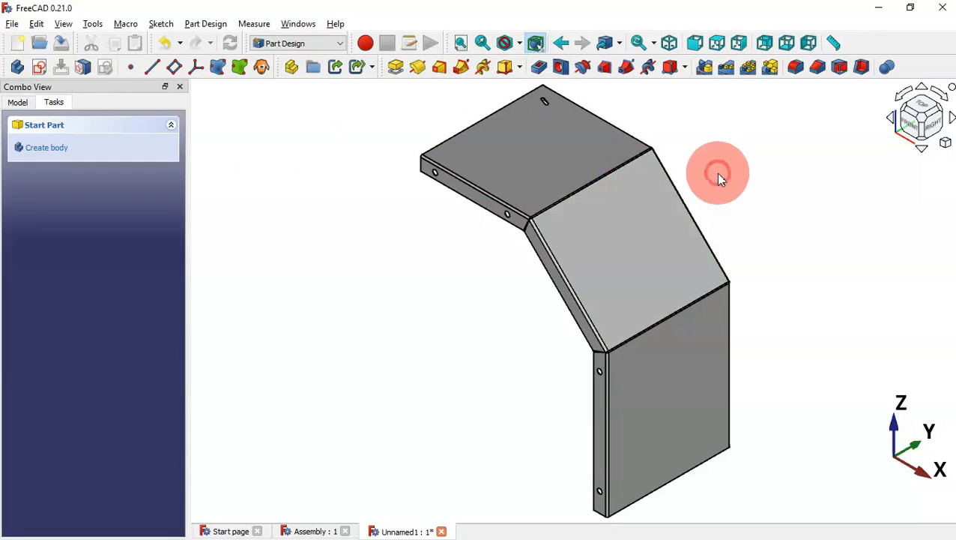
# Consult the slot layout in the 113.pdf drawing and create a MultiTransform from the slot pocket
pyautogui.moveTo(718, 178); pyautogui.dragTo(685, 259)
pyautogui.hotkey('alt', 'Tab')
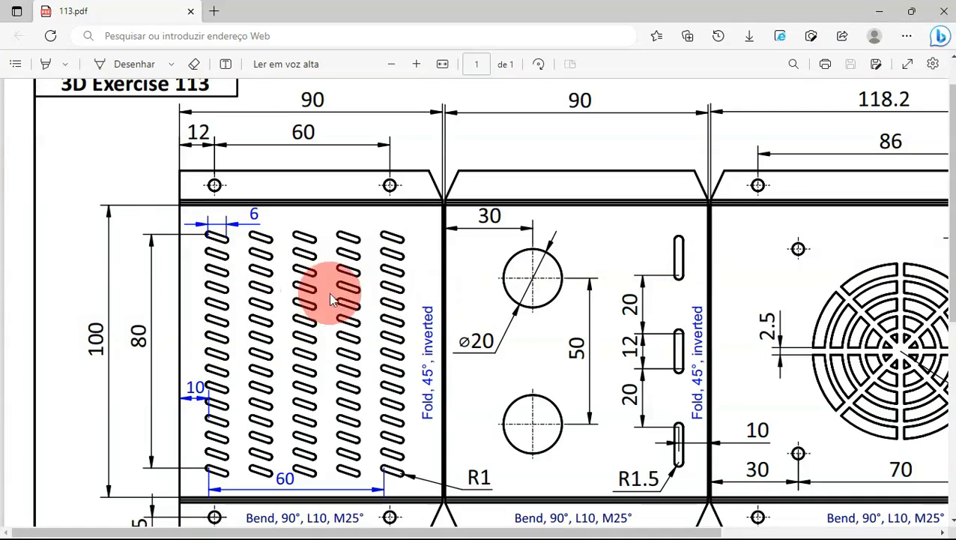
pyautogui.hotkey('alt', 'Tab')
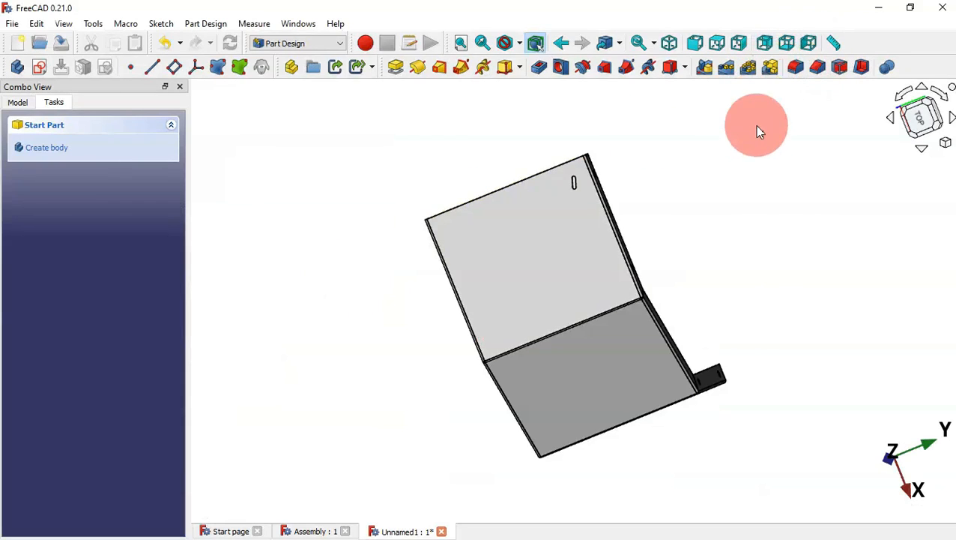
pyautogui.press('0')
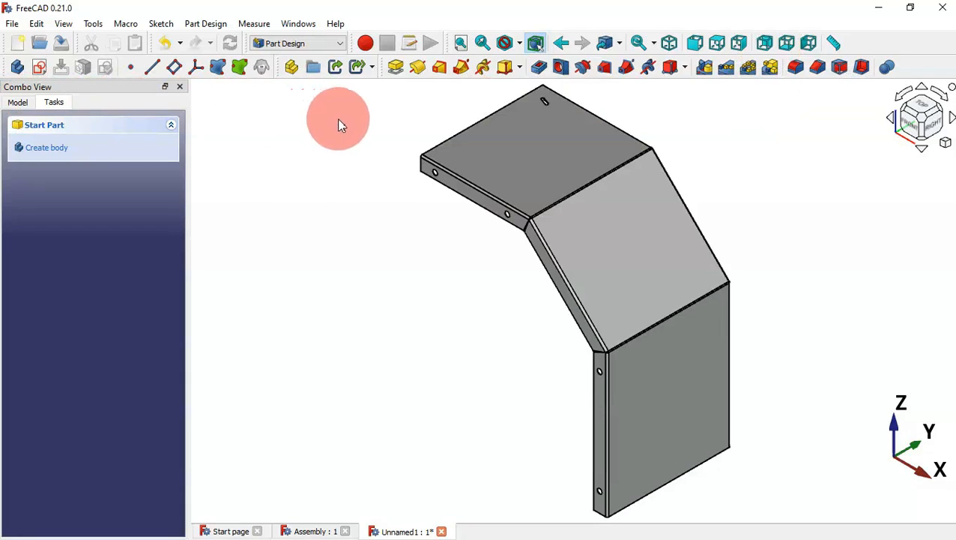
pyautogui.click(17, 102)
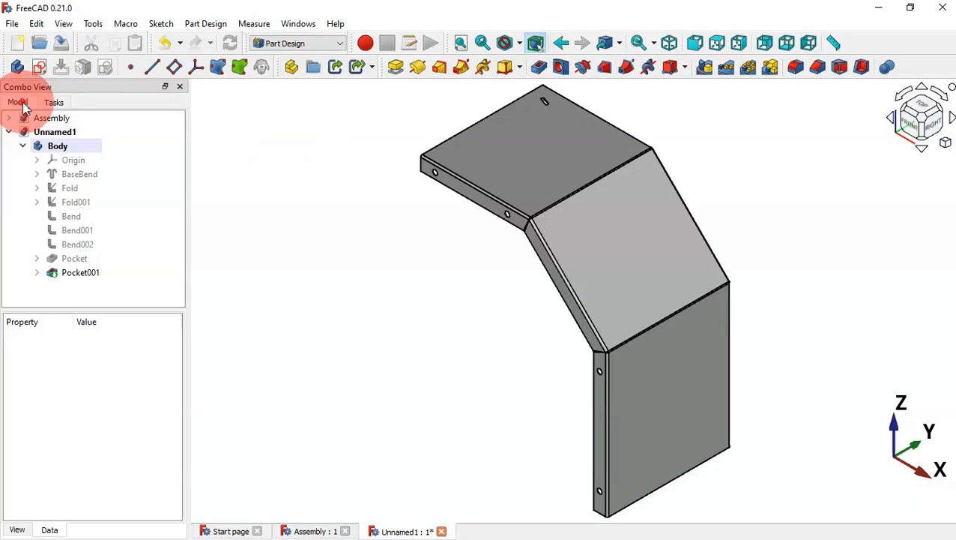
pyautogui.click(86, 273)
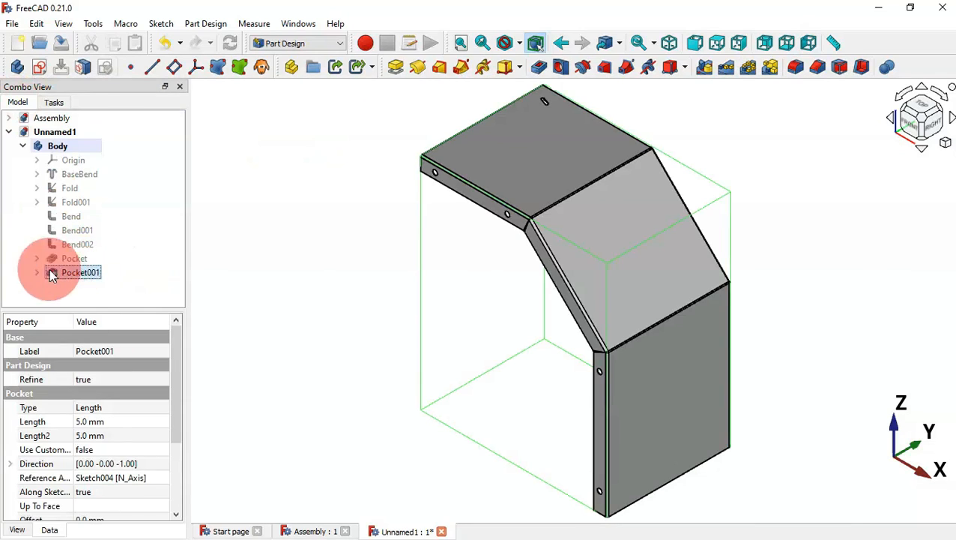
pyautogui.click(772, 68)
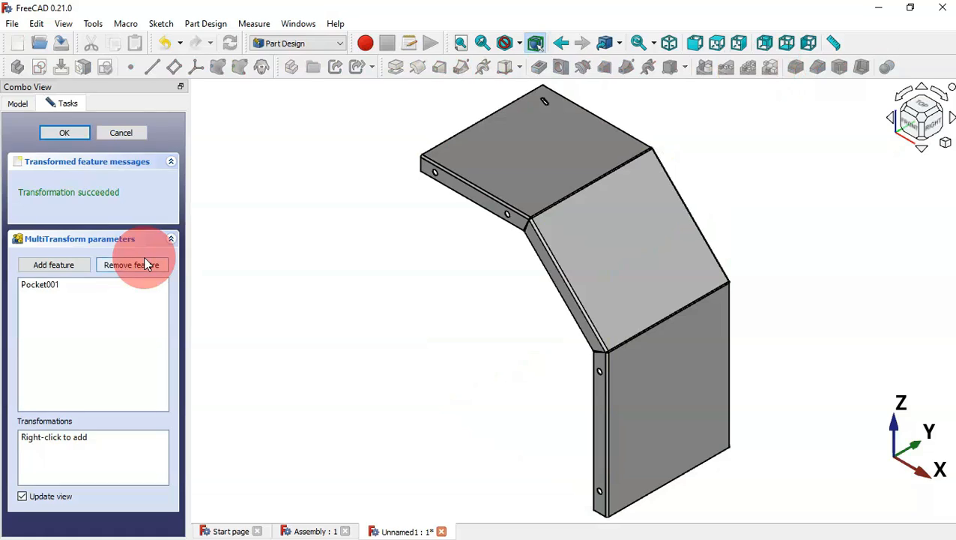
# Add a linear pattern to the MultiTransform along the Base Y axis with its direction reversed
pyautogui.rightClick(109, 457)
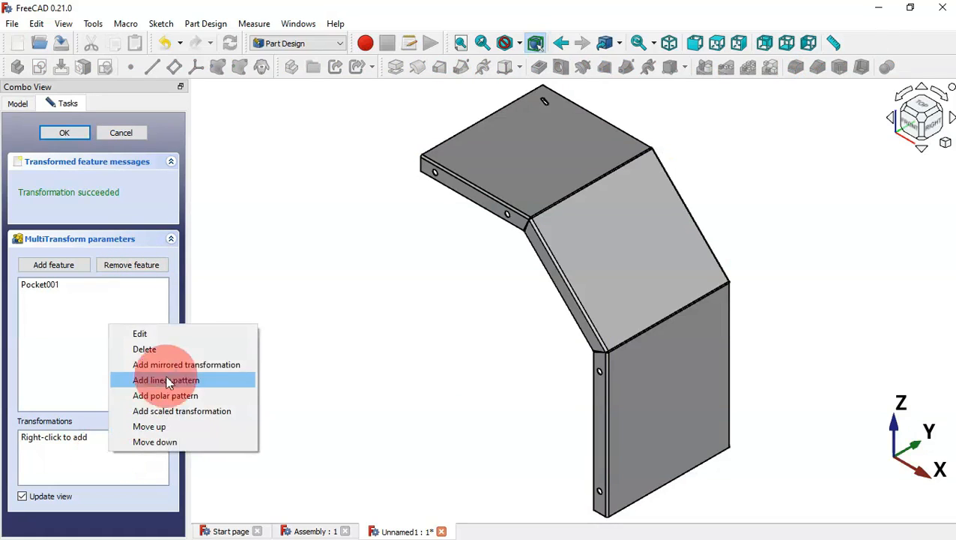
pyautogui.click(193, 381)
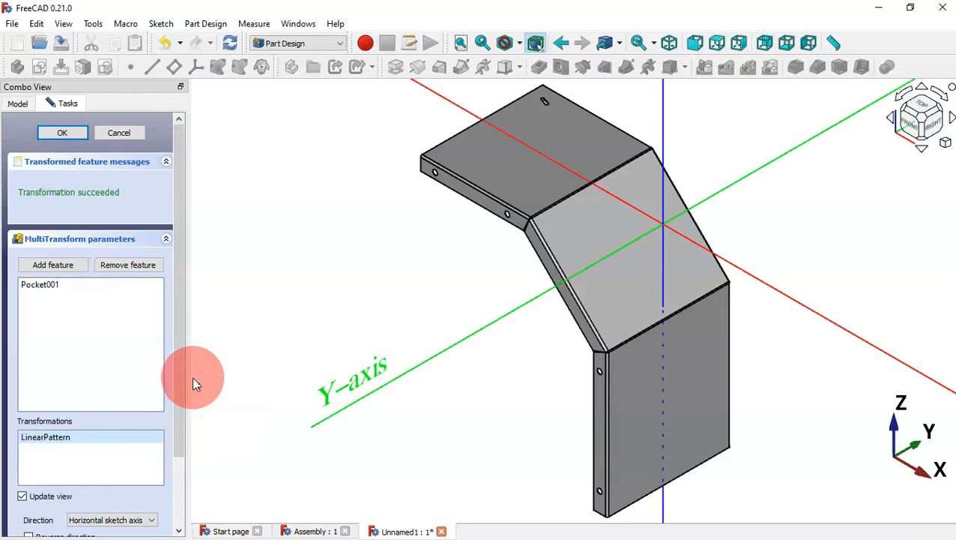
pyautogui.moveTo(179, 350); pyautogui.dragTo(171, 474)
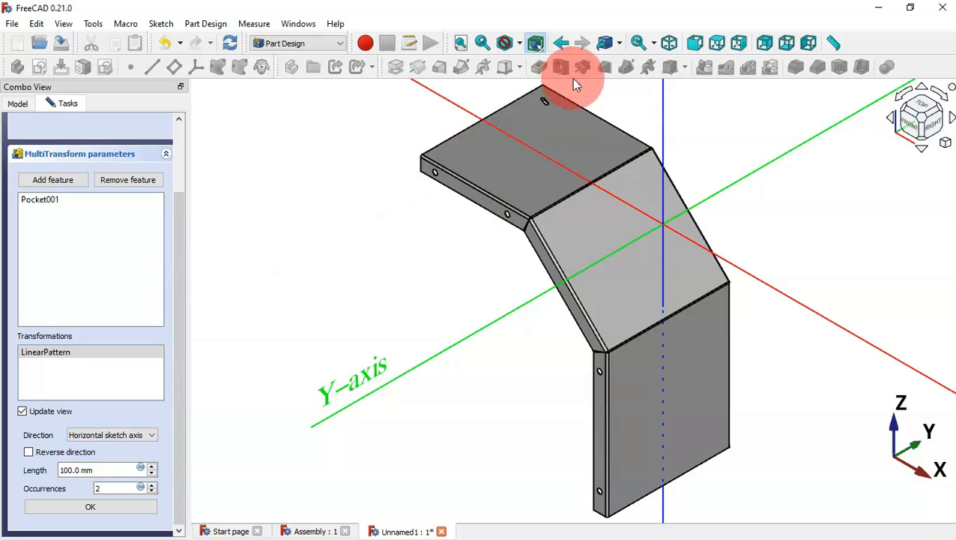
pyautogui.click(120, 437)
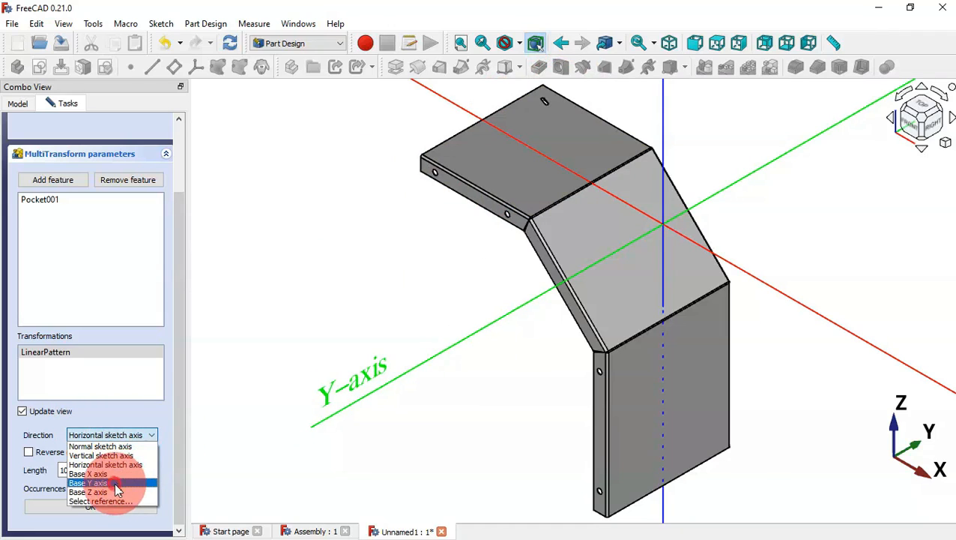
pyautogui.click(117, 483)
pyautogui.click(81, 458)
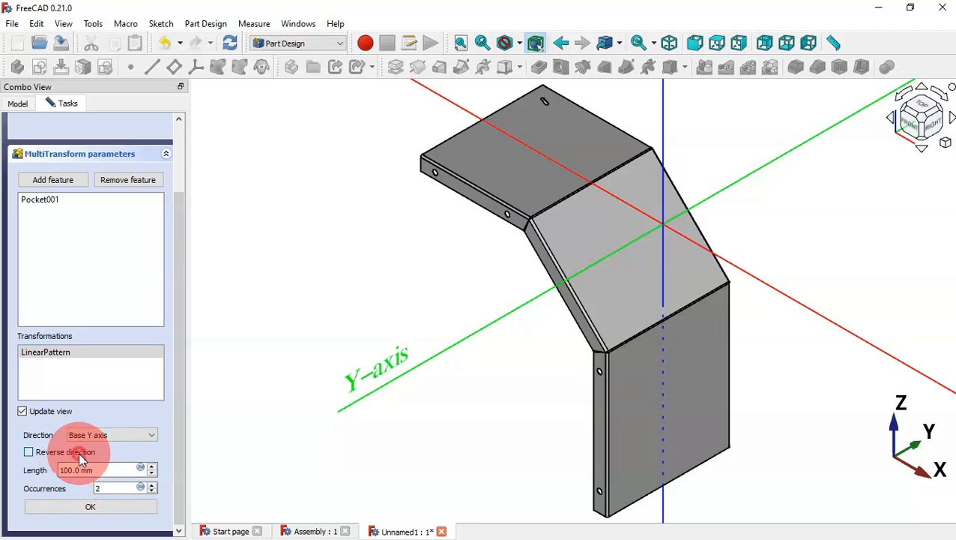
# Set the Y-axis pattern's length to 80 mm and its occurrences to match one slot column in the drawing
pyautogui.moveTo(106, 470); pyautogui.dragTo(2, 470)
pyautogui.click(100, 474)
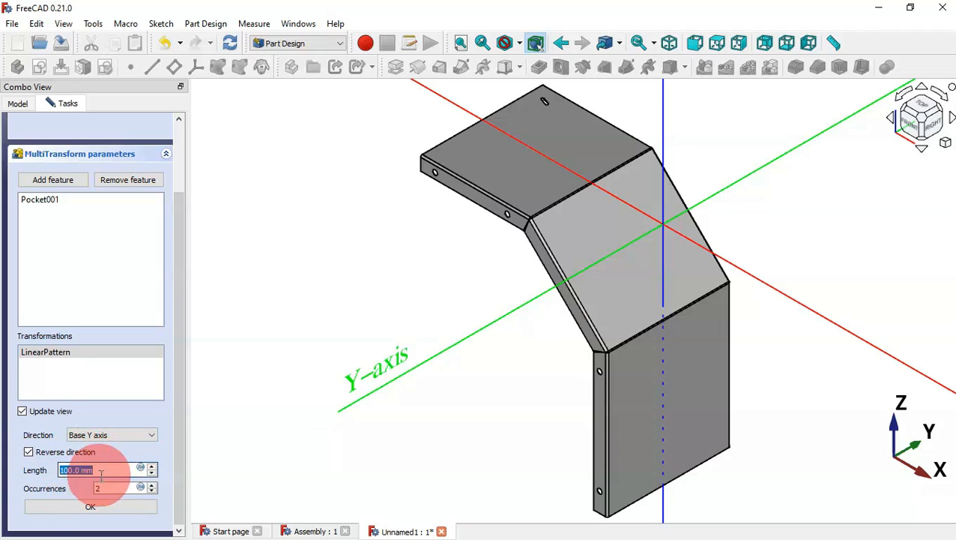
pyautogui.hotkey('alt', 'Tab')
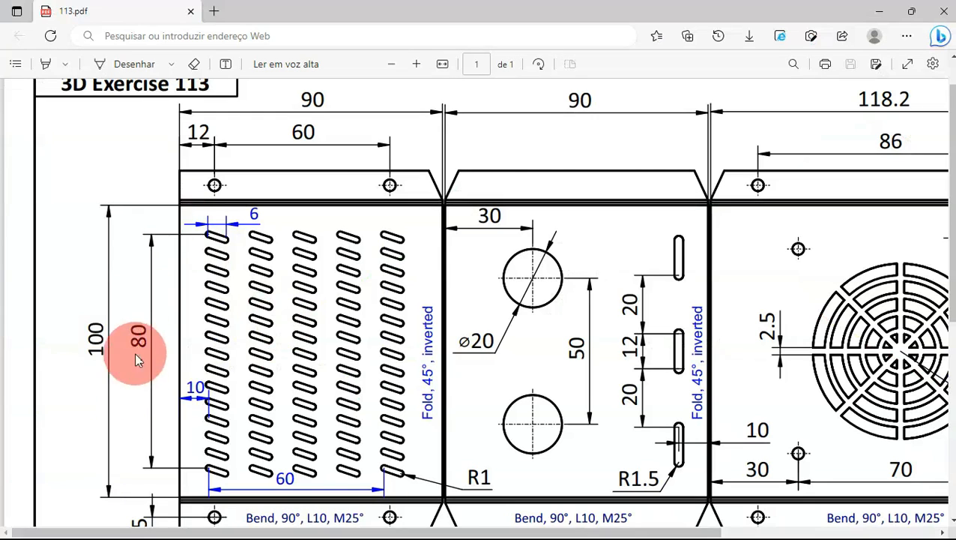
pyautogui.hotkey('alt', 'Tab')
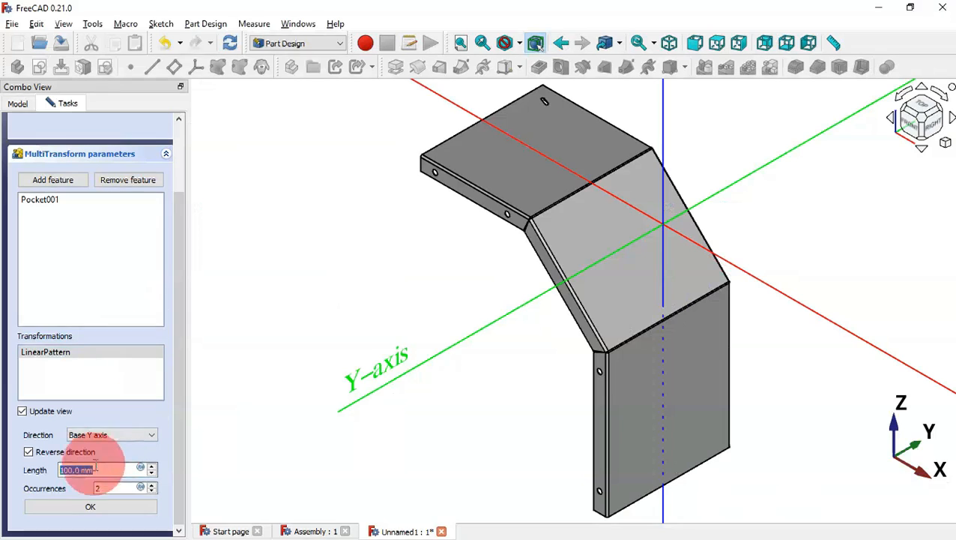
pyautogui.moveTo(112, 488); pyautogui.dragTo(51, 489)
pyautogui.hotkey('alt', 'Tab')
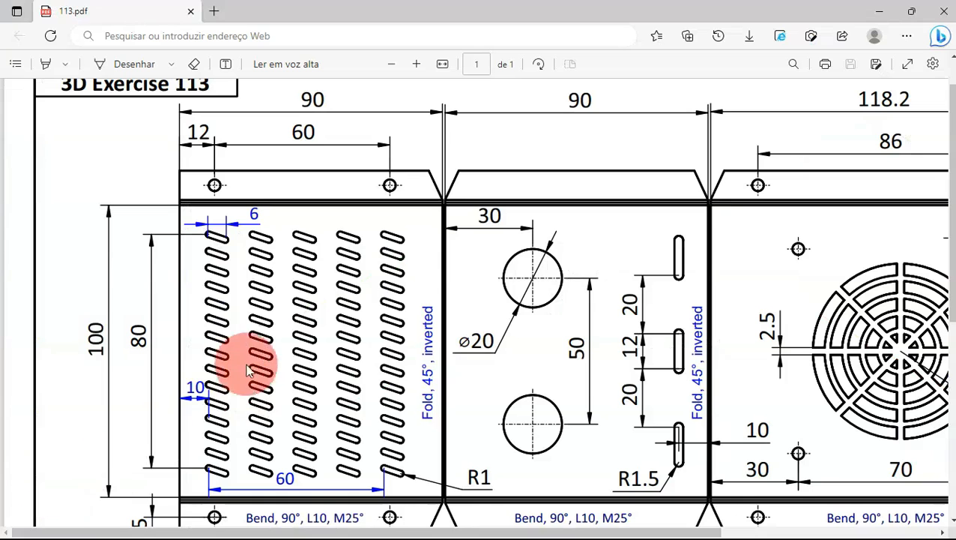
pyautogui.hotkey('alt', 'Tab')
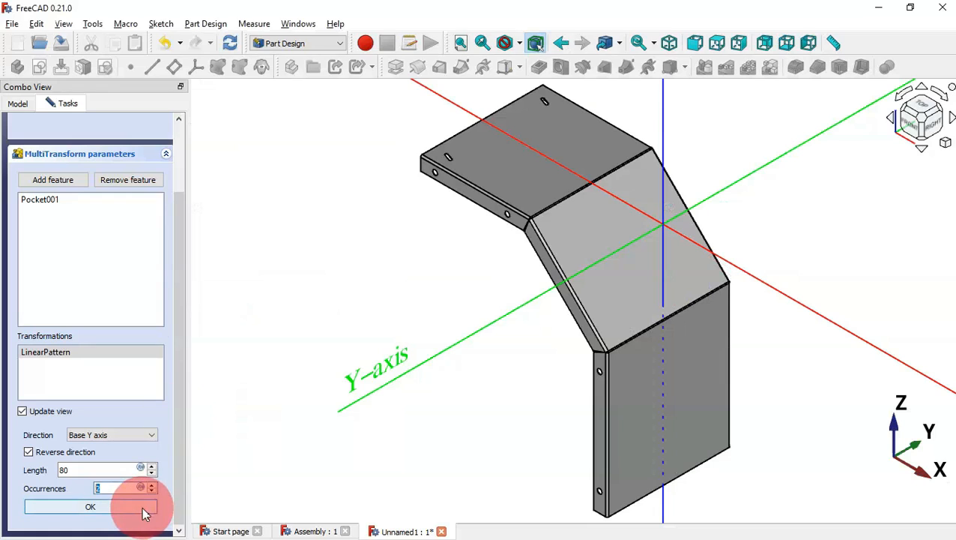
pyautogui.click(131, 510)
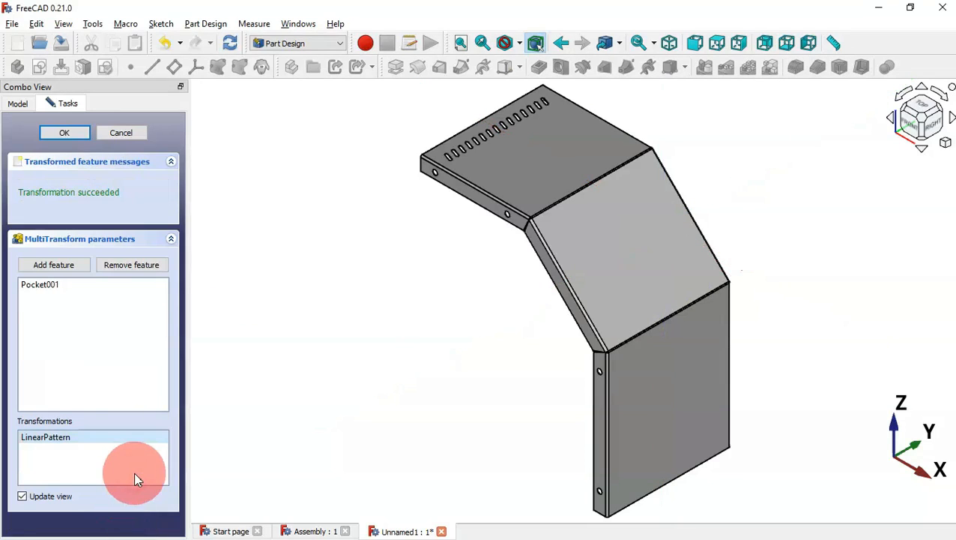
# Add a second linear pattern to the MultiTransform and set its direction to the Base X axis
pyautogui.rightClick(134, 473)
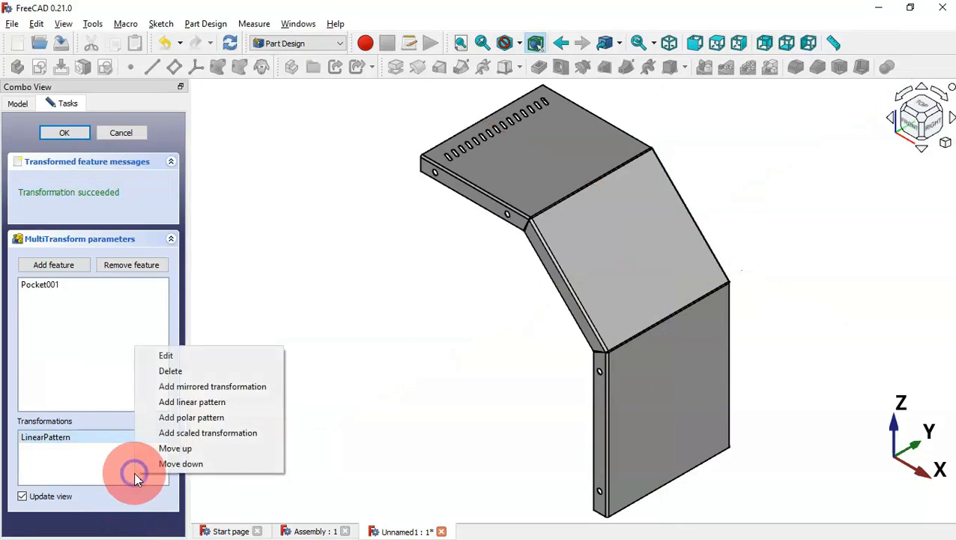
pyautogui.click(224, 403)
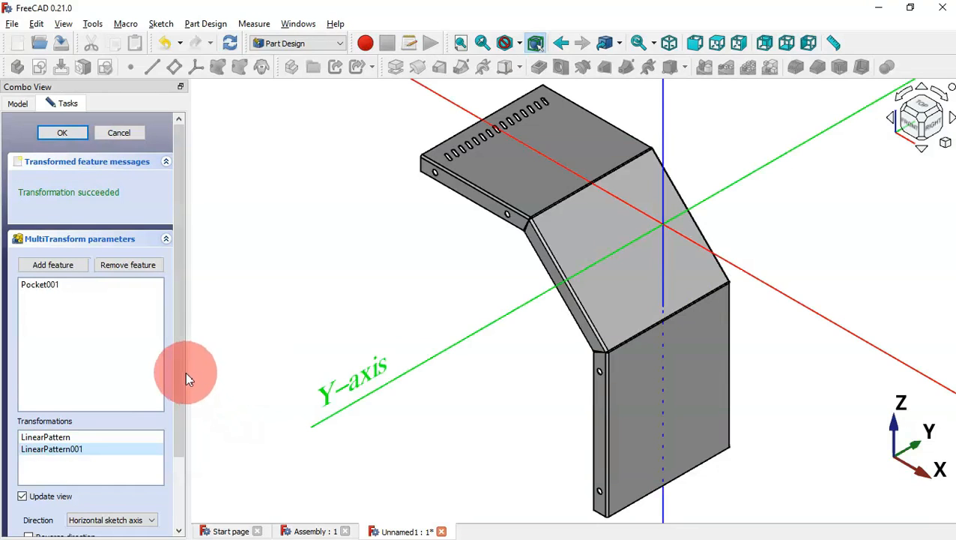
pyautogui.moveTo(179, 366); pyautogui.dragTo(110, 465)
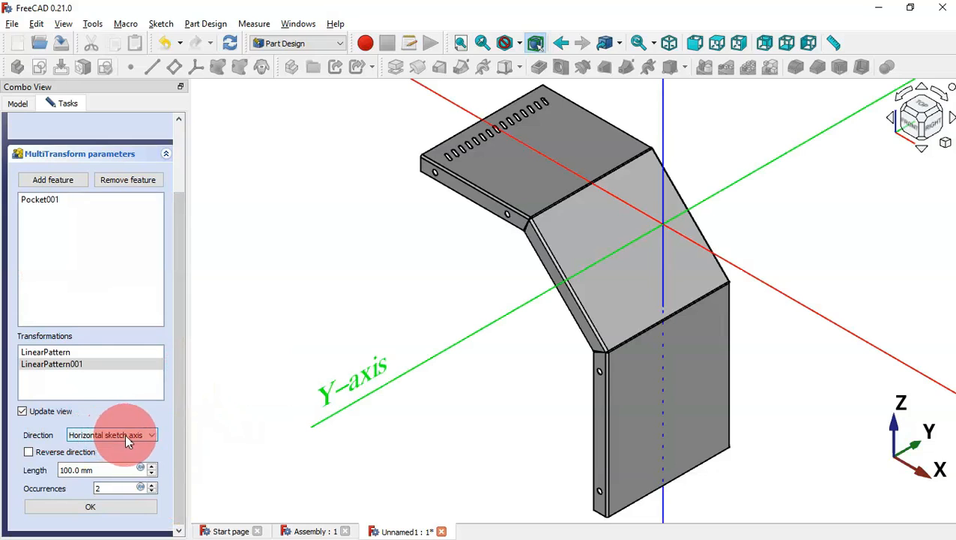
pyautogui.click(126, 436)
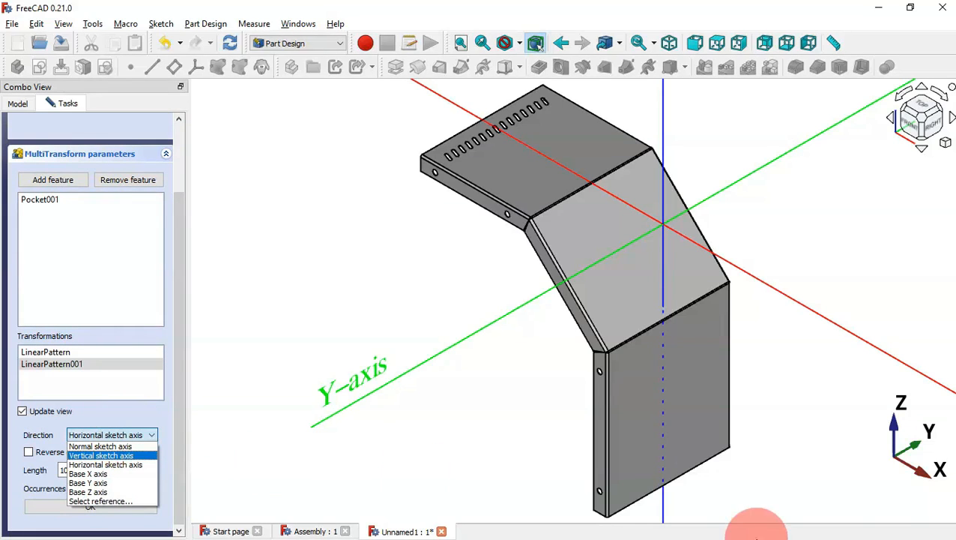
pyautogui.click(94, 473)
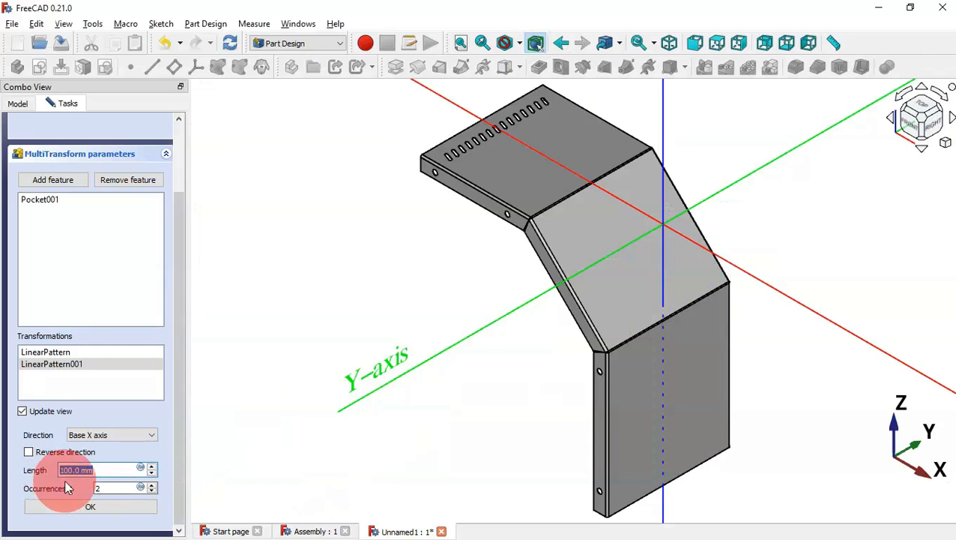
# Set the X-axis pattern's length to 60 mm with 5 occurrences and accept the MultiTransform
pyautogui.write('60')
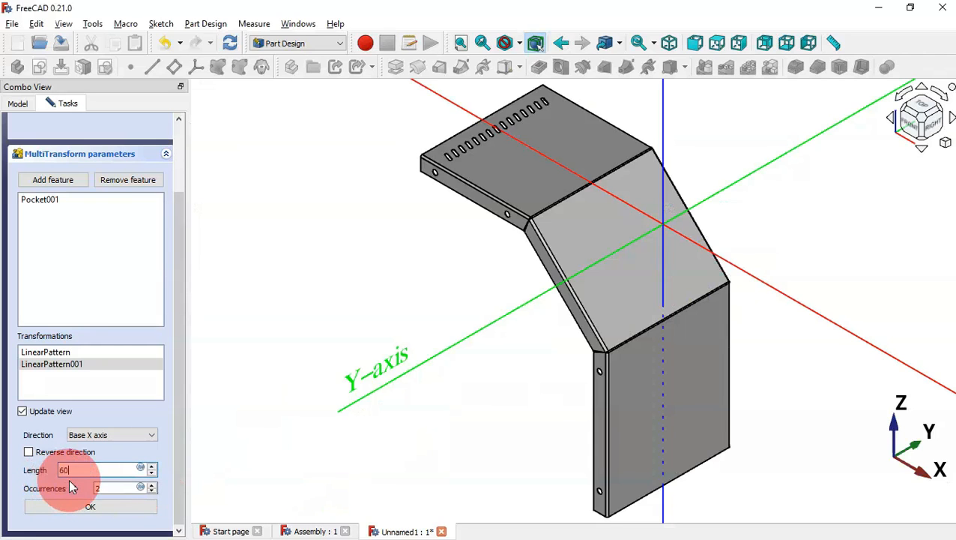
pyautogui.press('Tab')
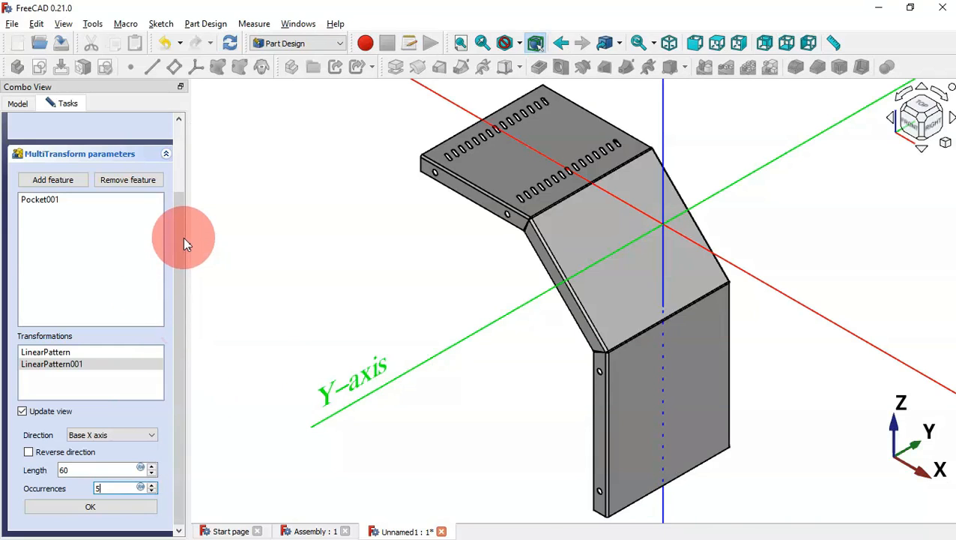
pyautogui.scroll(3, 180, 242)
pyautogui.click(63, 132)
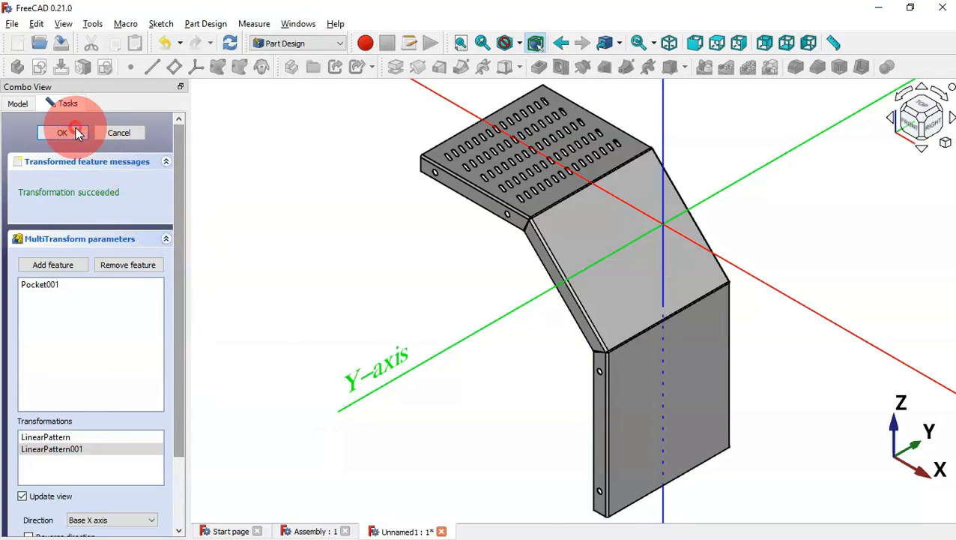
# Consult the middle panel's hole layout in the 113.pdf drawing and start a sketch on the part's inclined middle face
pyautogui.moveTo(460, 302)
pyautogui.mouseDown()
pyautogui.moveTo(433, 360)
pyautogui.moveTo(601, 399)
pyautogui.moveTo(738, 177)
pyautogui.moveTo(606, 269)
pyautogui.moveTo(524, 391)
pyautogui.mouseUp()
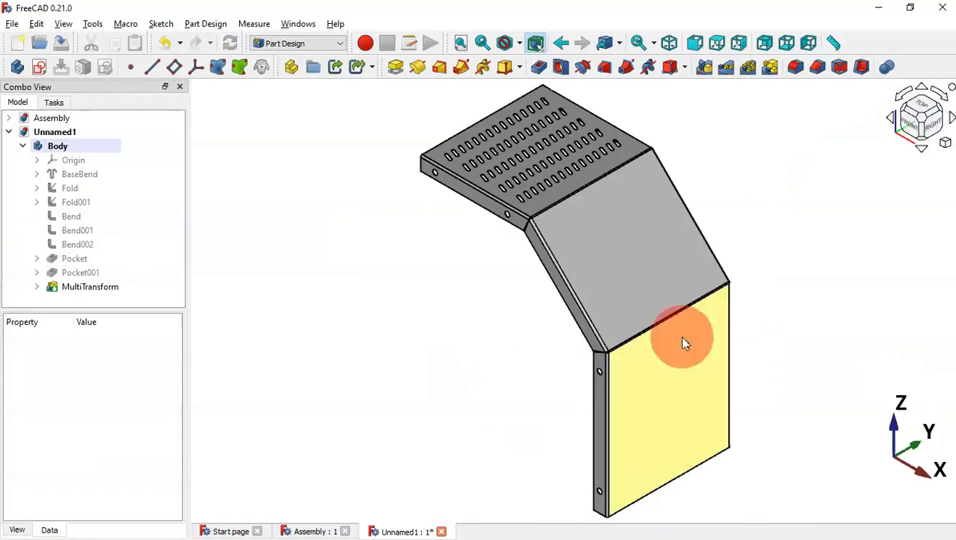
pyautogui.hotkey('alt', 'Tab')
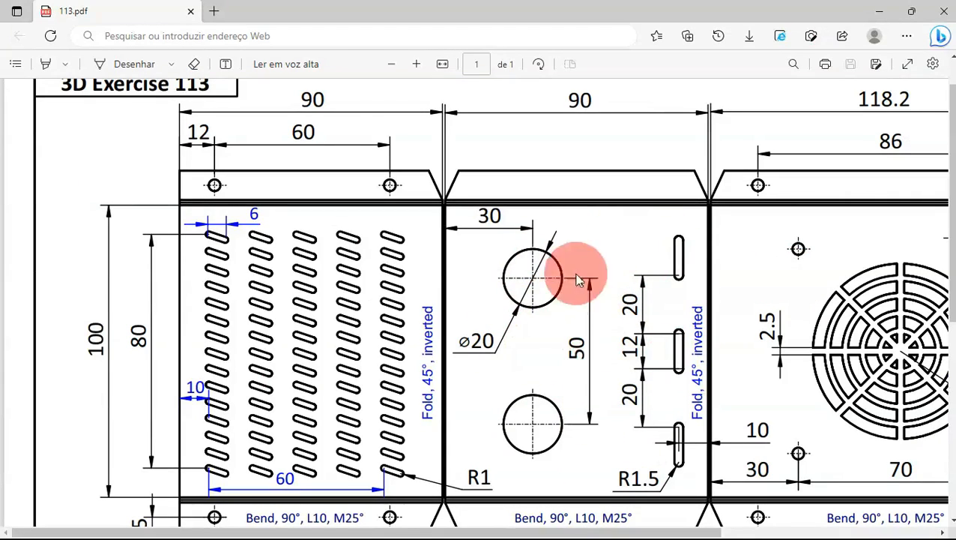
pyautogui.hotkey('alt', 'Tab')
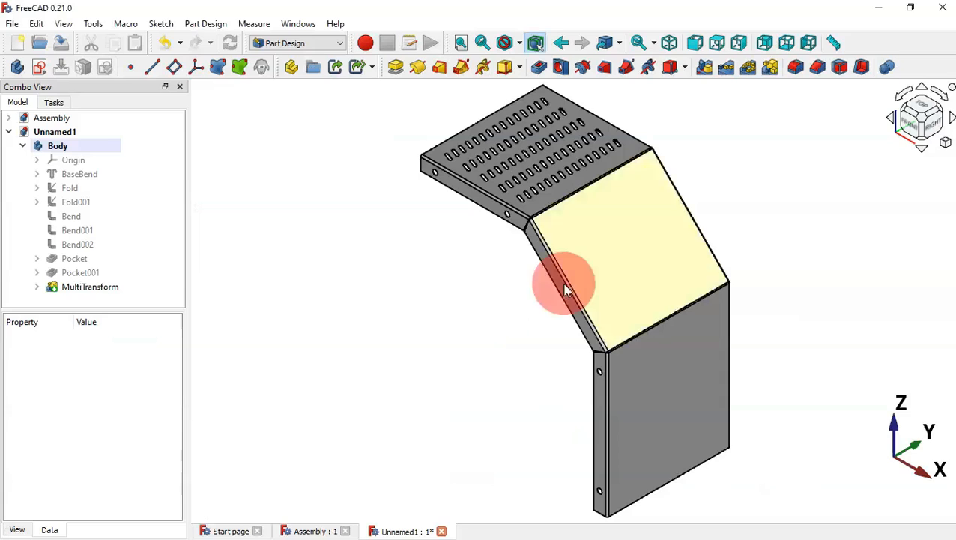
pyautogui.click(599, 232)
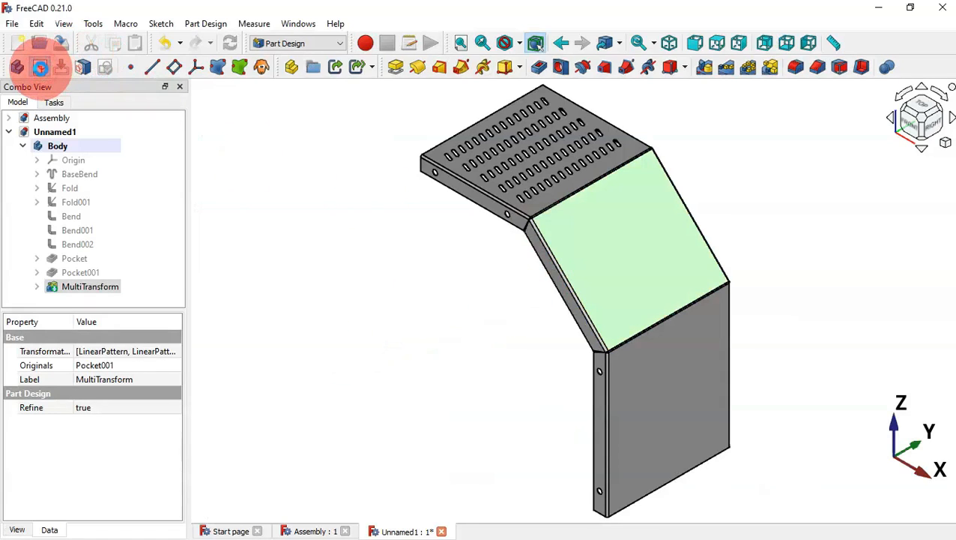
pyautogui.click(42, 69)
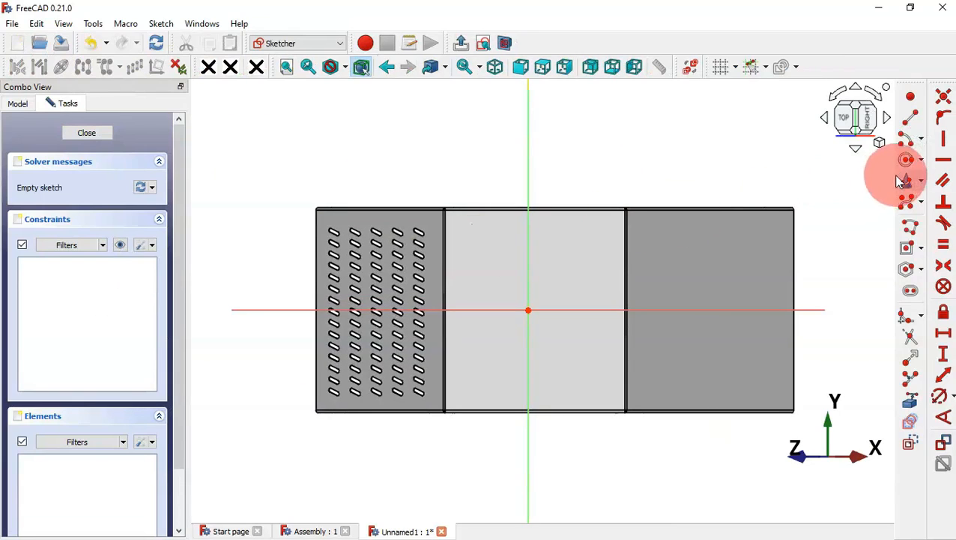
# Sketch two circles with radii of about 14 and 15 mm on the slotted side of the middle face, one on each side of the horizontal axis
pyautogui.click(906, 160)
pyautogui.click(488, 251)
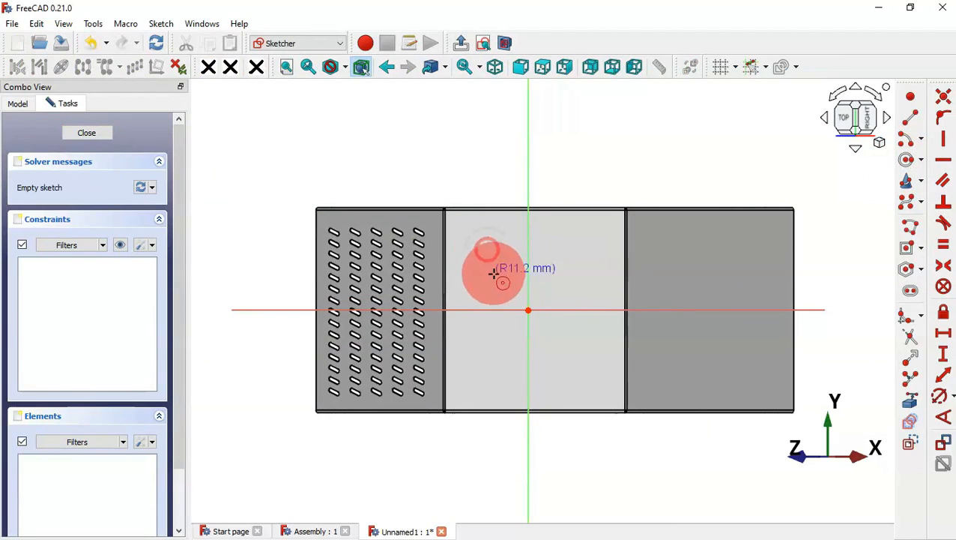
pyautogui.click(486, 342)
pyautogui.scroll(2, 491, 348)
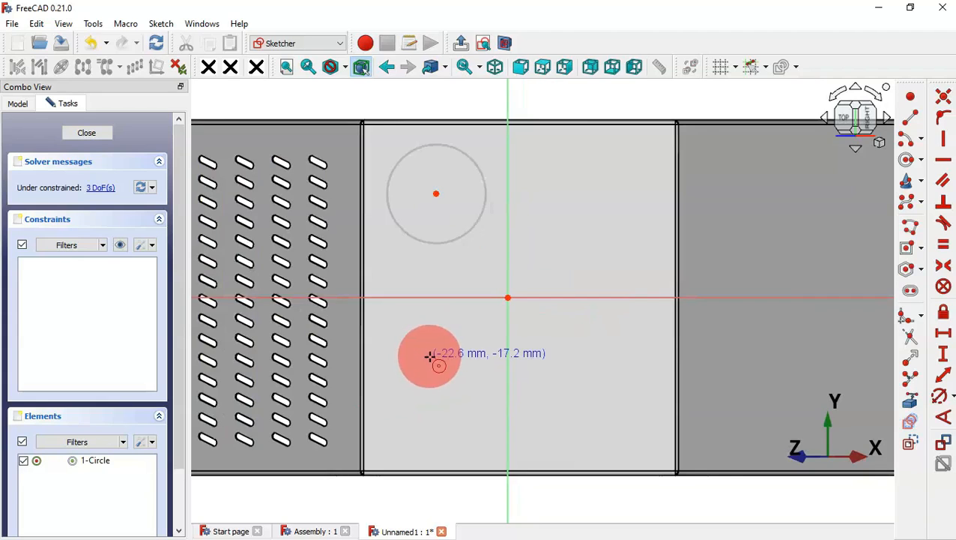
pyautogui.click(429, 356)
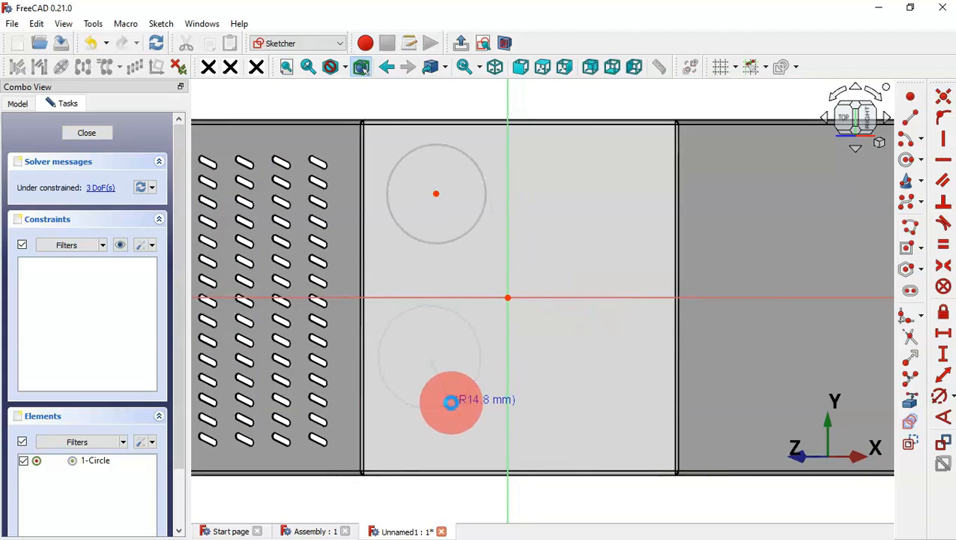
pyautogui.click(450, 401)
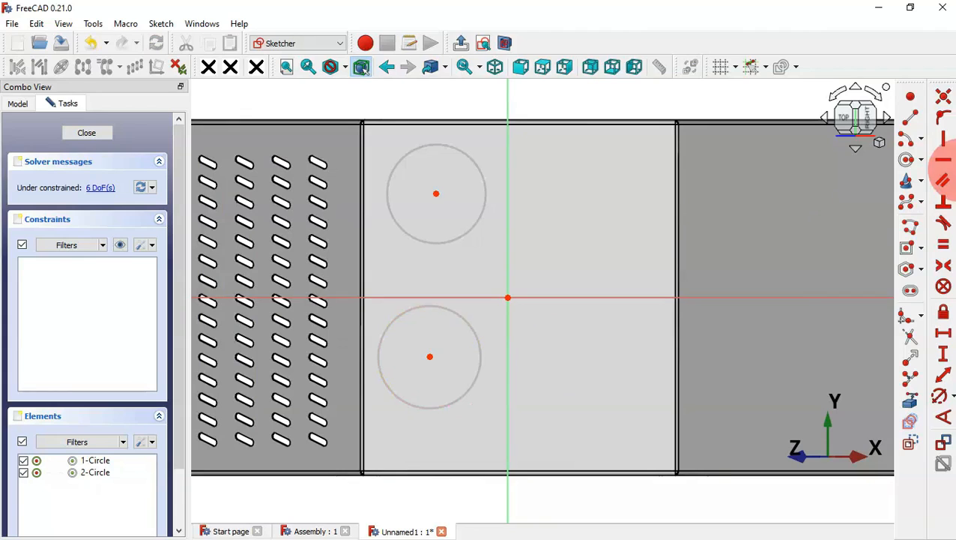
# Constrain the two circles to equal size and make their centres symmetric about the horizontal axis
pyautogui.click(943, 244)
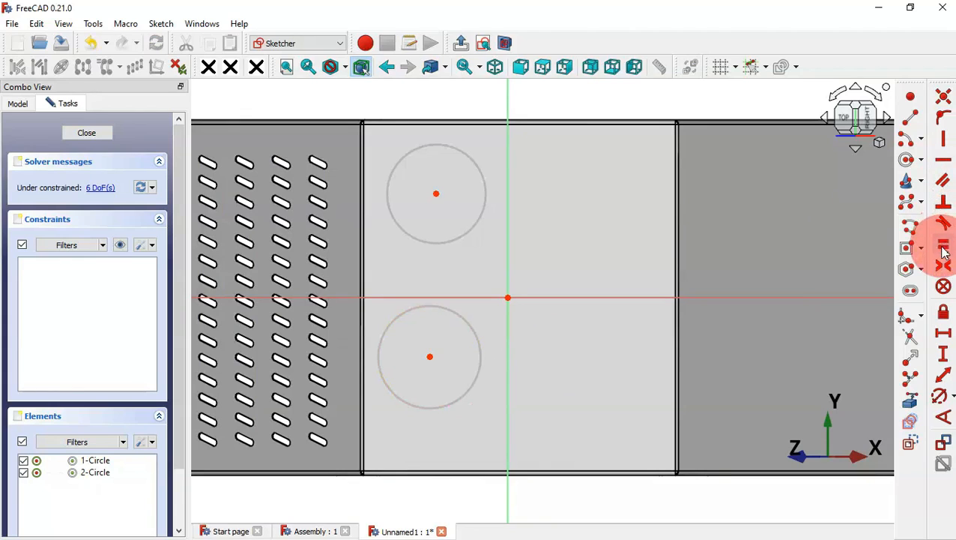
pyautogui.click(470, 231)
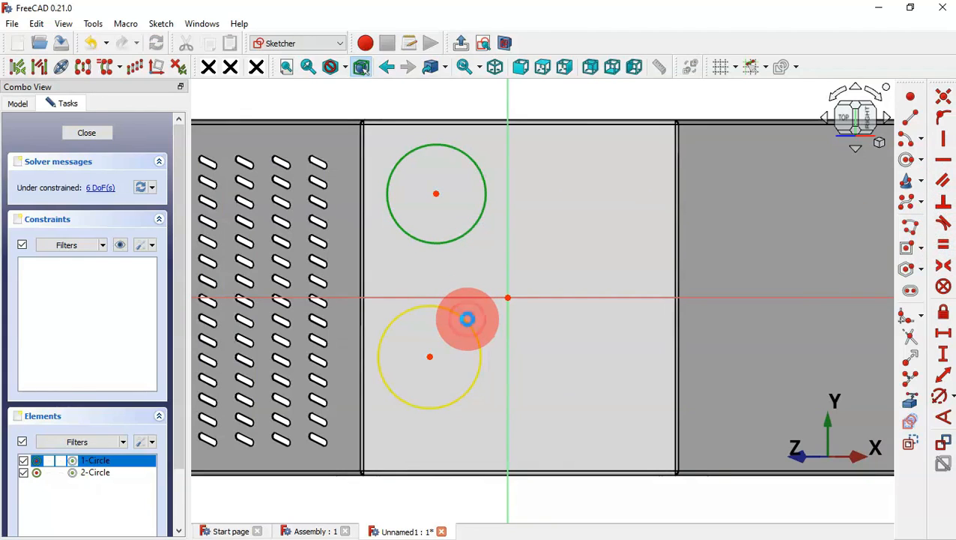
pyautogui.click(467, 319)
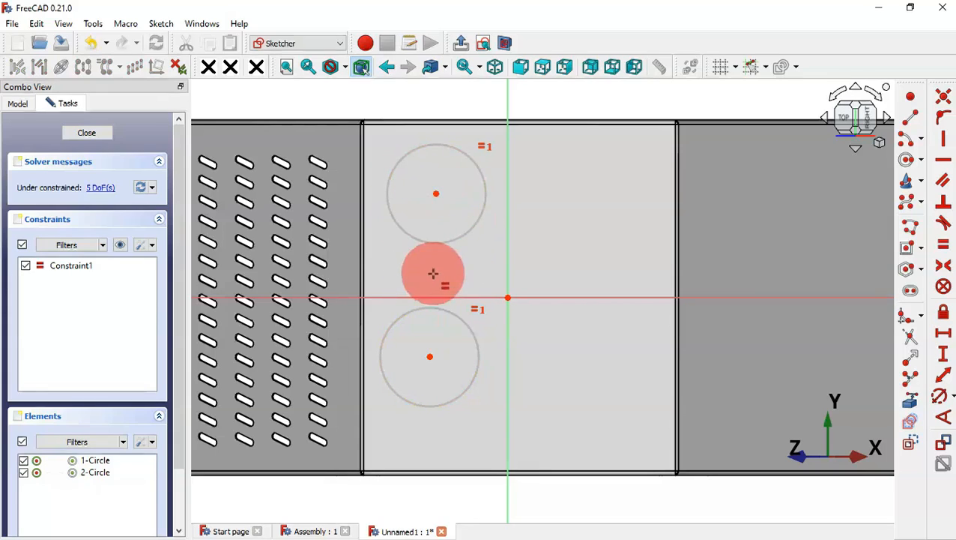
pyautogui.click(944, 266)
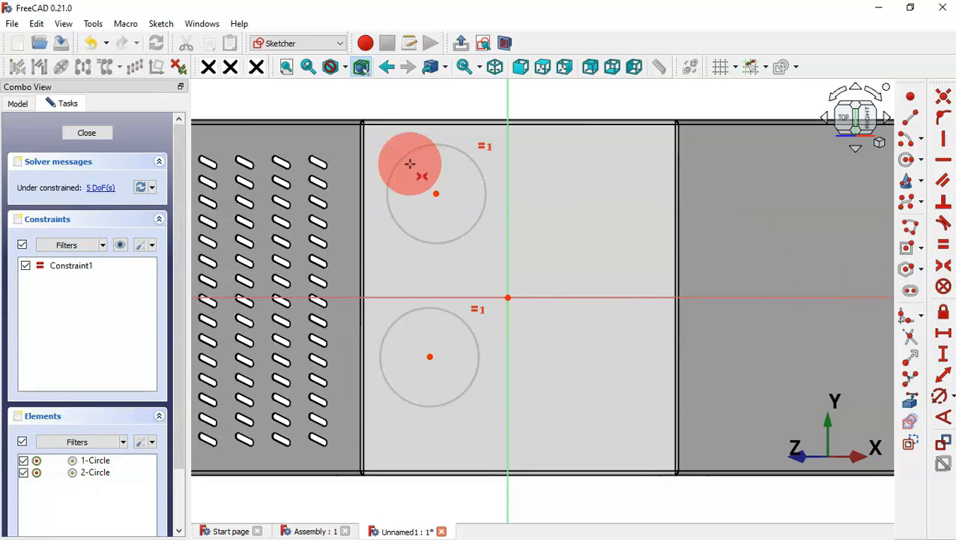
pyautogui.click(437, 193)
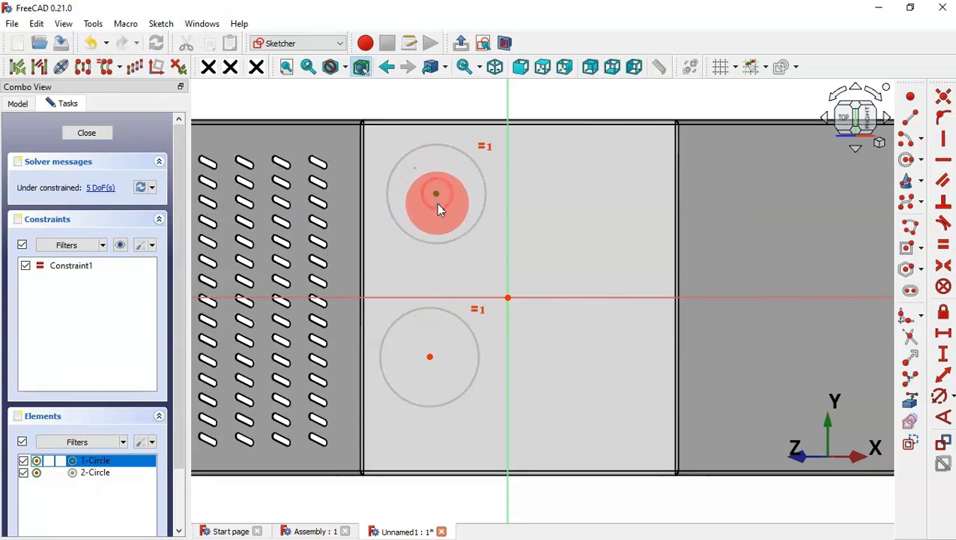
pyautogui.click(430, 356)
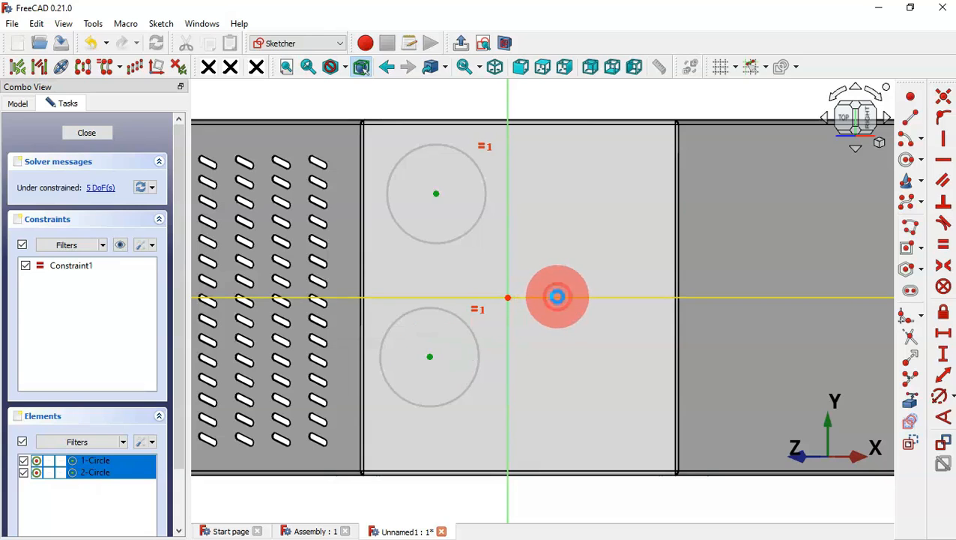
pyautogui.click(557, 297)
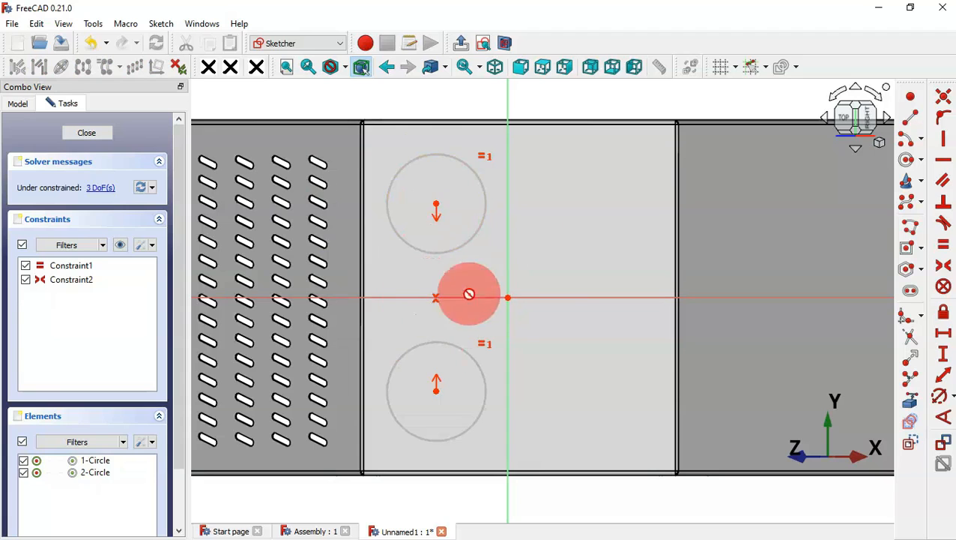
# Set the lower circle's diameter to 20 mm
pyautogui.click(941, 398)
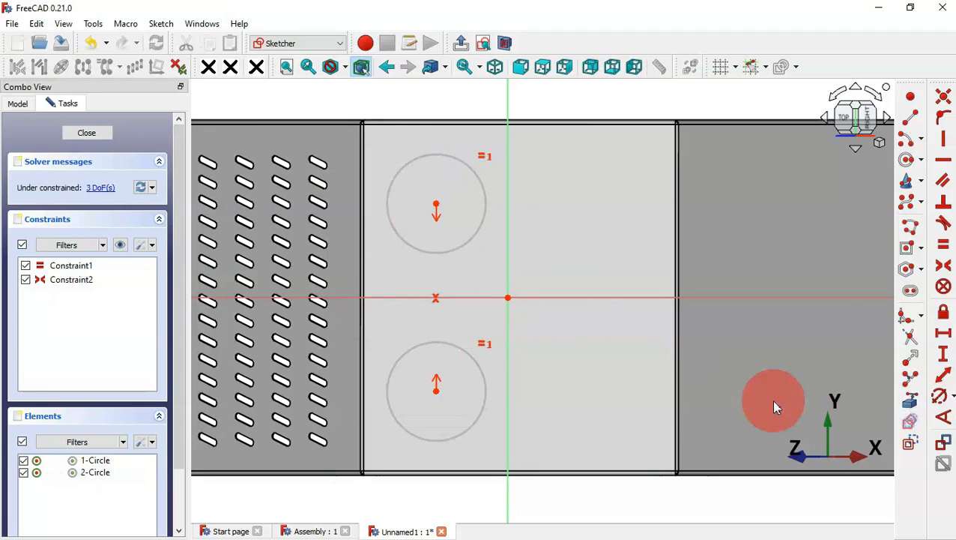
pyautogui.click(484, 367)
pyautogui.hotkey('alt', 'Tab')
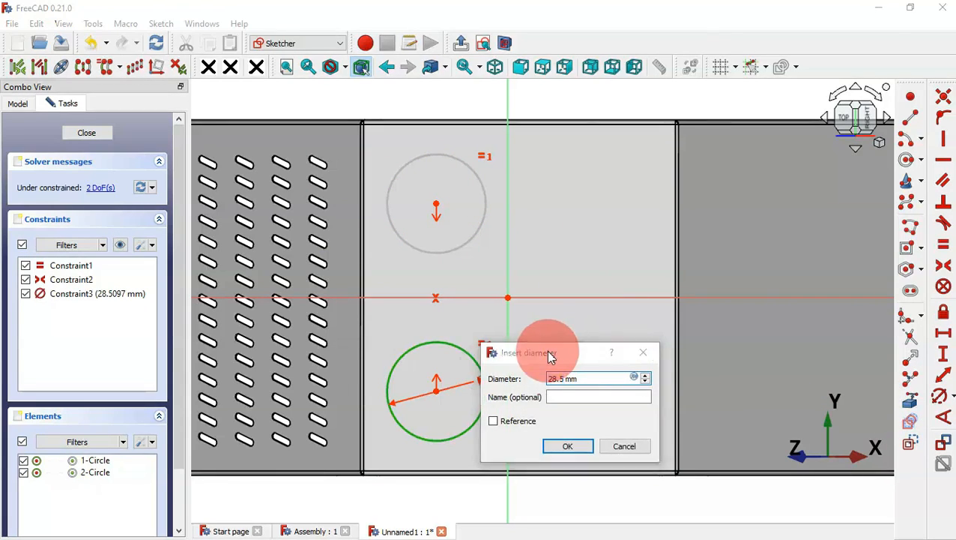
pyautogui.hotkey('alt', 'Tab')
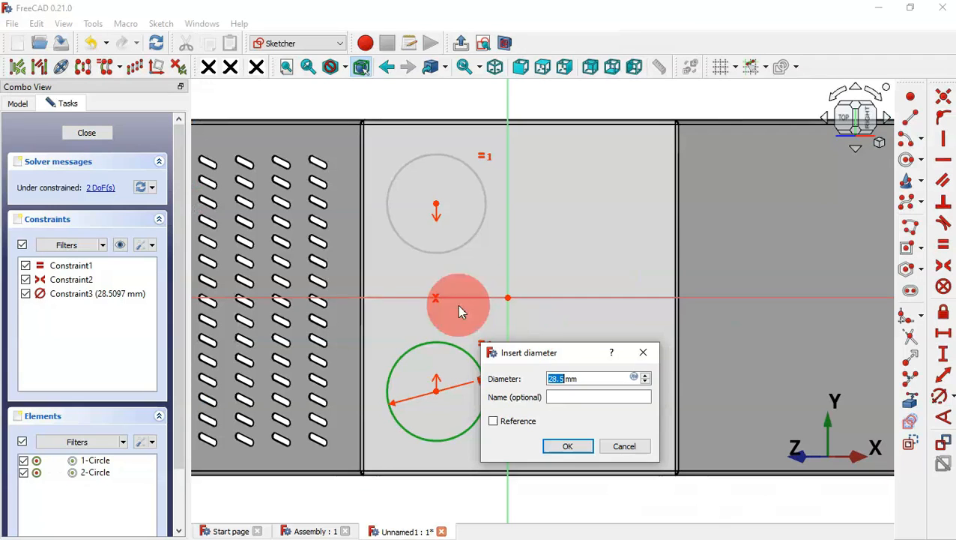
pyautogui.press('Return')
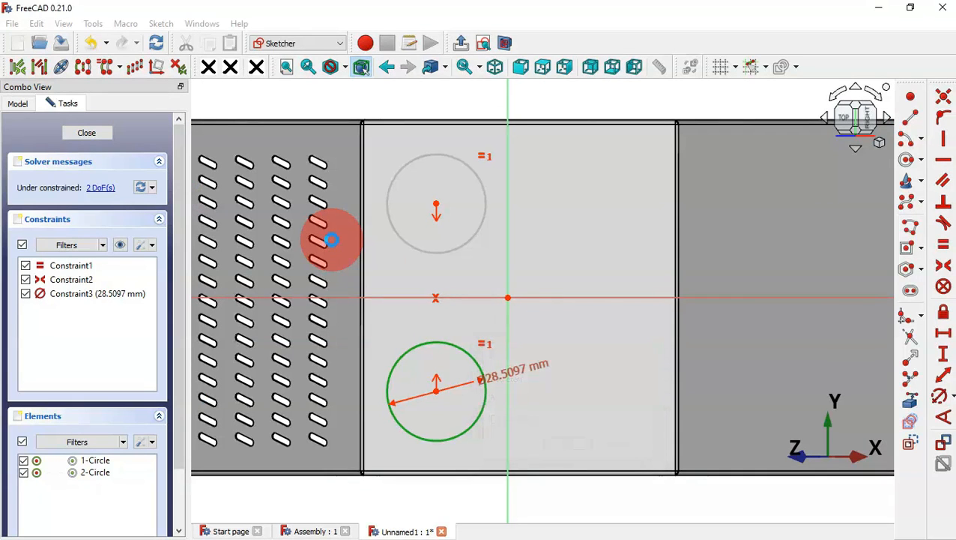
# Project the middle face's upper edge into the sketch and set the upper circle's centre 30 mm horizontally from the edge's endpoint nearest the slots
pyautogui.click(912, 403)
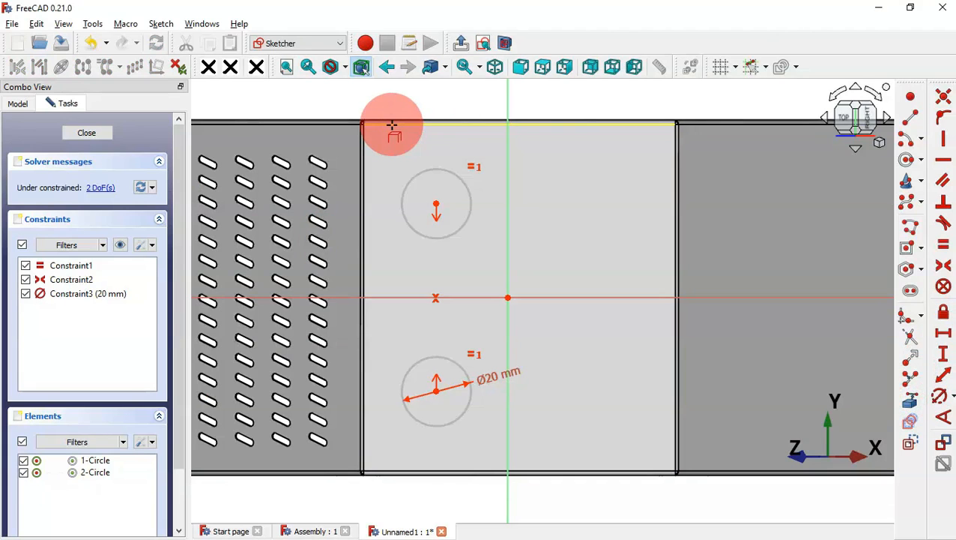
pyautogui.click(426, 126)
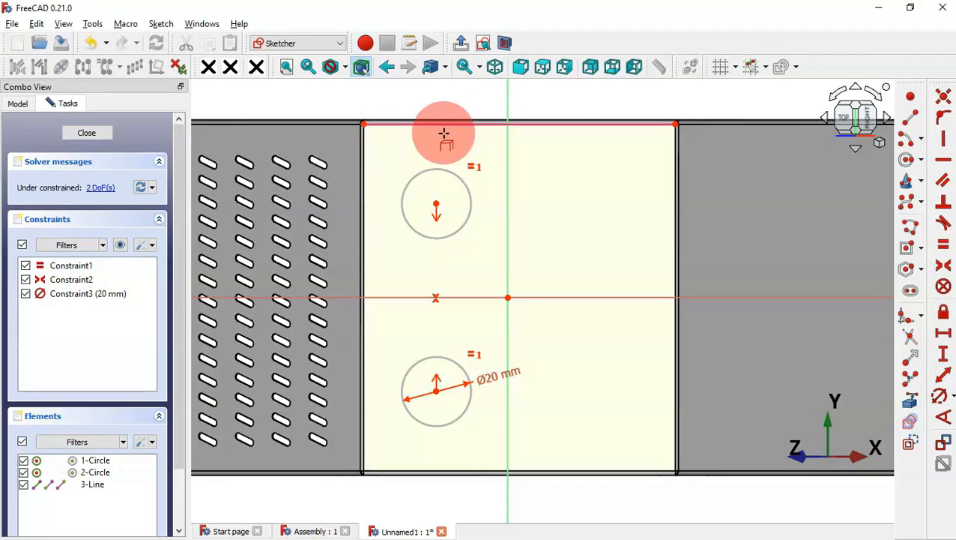
pyautogui.hotkey('alt', 'Tab')
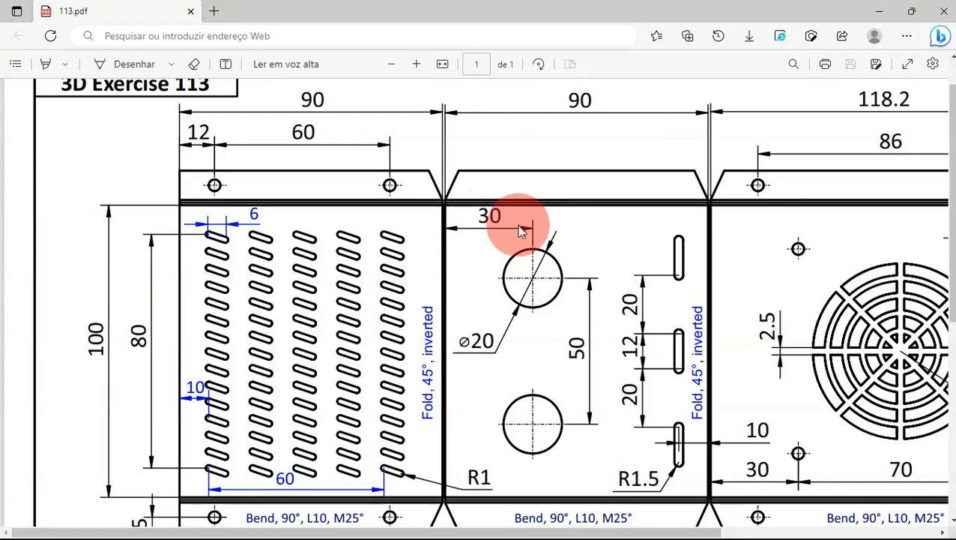
pyautogui.hotkey('alt', 'Tab')
pyautogui.click(940, 334)
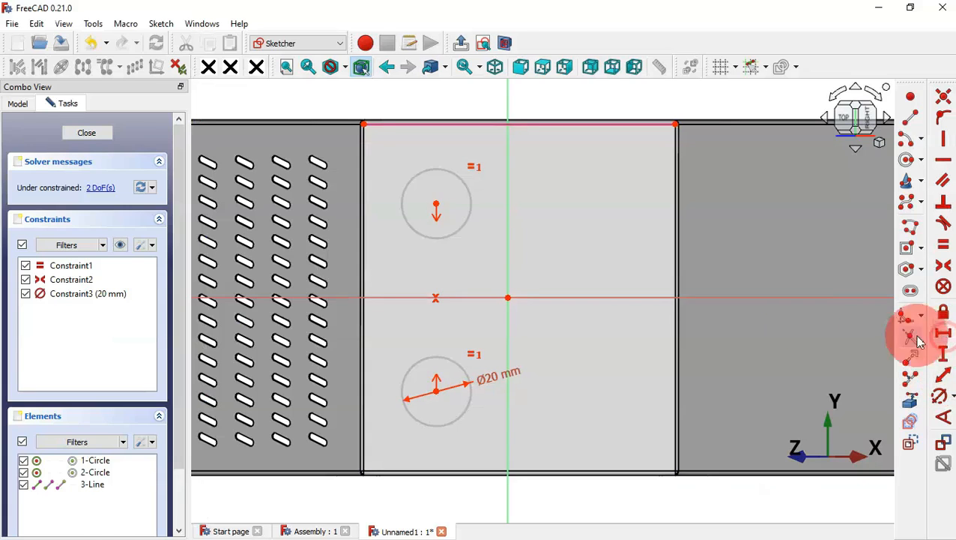
pyautogui.click(438, 203)
pyautogui.click(372, 125)
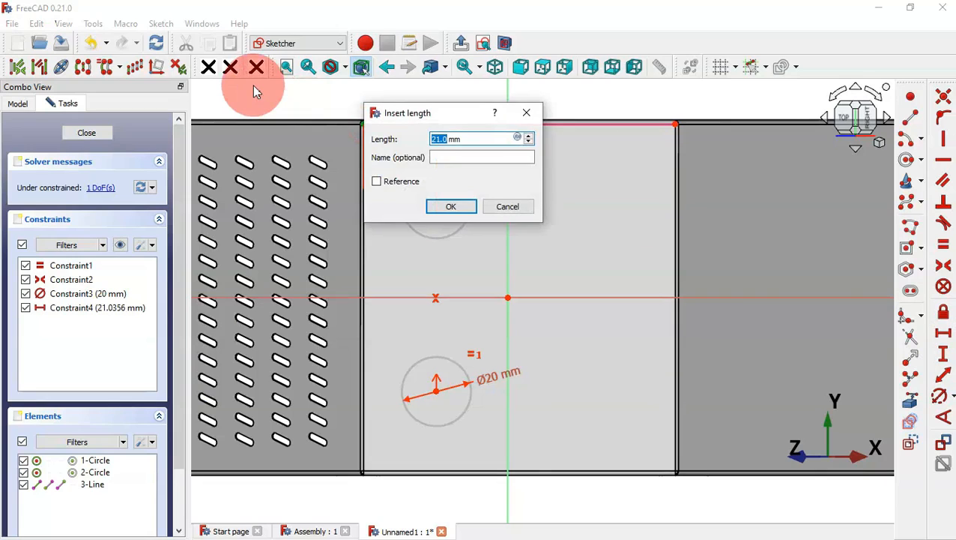
pyautogui.write('20')
pyautogui.press('Return')
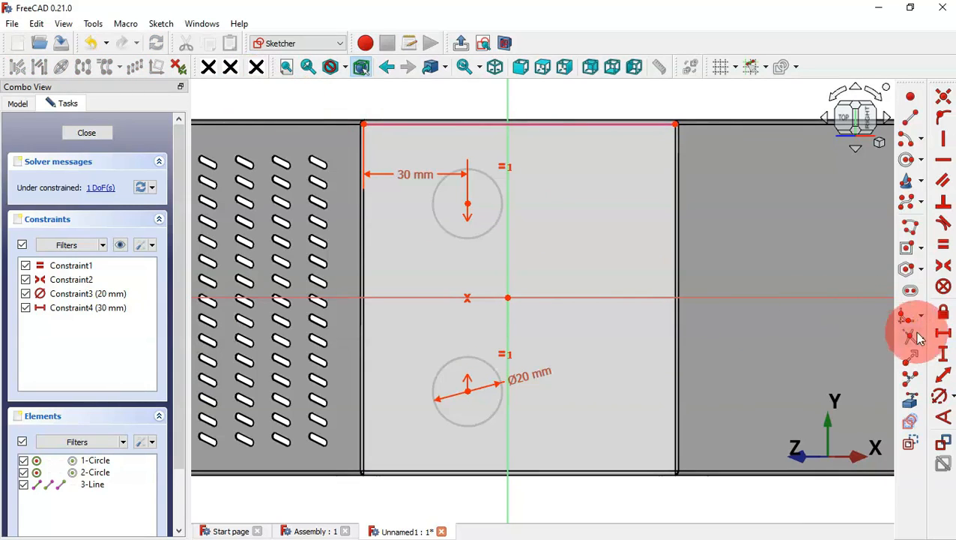
# Set the vertical distance between the two circle centres to 50 mm, as given in the exercise drawing
pyautogui.click(942, 353)
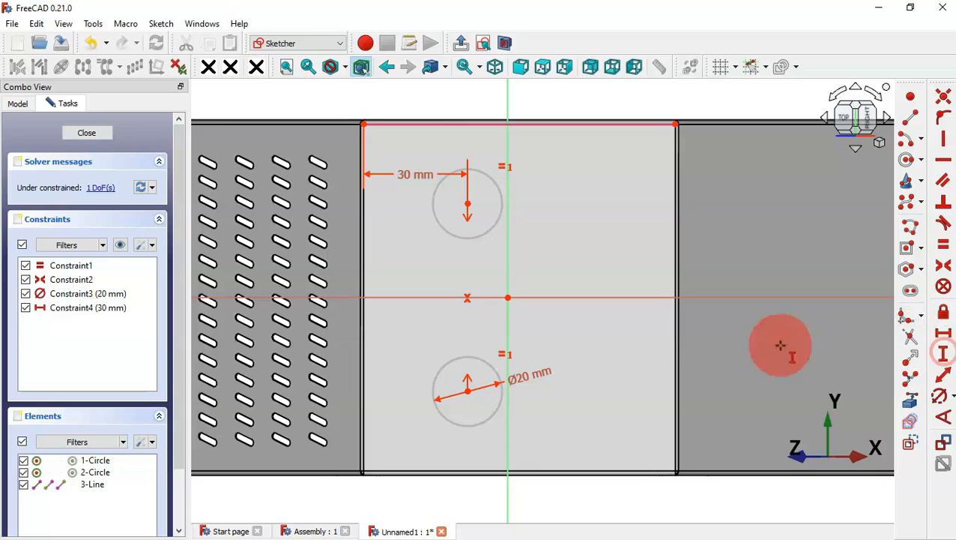
pyautogui.click(466, 390)
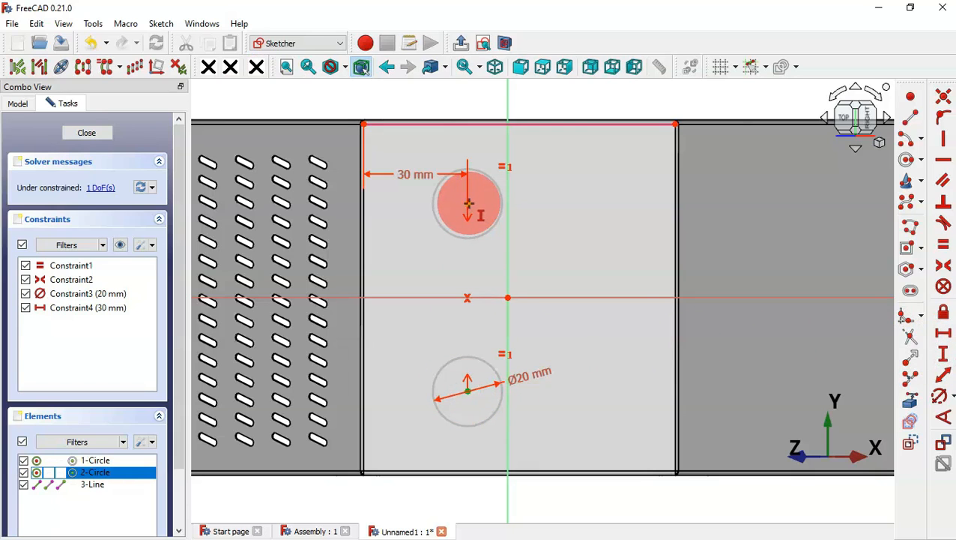
pyautogui.click(468, 203)
pyautogui.hotkey('alt', 'Tab')
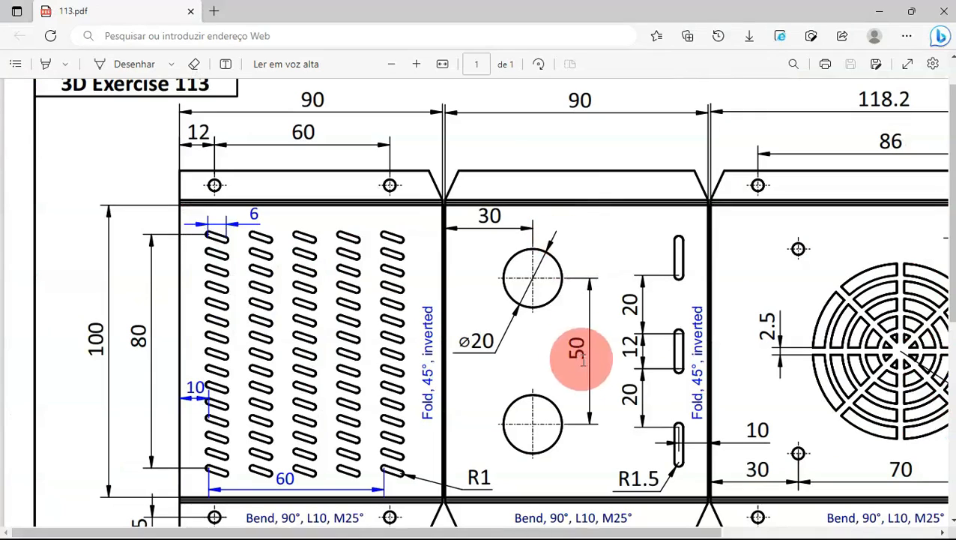
pyautogui.hotkey('alt', 'Tab')
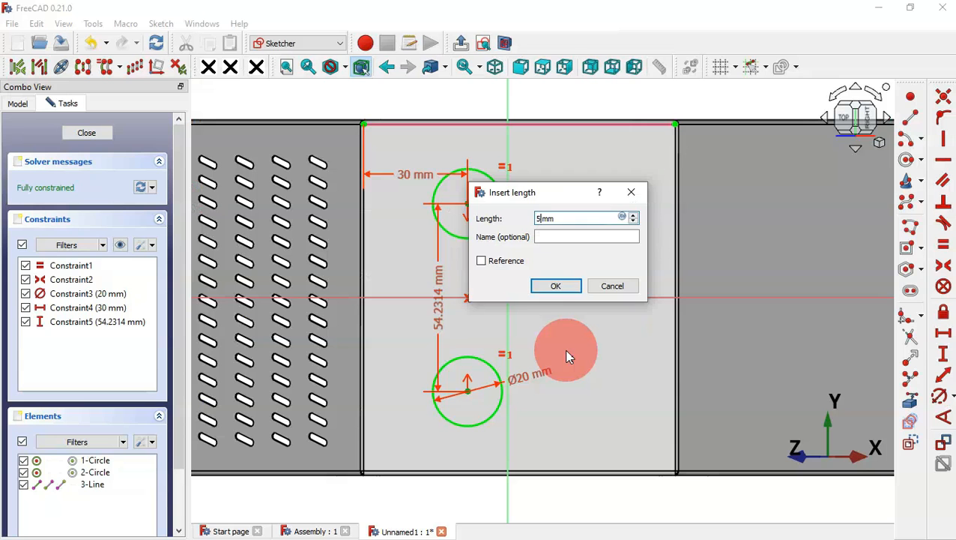
pyautogui.write('0')
pyautogui.press('Return')
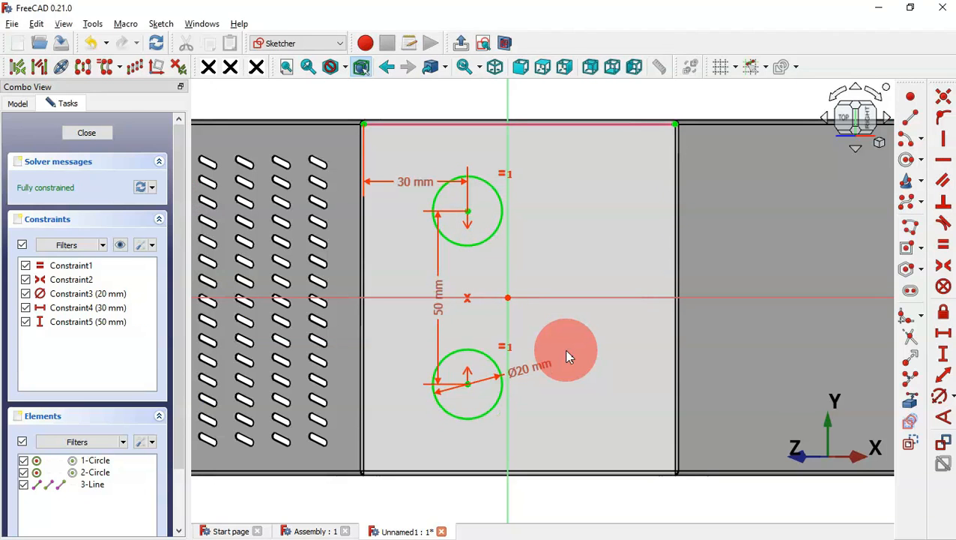
# Hide the constraint marks and sketch three vertical slots in a column beside the circles, each about 20 mm long with a radius of about 5 mm
pyautogui.click(122, 248)
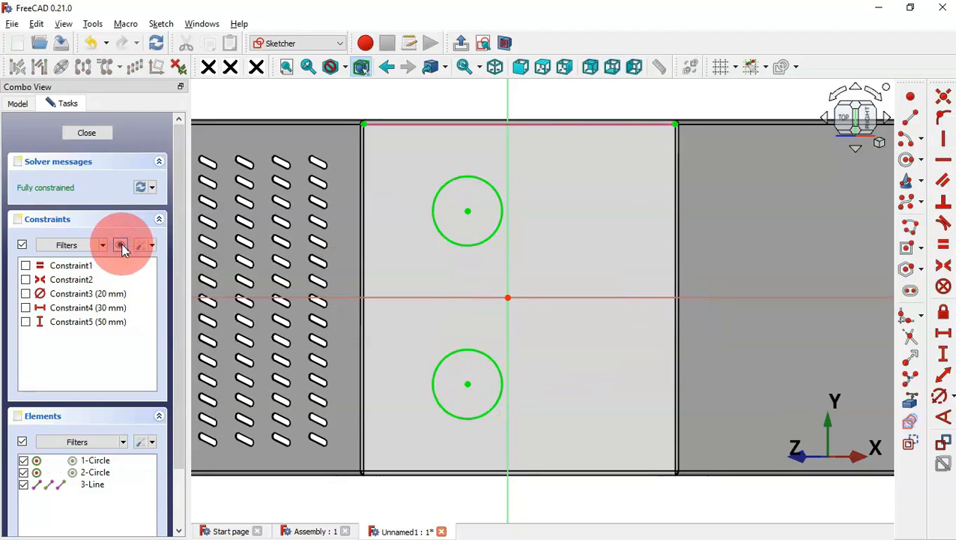
pyautogui.click(903, 294)
pyautogui.click(619, 169)
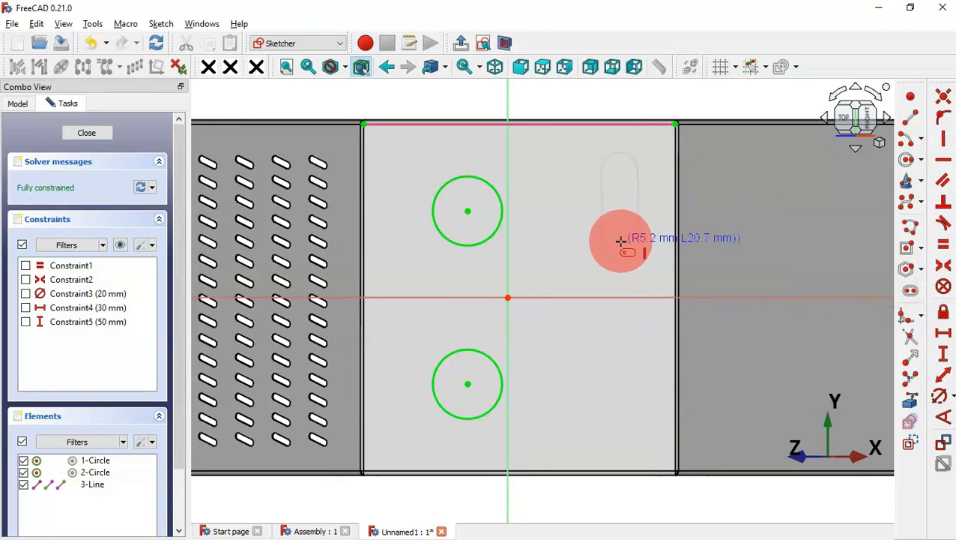
pyautogui.click(620, 241)
pyautogui.click(620, 292)
pyautogui.click(620, 370)
pyautogui.click(620, 424)
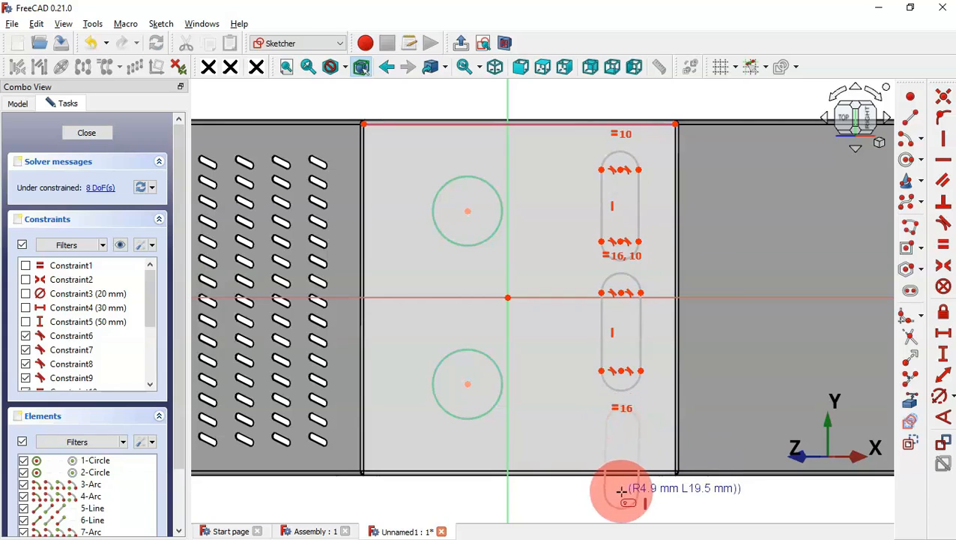
pyautogui.click(619, 491)
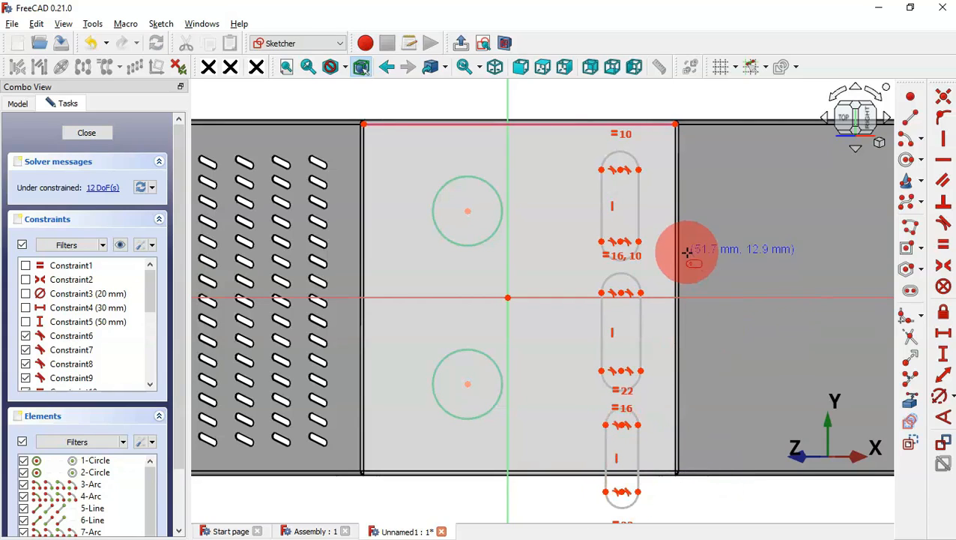
# Constrain the straight sides of the three vertical slots to equal length and consult the exercise drawing for the slot dimensions
pyautogui.click(638, 207)
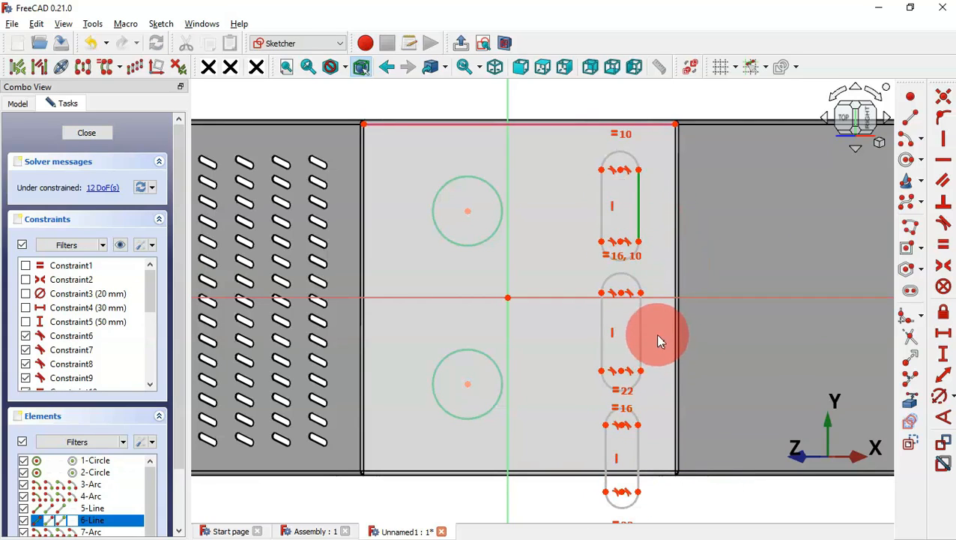
pyautogui.click(641, 329)
pyautogui.click(638, 450)
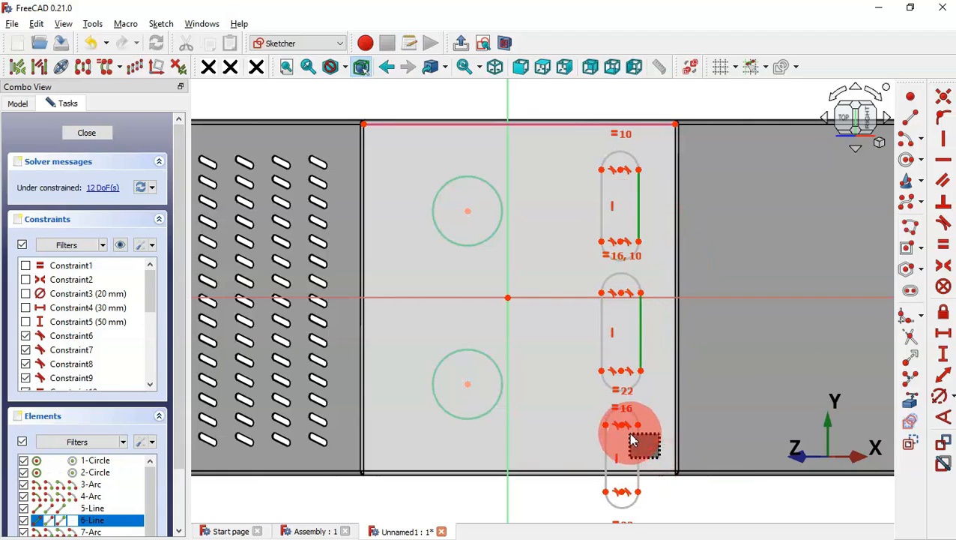
pyautogui.click(942, 244)
pyautogui.hotkey('alt', 'Tab')
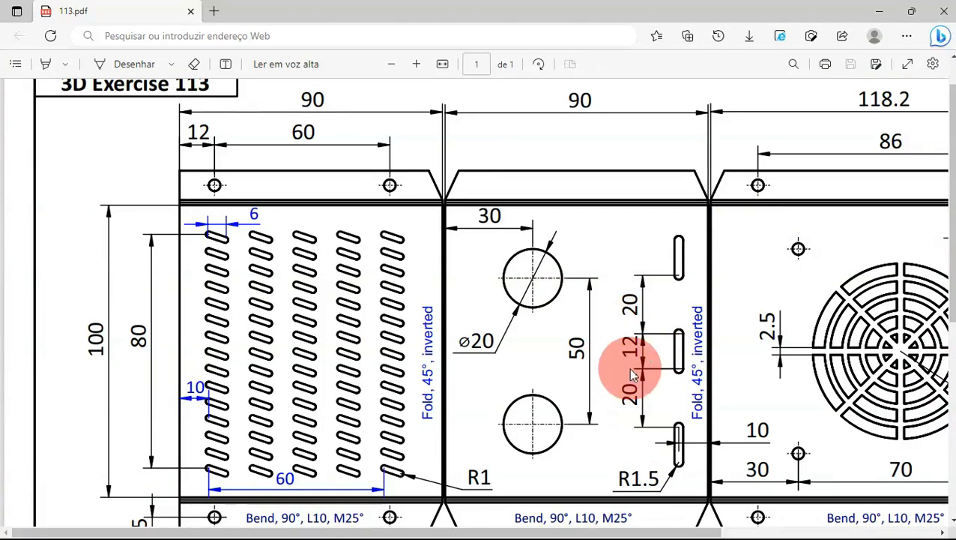
pyautogui.hotkey('alt', 'Tab')
pyautogui.click(661, 350)
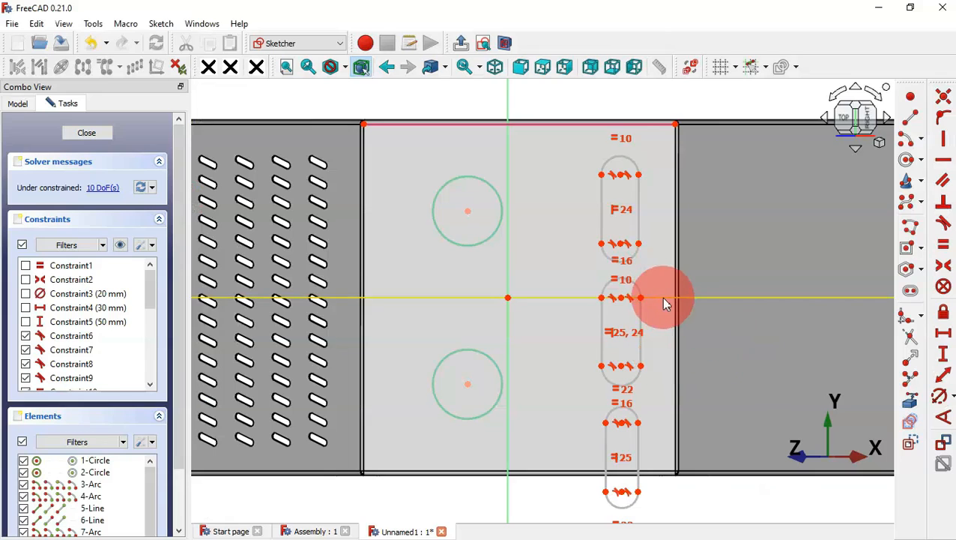
# Constrain the upper end arcs of the three vertical slots to equal radius and hide all constraint marks
pyautogui.click(626, 170)
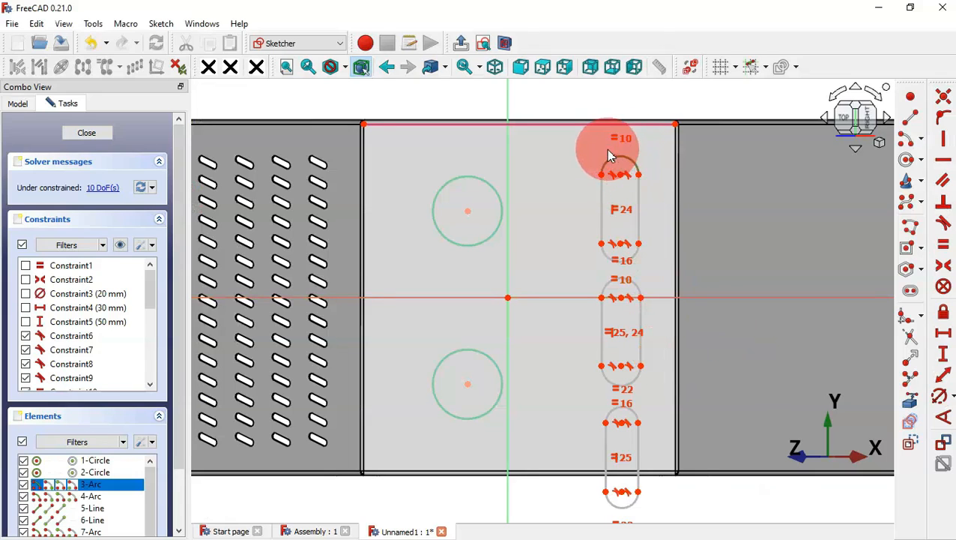
pyautogui.moveTo(624, 294); pyautogui.dragTo(611, 295)
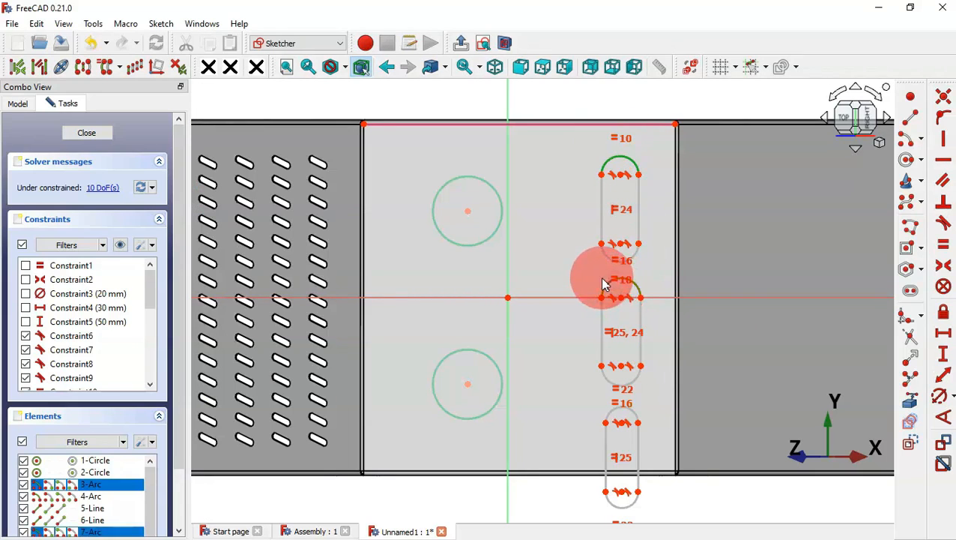
pyautogui.click(633, 417)
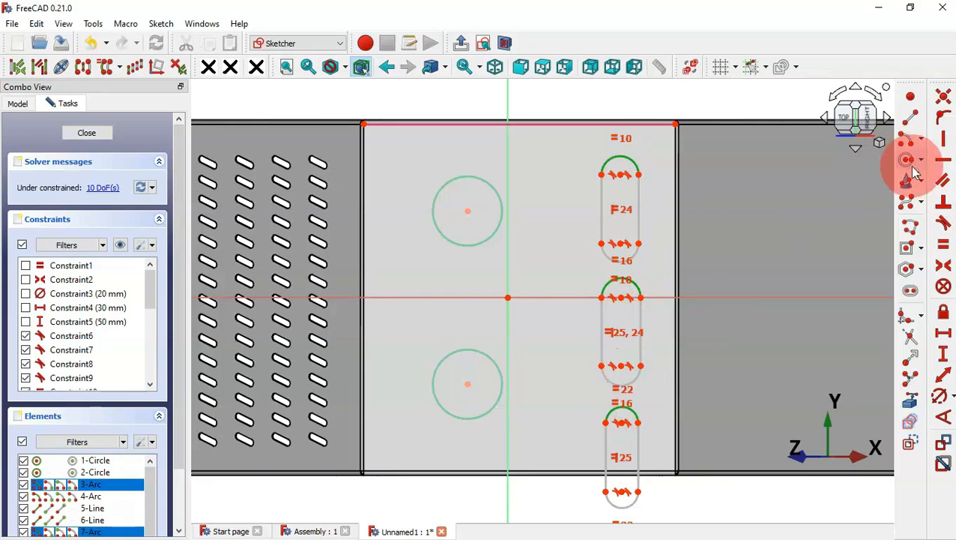
pyautogui.click(944, 241)
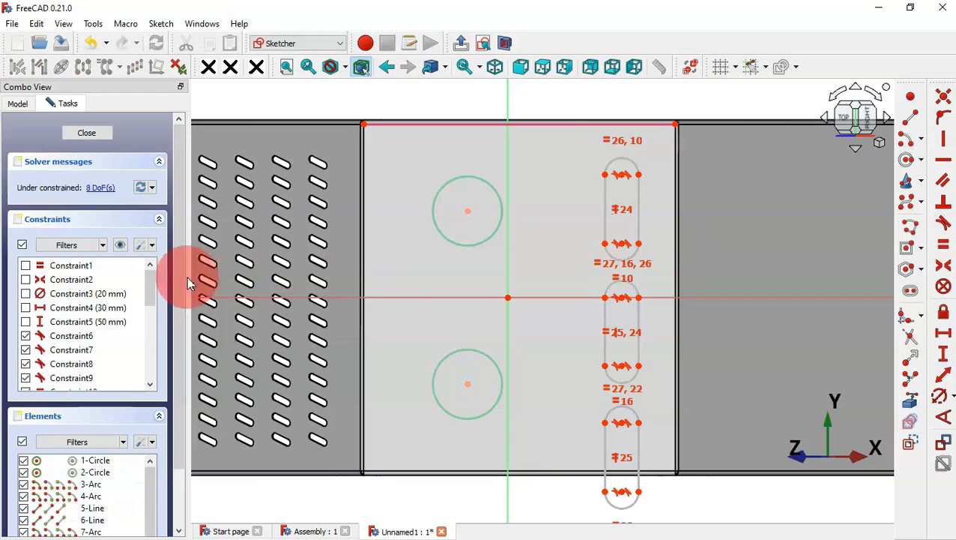
pyautogui.click(122, 245)
pyautogui.click(124, 248)
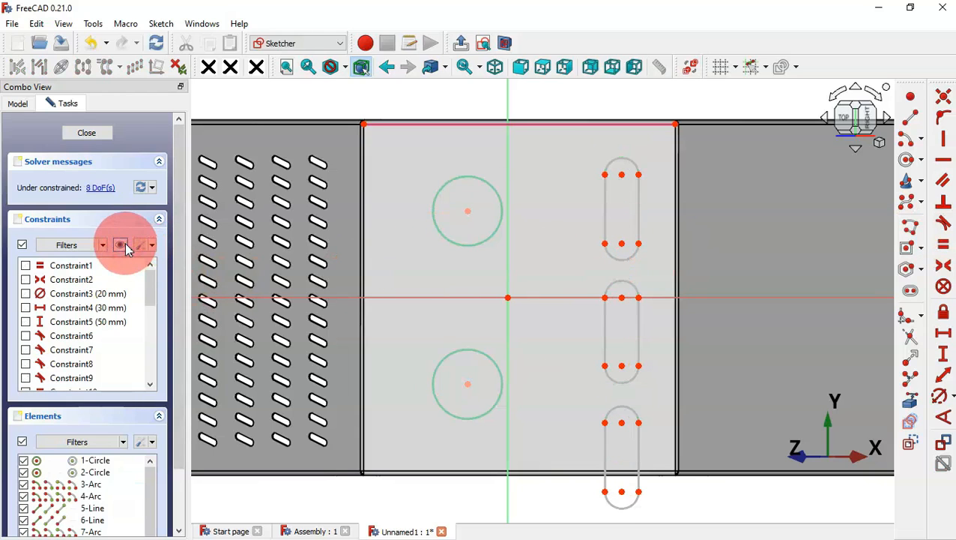
pyautogui.click(713, 328)
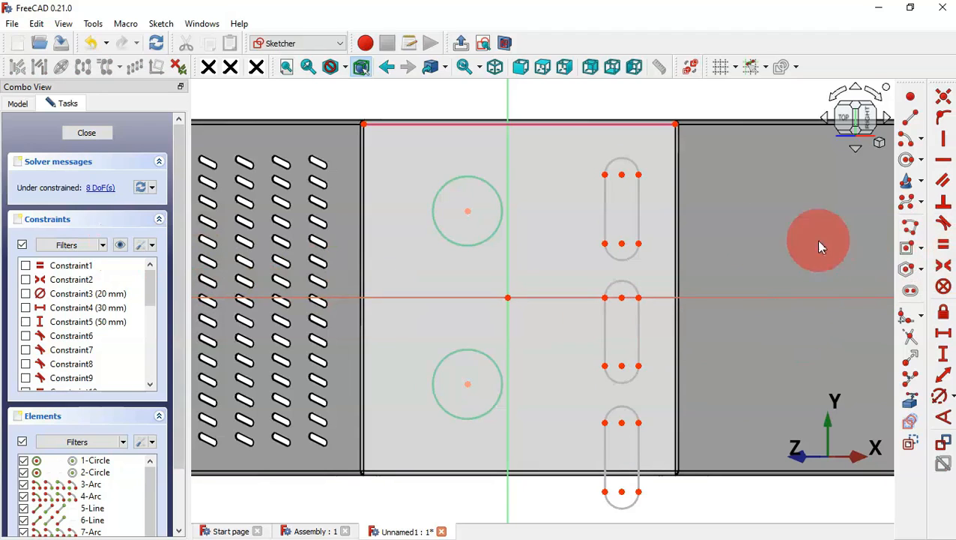
# Make the middle slot's two arc centres symmetric about the horizontal axis
pyautogui.click(943, 265)
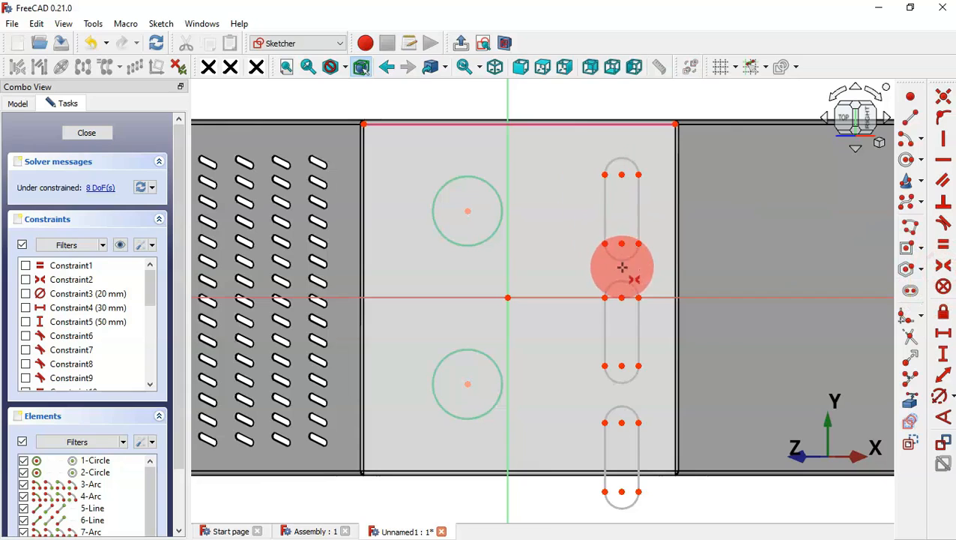
pyautogui.click(622, 296)
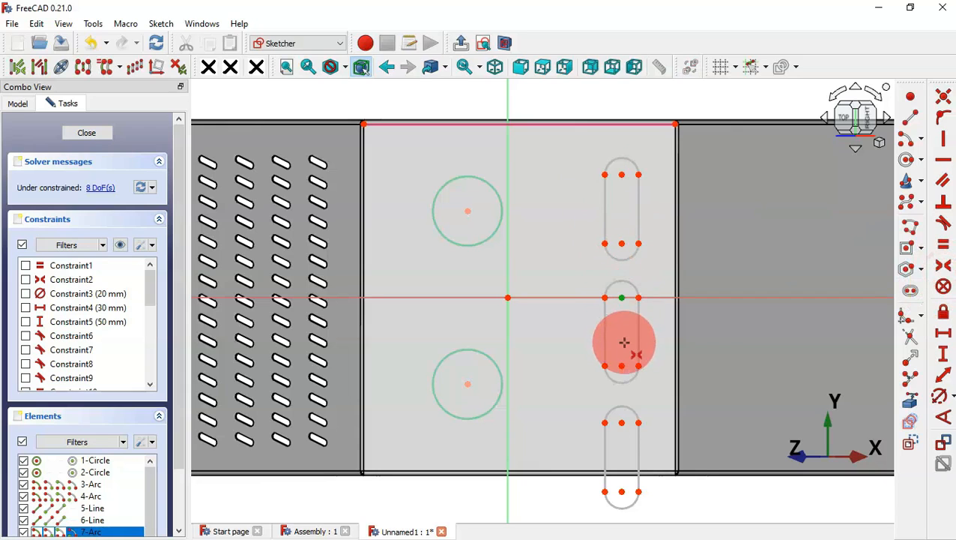
pyautogui.click(623, 366)
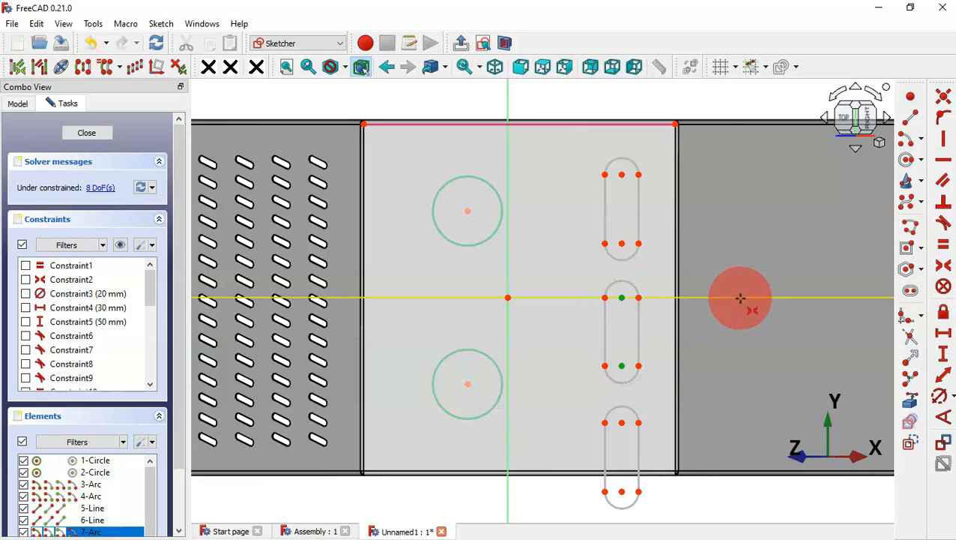
pyautogui.click(740, 301)
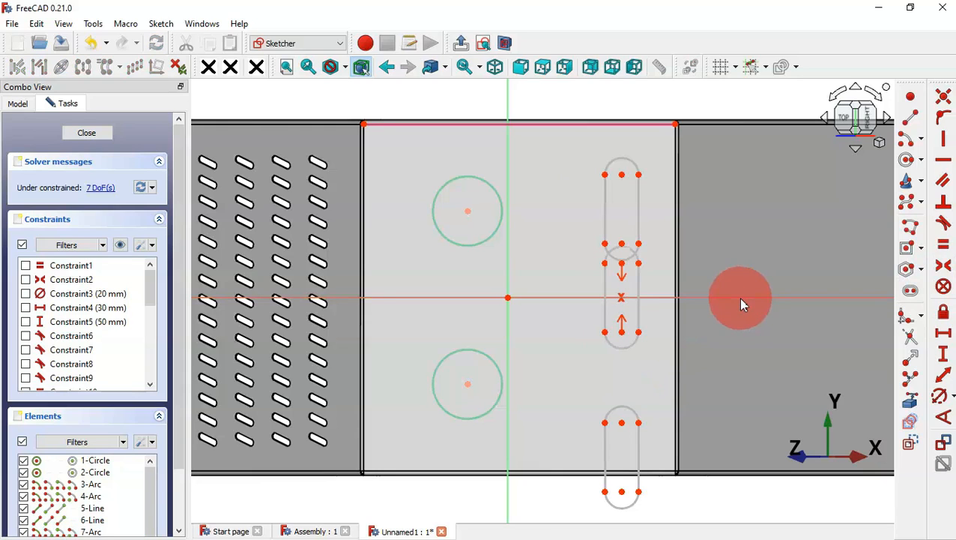
# Make the inner arc centres of the upper and lower slots symmetric about the horizontal axis
pyautogui.click(622, 244)
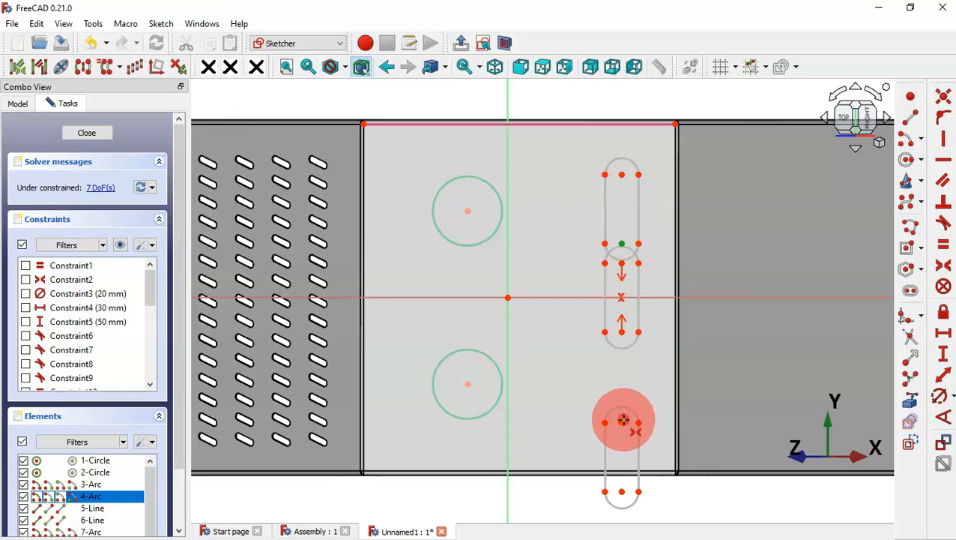
pyautogui.click(623, 422)
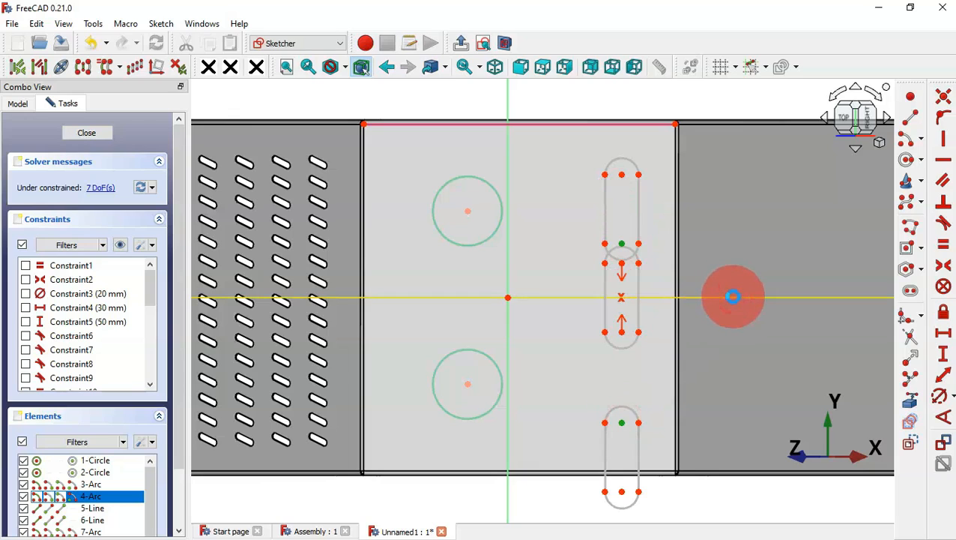
pyautogui.click(732, 296)
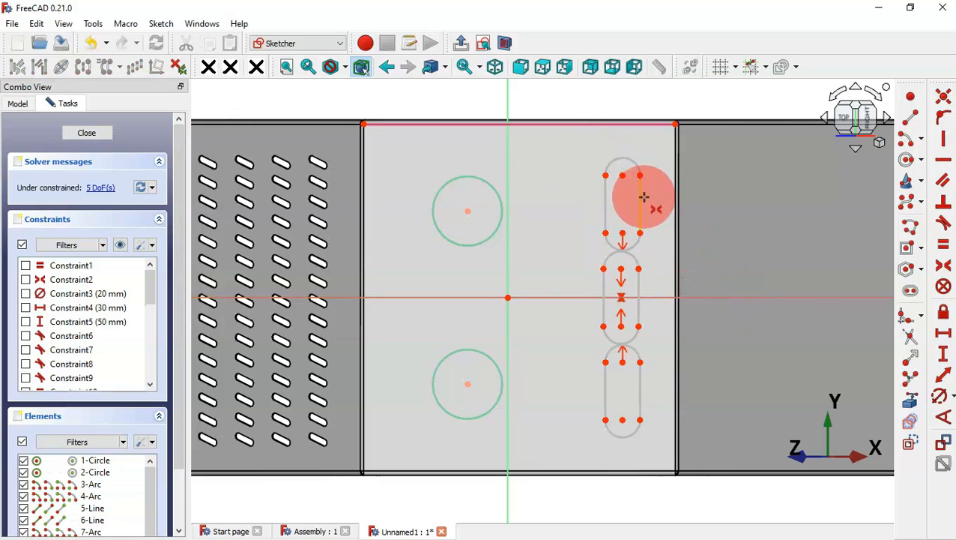
# Align the arc centres of the three slots vertically with a vertical constraint
pyautogui.moveTo(643, 196)
pyautogui.mouseDown()
pyautogui.moveTo(612, 284)
pyautogui.moveTo(621, 220)
pyautogui.moveTo(819, 236)
pyautogui.moveTo(812, 198)
pyautogui.moveTo(700, 183)
pyautogui.moveTo(623, 225)
pyautogui.moveTo(625, 274)
pyautogui.mouseUp()
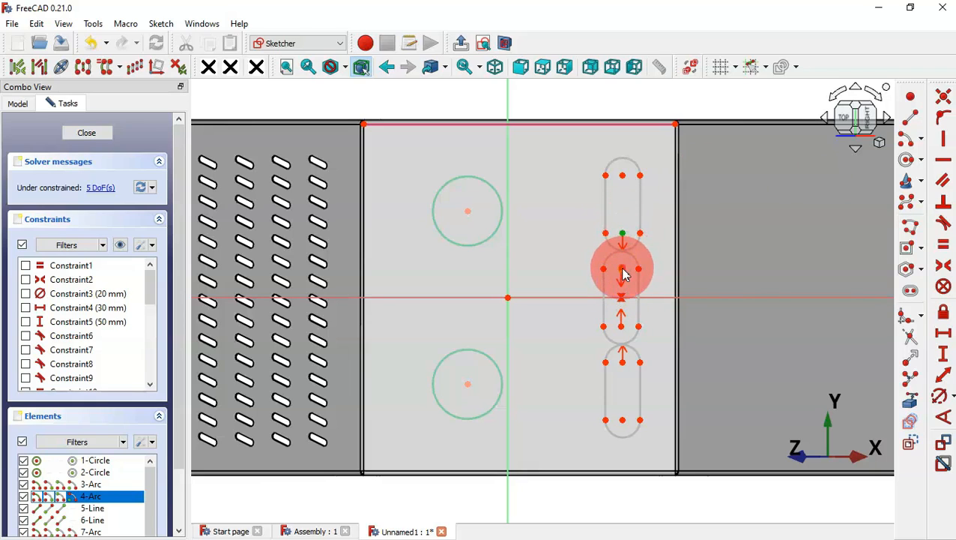
pyautogui.click(622, 269)
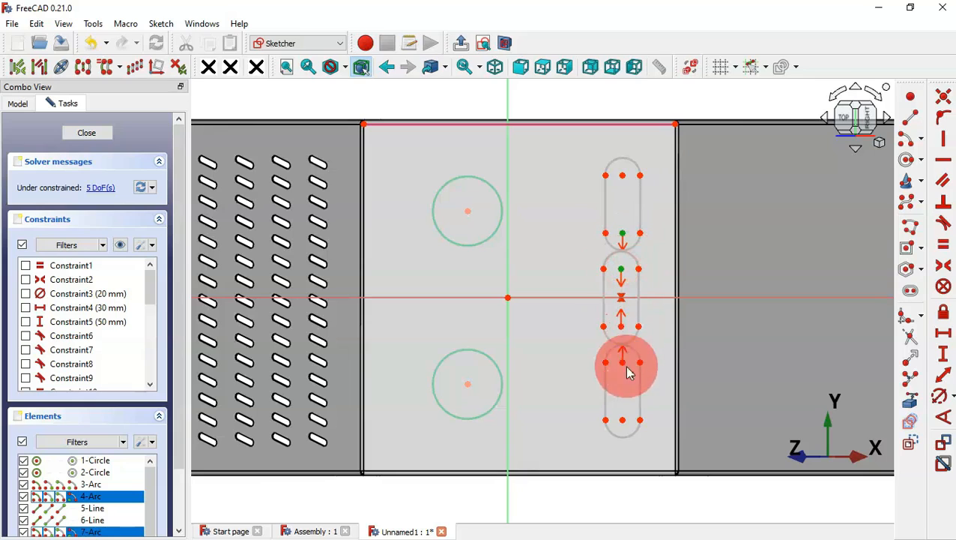
pyautogui.click(622, 421)
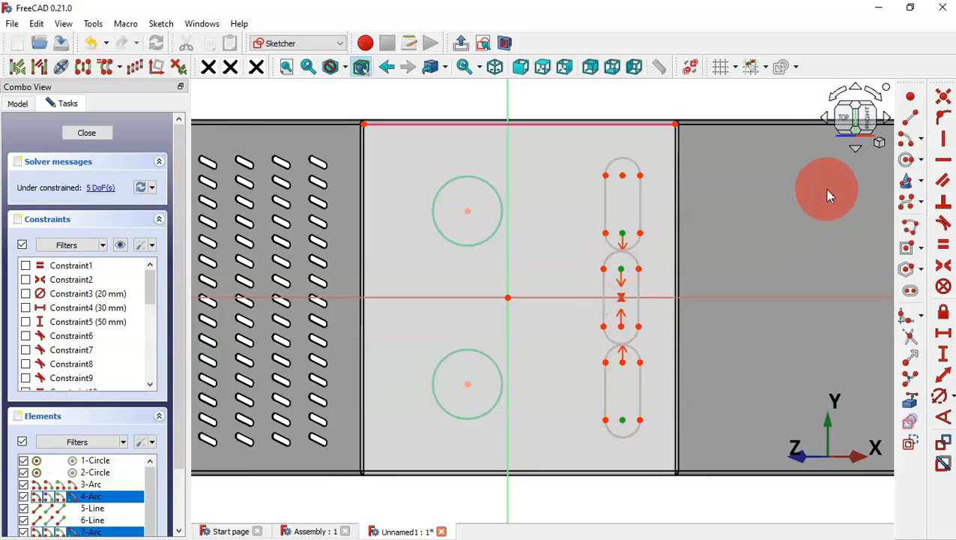
pyautogui.click(941, 141)
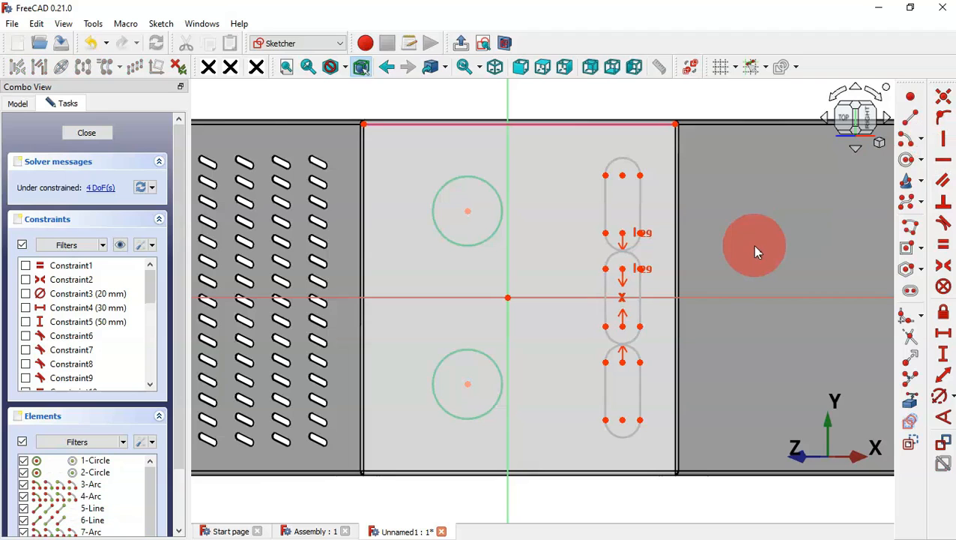
# Set the length of the upper slot's straight side to 12 mm, following the exercise drawing
pyautogui.scroll(3, 752, 245)
pyautogui.click(938, 351)
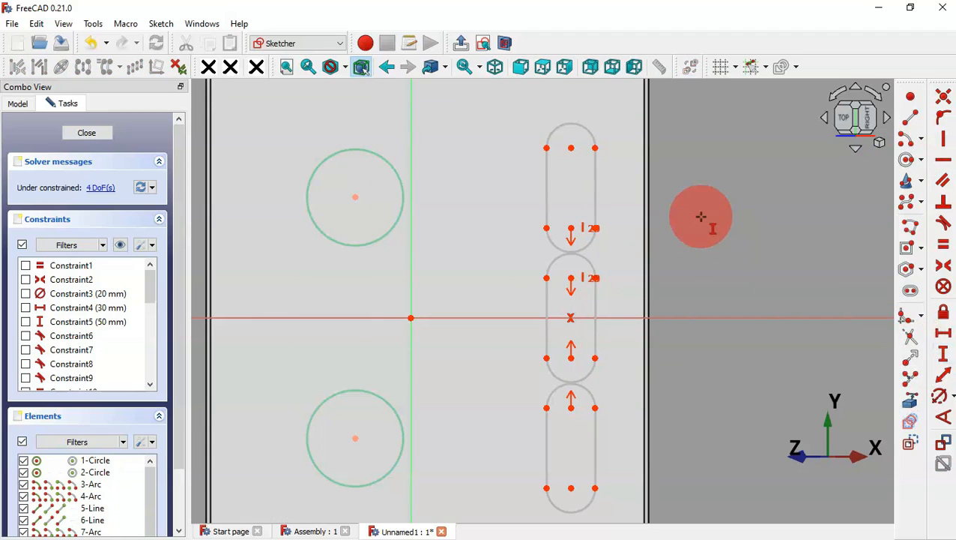
pyautogui.click(596, 188)
pyautogui.hotkey('alt', 'Tab')
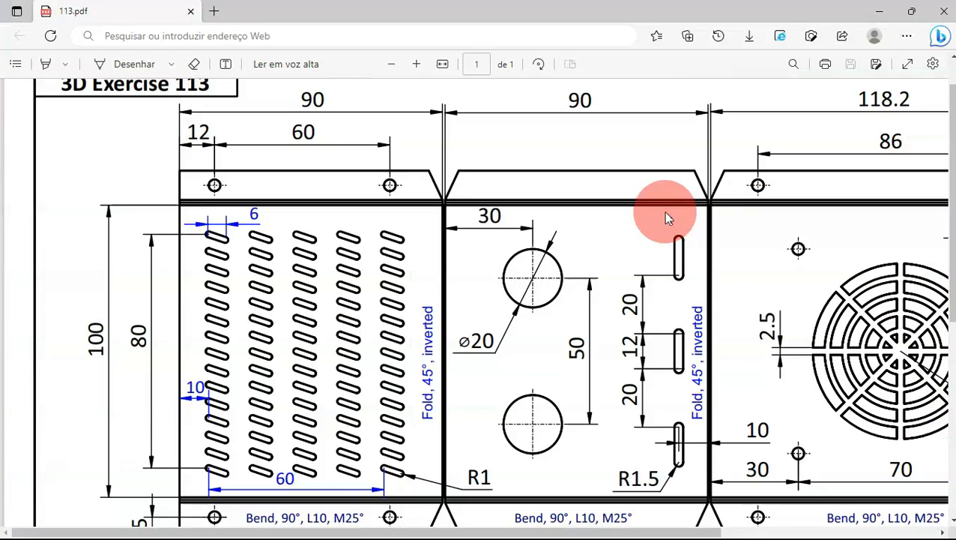
pyautogui.hotkey('alt', 'Tab')
pyautogui.write('10')
pyautogui.press('Return')
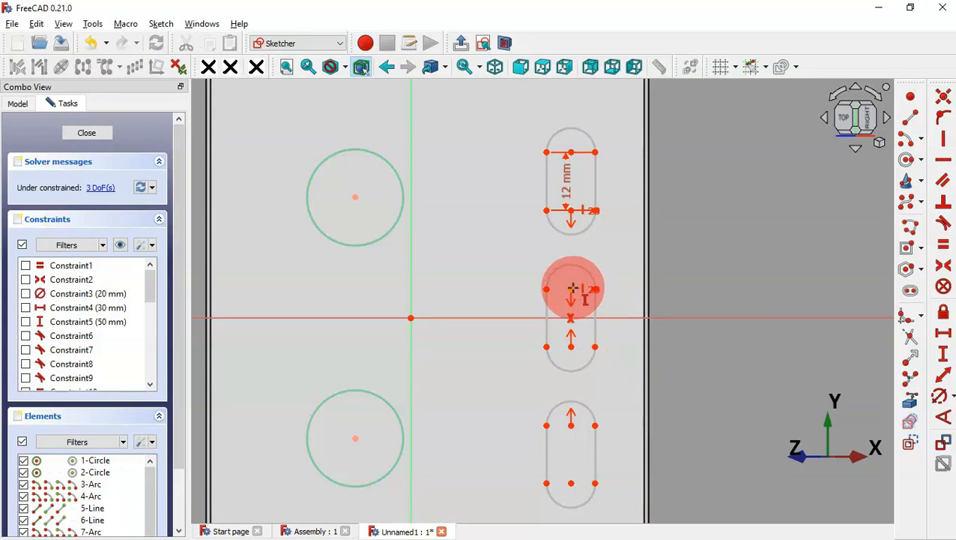
# Set the vertical distance between the facing arc centres of the upper and middle slots to 20 mm, following the exercise drawing
pyautogui.click(571, 210)
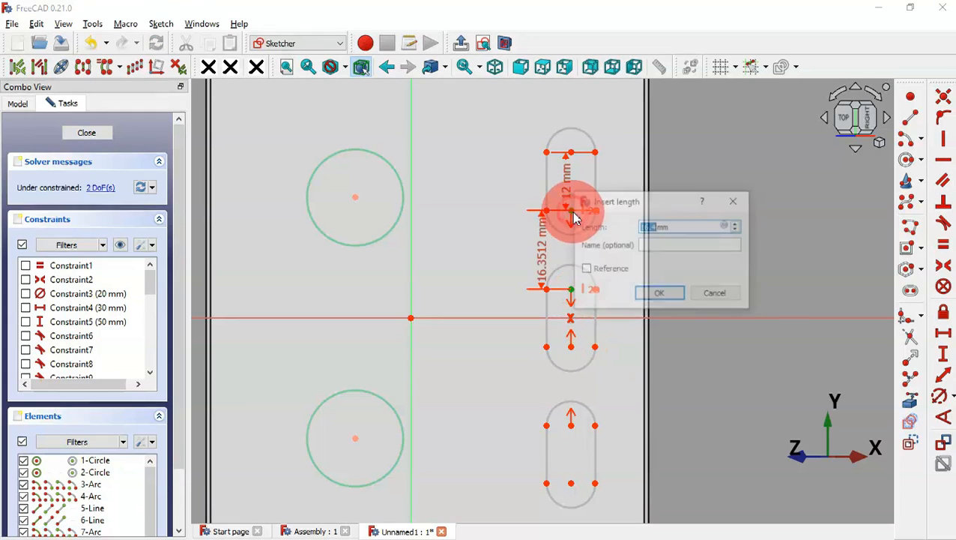
pyautogui.hotkey('alt', 'Tab')
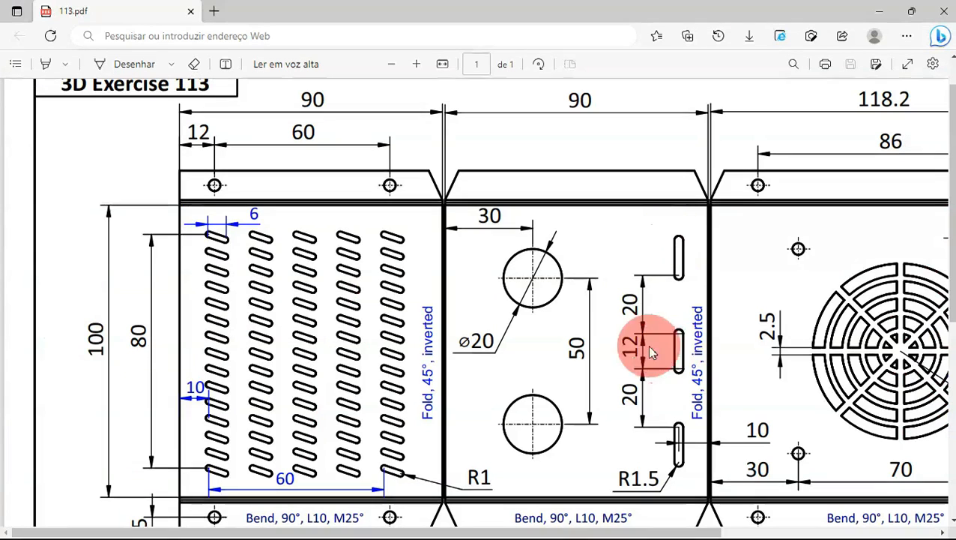
pyautogui.hotkey('alt', 'Tab')
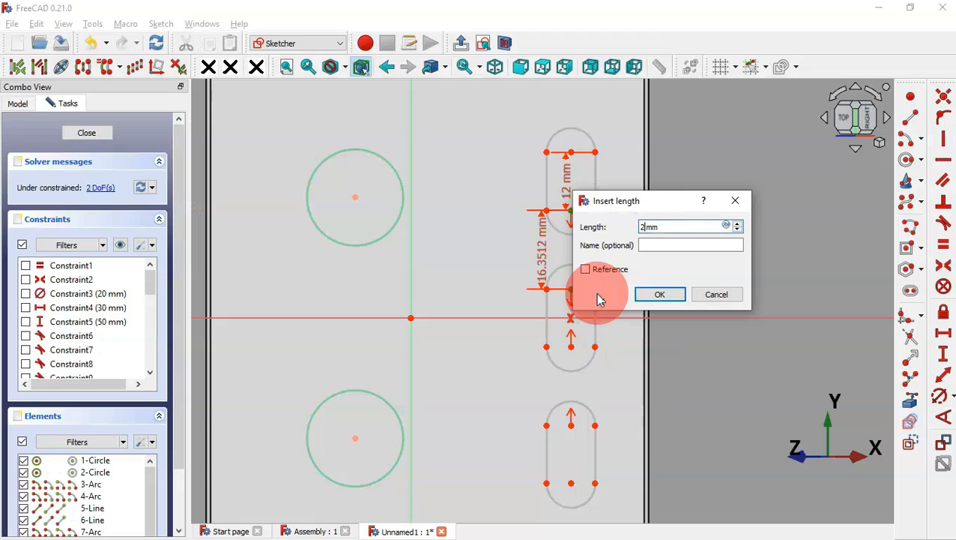
pyautogui.write('2')
pyautogui.press('Return')
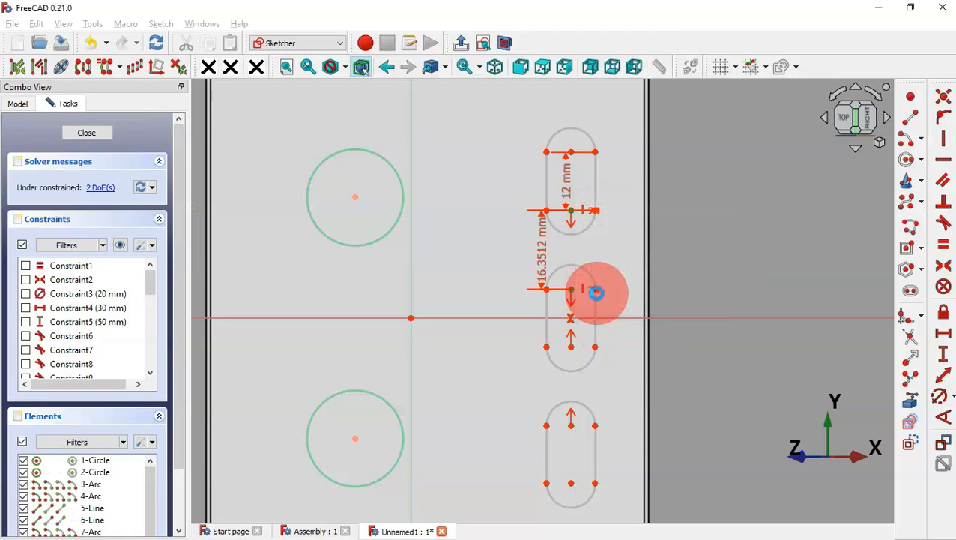
pyautogui.click(596, 292)
pyautogui.scroll(-2, 504, 230)
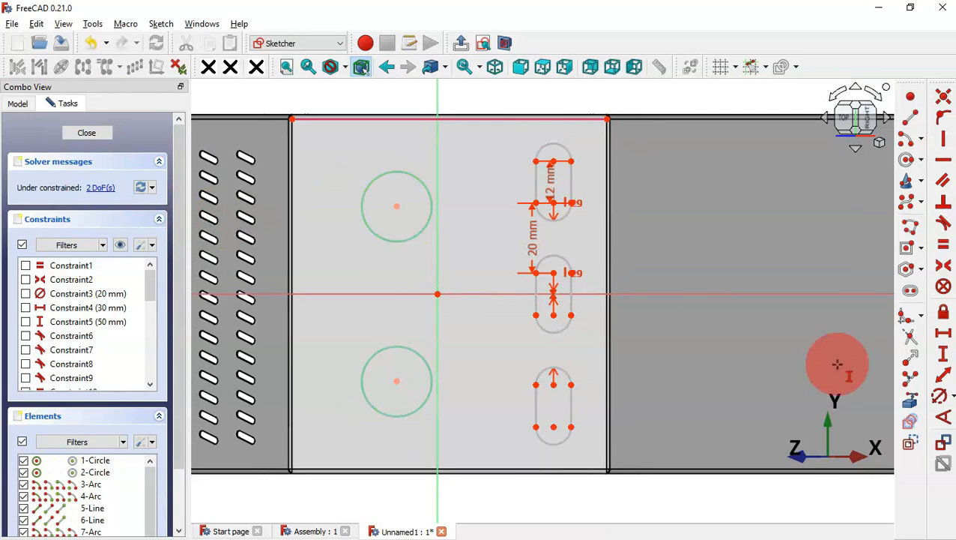
# Constrain the radius of the lower slot's upper end arc to 1.5 mm, as given in the exercise drawing
pyautogui.click(942, 397)
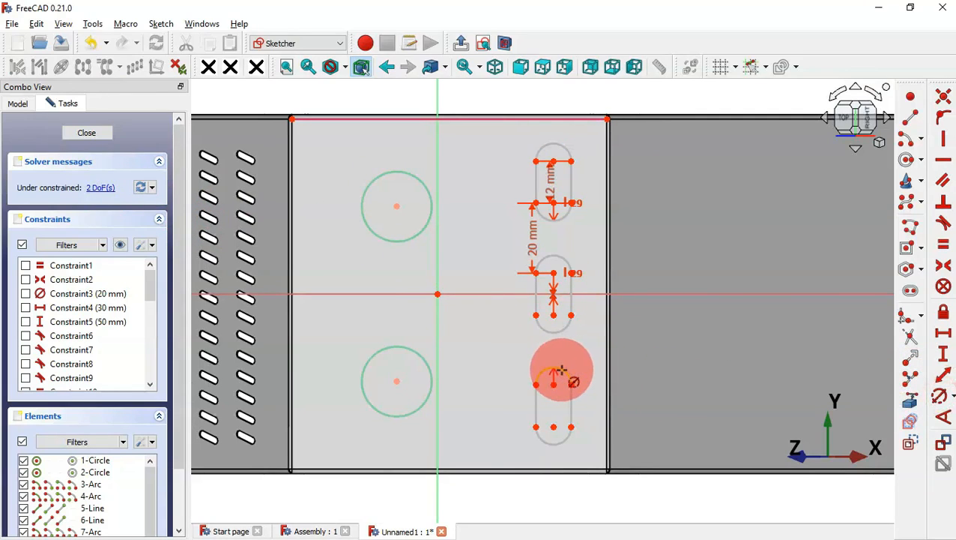
pyautogui.click(560, 369)
pyautogui.hotkey('alt', 'Tab')
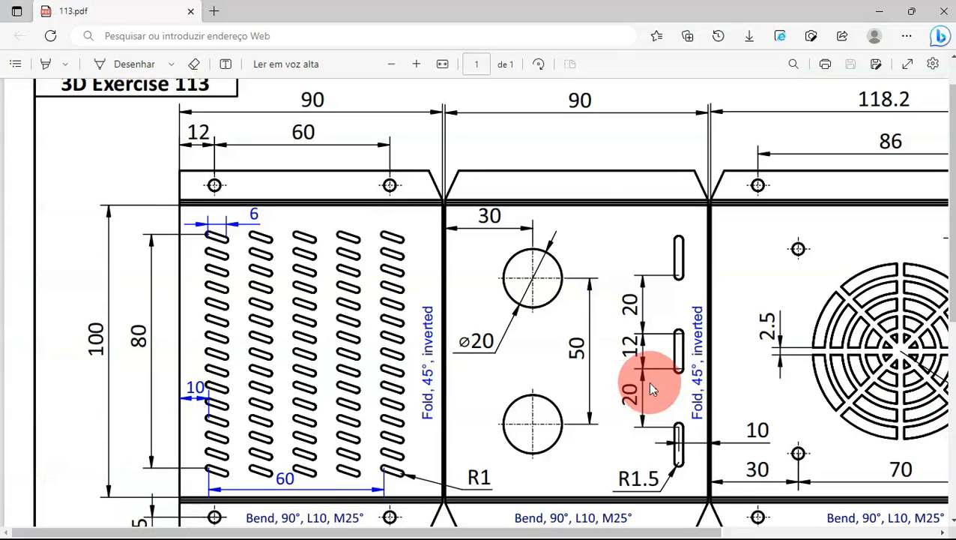
pyautogui.hotkey('alt', 'Tab')
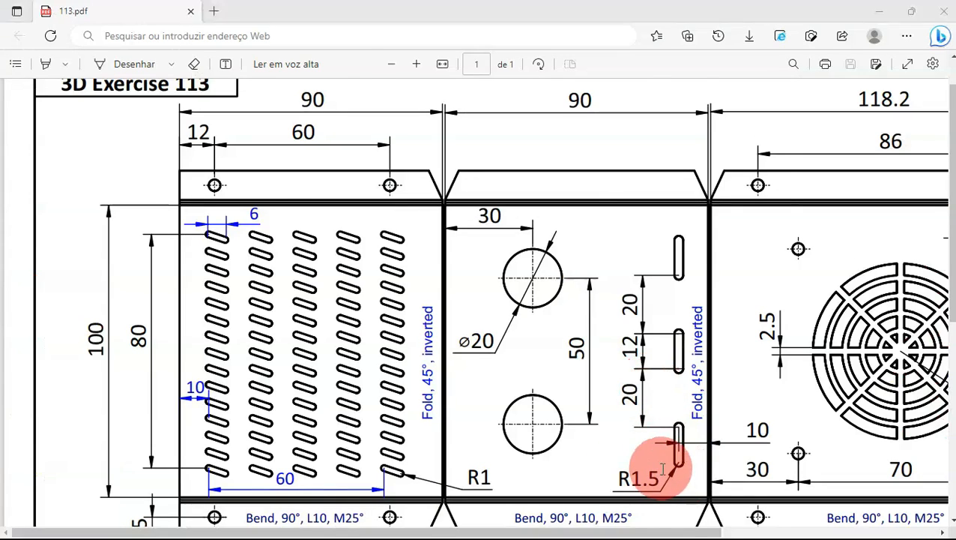
pyautogui.write('1.5')
pyautogui.press('Return')
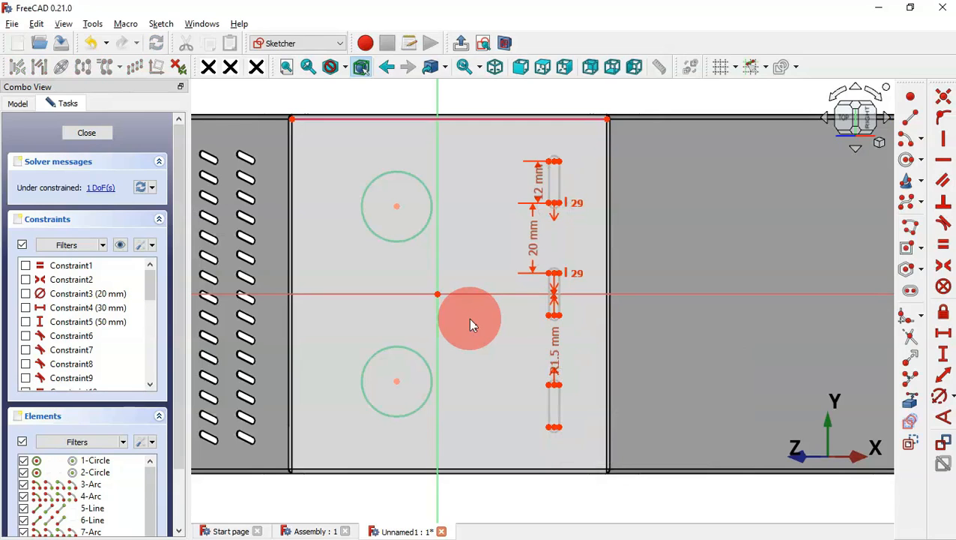
# Set the horizontal distance from the upper slot's top arc centre to the face's nearest upper corner to 10 mm, per the drawing
pyautogui.click(946, 341)
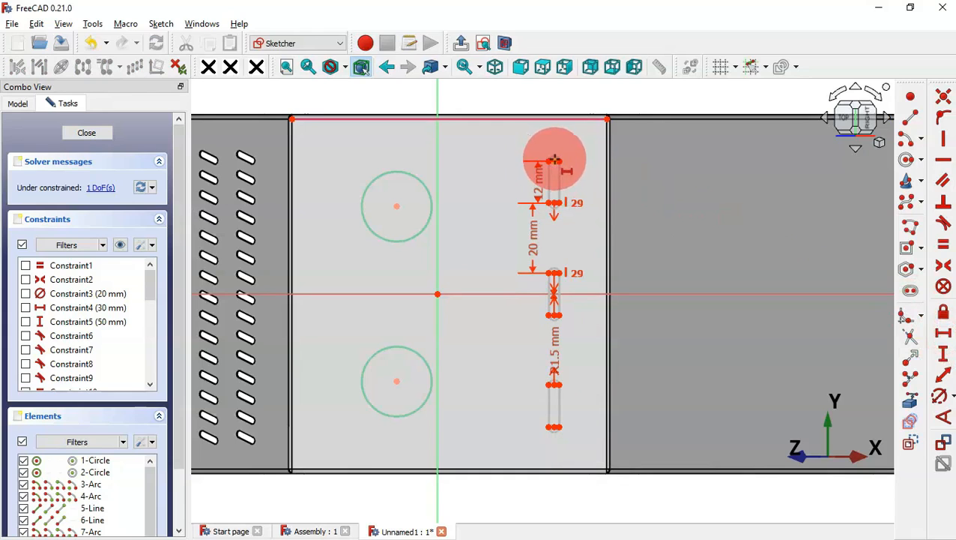
pyautogui.click(555, 161)
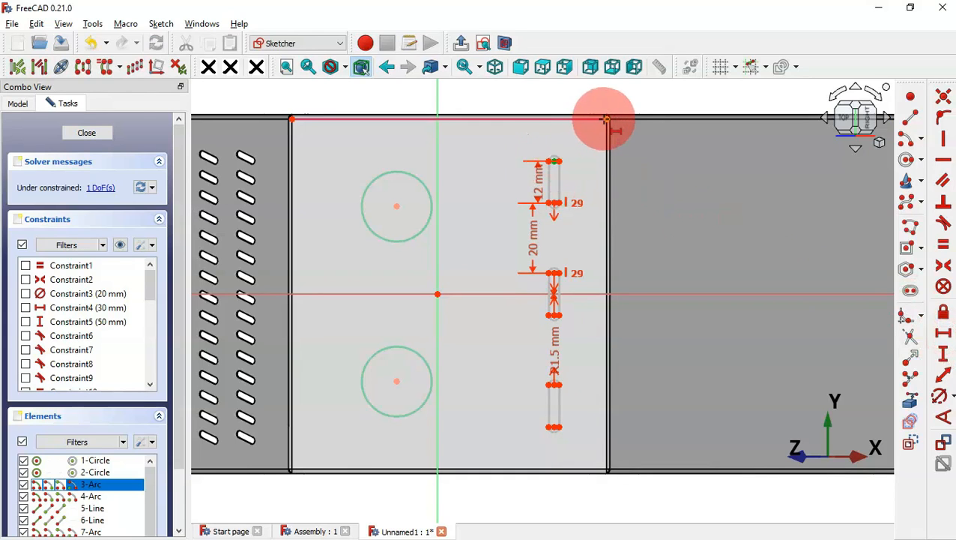
pyautogui.click(606, 120)
pyautogui.hotkey('alt', 'Tab')
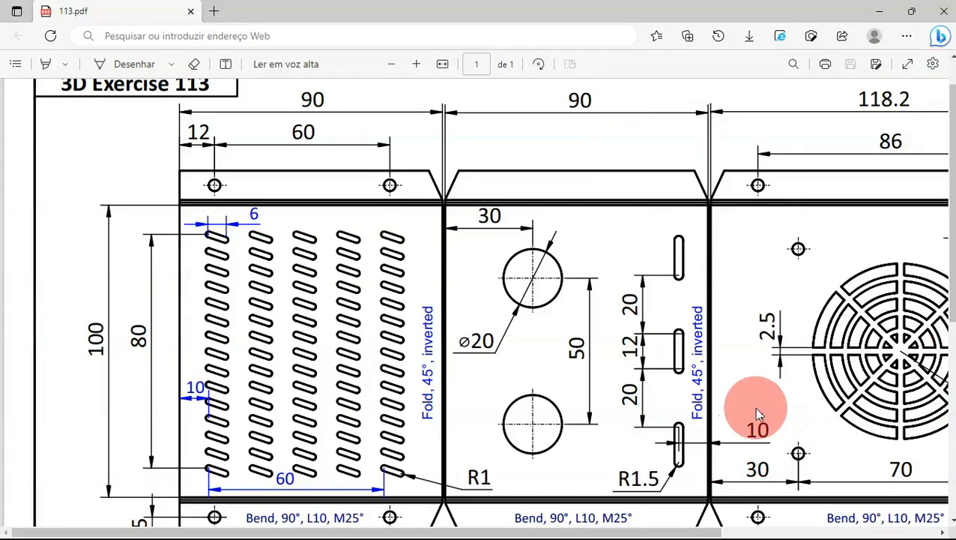
pyautogui.hotkey('alt', 'Tab')
pyautogui.write('0')
pyautogui.press('Return')
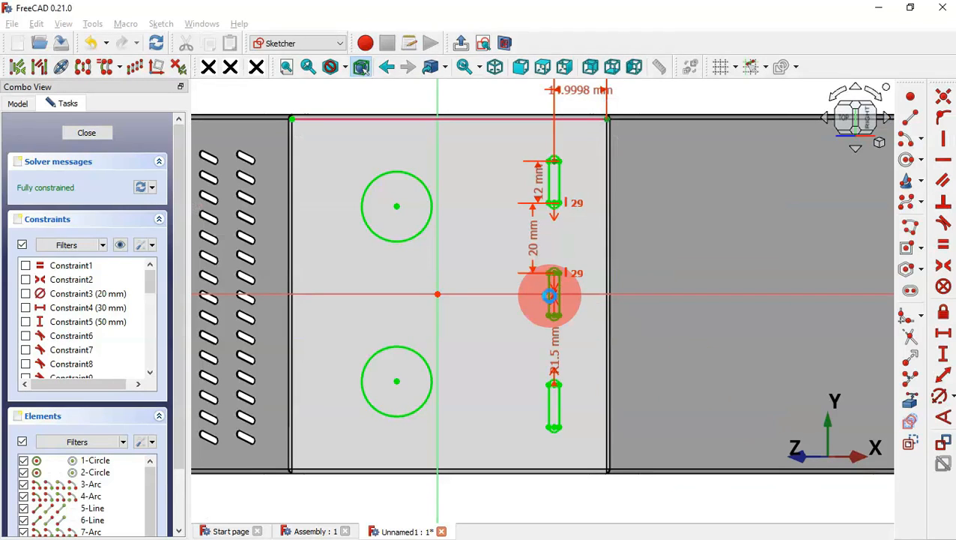
# Finish the sketch and pocket its two round holes and three slots through the middle face
pyautogui.click(455, 48)
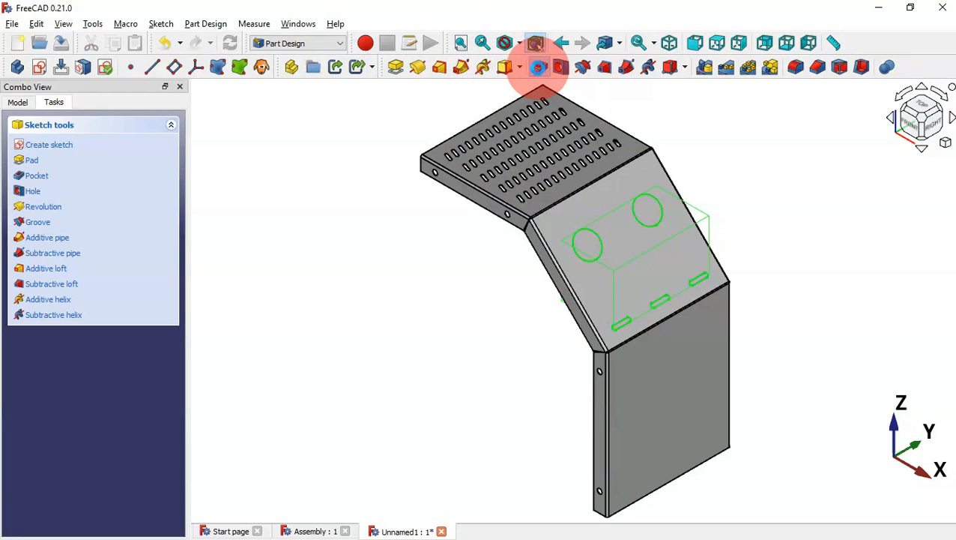
pyautogui.click(538, 69)
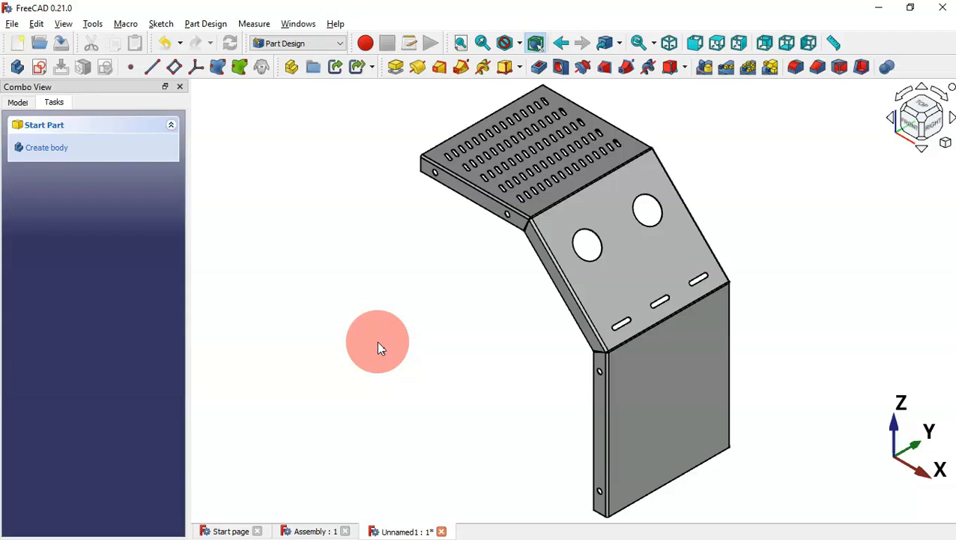
pyautogui.moveTo(887, 404); pyautogui.dragTo(499, 280, button='middle')
pyautogui.click(621, 434)
pyautogui.press('0')
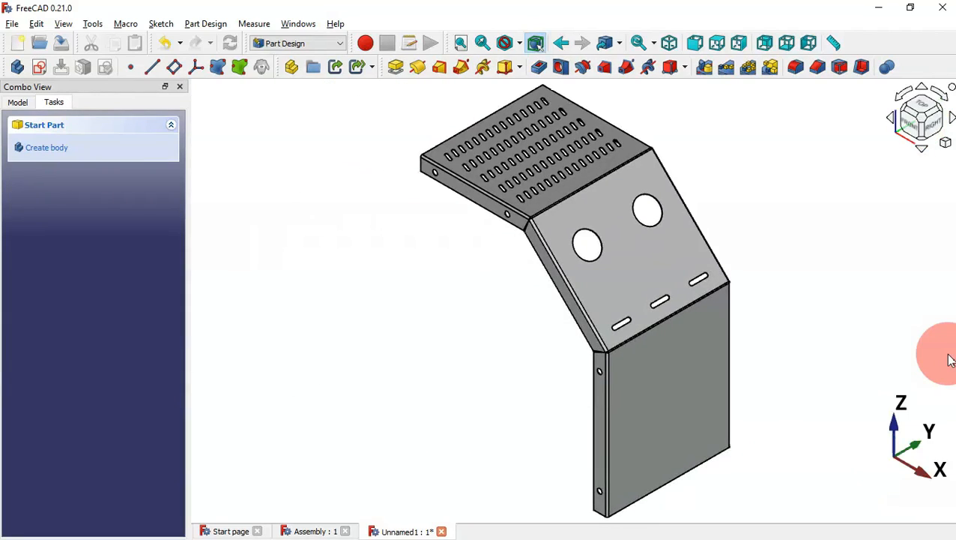
# Create a sketch on the lower vertical face and consult the exercise drawing for that face's hole and fan-grille dimensions
pyautogui.click(683, 388)
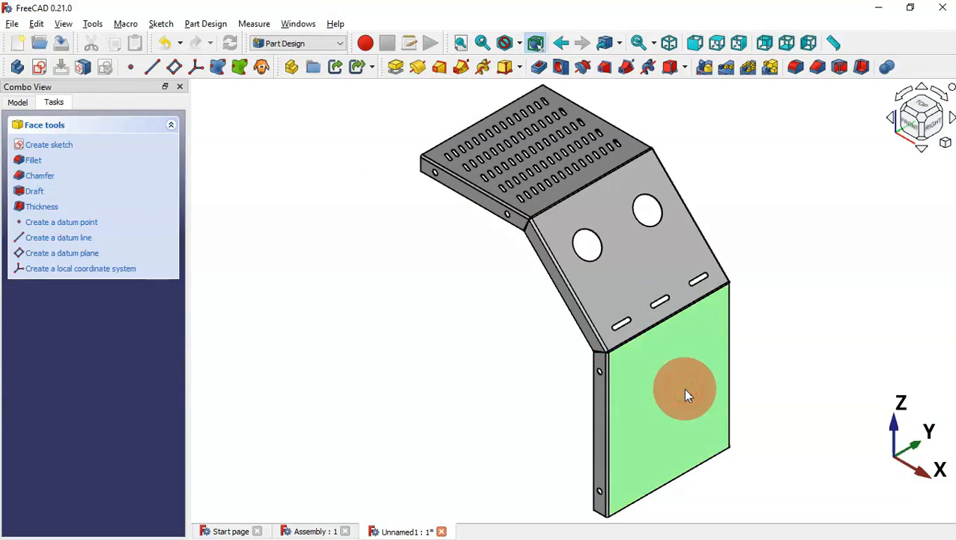
pyautogui.click(40, 69)
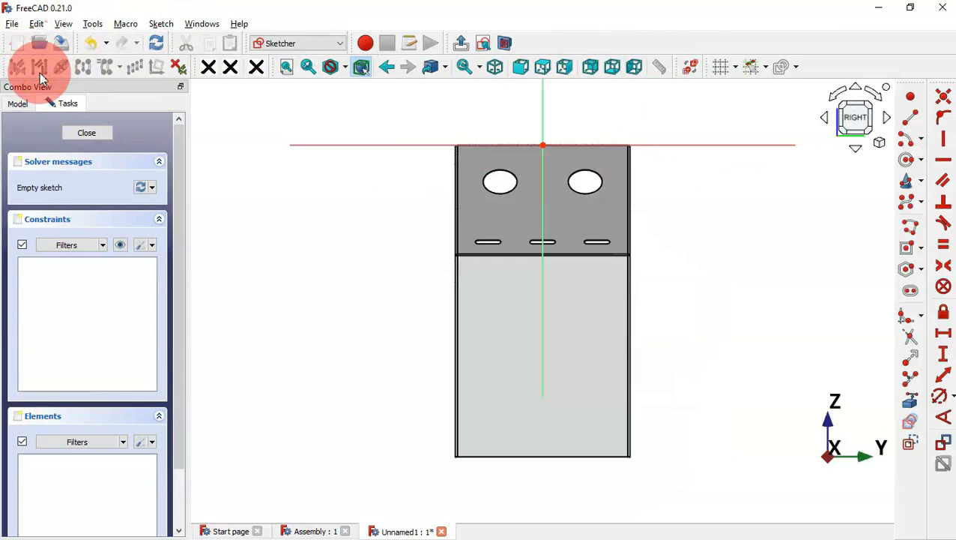
pyautogui.hotkey('alt', 'Tab')
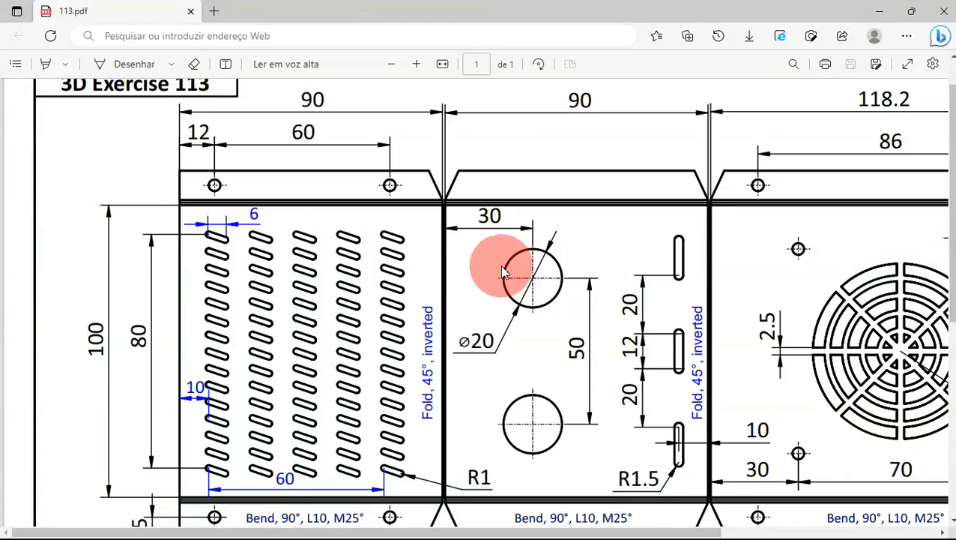
pyautogui.scroll(-4, 500, 266)
pyautogui.hscroll(3, 500, 266)
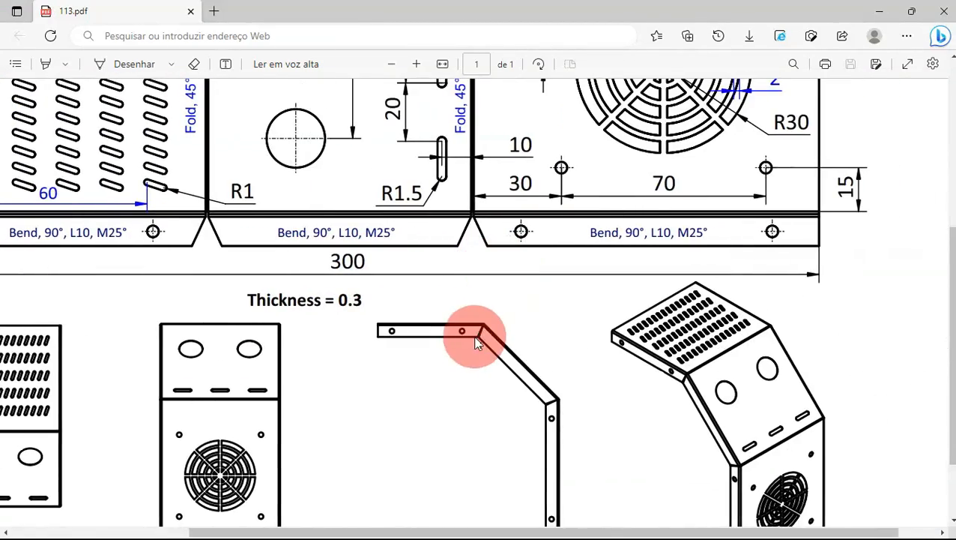
pyautogui.scroll(-2, 473, 335)
pyautogui.keyDown('ctrl'); pyautogui.scroll(-1, 473, 335); pyautogui.keyUp('ctrl')
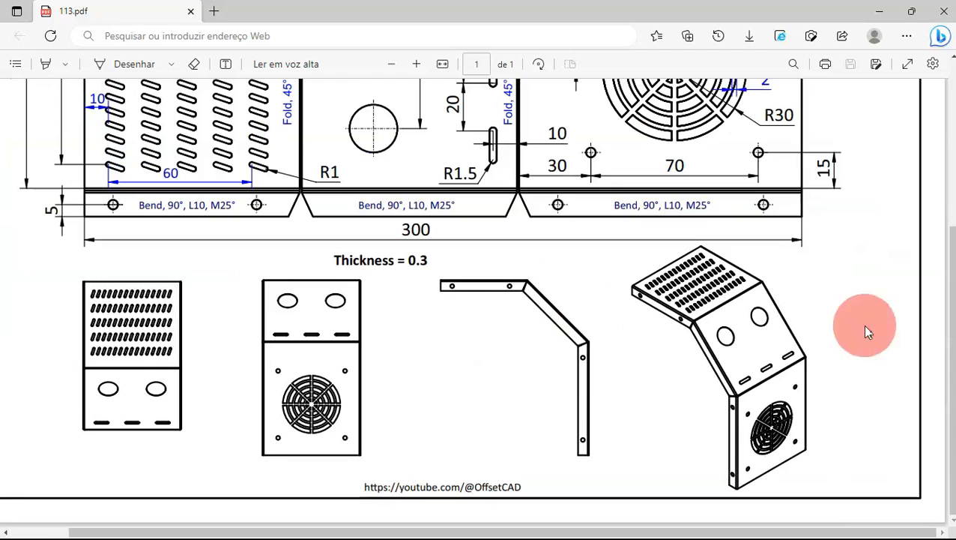
pyautogui.moveTo(946, 310); pyautogui.dragTo(950, 199)
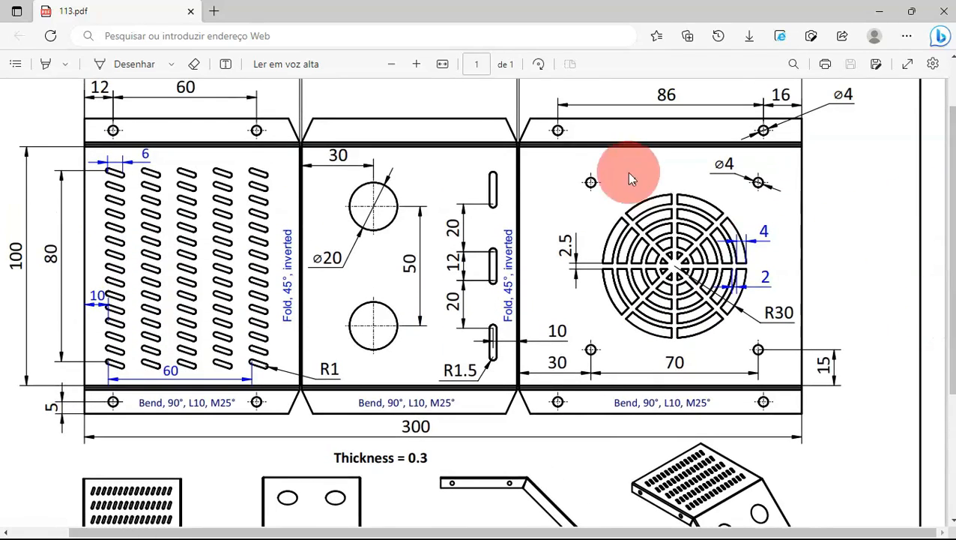
pyautogui.hotkey('alt', 'Tab')
pyautogui.click(757, 174)
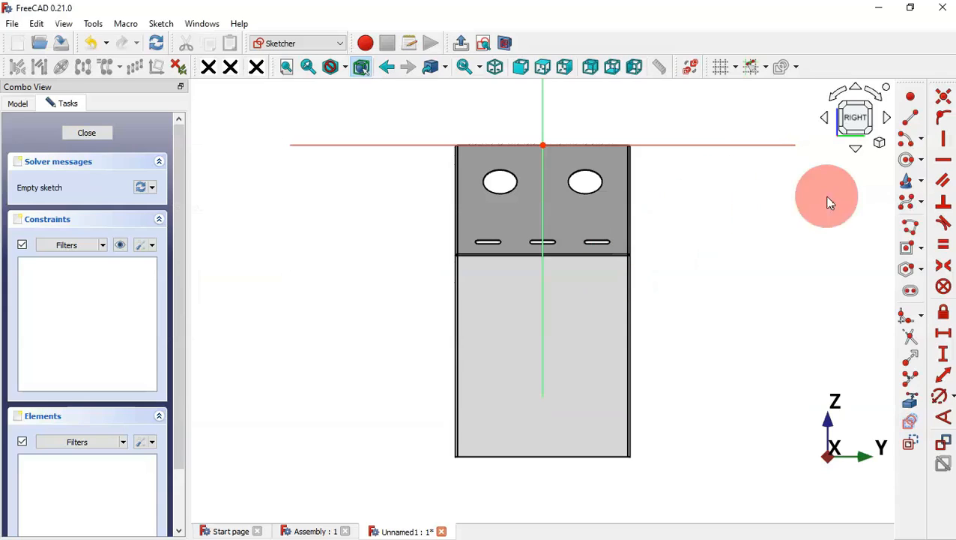
# Sketch a circle of about 13.1 mm radius near the upper left corner of the lower vertical face
pyautogui.click(907, 158)
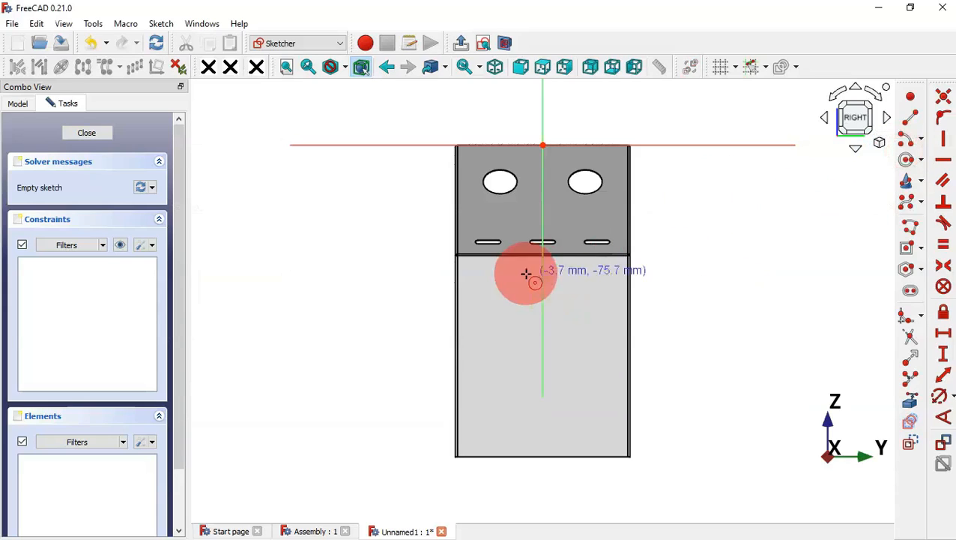
pyautogui.click(488, 279)
pyautogui.click(494, 300)
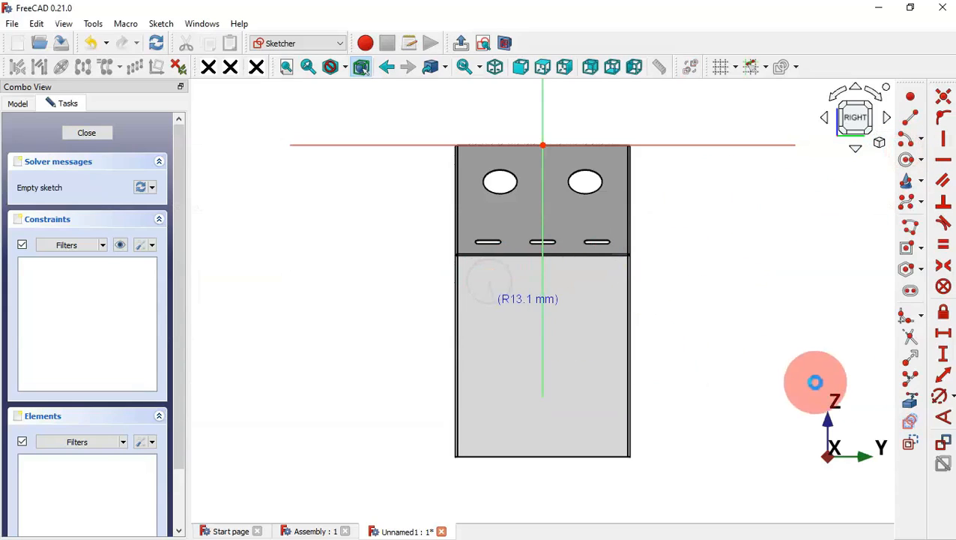
# Link the upper edge of the lower vertical face into the sketch as external geometry
pyautogui.click(910, 410)
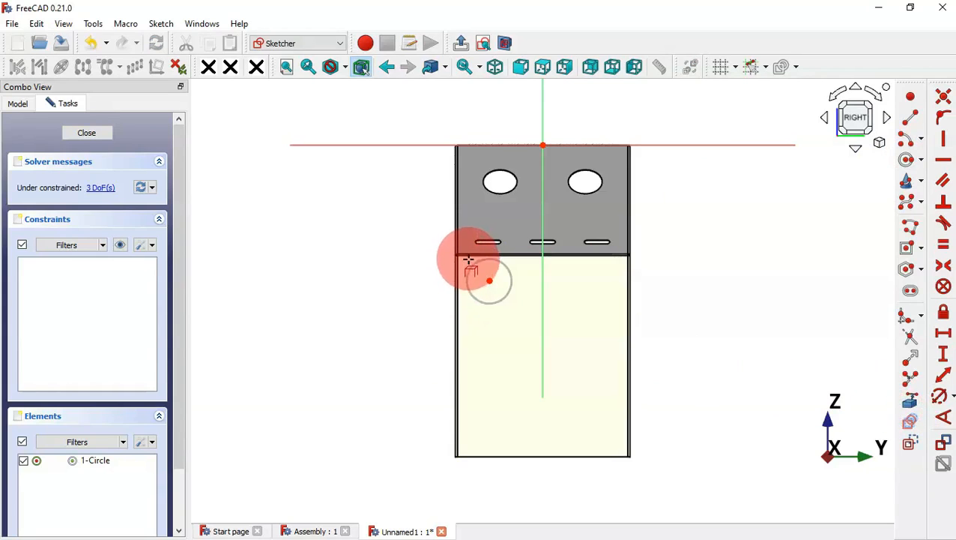
pyautogui.scroll(10, 468, 258)
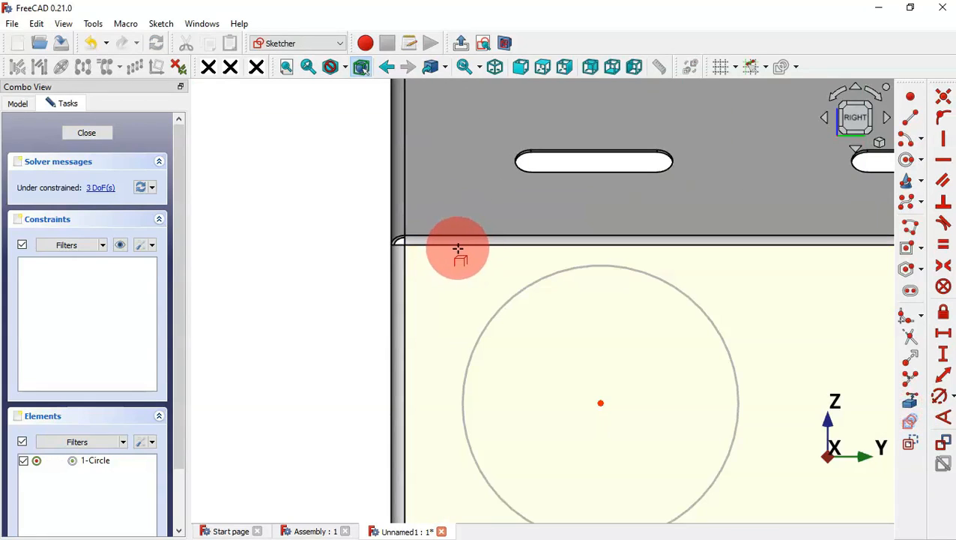
pyautogui.click(457, 245)
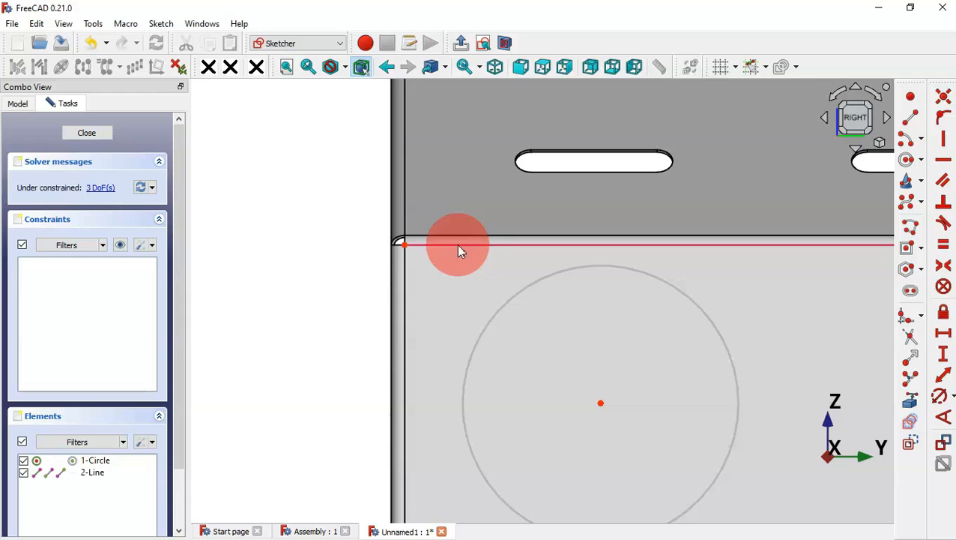
pyautogui.scroll(-2, 326, 198)
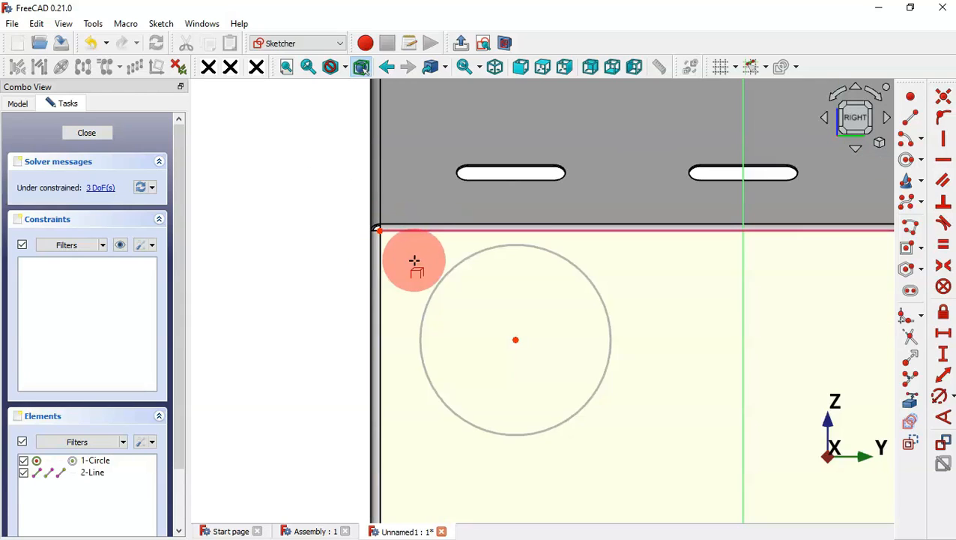
# Constrain the circle's diameter to 4 mm
pyautogui.click(942, 403)
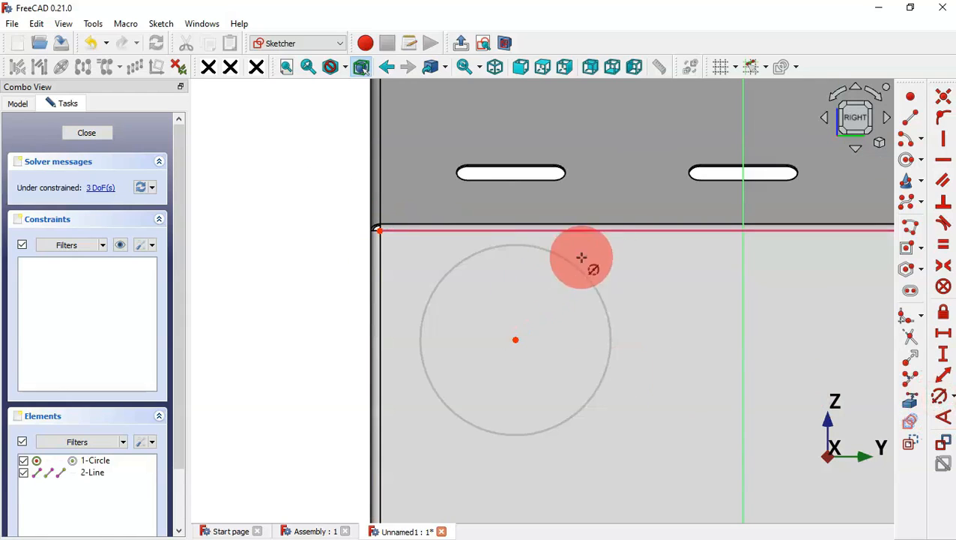
pyautogui.click(600, 290)
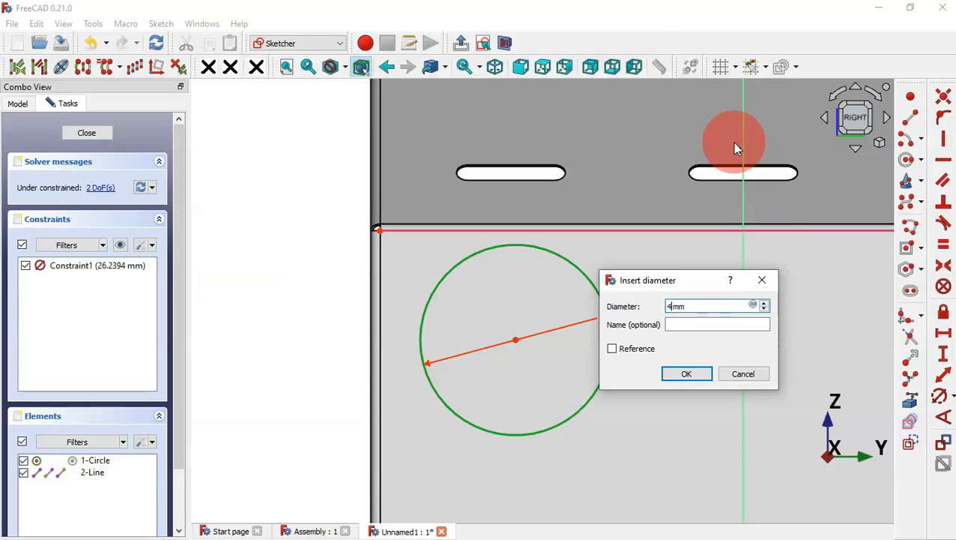
pyautogui.press('Return')
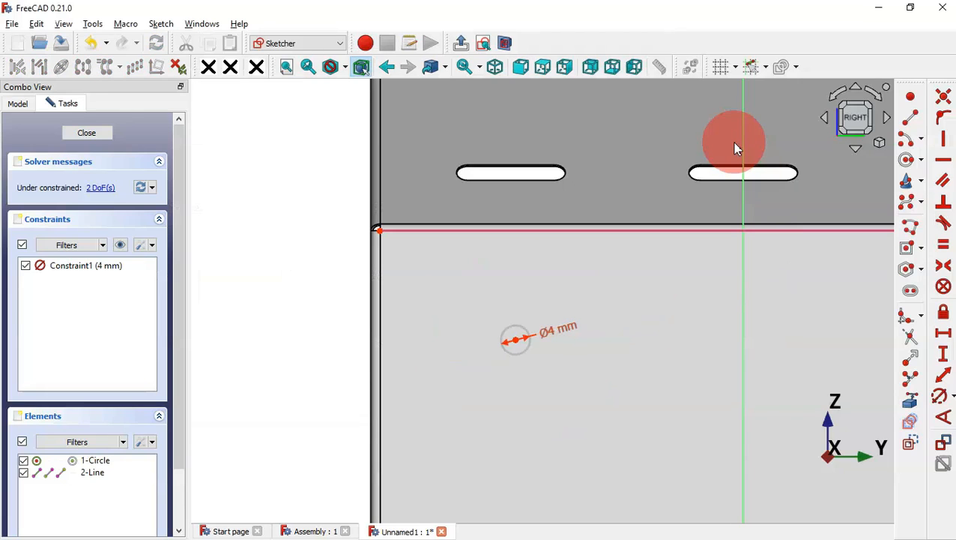
# Constrain the vertical distance from the circle's centre to the upper edge's left endpoint to 30 mm
pyautogui.click(942, 353)
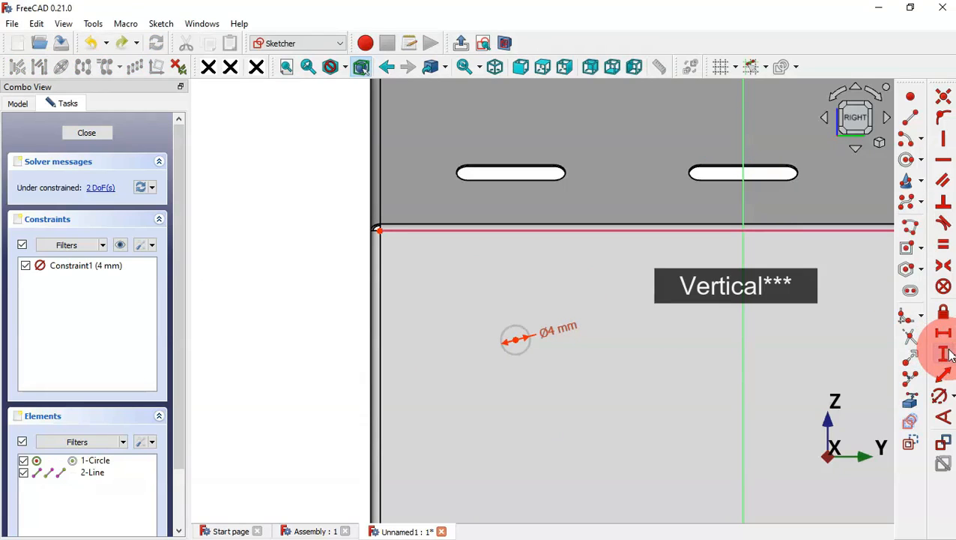
pyautogui.click(519, 337)
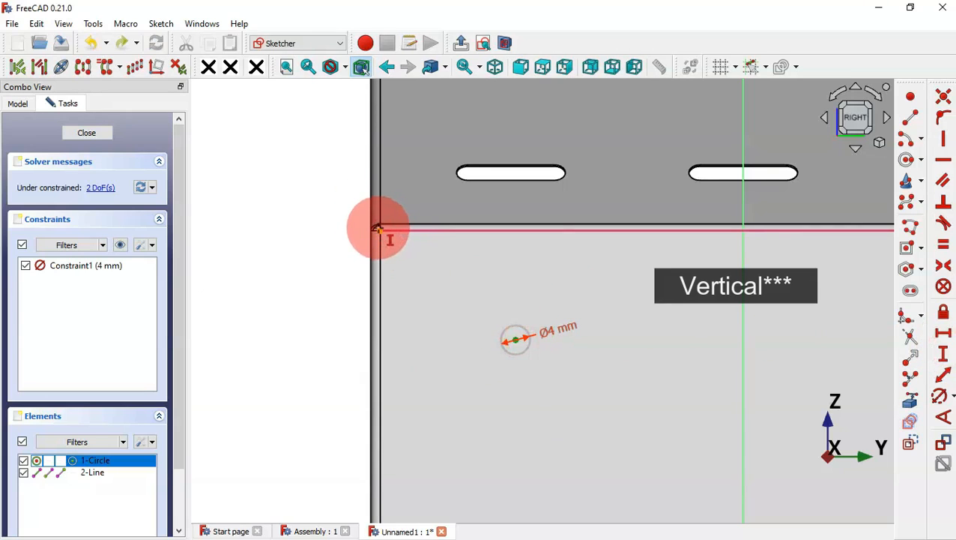
pyautogui.click(378, 229)
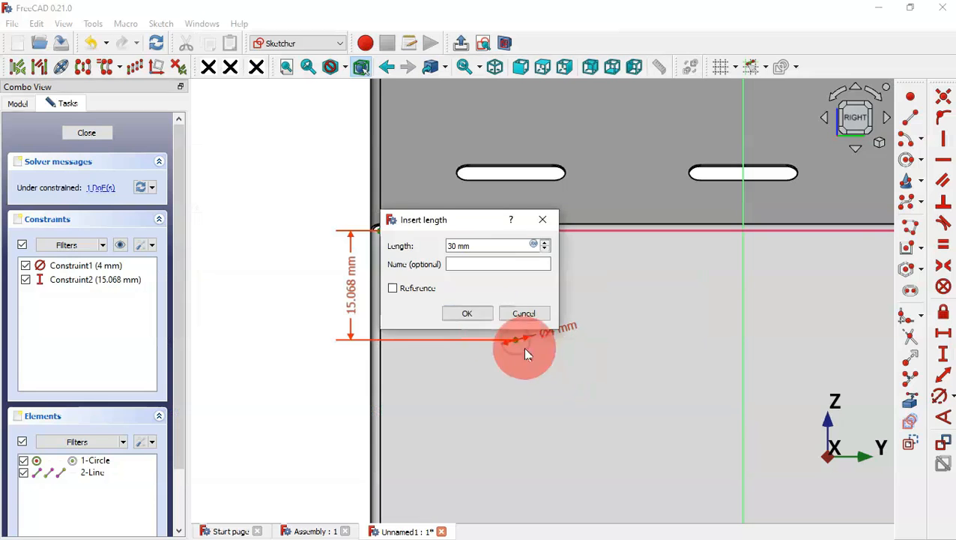
pyautogui.press('Escape')
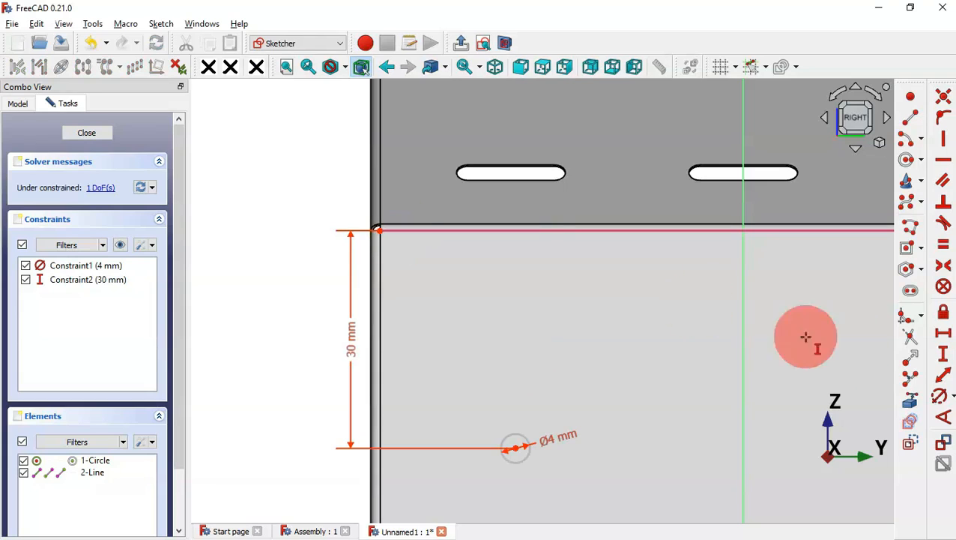
# Check the exercise drawing for the side offset and constrain the circle's centre 15 mm horizontally from the upper edge's left endpoint
pyautogui.click(943, 334)
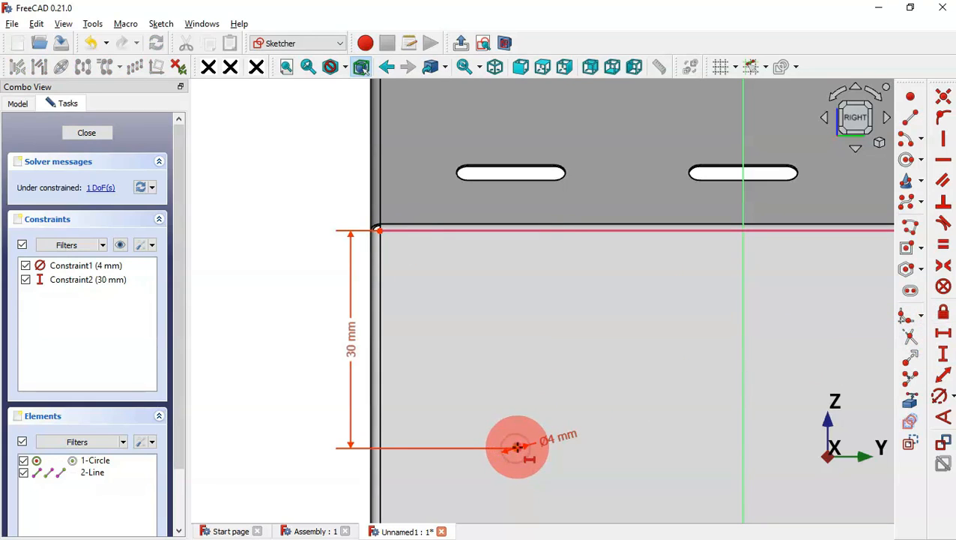
pyautogui.click(517, 447)
pyautogui.click(380, 230)
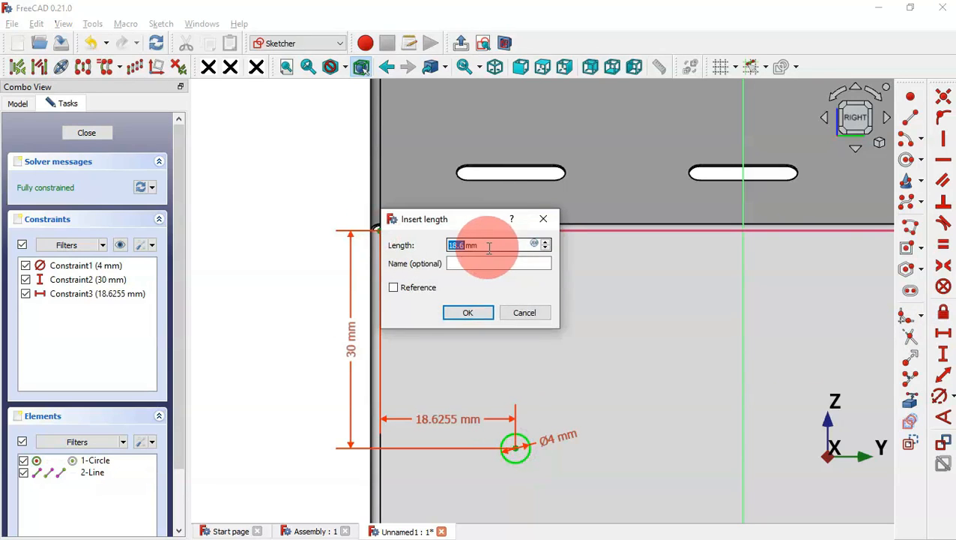
pyautogui.hotkey('alt', 'Tab')
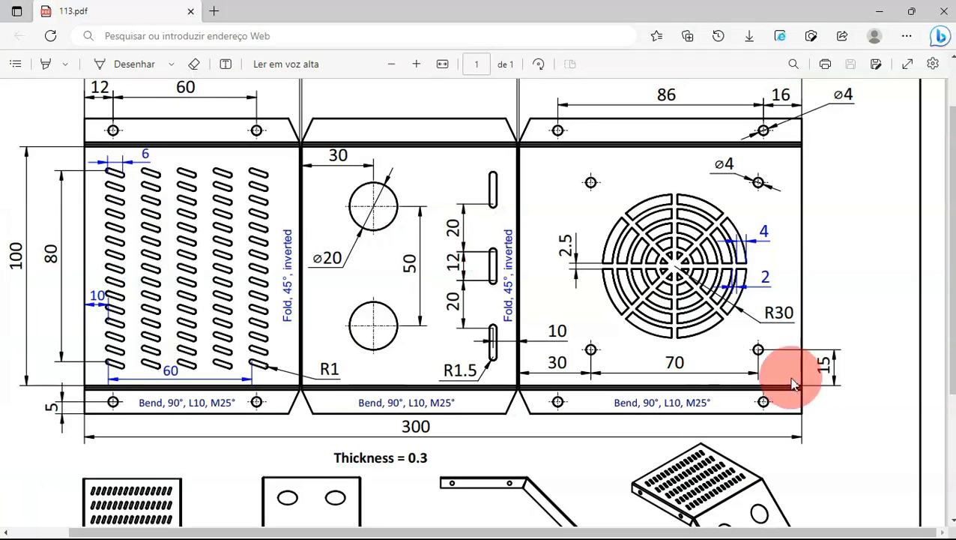
pyautogui.hotkey('alt', 'Tab')
pyautogui.press('Return')
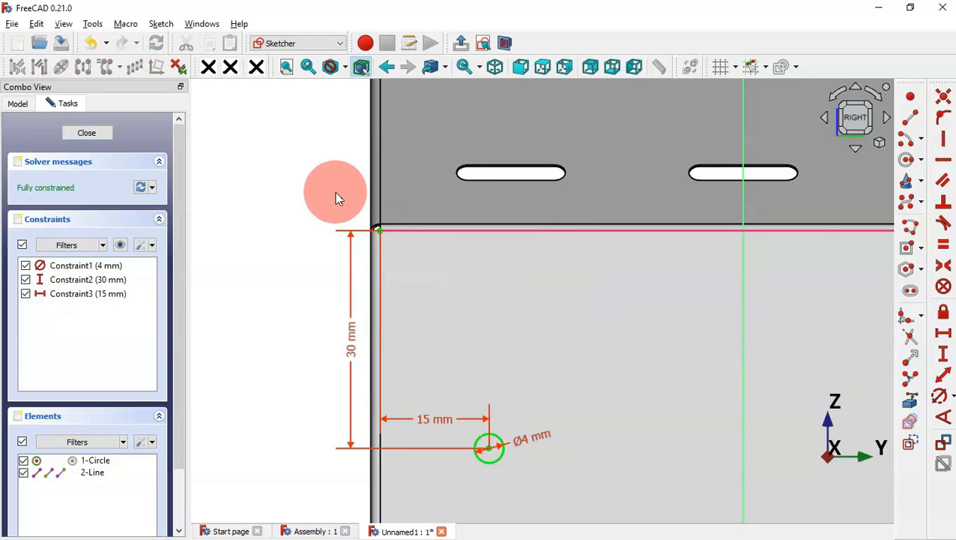
# Hide the sketch's three dimensional constraints to declutter the lower face
pyautogui.scroll(-5, 317, 171)
pyautogui.scroll(3, 318, 171)
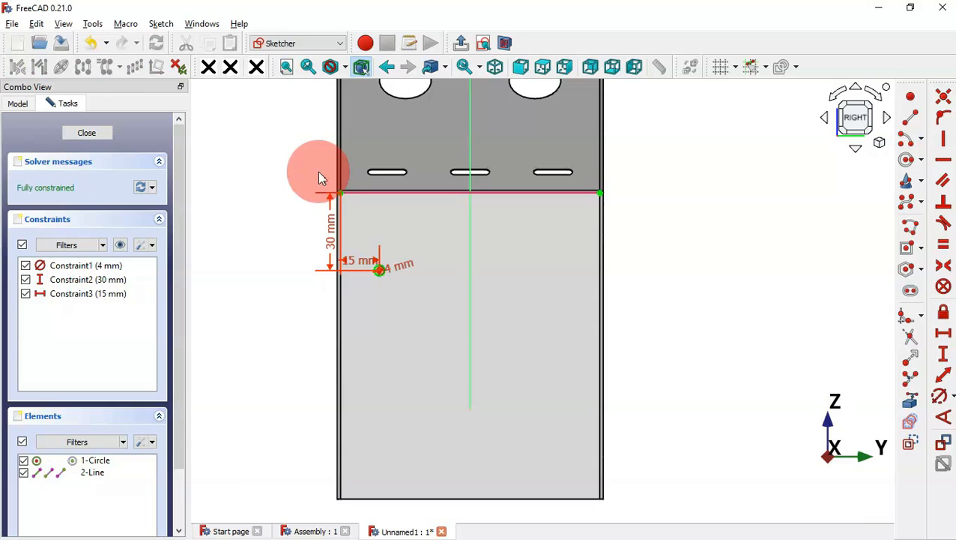
pyautogui.click(123, 245)
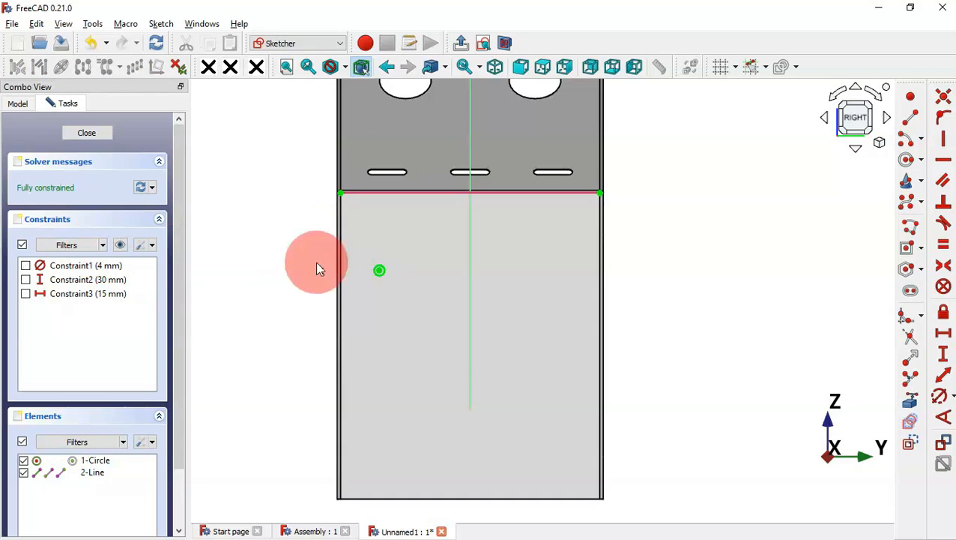
pyautogui.press('l')
pyautogui.press('h')
# Create a rectangular array of the 4 mm circle with 2 columns and 2 rows, cloned, with equal constrained spacing of about 60 mm
pyautogui.scroll(1, 347, 253)
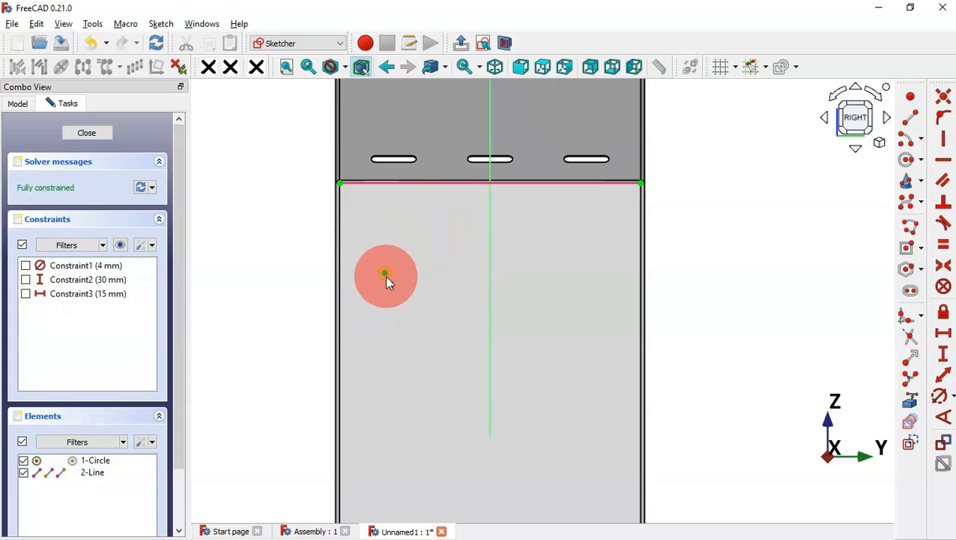
pyautogui.scroll(10, 384, 275)
pyautogui.scroll(-8, 528, 362)
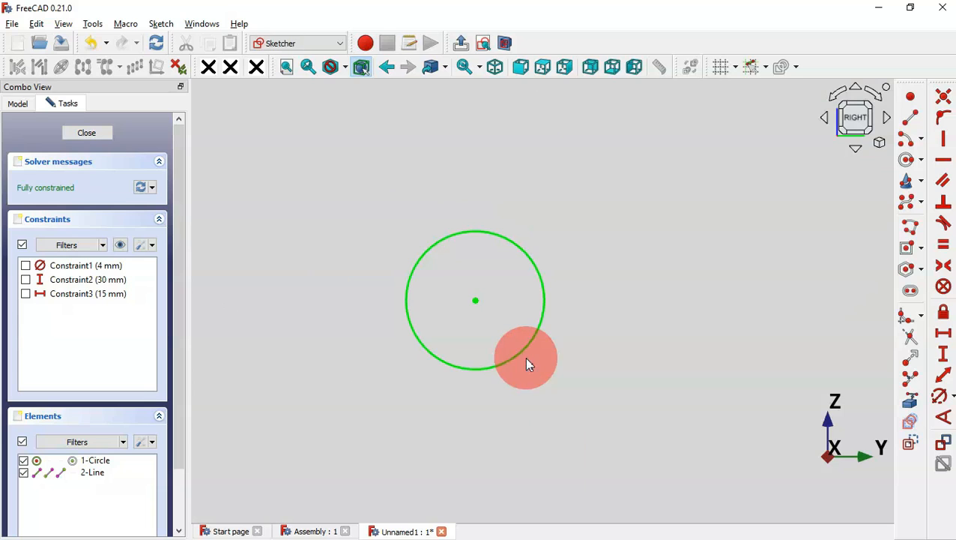
pyautogui.moveTo(401, 188); pyautogui.dragTo(551, 349)
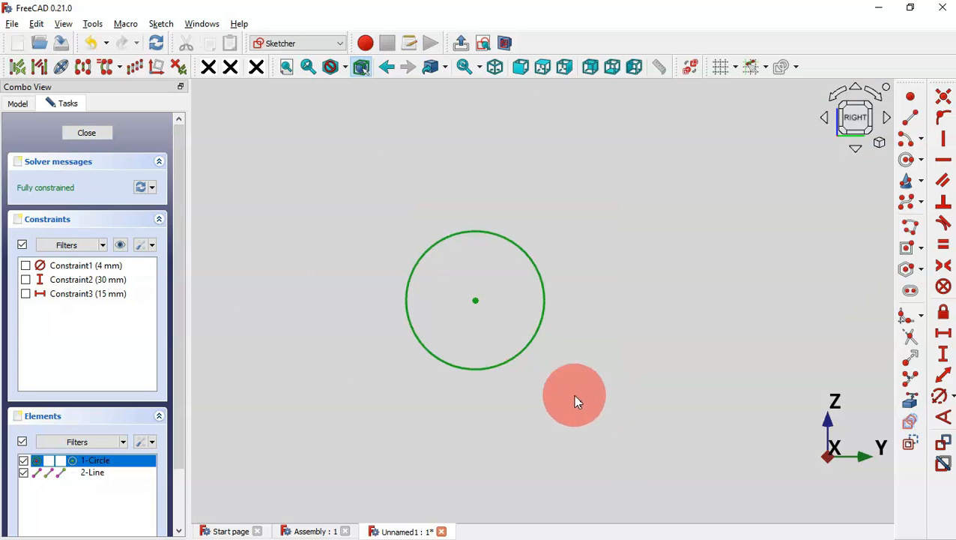
pyautogui.scroll(-8, 319, 359)
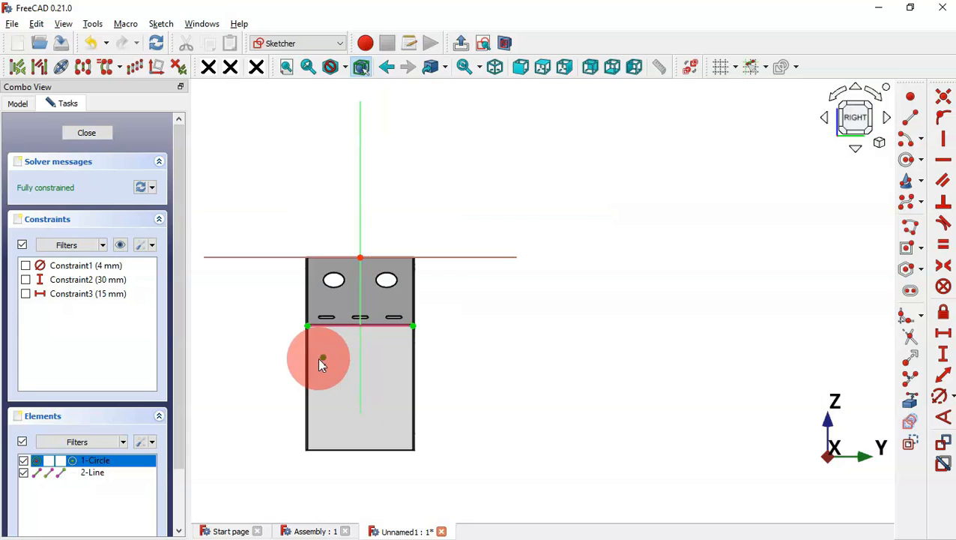
pyautogui.click(133, 69)
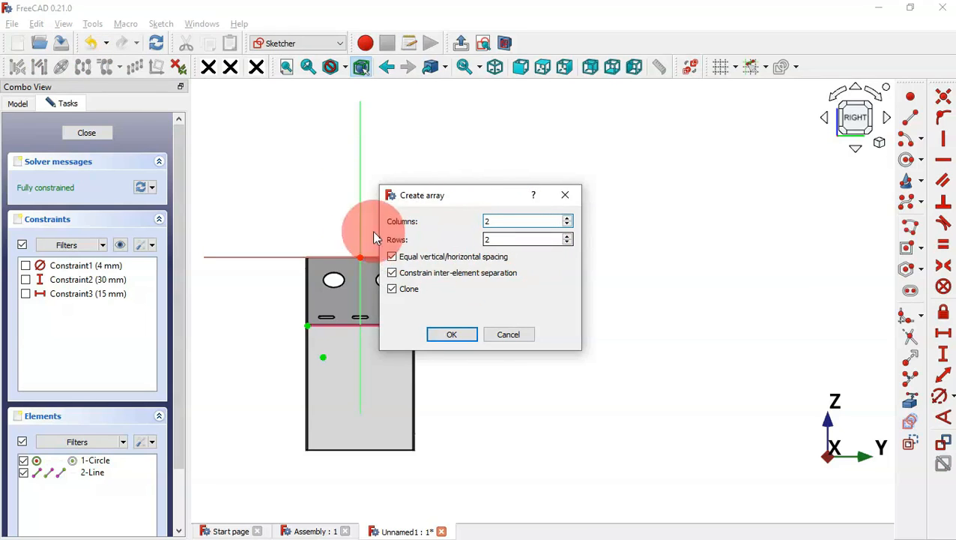
pyautogui.click(451, 334)
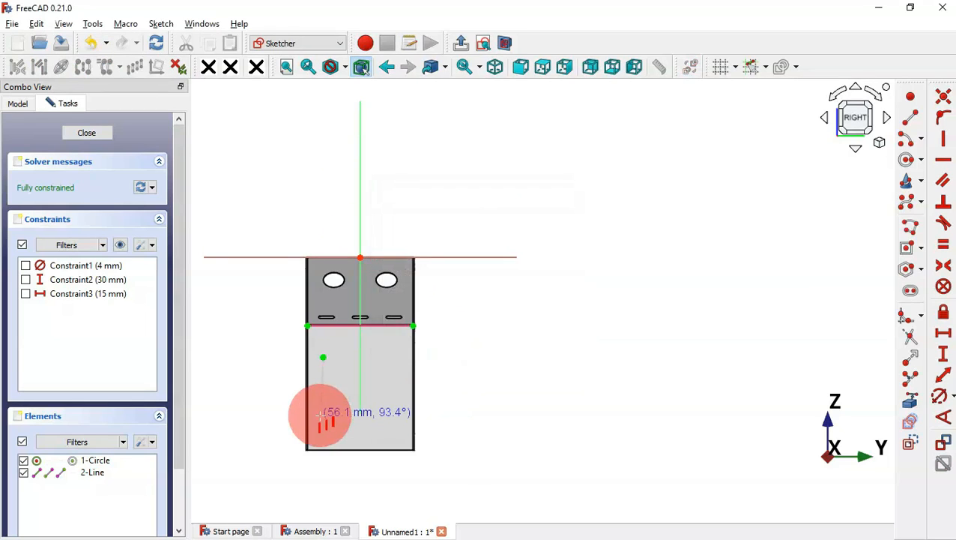
pyautogui.scroll(5, 321, 414)
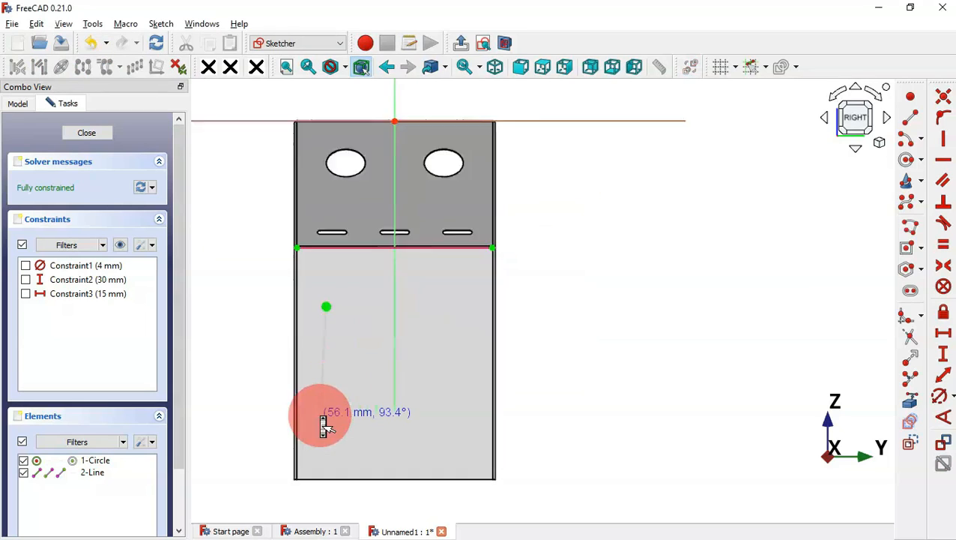
pyautogui.click(466, 262)
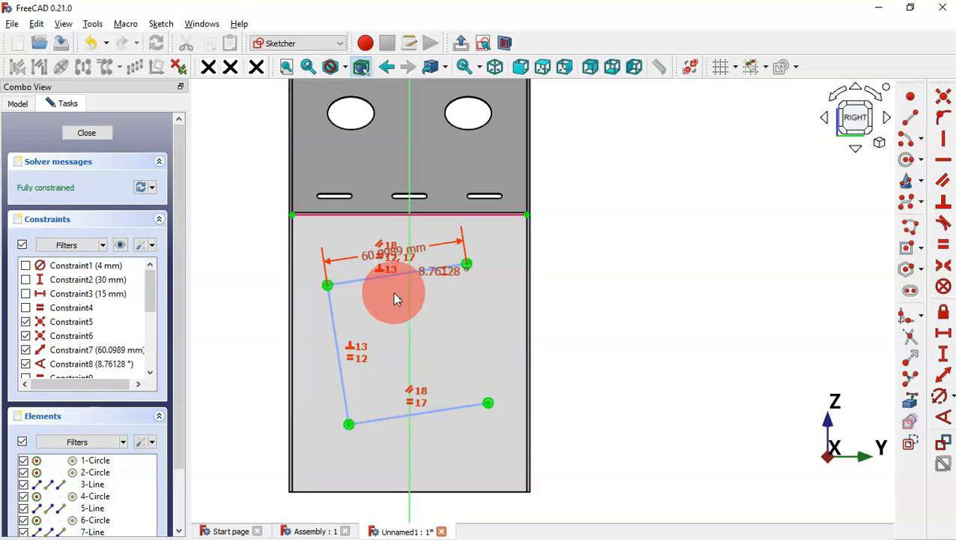
# Delete the angle and length constraints on the array's upper construction line
pyautogui.scroll(3, 395, 299)
pyautogui.scroll(2, 396, 299)
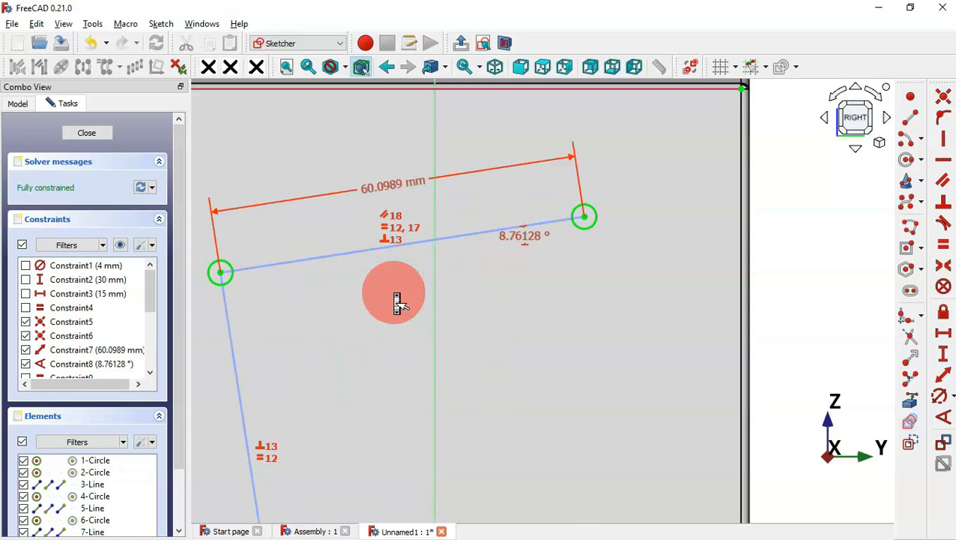
pyautogui.click(532, 240)
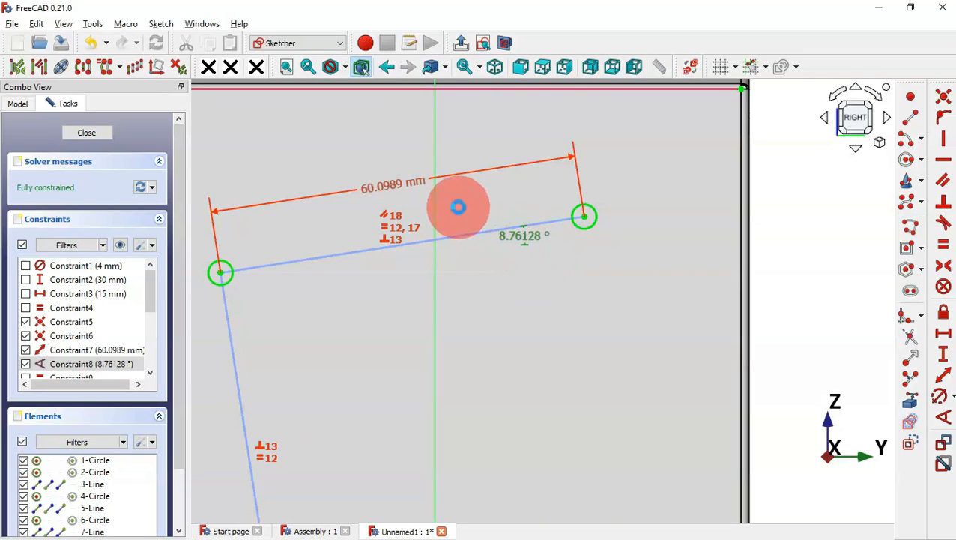
pyautogui.press('Delete')
pyautogui.click(384, 196)
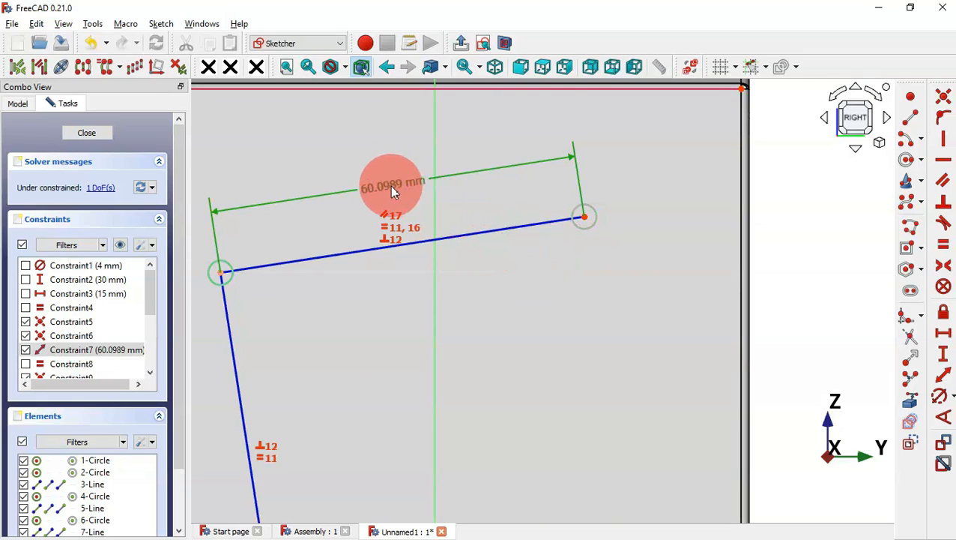
pyautogui.press('Delete')
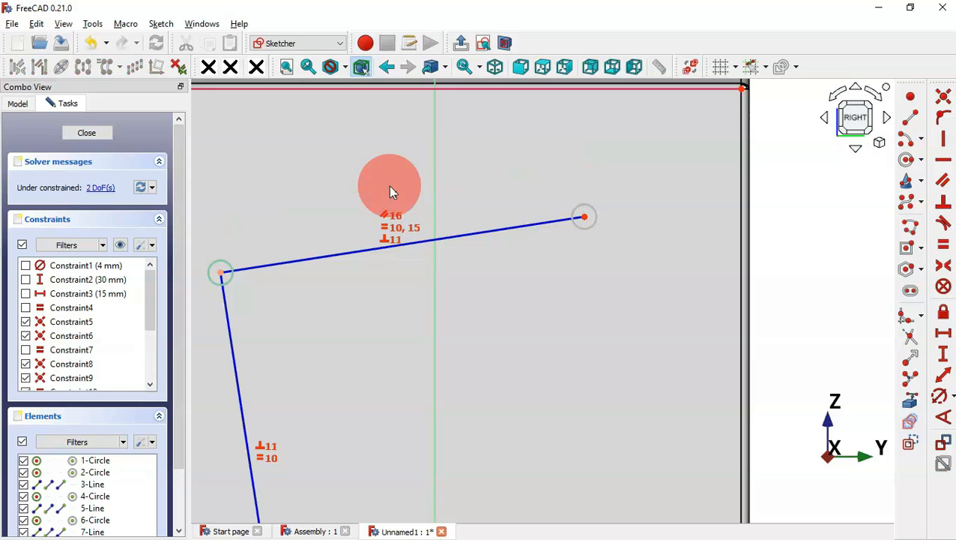
# Make the array's upper construction line horizontal and its two circle centres symmetric about the vertical axis
pyautogui.click(474, 235)
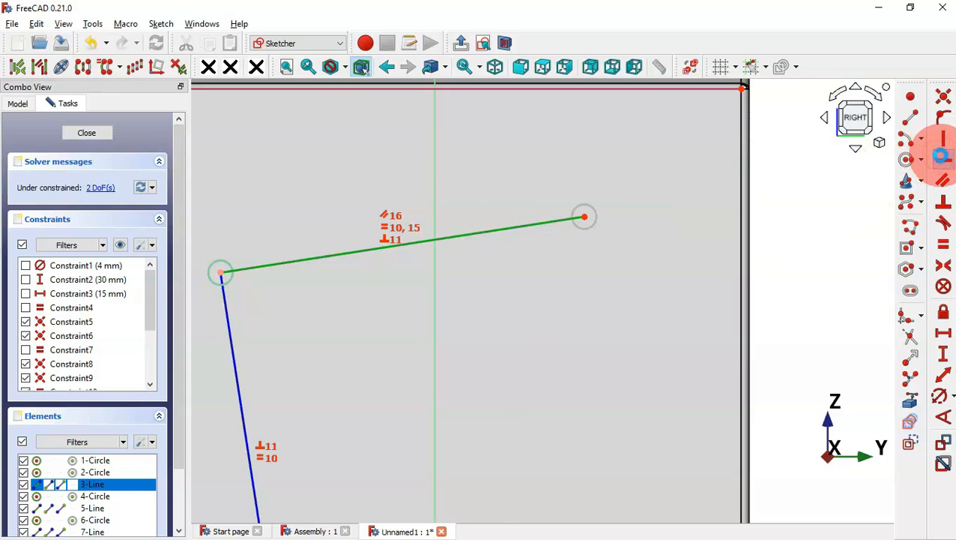
pyautogui.click(944, 159)
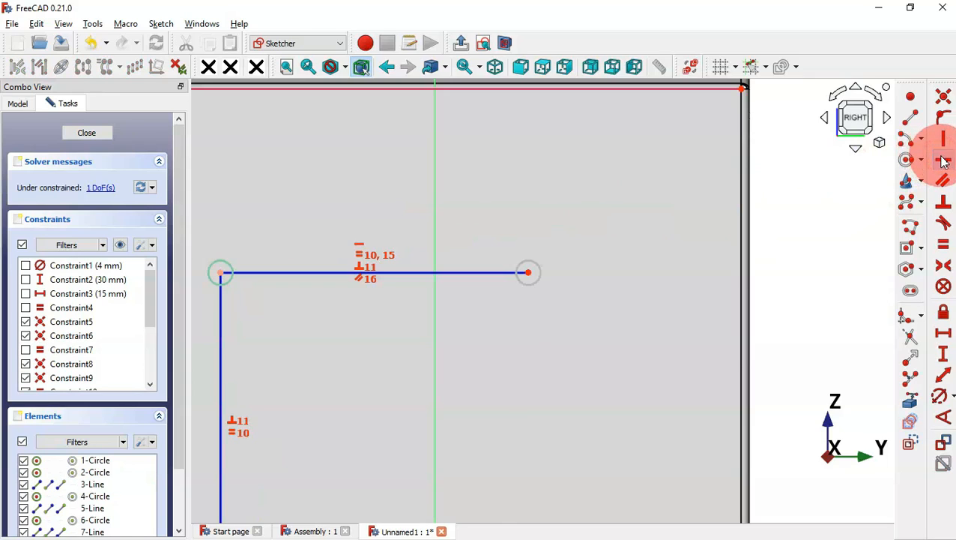
pyautogui.click(944, 270)
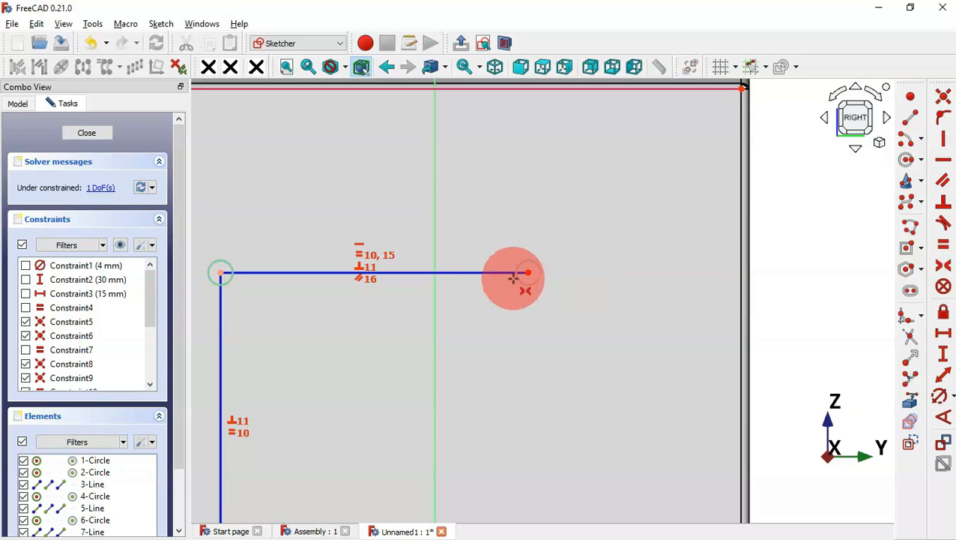
pyautogui.click(528, 272)
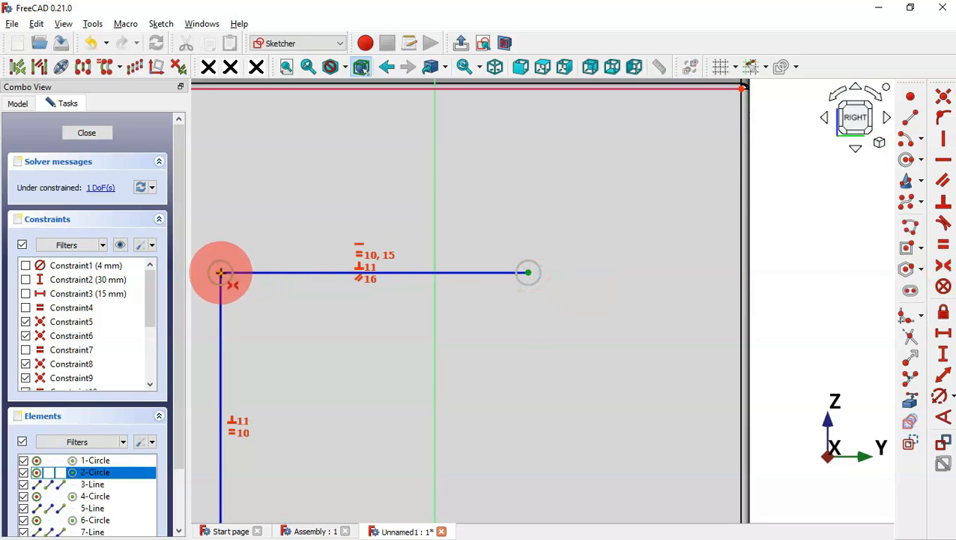
pyautogui.click(219, 273)
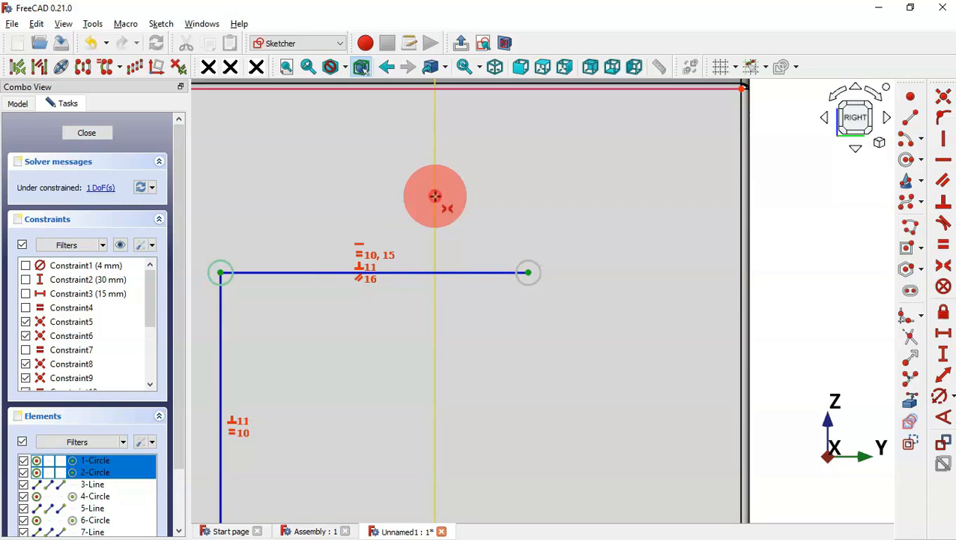
pyautogui.click(435, 195)
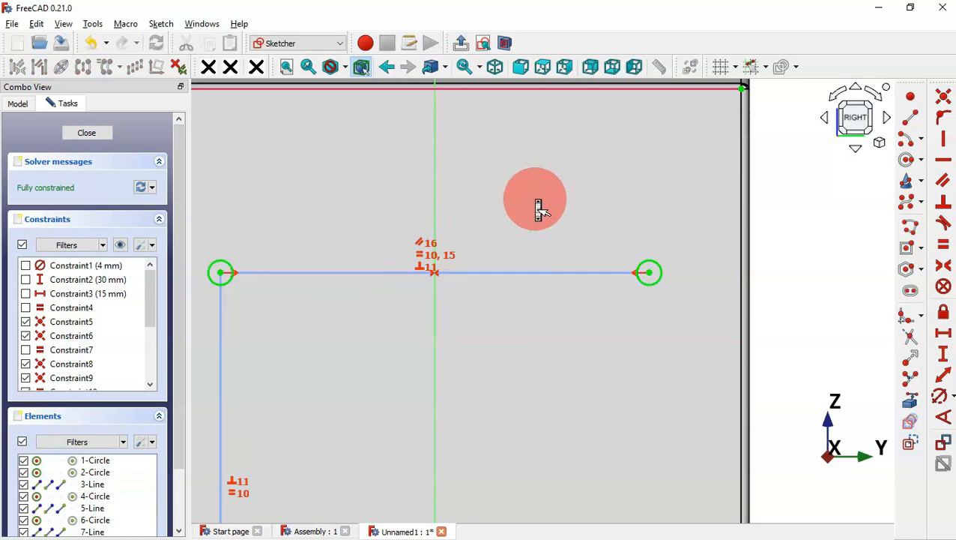
pyautogui.scroll(-2, 540, 214)
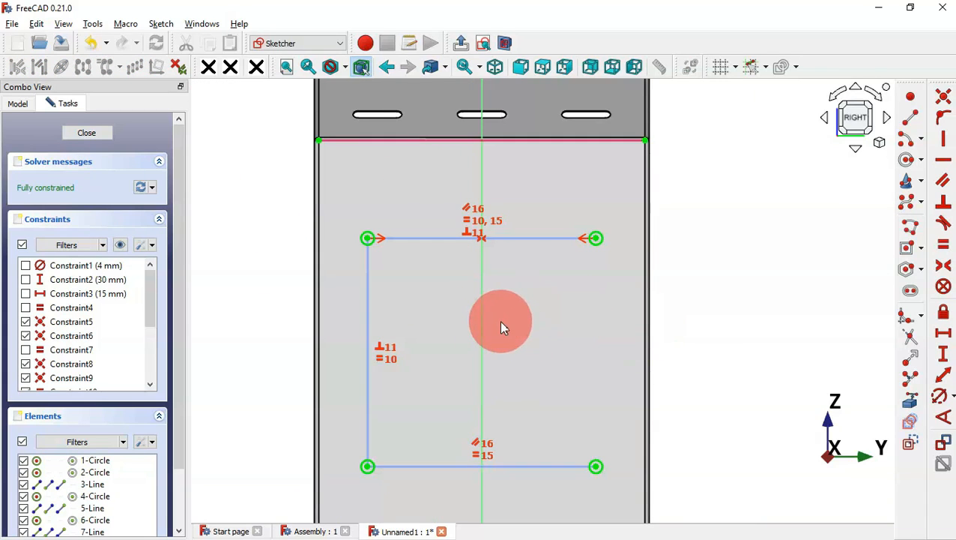
# Check the fan-grille dimensions in the exercise drawing and sketch a circle centred on the vertical axis between the four holes
pyautogui.hotkey('alt', 'Tab')
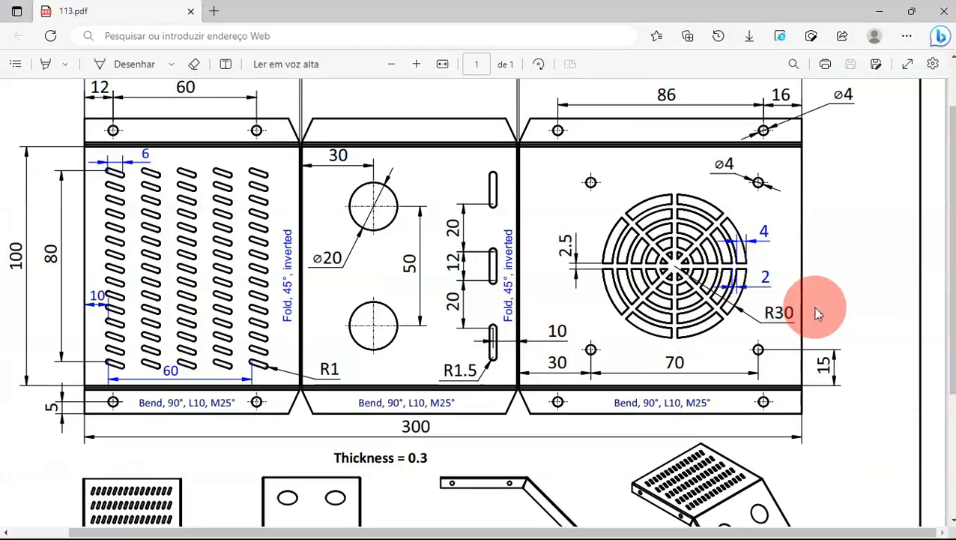
pyautogui.hotkey('alt', 'Tab')
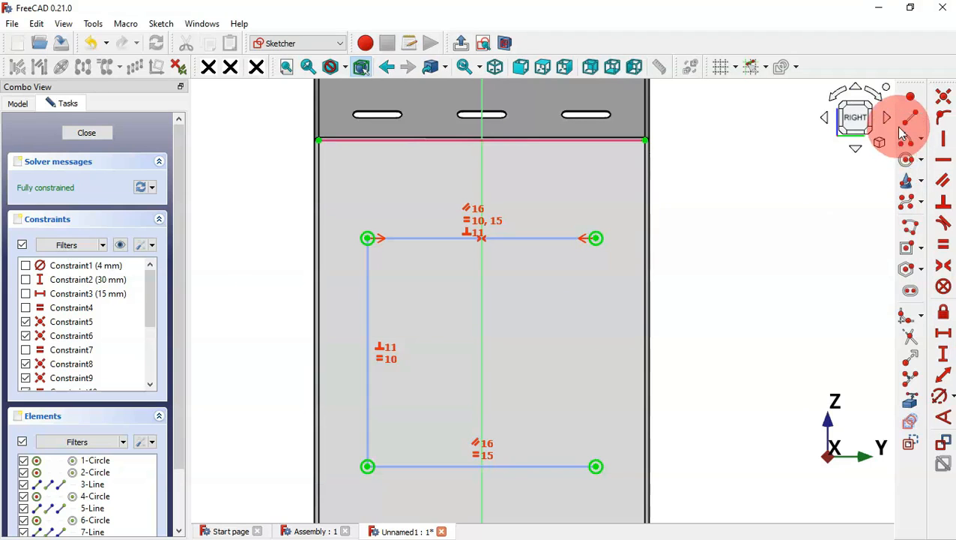
pyautogui.click(906, 159)
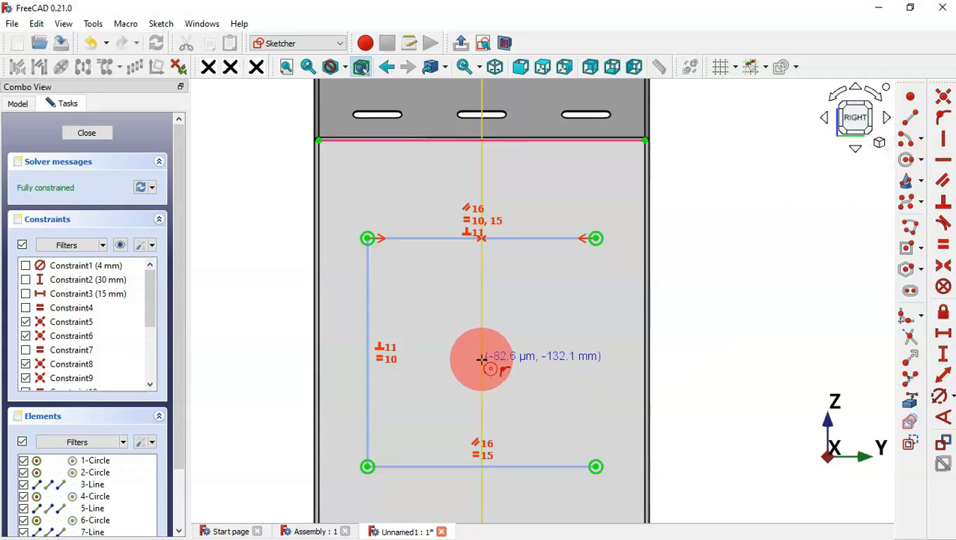
pyautogui.click(482, 359)
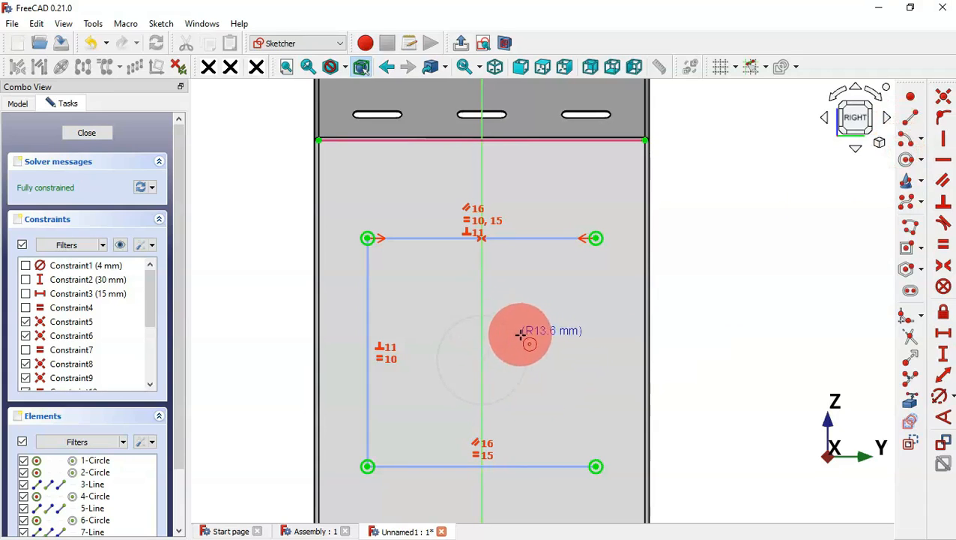
pyautogui.click(562, 404)
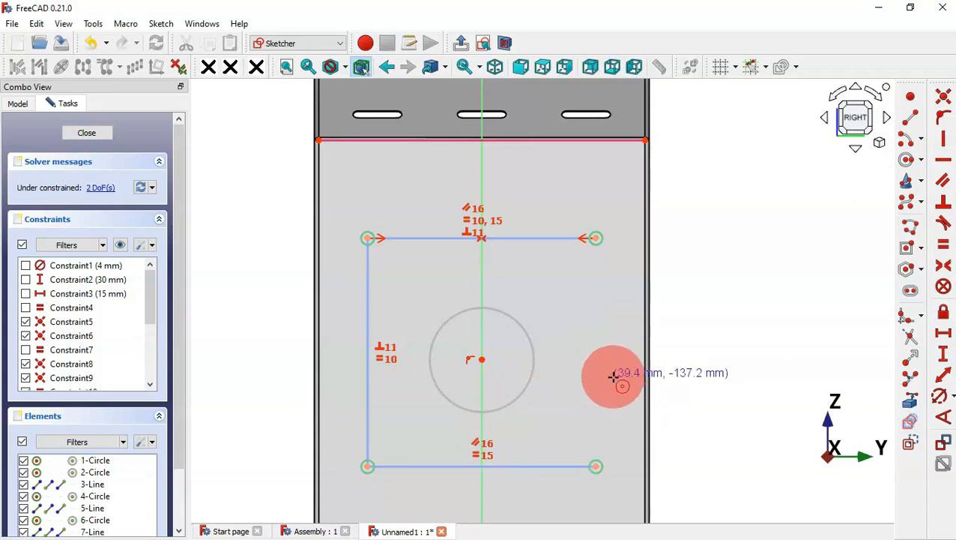
# Set the fan-grille circle's diameter to 60 mm, twice the R30 radius given in the exercise drawing
pyautogui.click(929, 403)
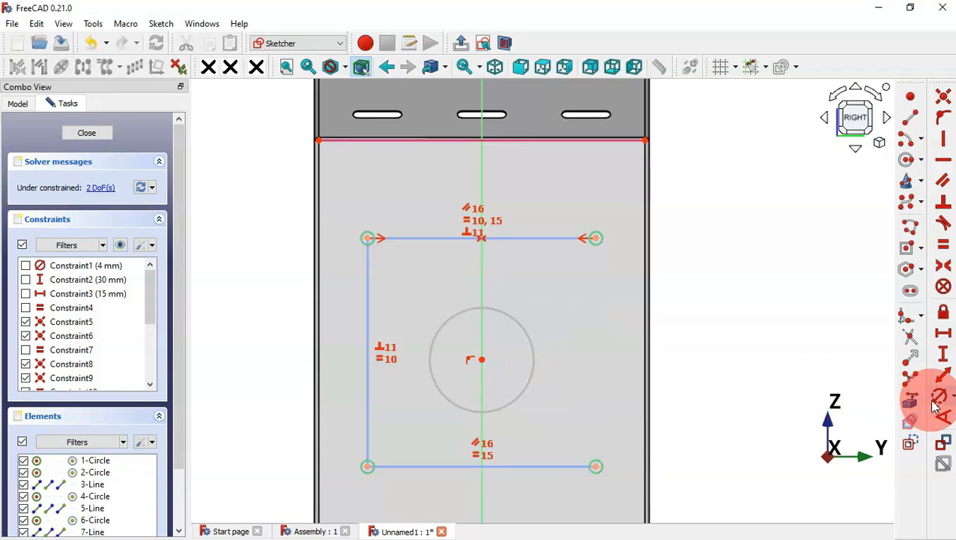
pyautogui.click(516, 317)
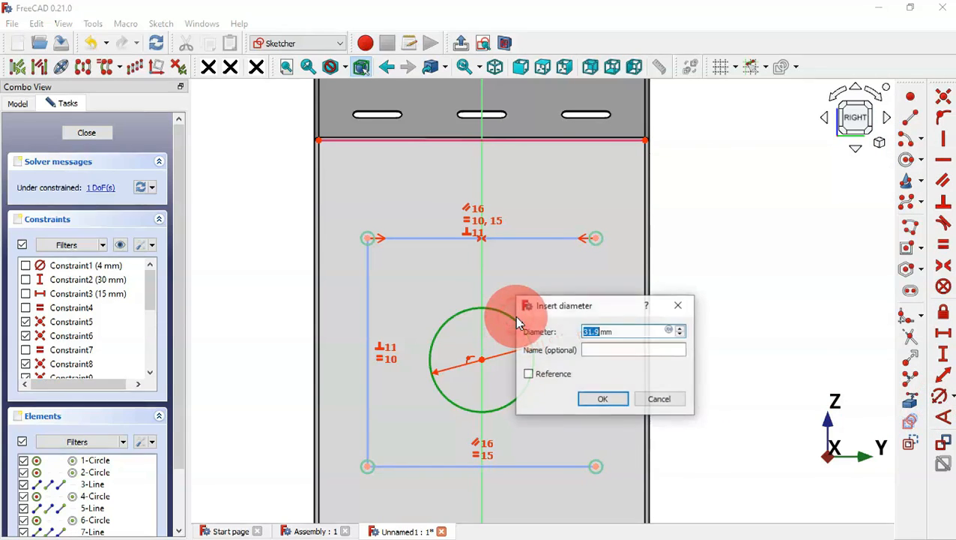
pyautogui.hotkey('alt', 'Tab')
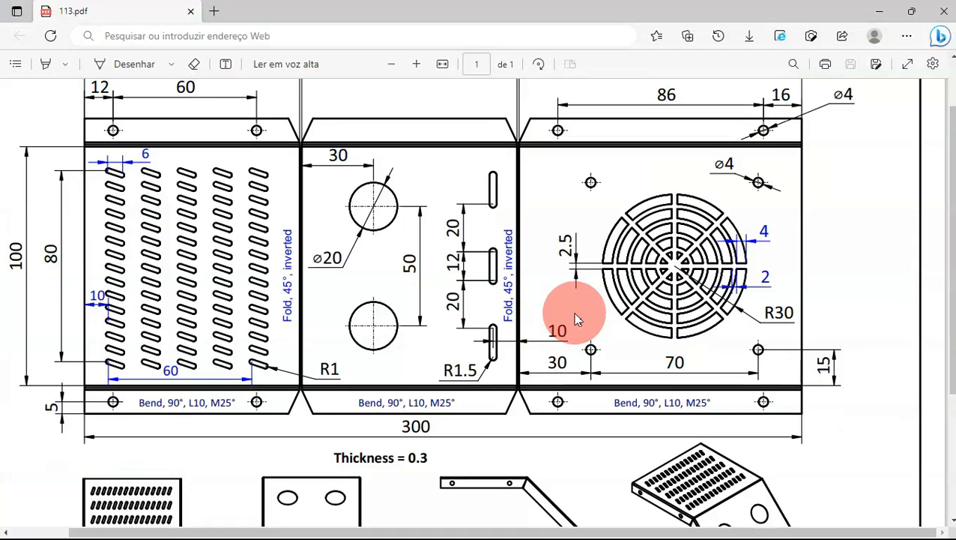
pyautogui.hotkey('alt', 'Tab')
pyautogui.moveTo(591, 331); pyautogui.dragTo(573, 335)
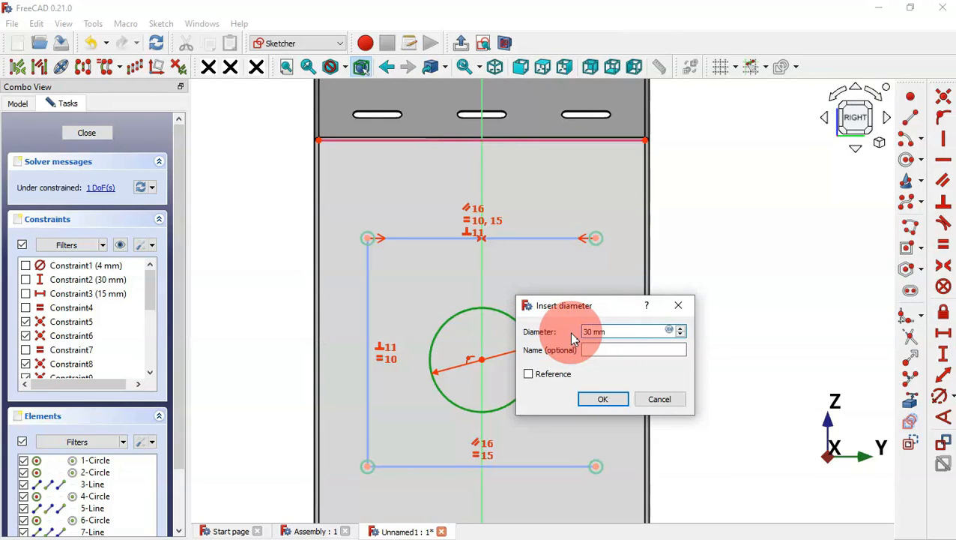
pyautogui.write('30*2')
pyautogui.press('Return')
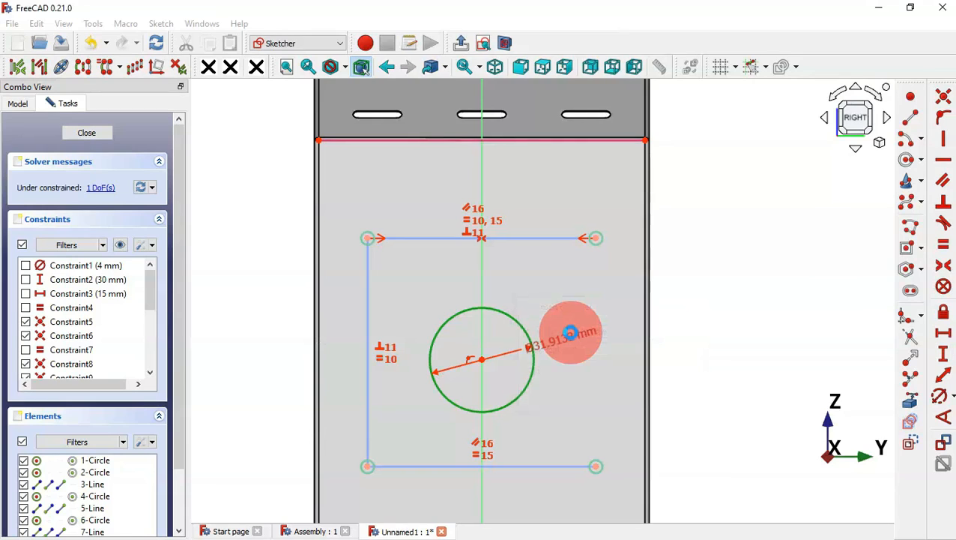
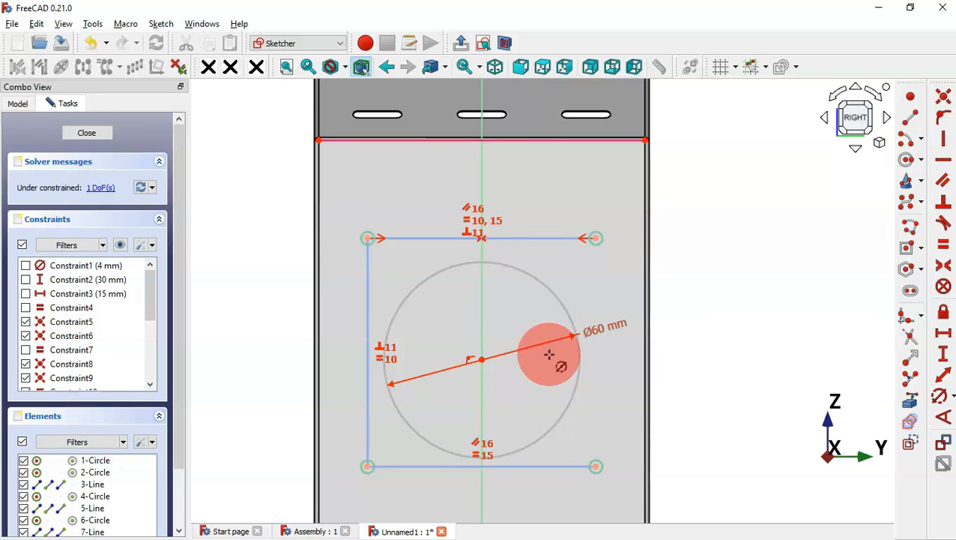
# Make two diagonally opposite hole centres symmetric about the 60 mm circle's centre
pyautogui.click(944, 268)
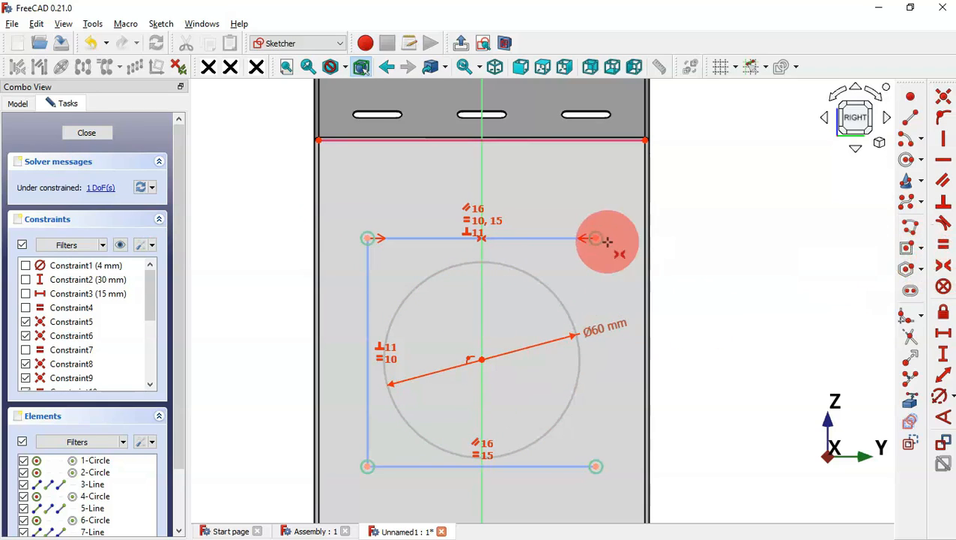
pyautogui.click(595, 238)
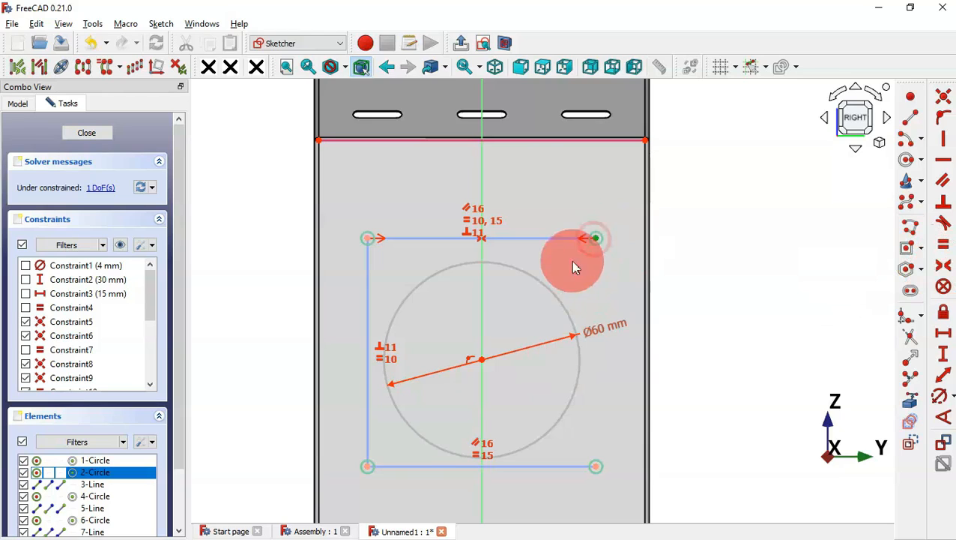
pyautogui.click(368, 466)
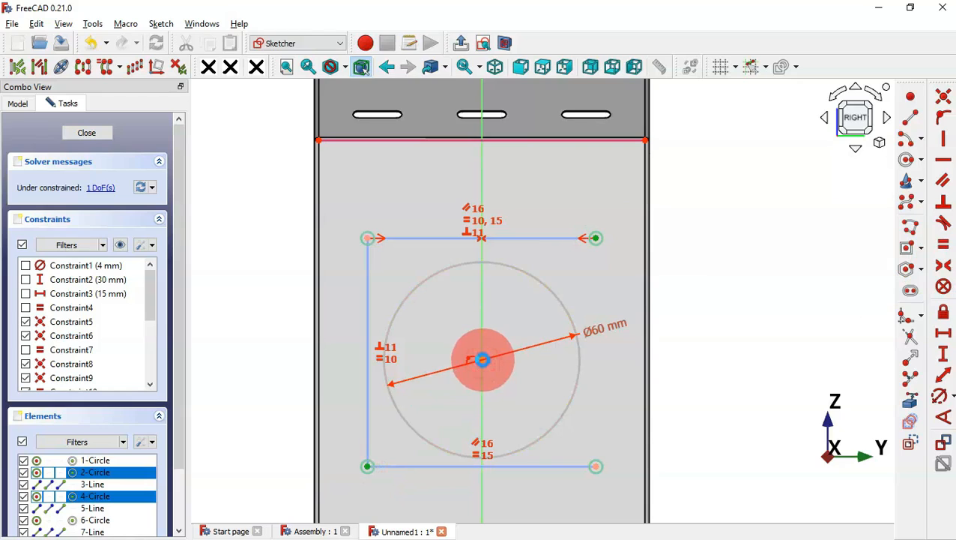
pyautogui.click(482, 359)
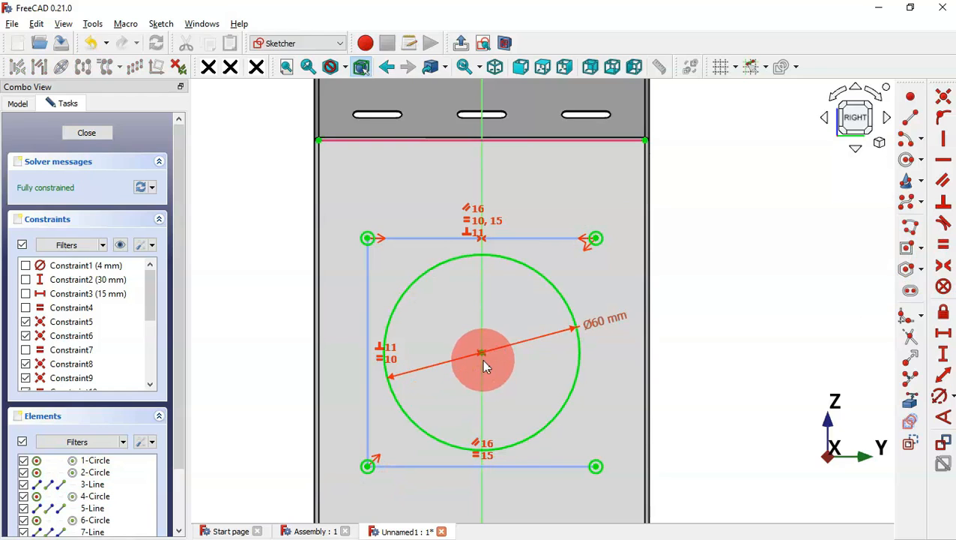
# Close the sketch and pocket the four holes and the large circle 5 mm deep through the lower face
pyautogui.click(462, 44)
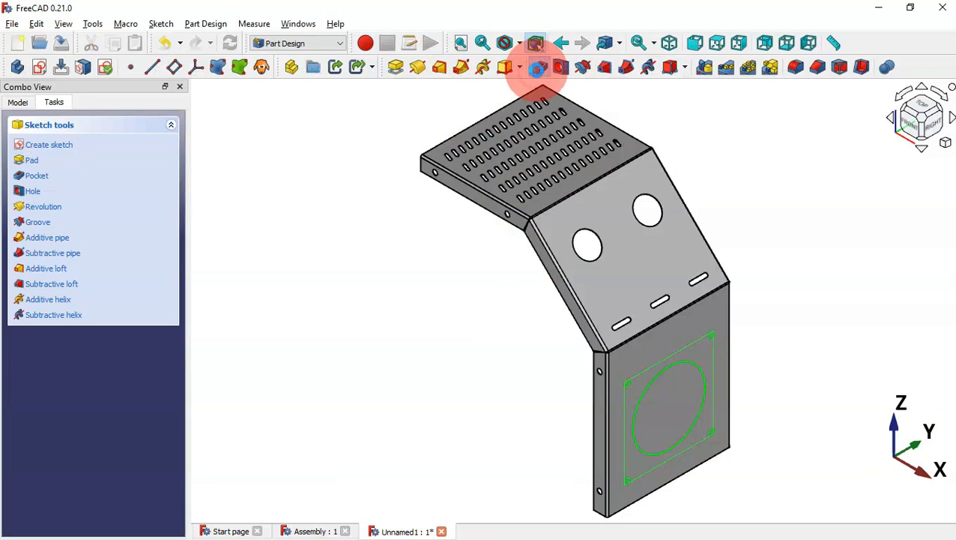
pyautogui.click(538, 69)
pyautogui.click(65, 130)
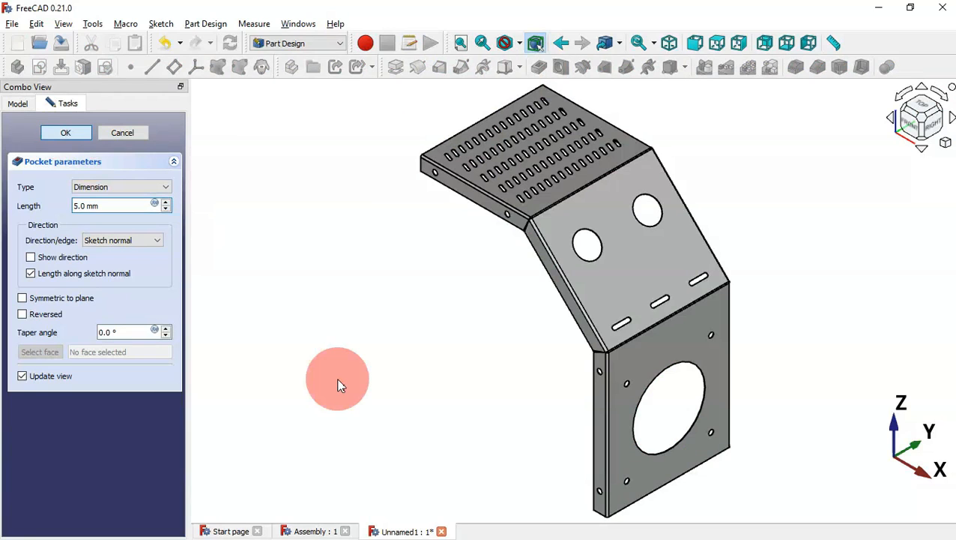
# Start a sketch on the lower face and draw a centred vertical rectangle about 11.7 mm wide on the vertical axis, spanning past the round opening
pyautogui.click(691, 344)
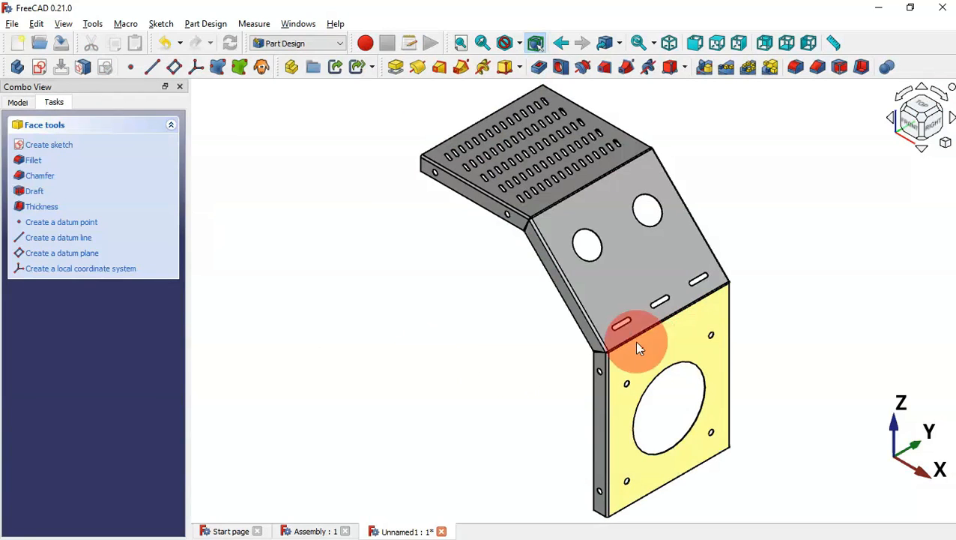
pyautogui.click(39, 67)
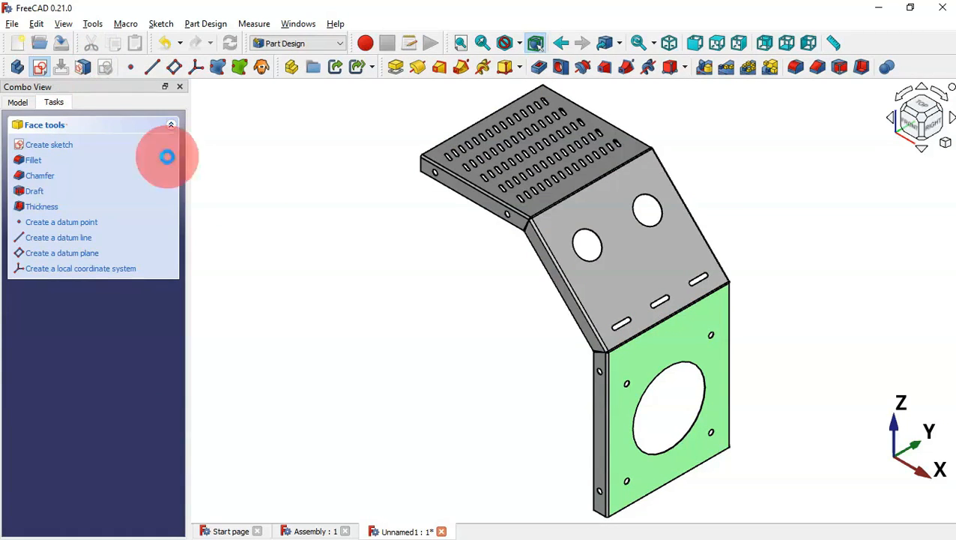
pyautogui.hotkey('alt', 'Tab')
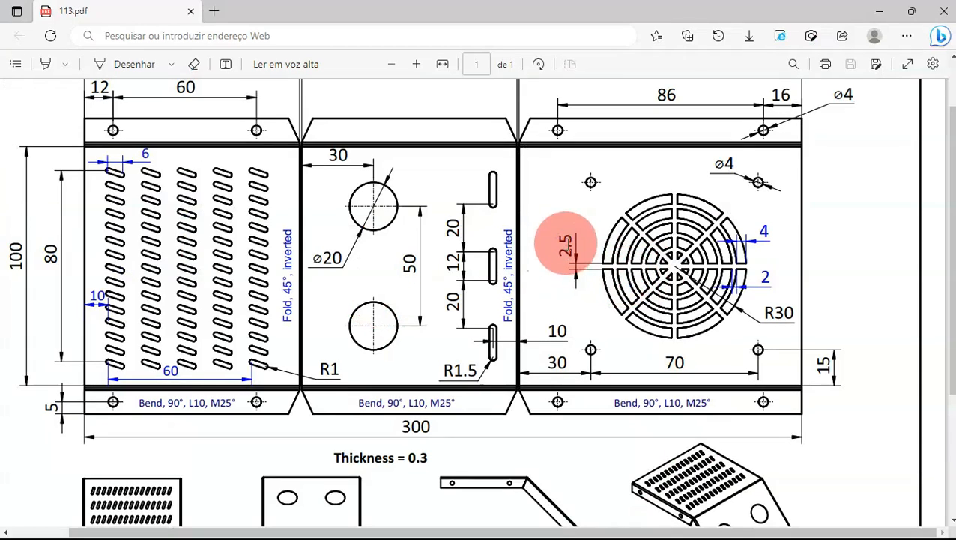
pyautogui.hotkey('alt', 'Tab')
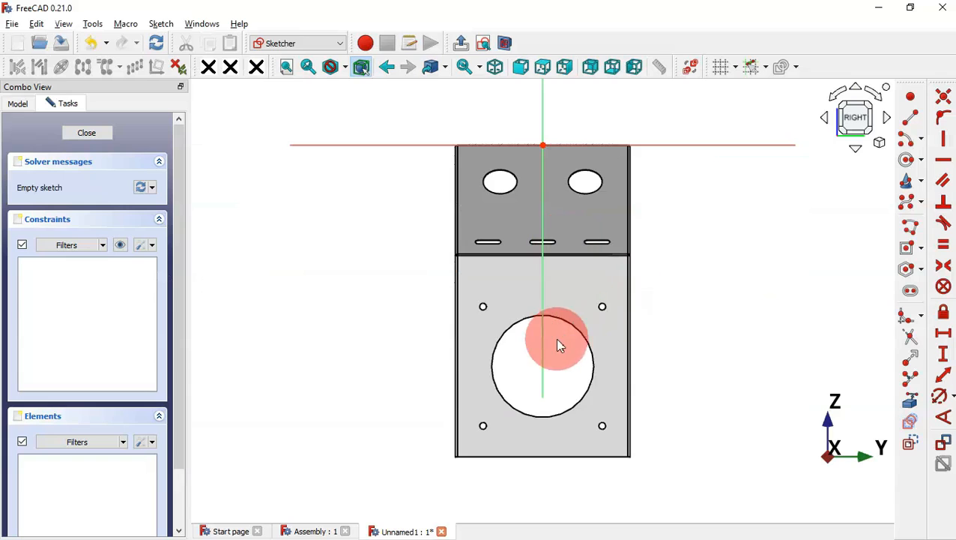
pyautogui.scroll(2, 563, 382)
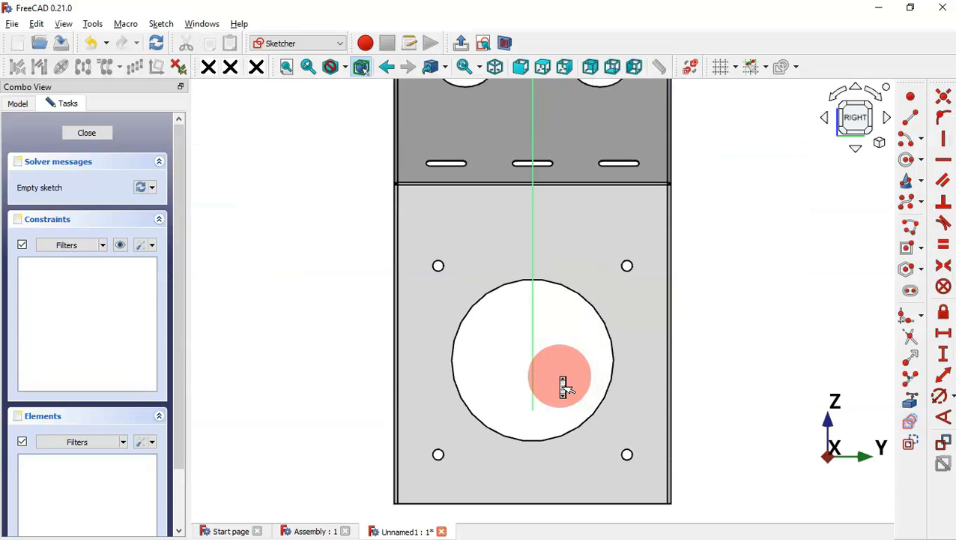
pyautogui.click(908, 249)
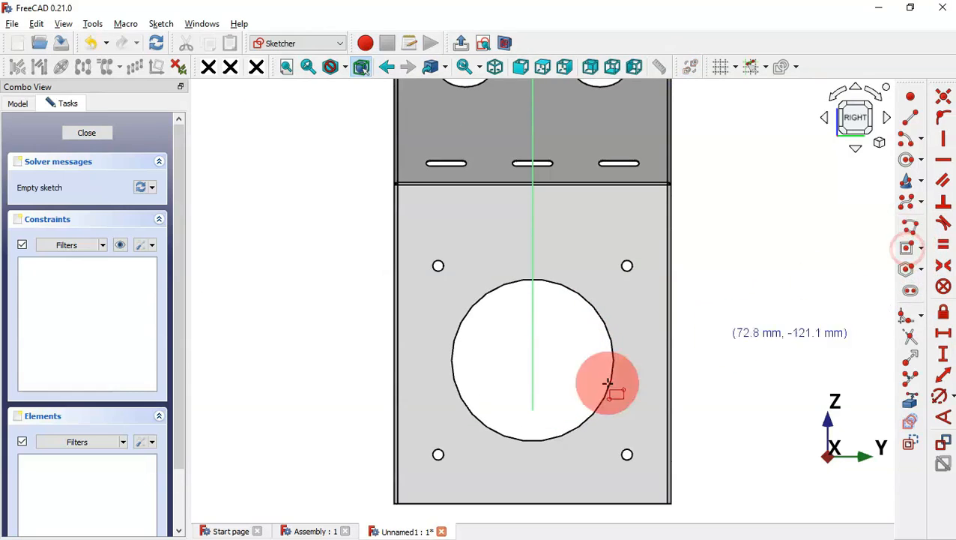
pyautogui.click(531, 358)
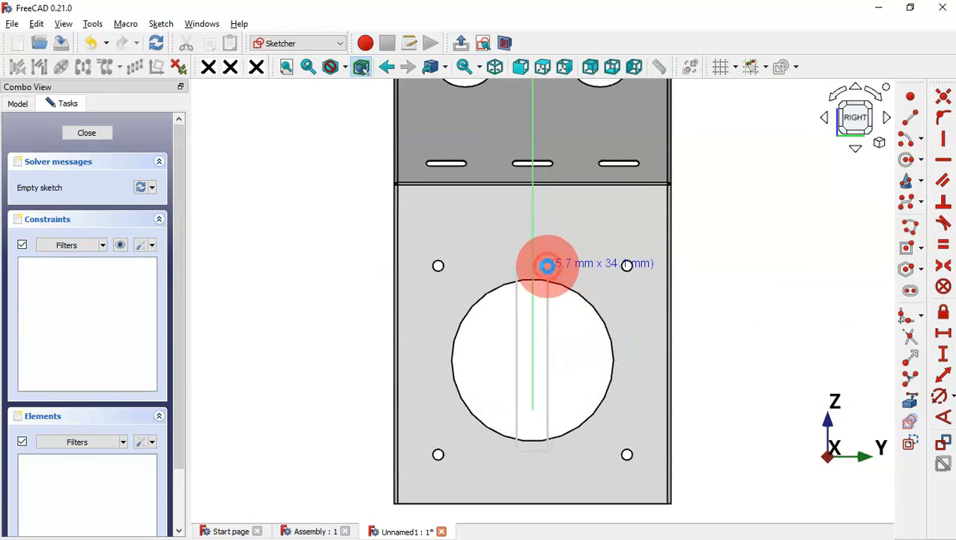
pyautogui.click(547, 264)
# Set the rectangle's width to 2.5 mm and close the sketch
pyautogui.click(948, 336)
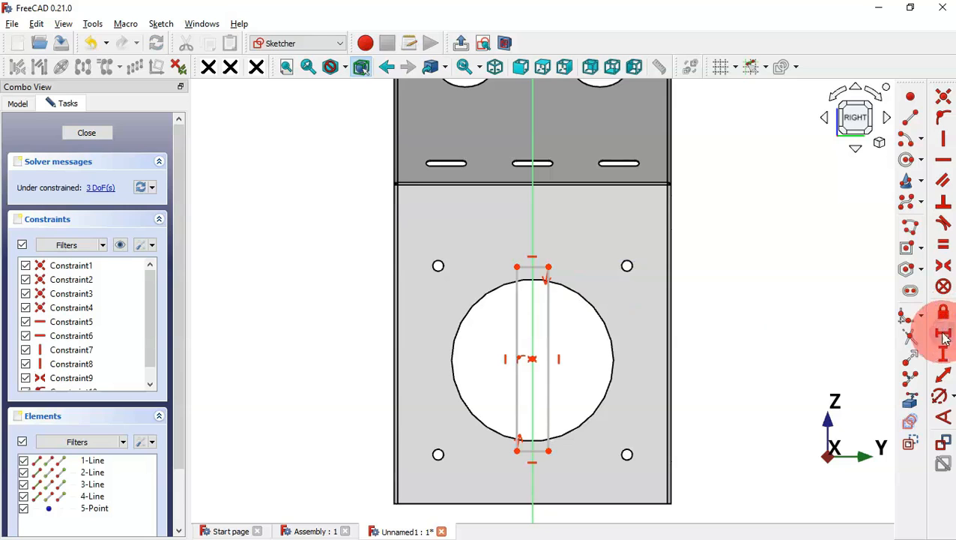
pyautogui.click(524, 264)
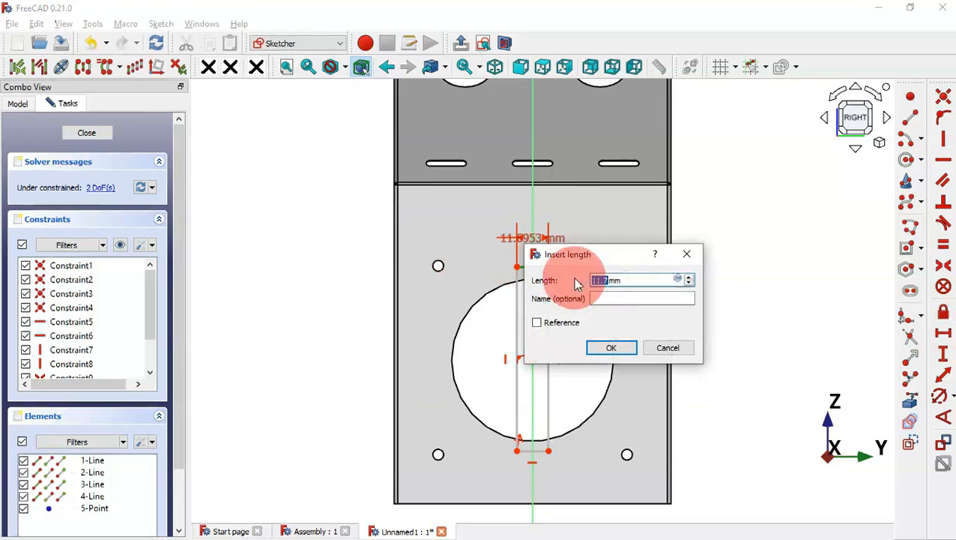
pyautogui.write('2')
pyautogui.press('Return')
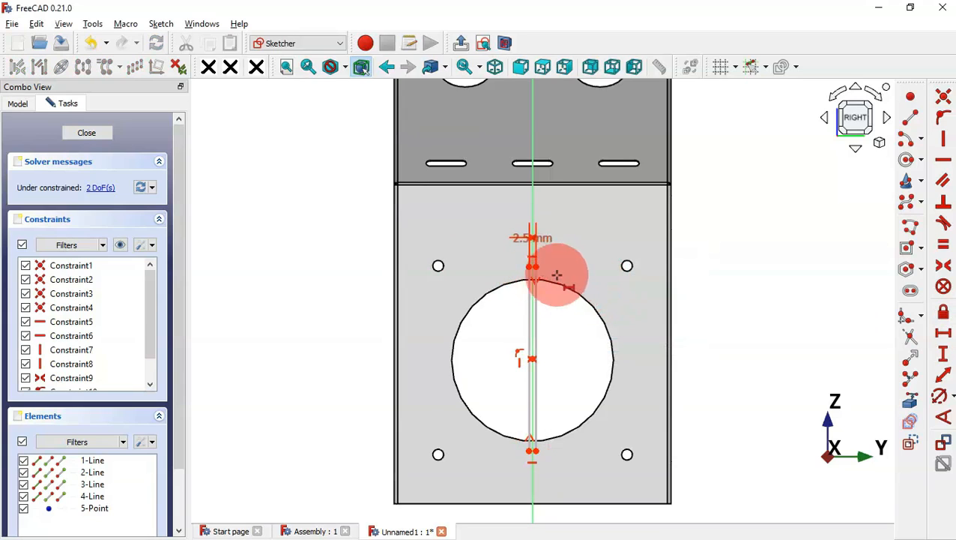
pyautogui.click(462, 43)
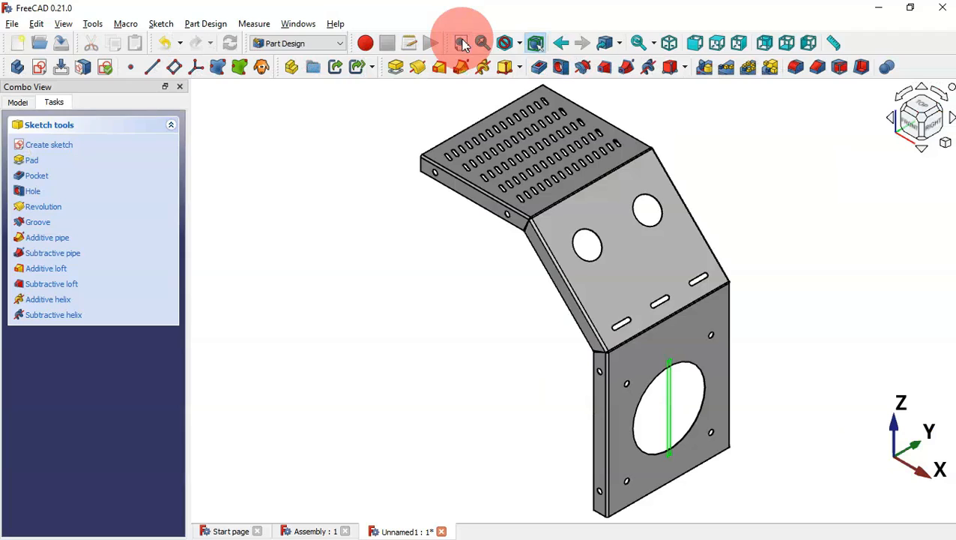
# Pad the narrow rectangle 0.3 mm in the reversed direction to form a vertical bar across the round opening
pyautogui.click(646, 266)
pyautogui.click(456, 114)
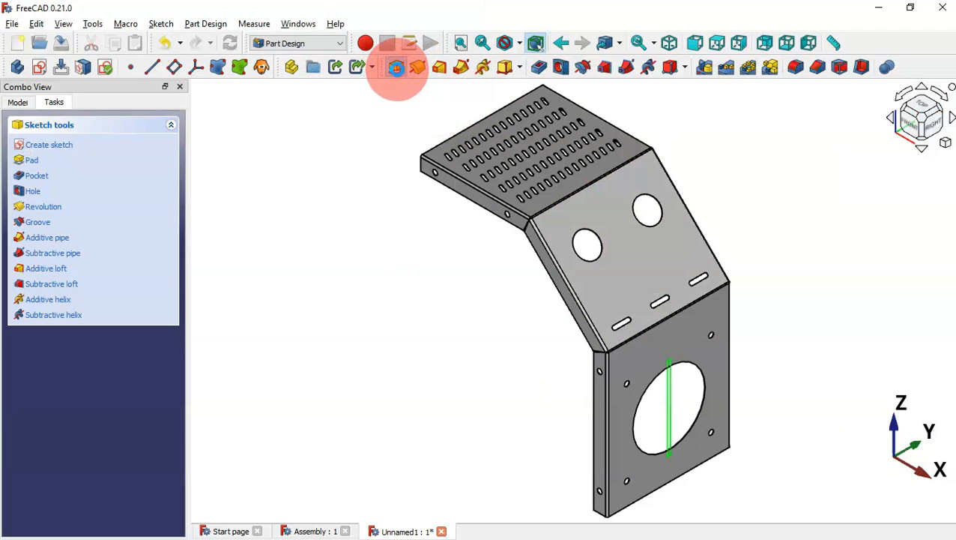
pyautogui.click(395, 68)
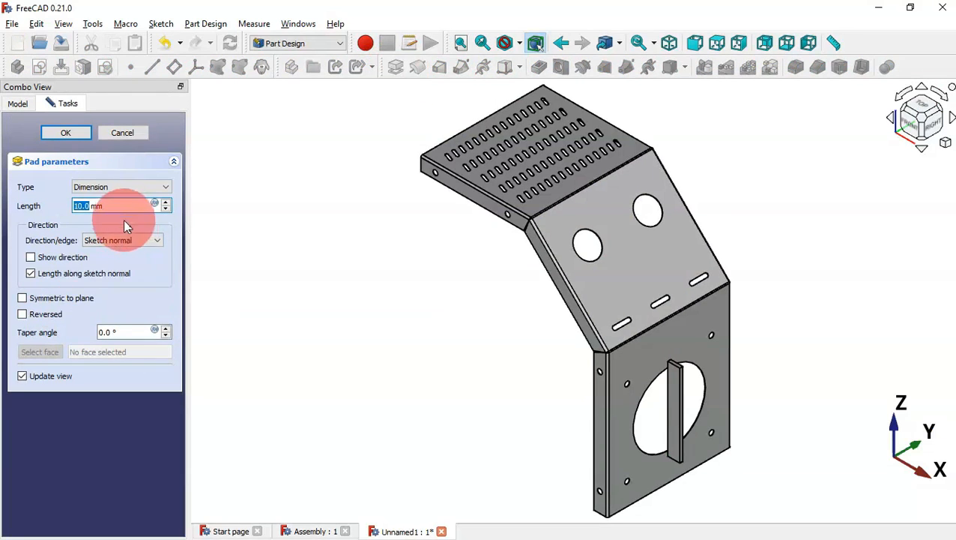
pyautogui.moveTo(119, 204); pyautogui.dragTo(45, 196)
pyautogui.hotkey('alt', 'Tab')
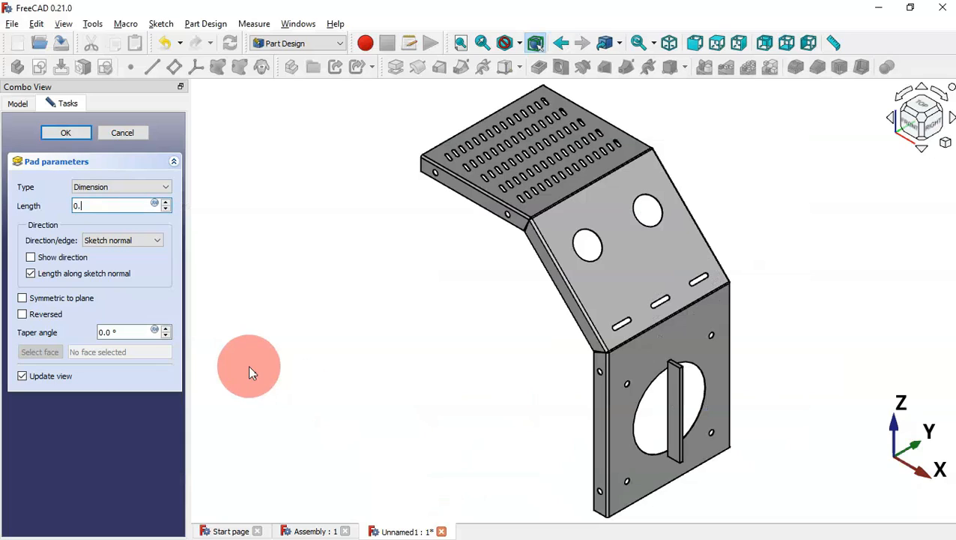
pyautogui.write('3')
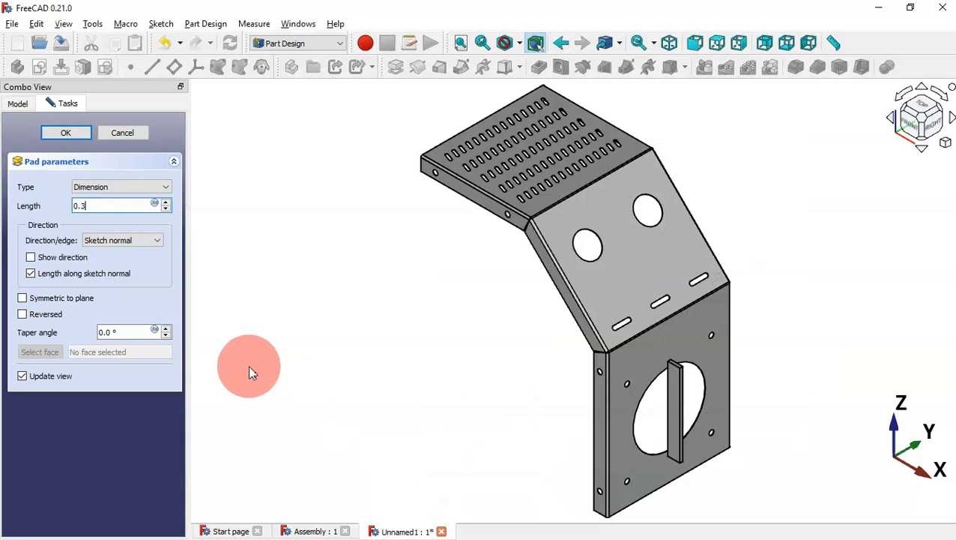
pyautogui.click(59, 316)
pyautogui.click(61, 133)
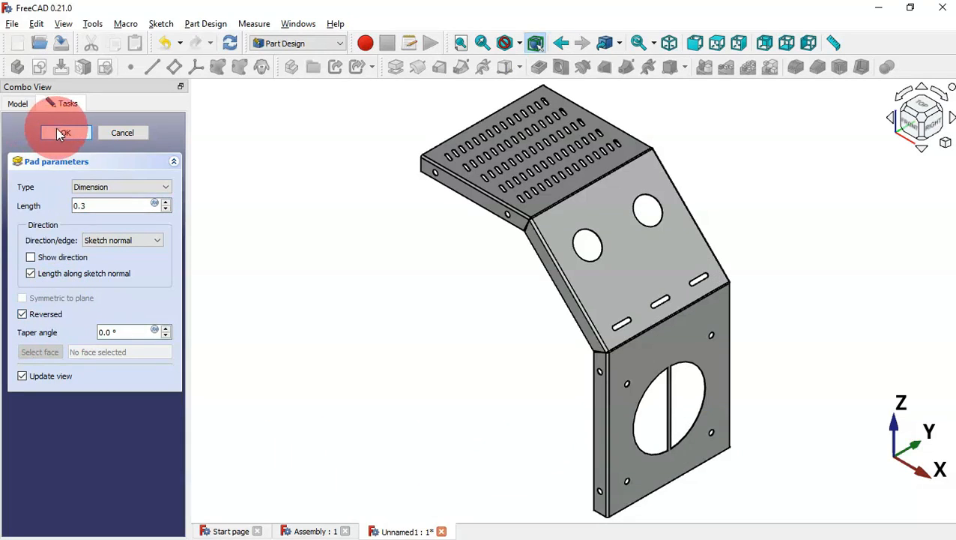
# Create a polar pattern of the bar pad about the round opening's edge, with 8 occurrences over 360°
pyautogui.click(17, 102)
pyautogui.click(178, 238)
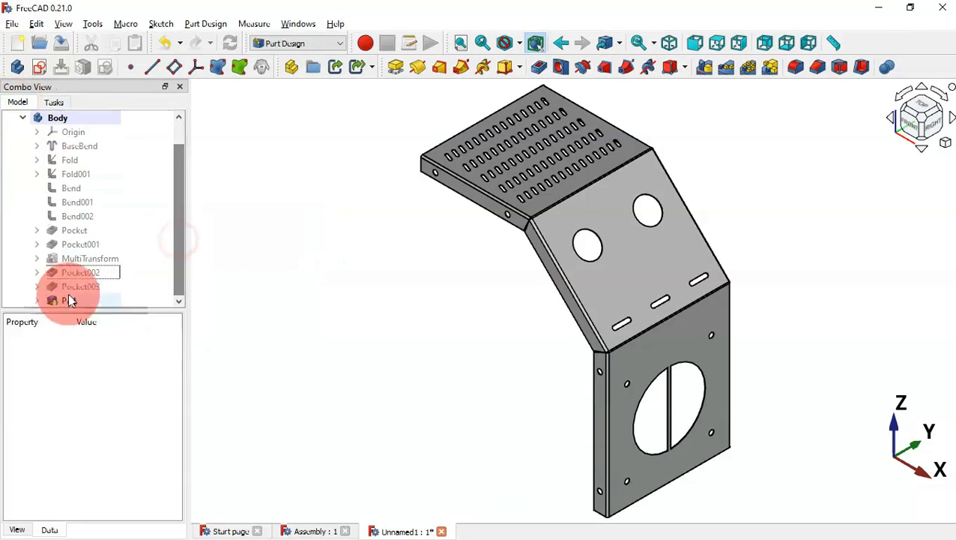
pyautogui.click(64, 301)
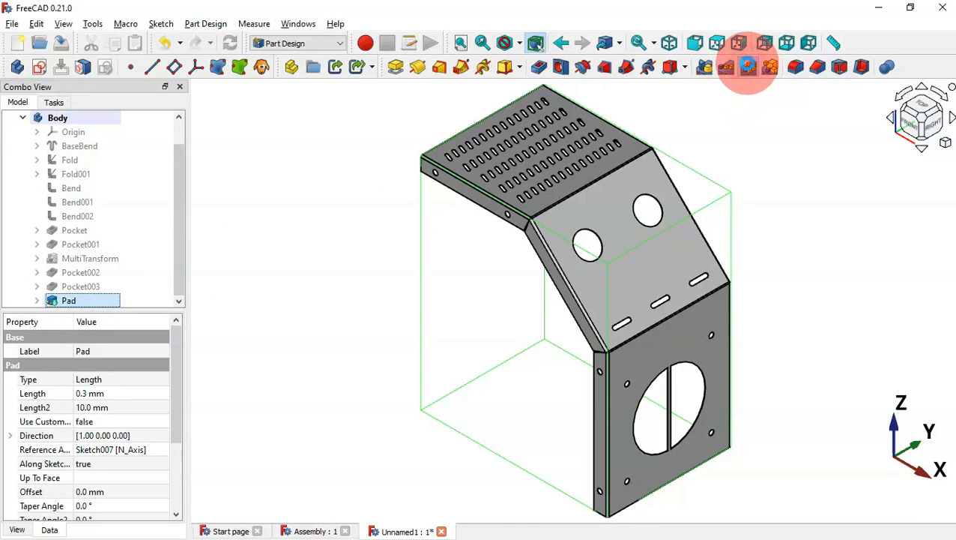
pyautogui.click(748, 66)
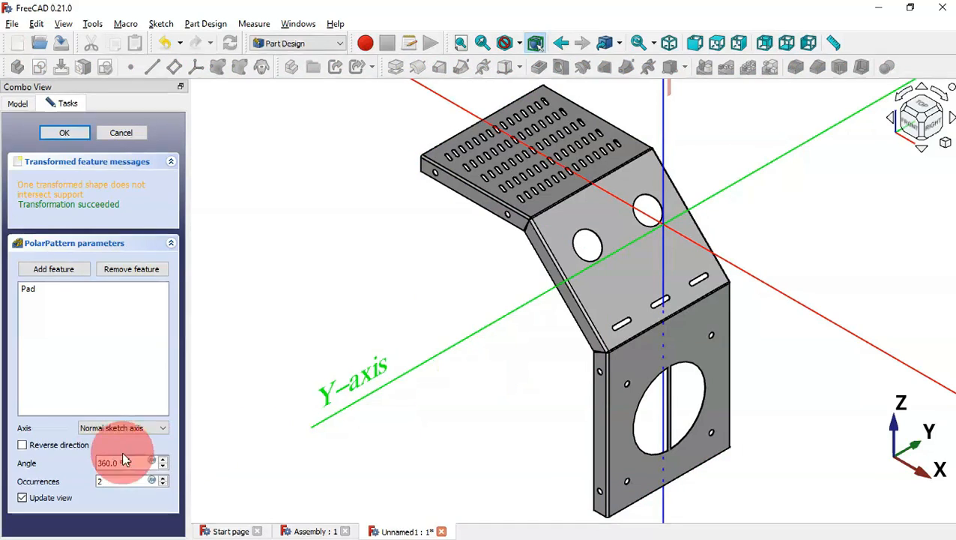
pyautogui.click(116, 428)
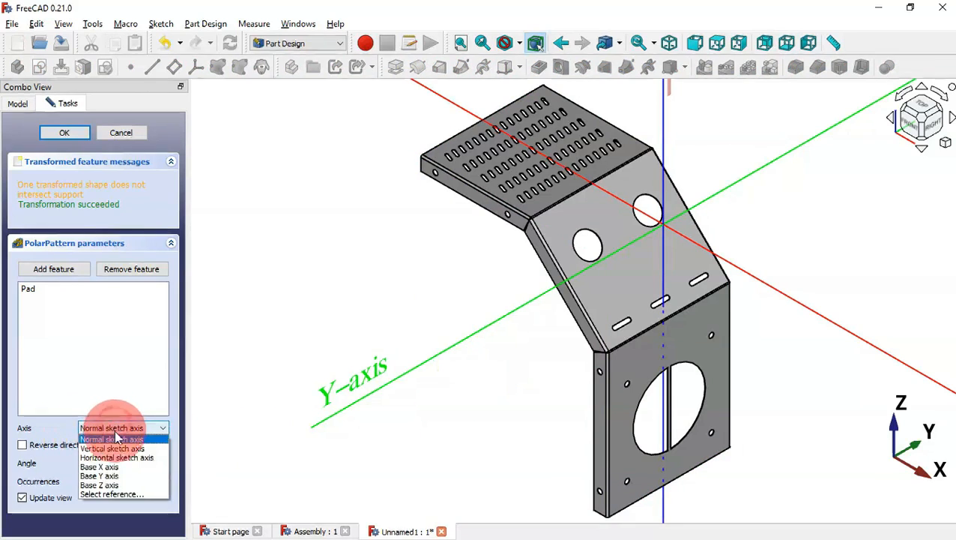
pyautogui.click(140, 494)
pyautogui.scroll(4, 687, 435)
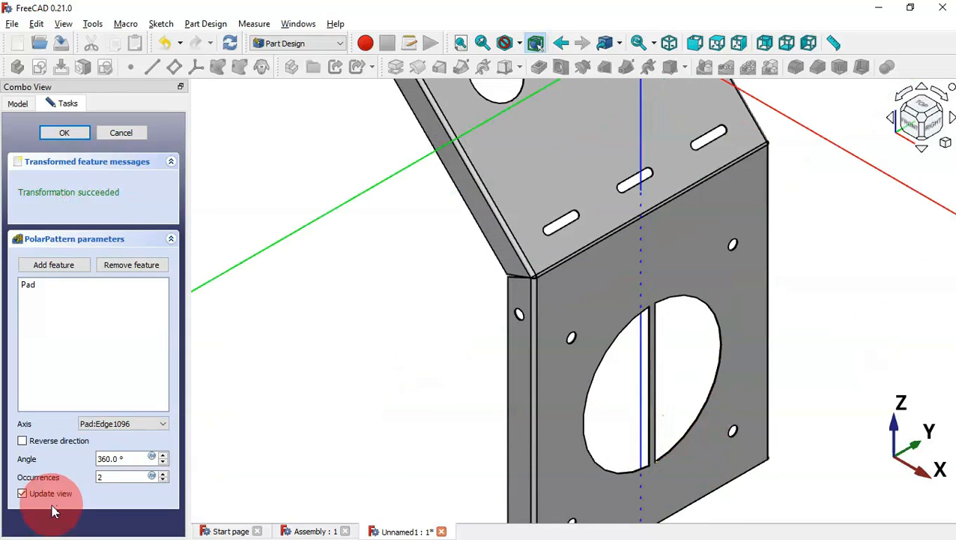
pyautogui.moveTo(104, 476); pyautogui.dragTo(66, 474)
pyautogui.hotkey('alt', 'Tab')
pyautogui.hotkey('alt', 'Tab')
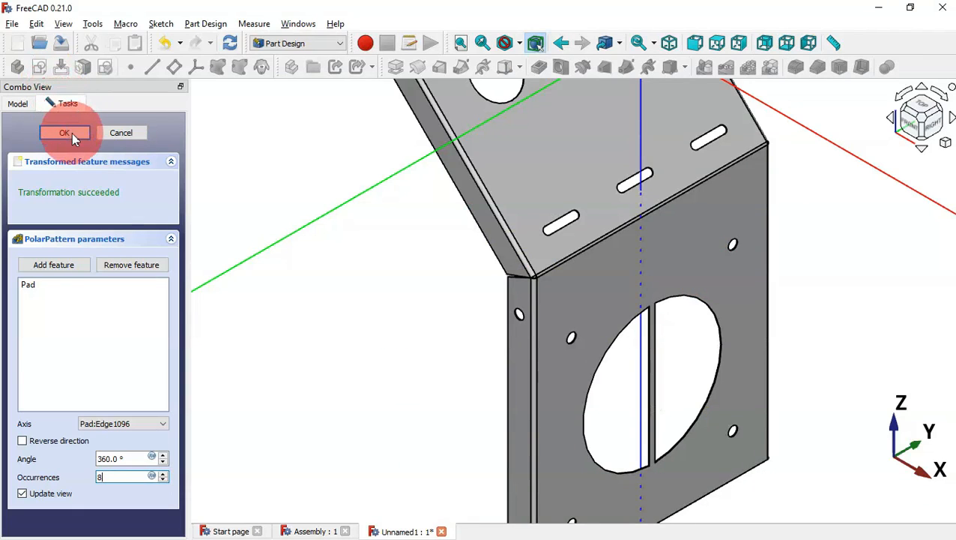
pyautogui.click(65, 132)
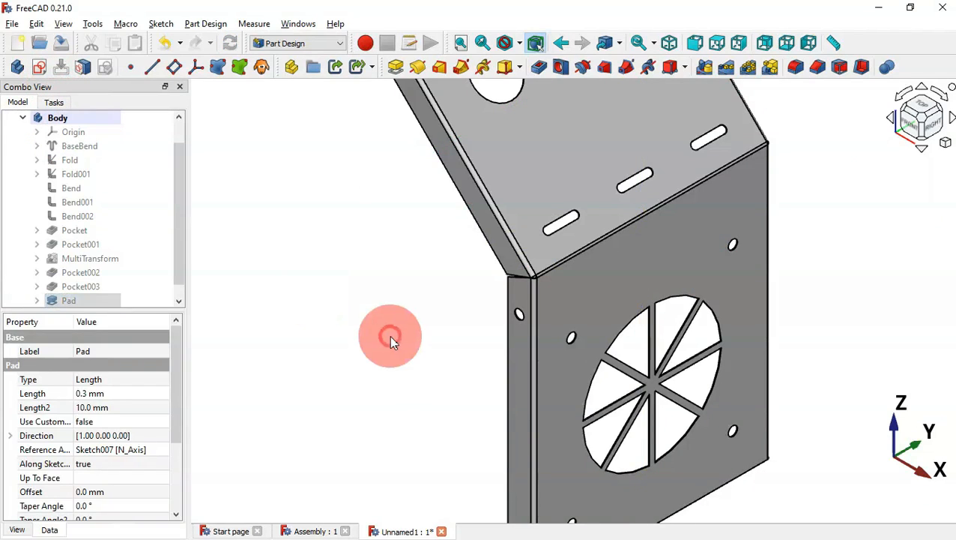
# Start a sketch on the lower face and reference the upper arc edge of the round opening as external geometry
pyautogui.click(389, 336)
pyautogui.moveTo(862, 369); pyautogui.dragTo(822, 367, button='middle')
pyautogui.click(630, 271)
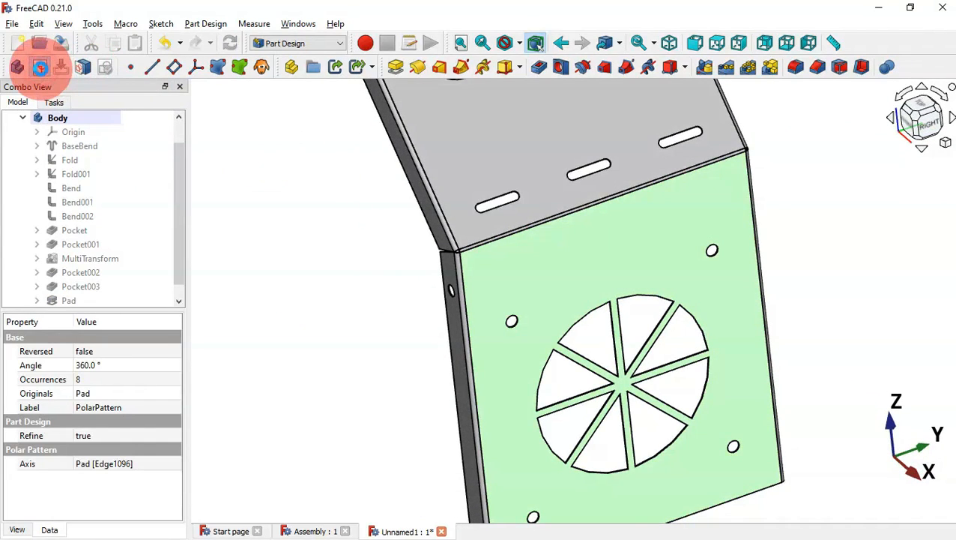
pyautogui.click(41, 69)
pyautogui.click(465, 290)
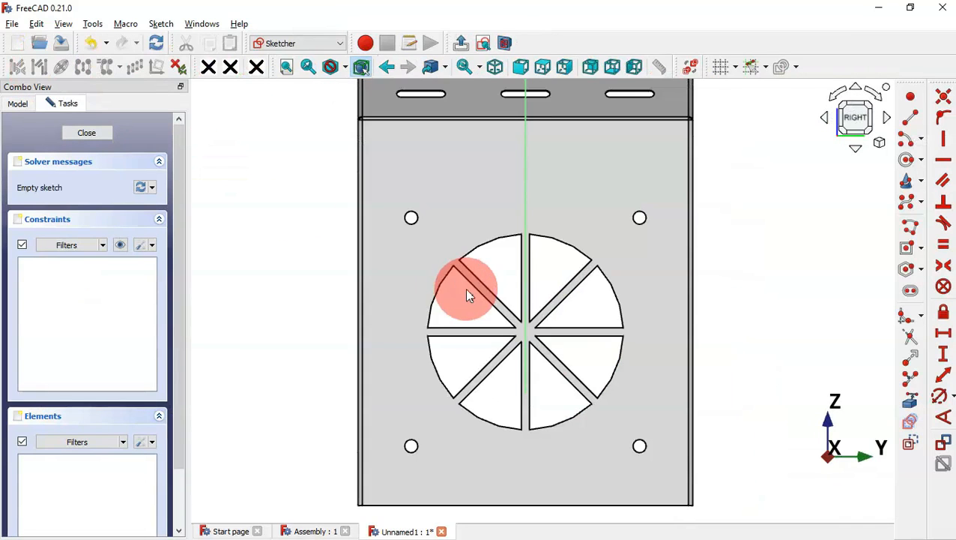
pyautogui.click(909, 401)
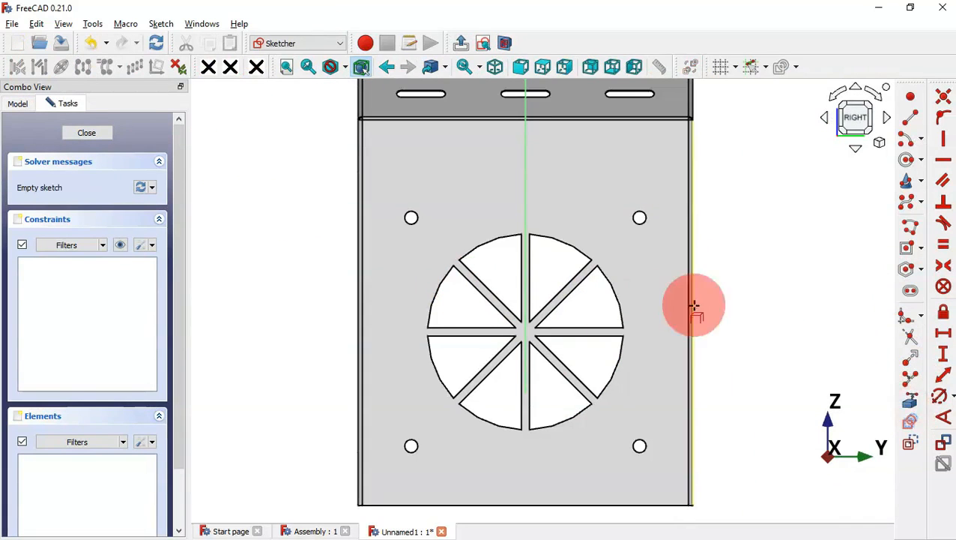
pyautogui.click(563, 238)
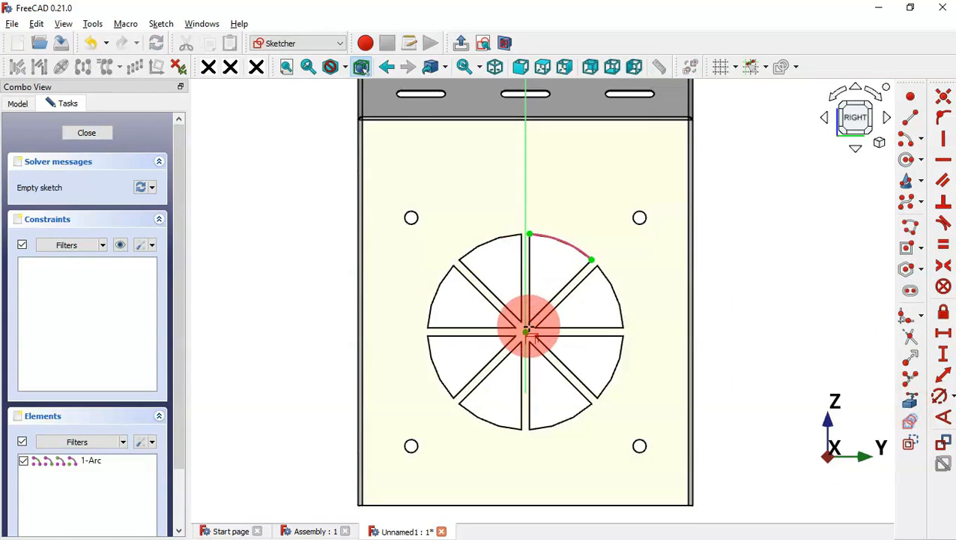
pyautogui.scroll(2, 542, 355)
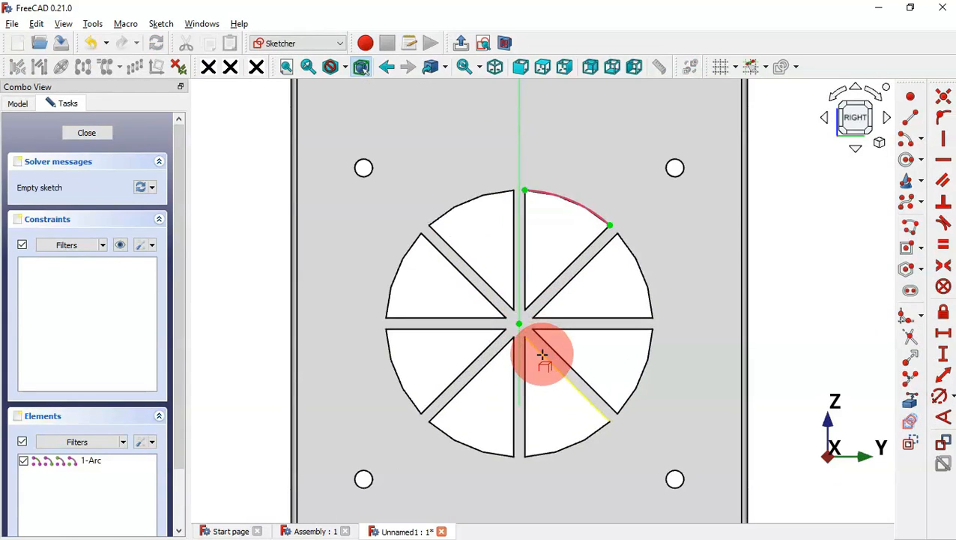
pyautogui.scroll(1, 542, 354)
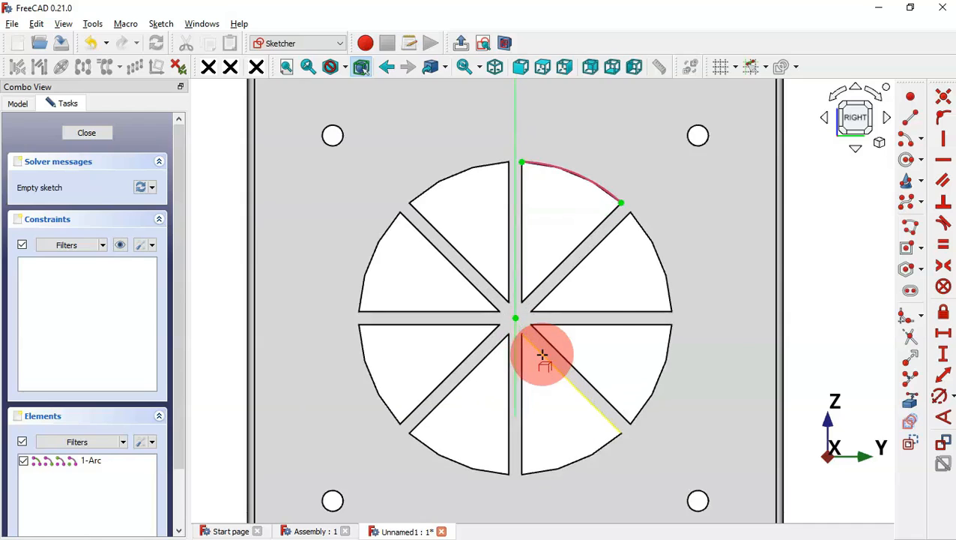
# Draw four concentric circles about the round opening's centre, with radii of about 24, 21.6, 17 and 14.9 mm
pyautogui.click(905, 161)
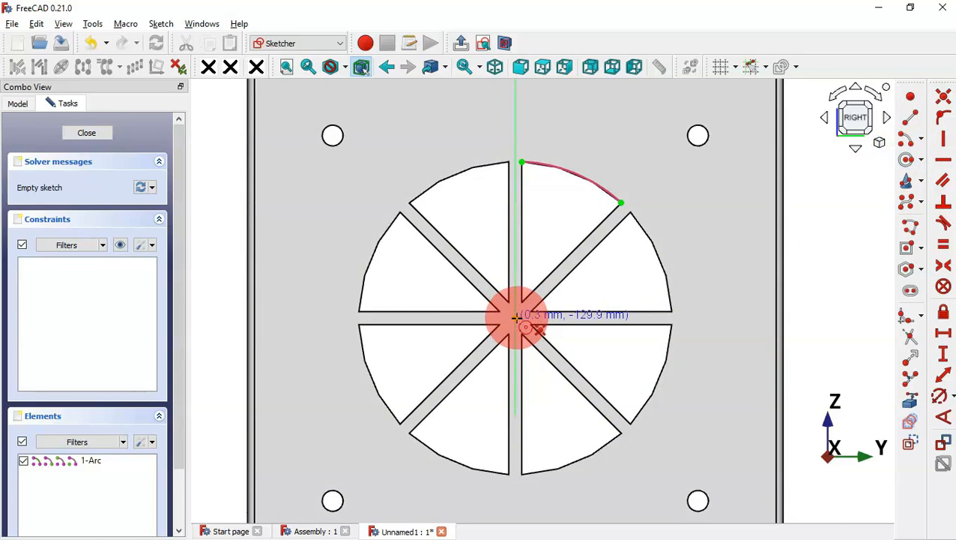
pyautogui.click(515, 318)
pyautogui.click(617, 241)
pyautogui.click(516, 314)
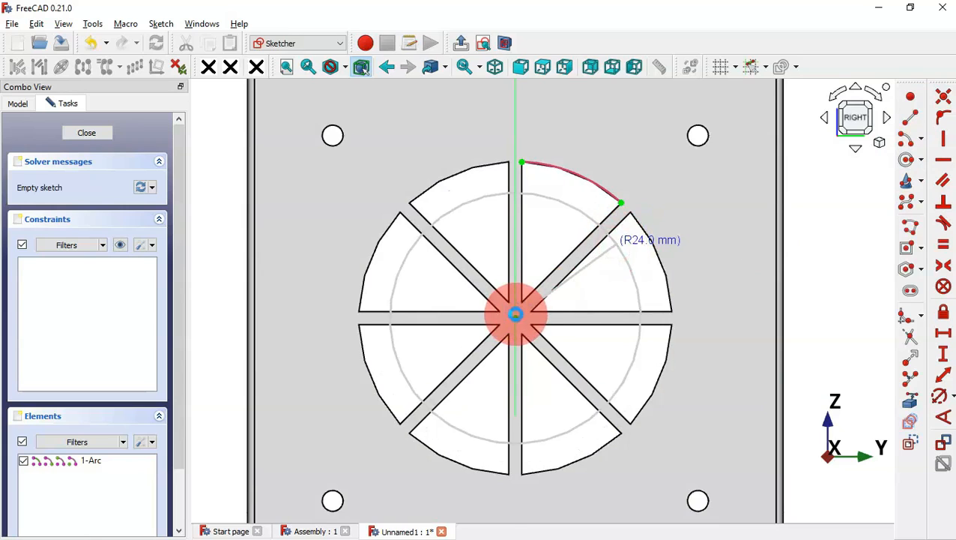
pyautogui.click(609, 252)
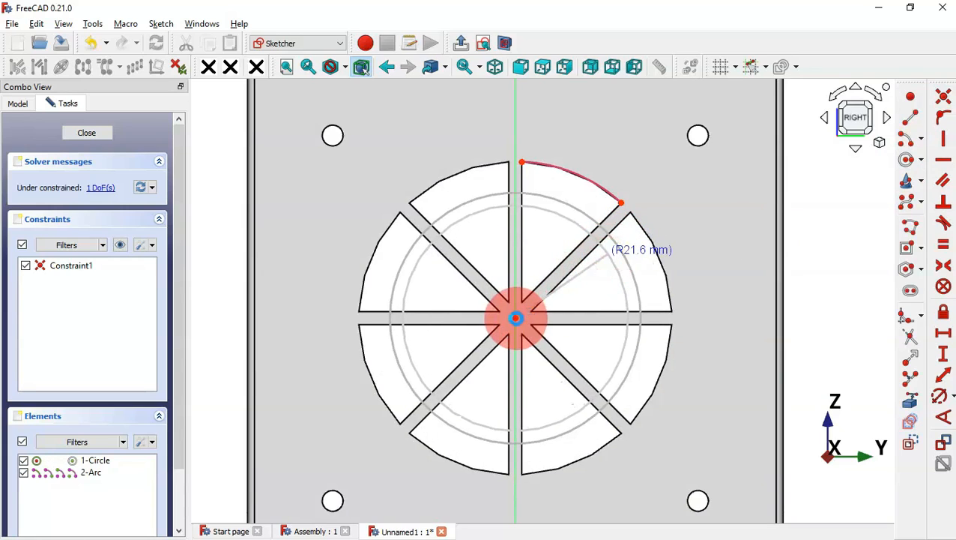
pyautogui.click(516, 318)
pyautogui.click(591, 271)
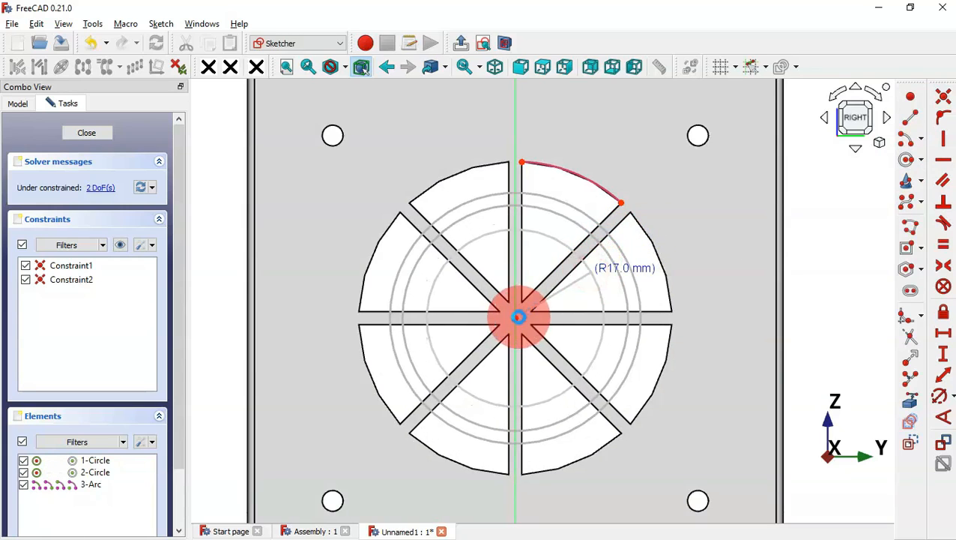
pyautogui.click(515, 318)
pyautogui.click(579, 272)
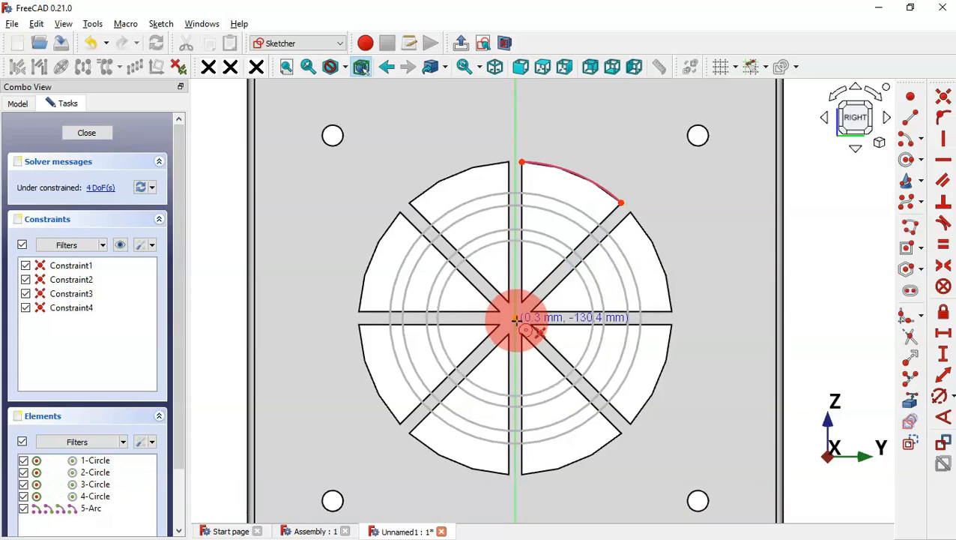
# Draw four smaller circles on the same centre, the first three with radii of about 10.7, 8.8 and 7 mm
pyautogui.click(516, 317)
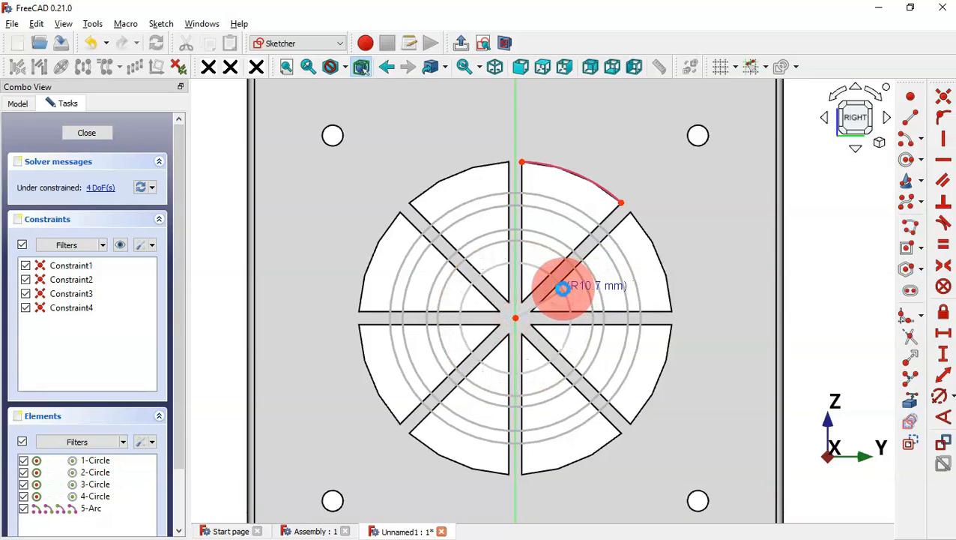
pyautogui.click(562, 288)
pyautogui.click(515, 318)
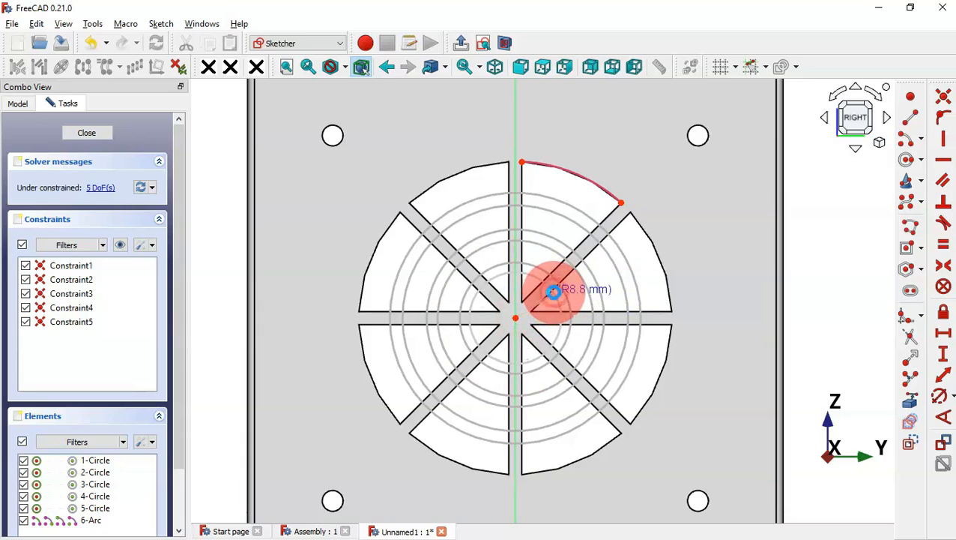
pyautogui.click(553, 292)
pyautogui.click(516, 318)
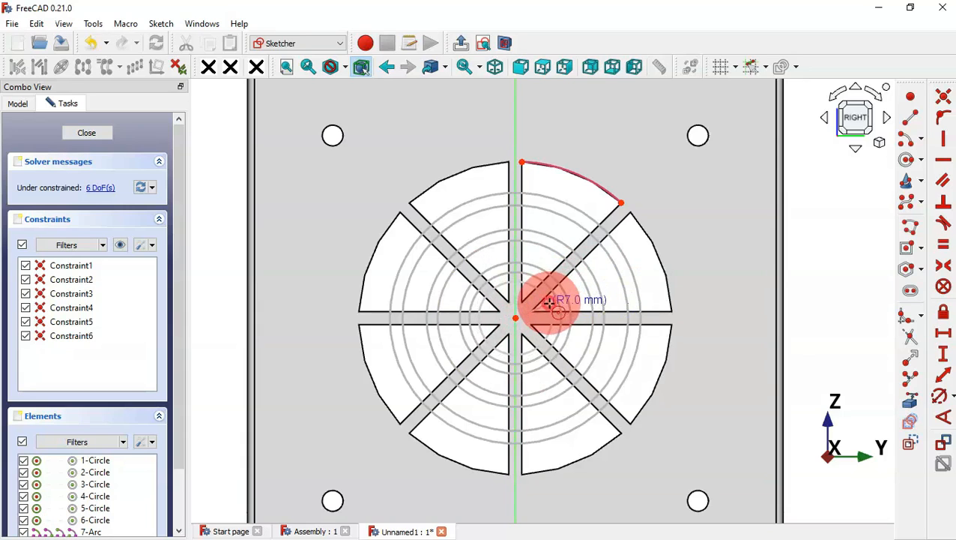
pyautogui.click(523, 318)
pyautogui.click(515, 318)
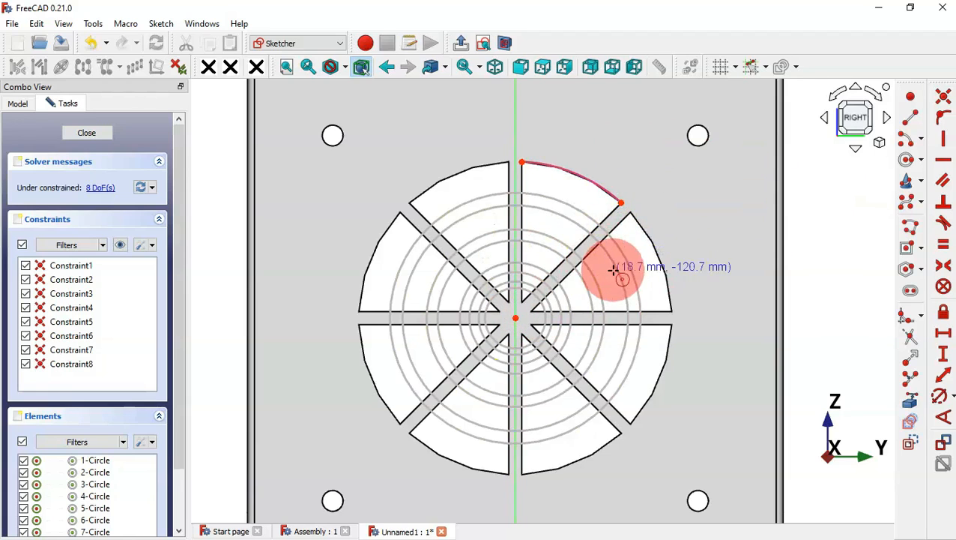
# Check the ring spacing in the 113.pdf drawing and constrain the outermost circle's radius to 26 mm
pyautogui.click(946, 395)
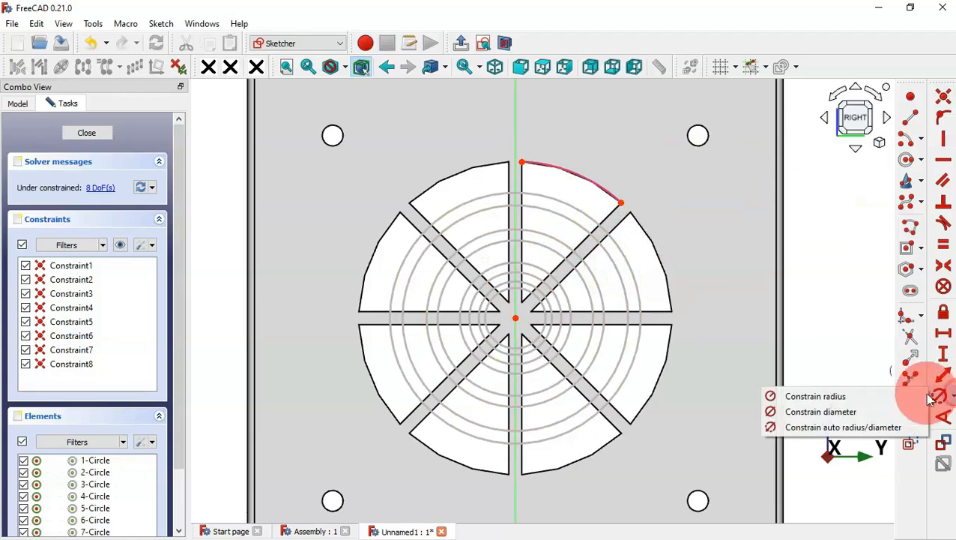
pyautogui.click(849, 397)
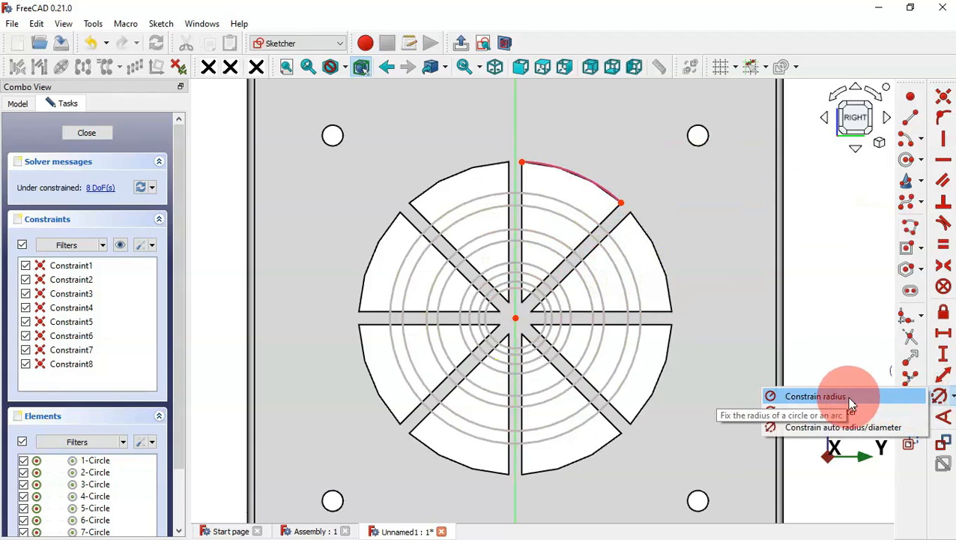
pyautogui.click(591, 216)
pyautogui.hotkey('alt', 'Tab')
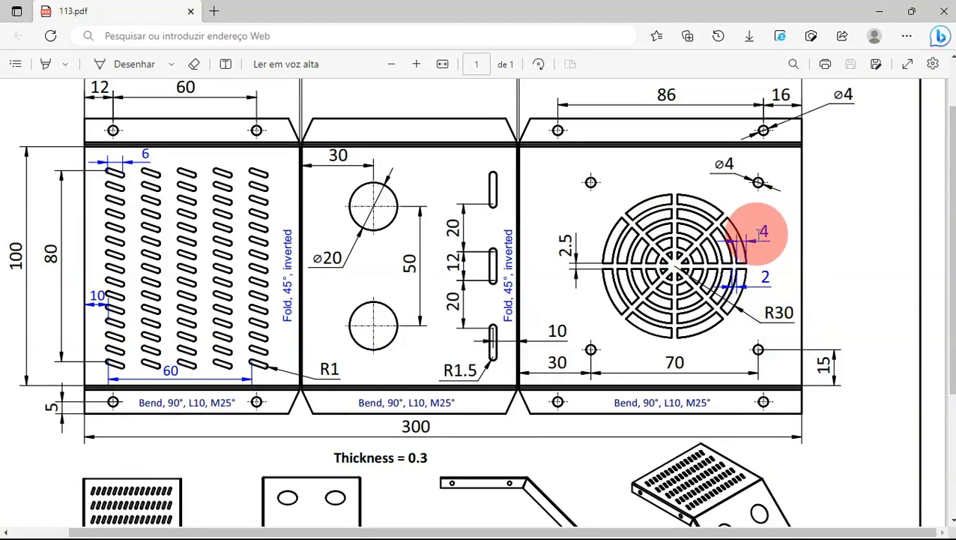
pyautogui.hotkey('alt', 'Tab')
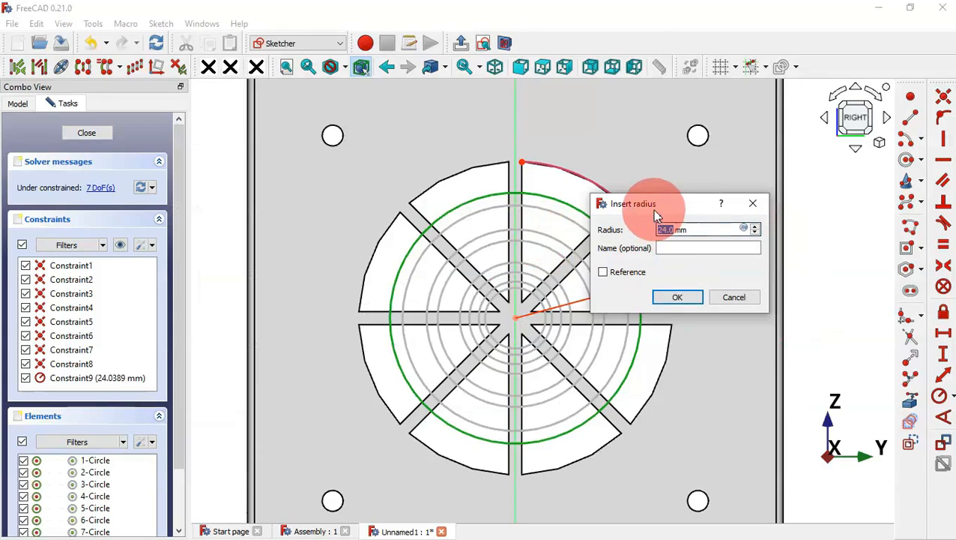
pyautogui.moveTo(697, 194); pyautogui.dragTo(738, 163)
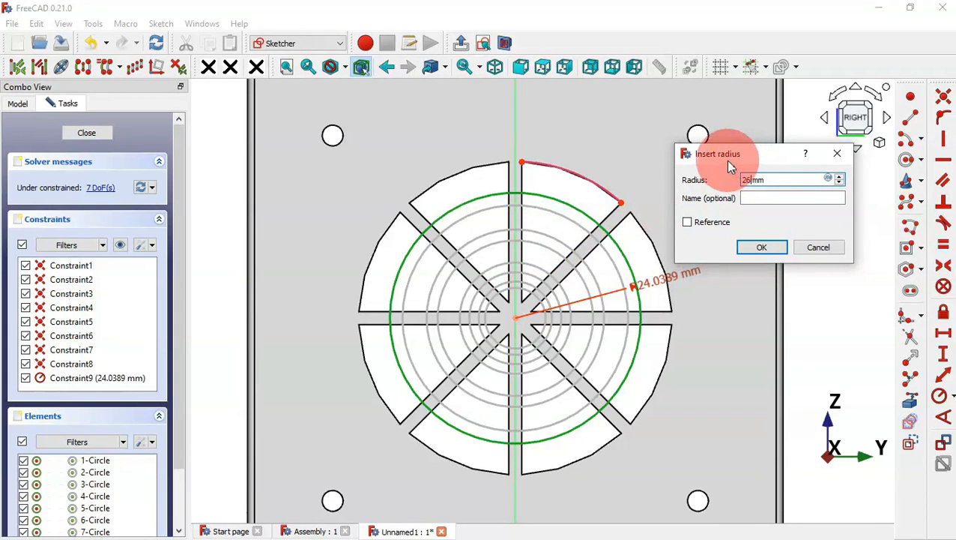
pyautogui.hotkey('alt', 'Tab')
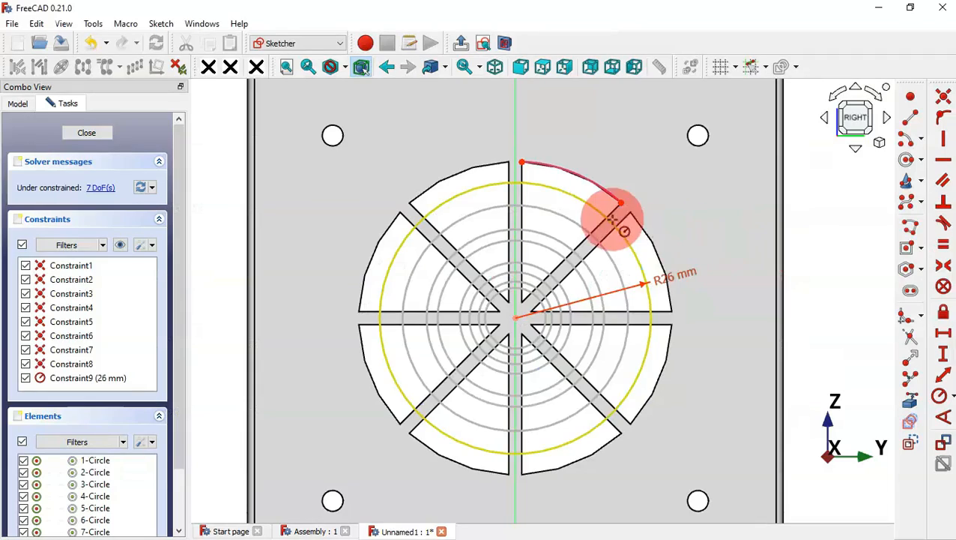
# Check the ring width in the 113.pdf drawing and constrain the second circle's radius to 24 mm
pyautogui.click(581, 224)
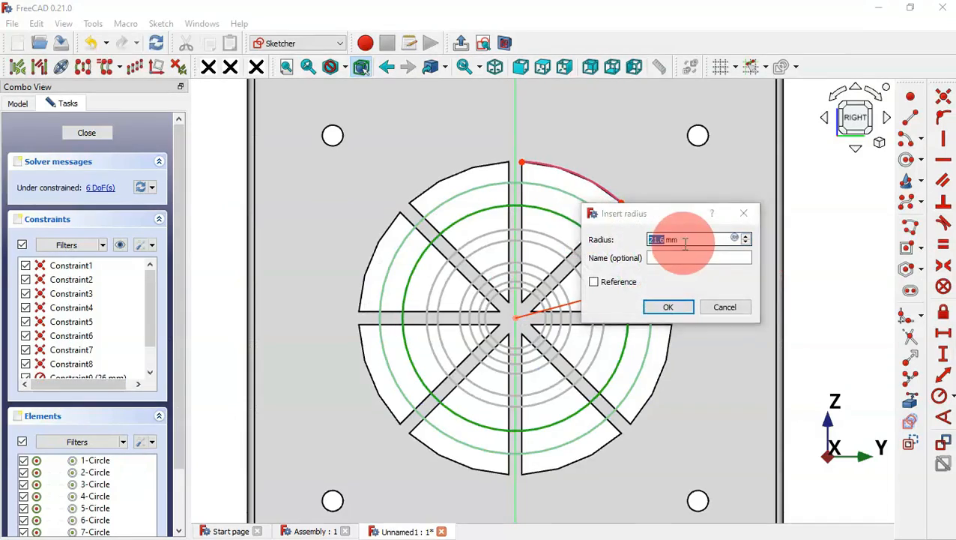
pyautogui.hotkey('alt', 'Tab')
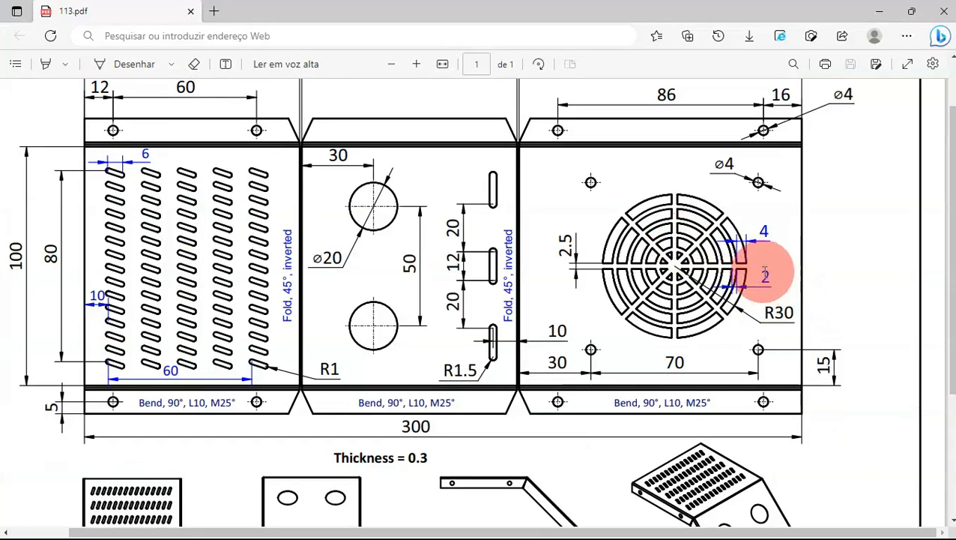
pyautogui.hotkey('alt', 'Tab')
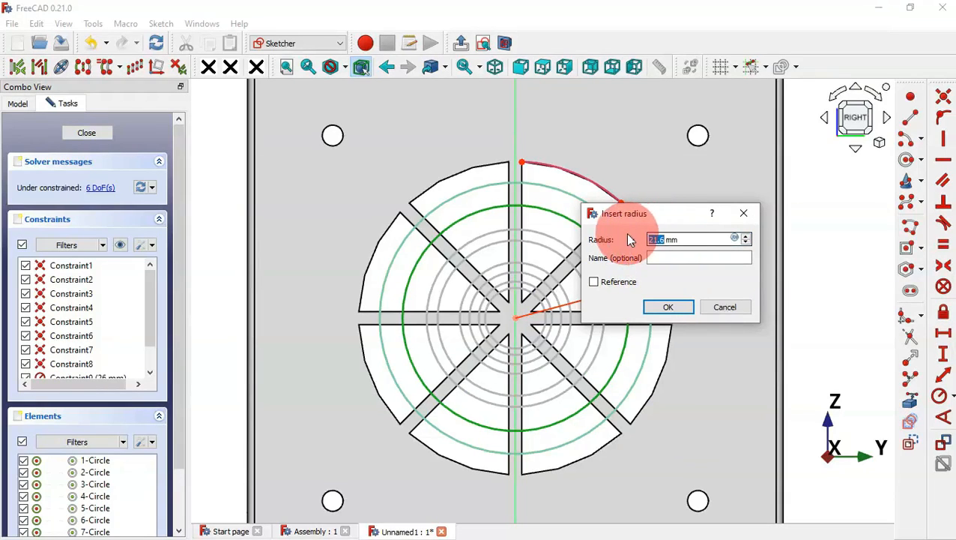
pyautogui.press('Return')
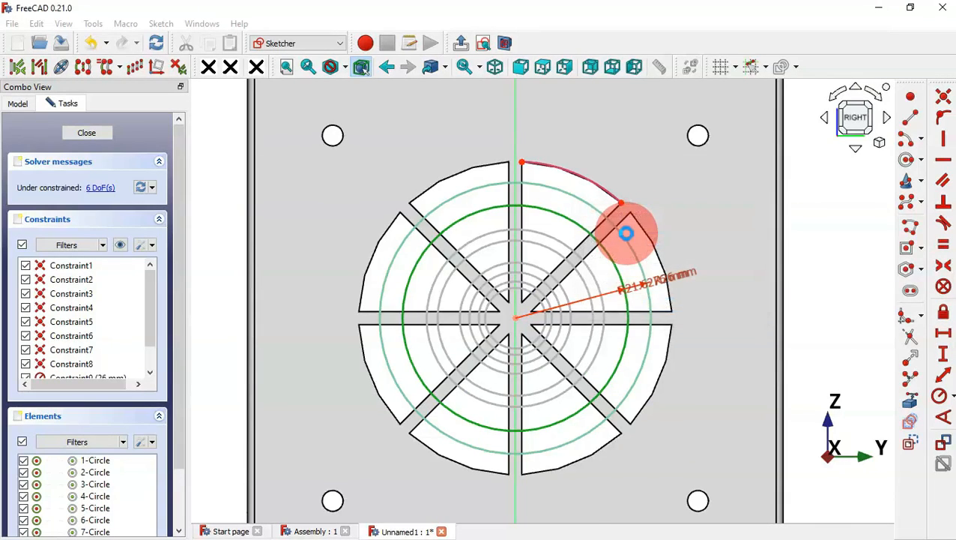
# Constrain the third and fourth circles from the outside to radii of 20 mm and 18 mm
pyautogui.scroll(2, 609, 260)
pyautogui.click(588, 284)
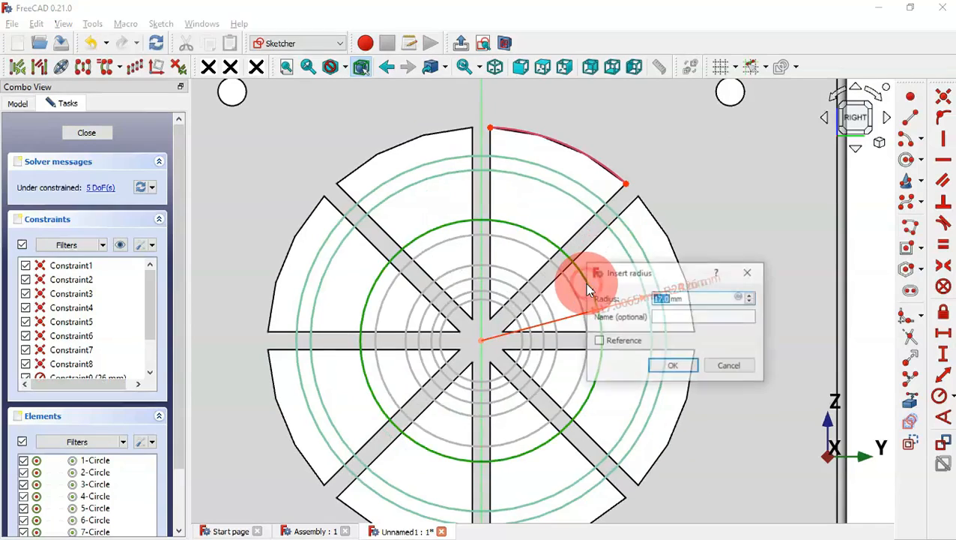
pyautogui.moveTo(645, 281); pyautogui.dragTo(707, 129)
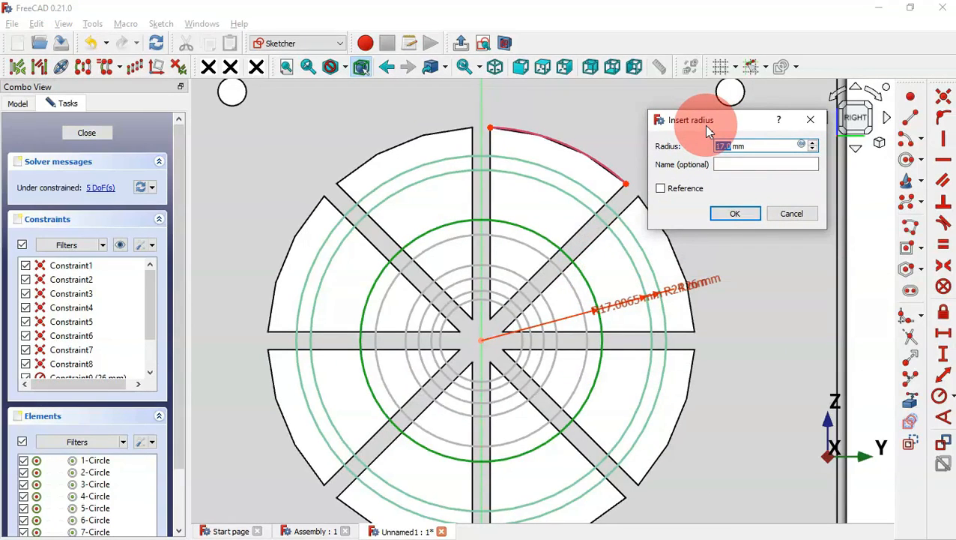
pyautogui.press('Return')
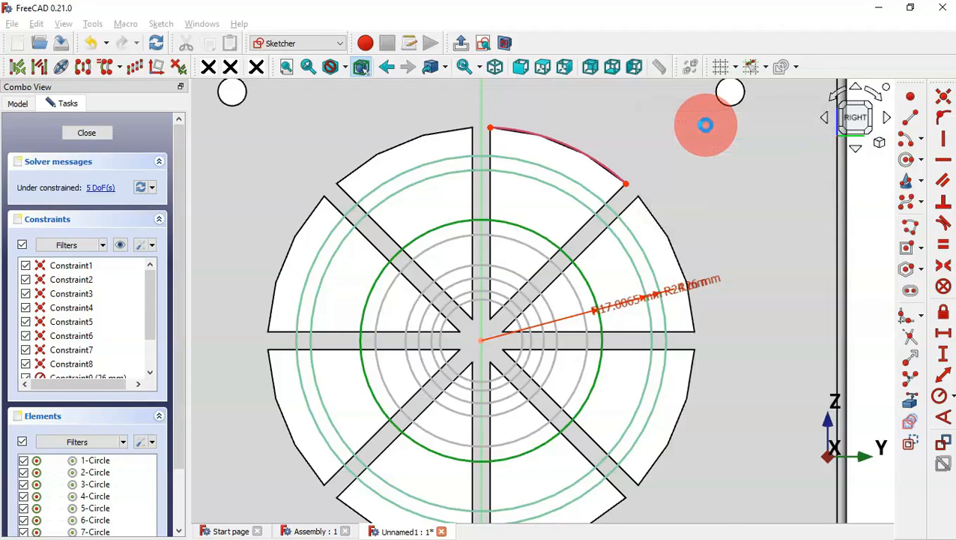
pyautogui.click(571, 286)
pyautogui.write('18')
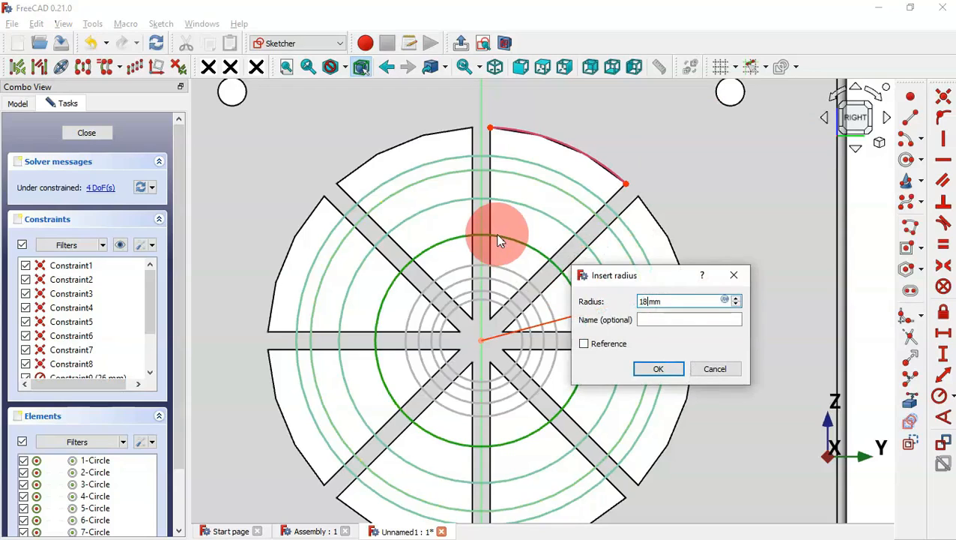
pyautogui.press('Return')
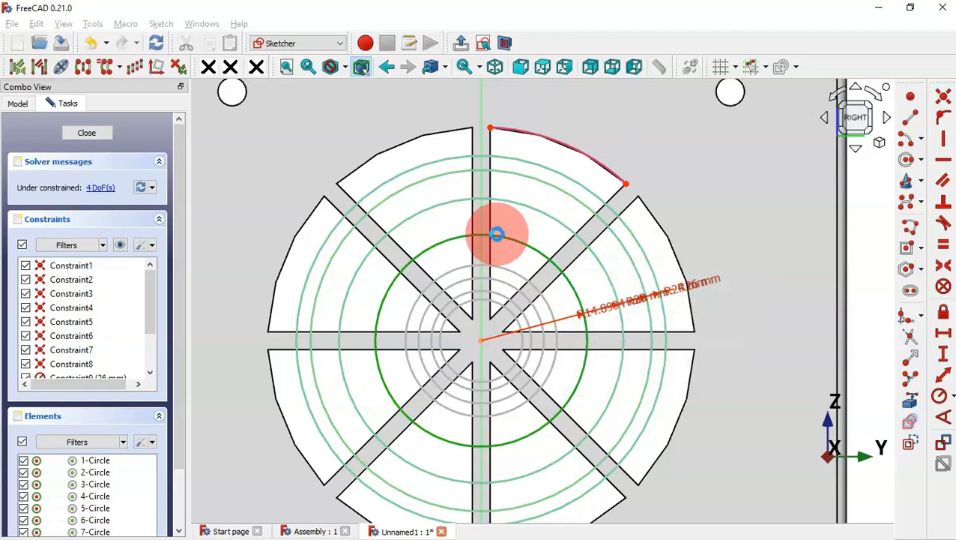
# Constrain the fifth and sixth circles from the outside to radii of 14 mm and 12 mm
pyautogui.click(516, 272)
pyautogui.write('1mm')
pyautogui.press('Return')
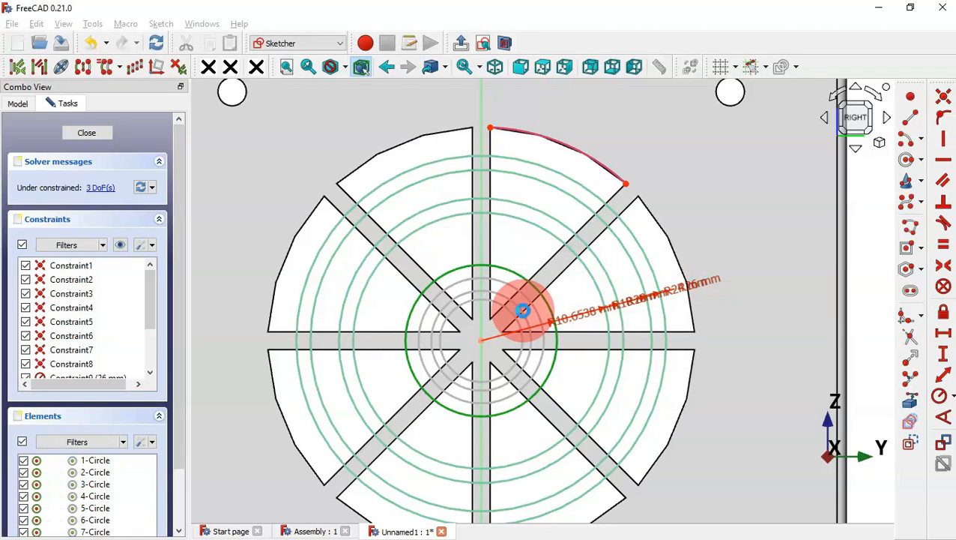
pyautogui.click(524, 294)
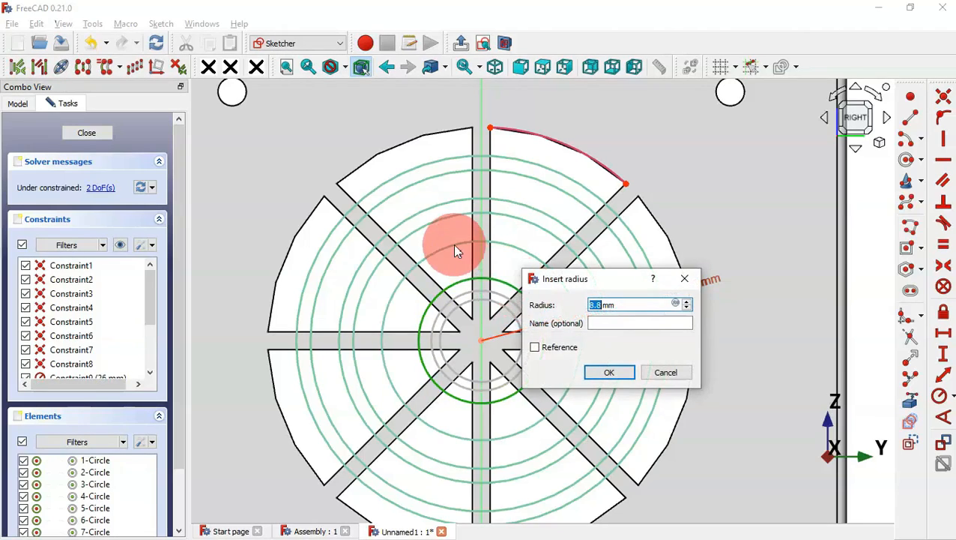
pyautogui.write('12')
pyautogui.press('Return')
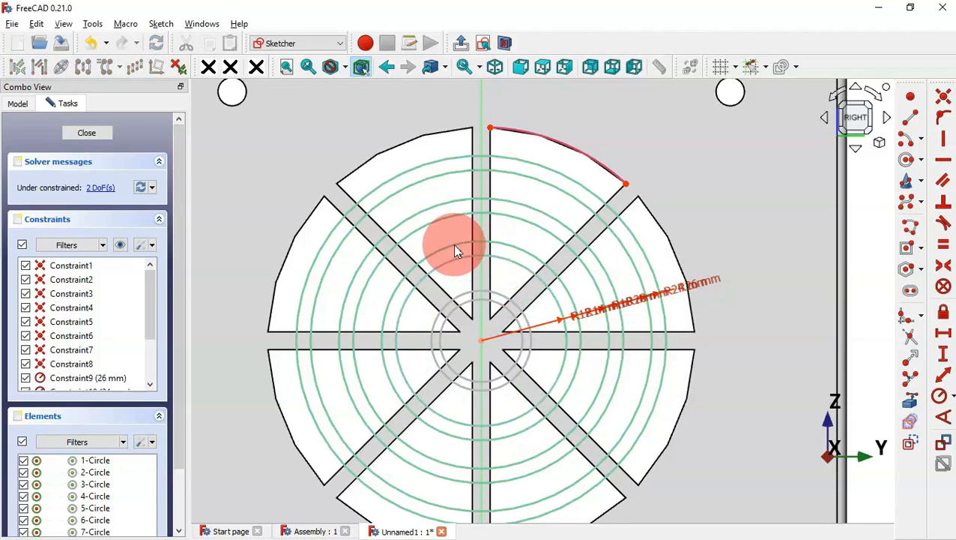
# Constrain the seventh circle from the outside to a radius of 8 mm
pyautogui.click(500, 299)
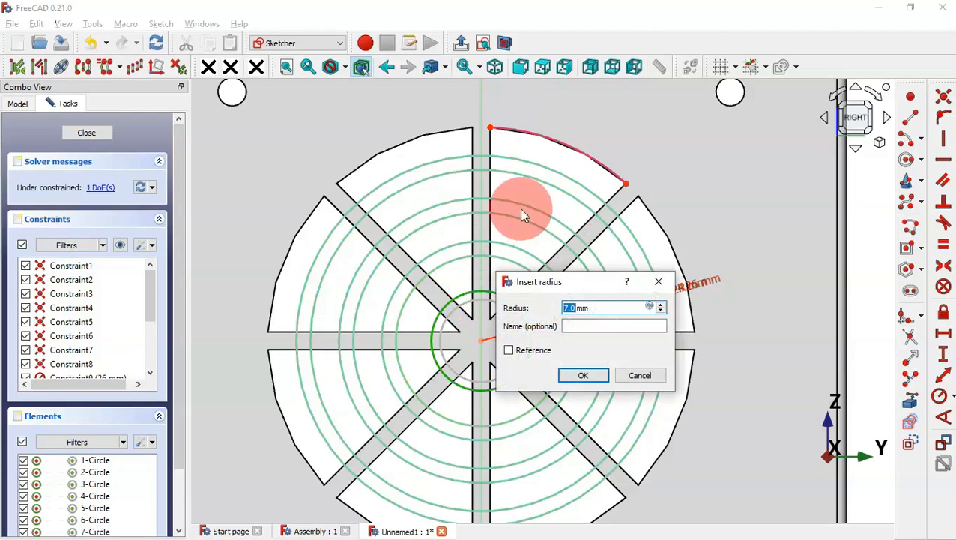
pyautogui.write('8')
pyautogui.press('Return')
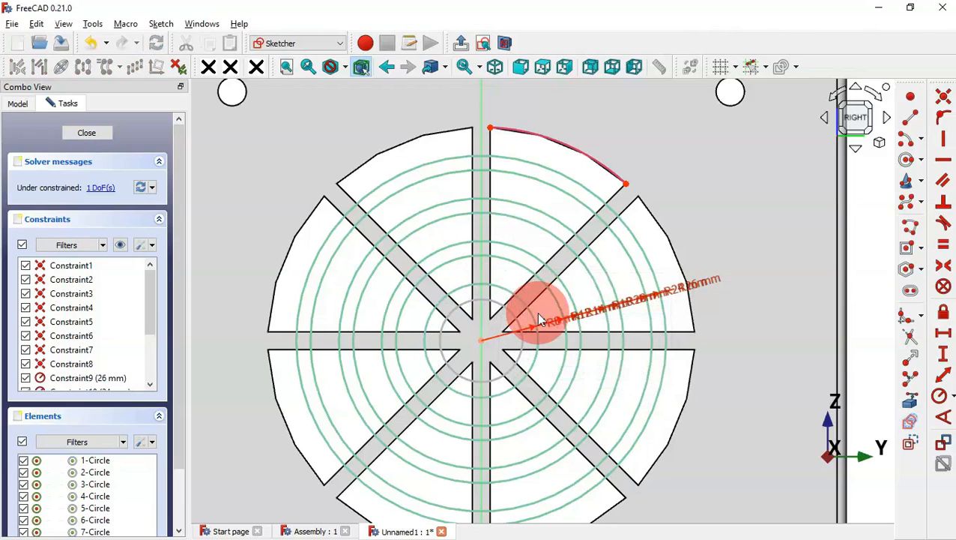
# Constrain the innermost circle of the fan grille to a radius of 6 mm and finish the sketch
pyautogui.click(512, 309)
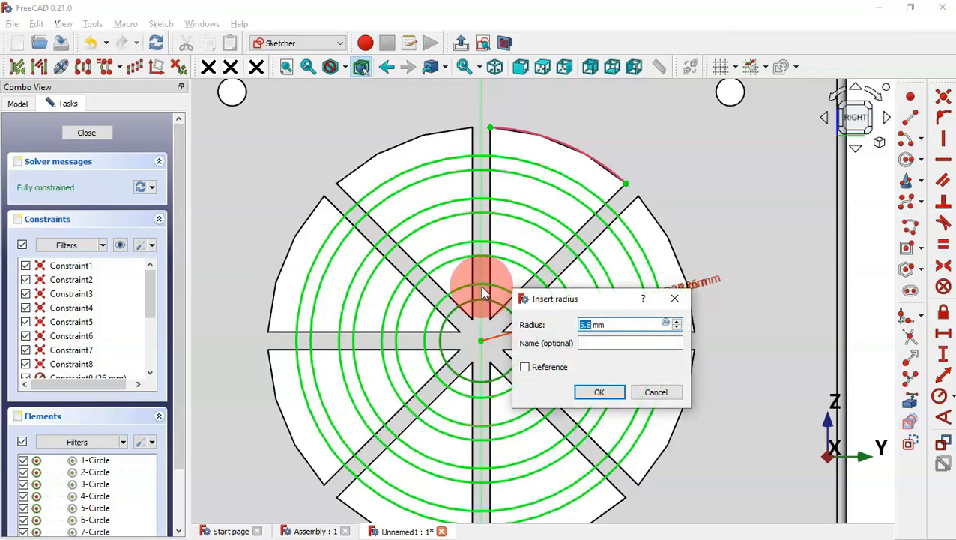
pyautogui.write('6')
pyautogui.press('Return')
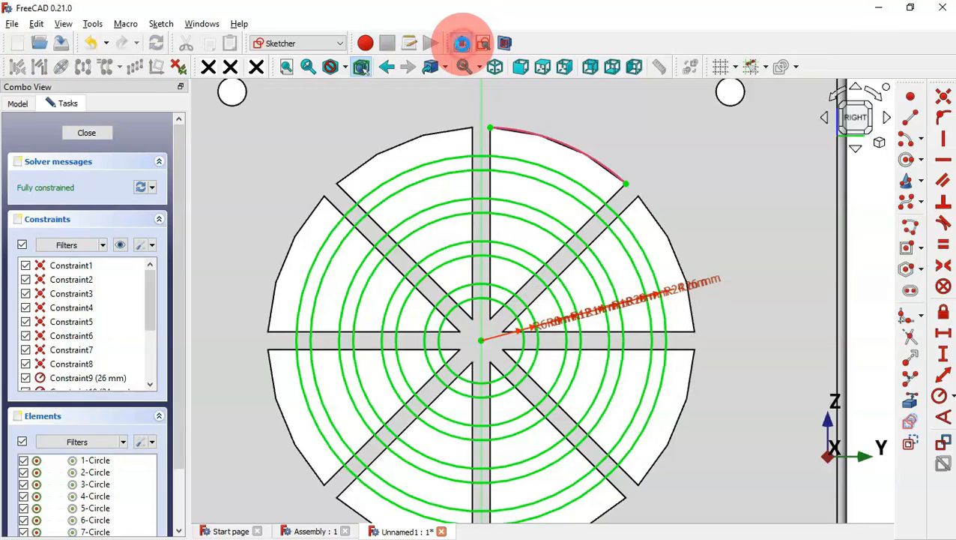
pyautogui.click(461, 43)
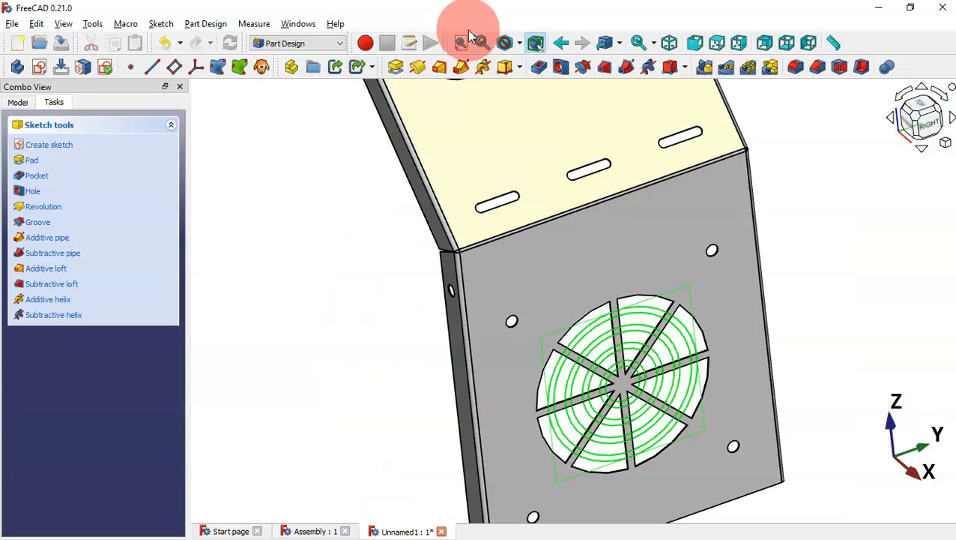
# Pad the concentric ring sketch by 0.3 mm in the reversed direction to form the grille rings within the lower face
pyautogui.click(395, 65)
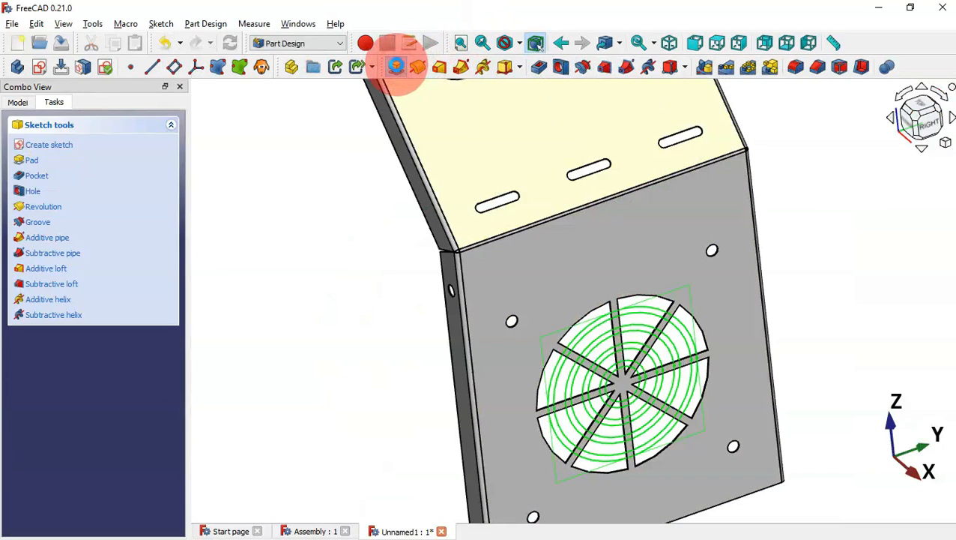
pyautogui.moveTo(124, 210); pyautogui.dragTo(28, 208)
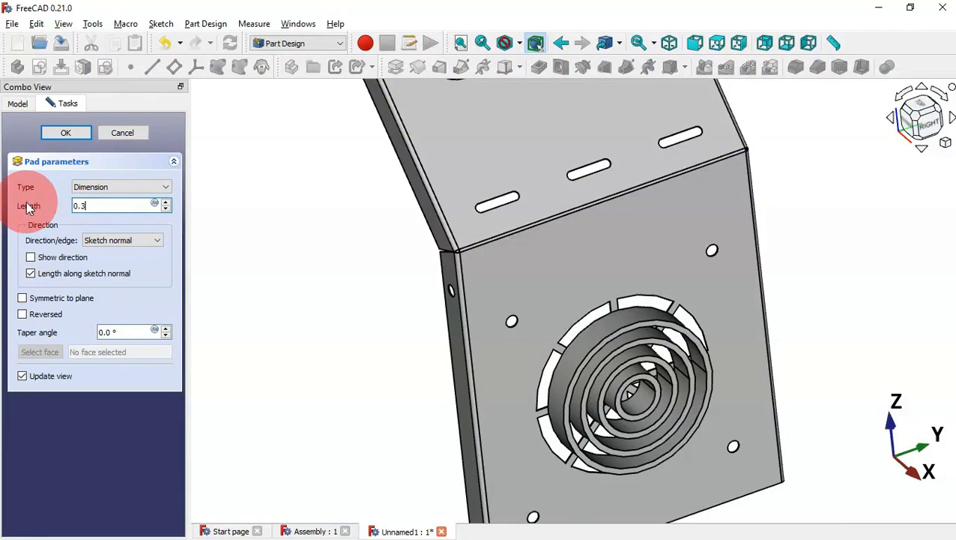
pyautogui.click(54, 314)
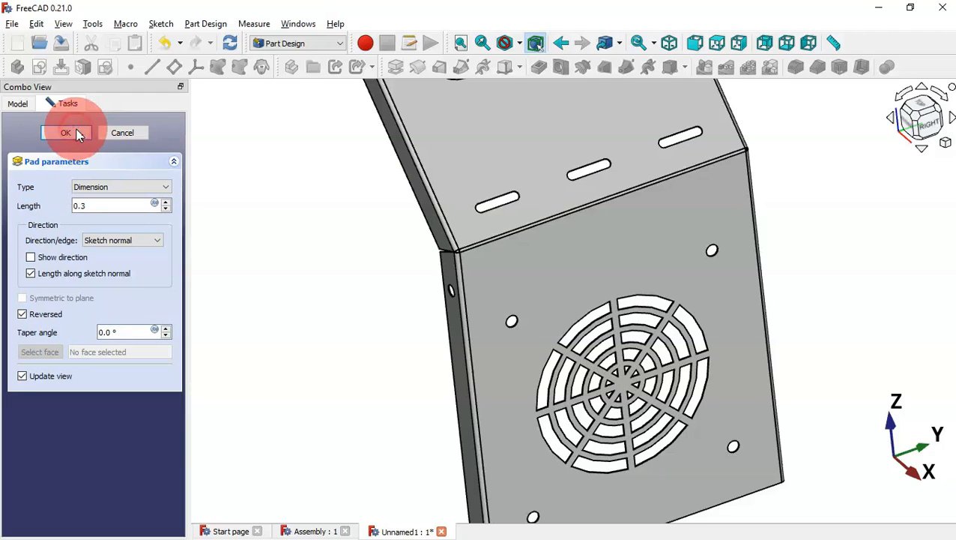
# Examine the whole folded part from the front and rear and compare it with the views in the 113.pdf drawing
pyautogui.press('0')
pyautogui.press('v')
pyautogui.press('f')
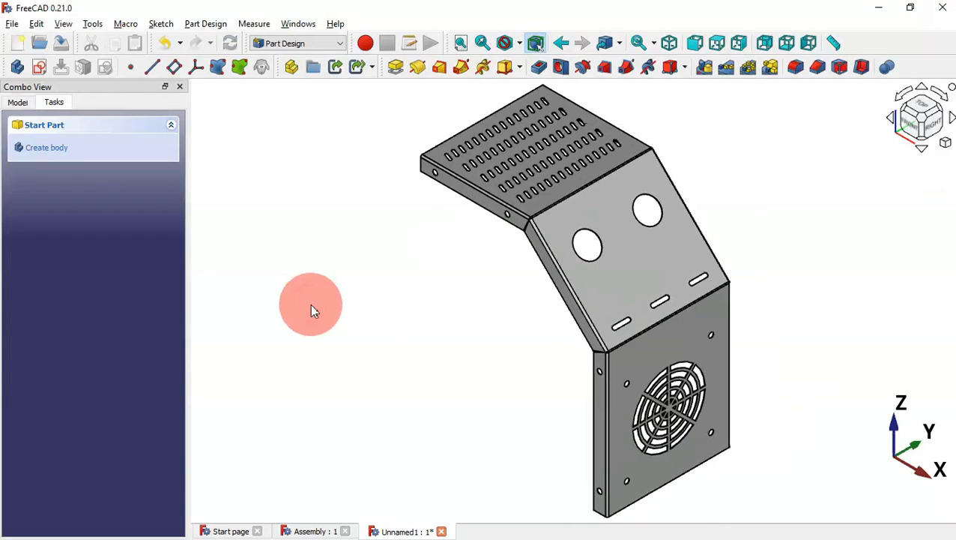
pyautogui.moveTo(766, 335); pyautogui.dragTo(377, 312, button='middle')
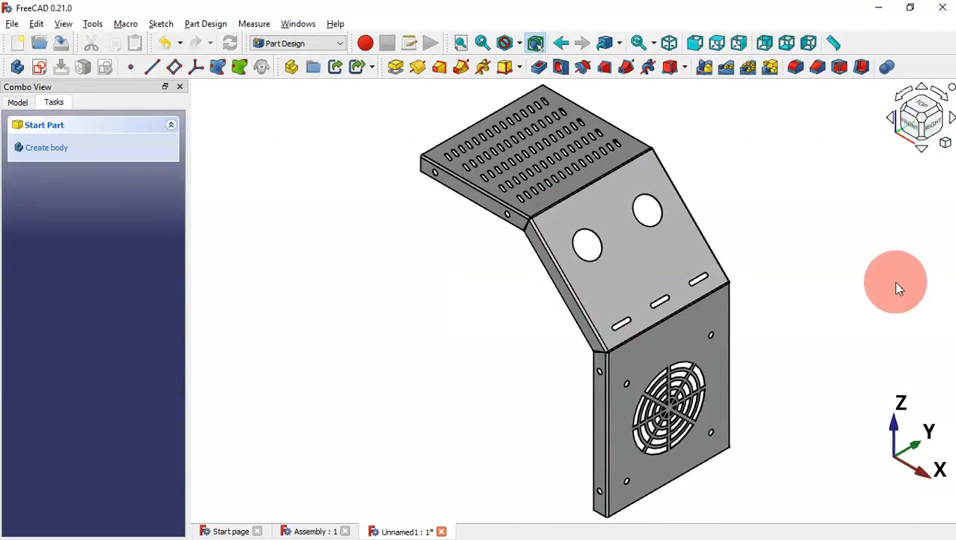
pyautogui.hotkey('alt', 'Tab')
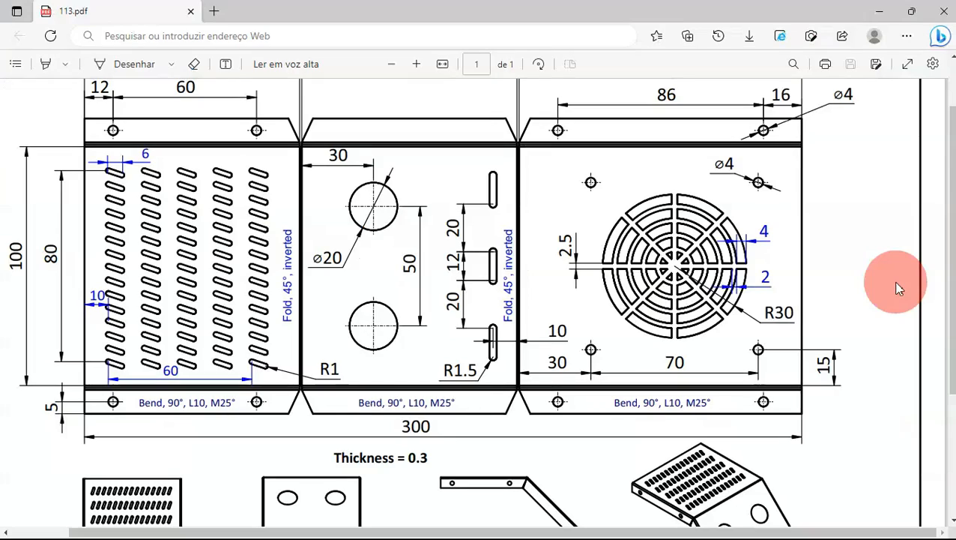
pyautogui.click(443, 65)
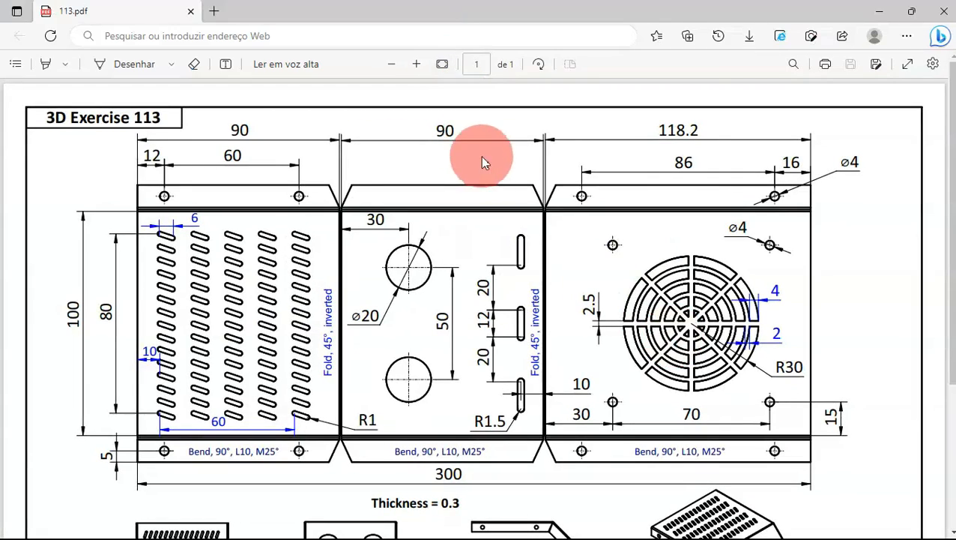
pyautogui.click(442, 66)
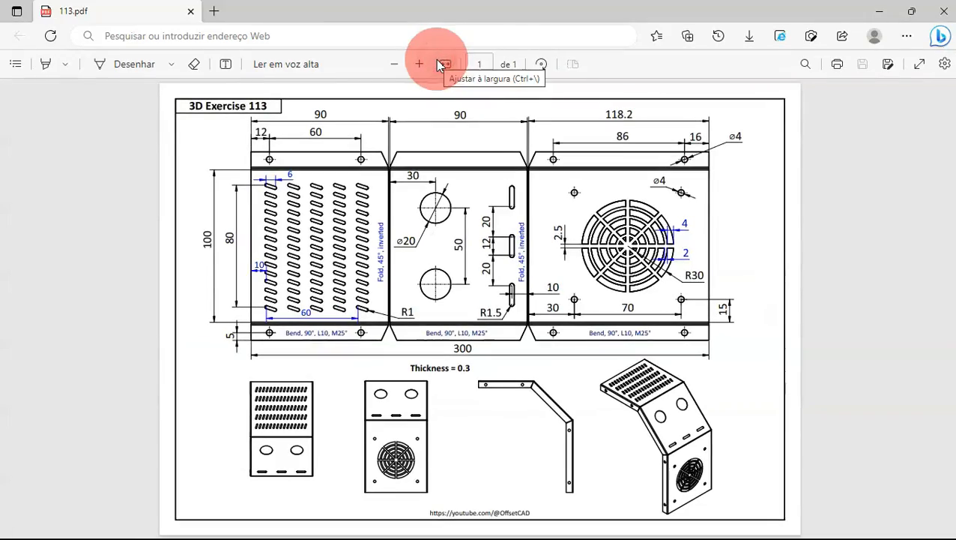
pyautogui.hotkey('alt', 'Tab')
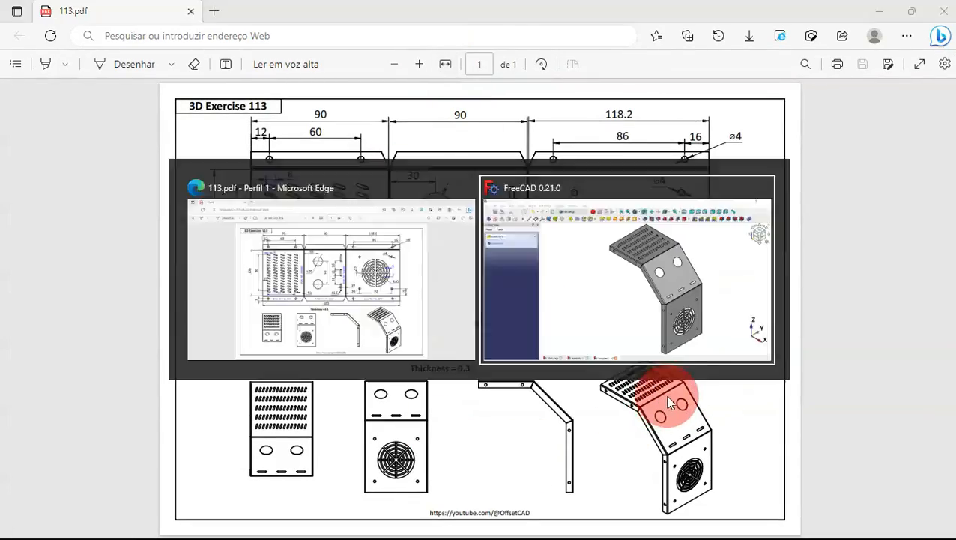
pyautogui.moveTo(796, 361); pyautogui.dragTo(773, 315)
pyautogui.moveTo(806, 276); pyautogui.dragTo(398, 304)
pyautogui.moveTo(822, 242); pyautogui.dragTo(677, 284)
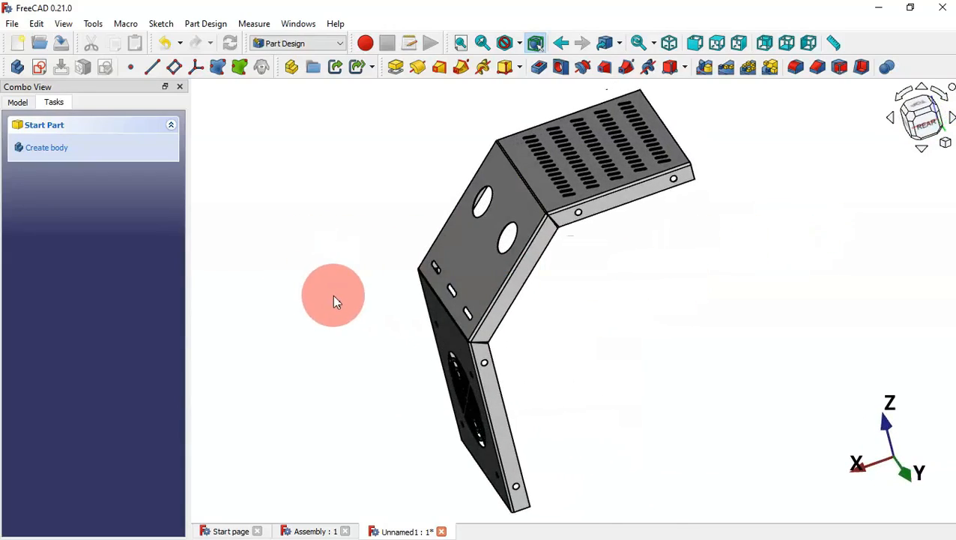
pyautogui.moveTo(335, 298); pyautogui.dragTo(584, 273)
pyautogui.moveTo(793, 284); pyautogui.dragTo(862, 269)
pyautogui.moveTo(430, 311); pyautogui.dragTo(613, 418)
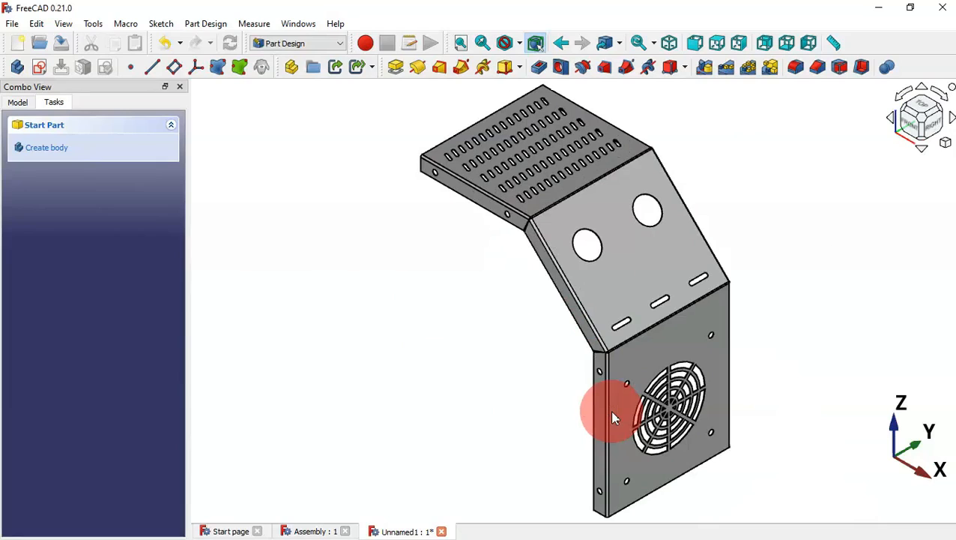